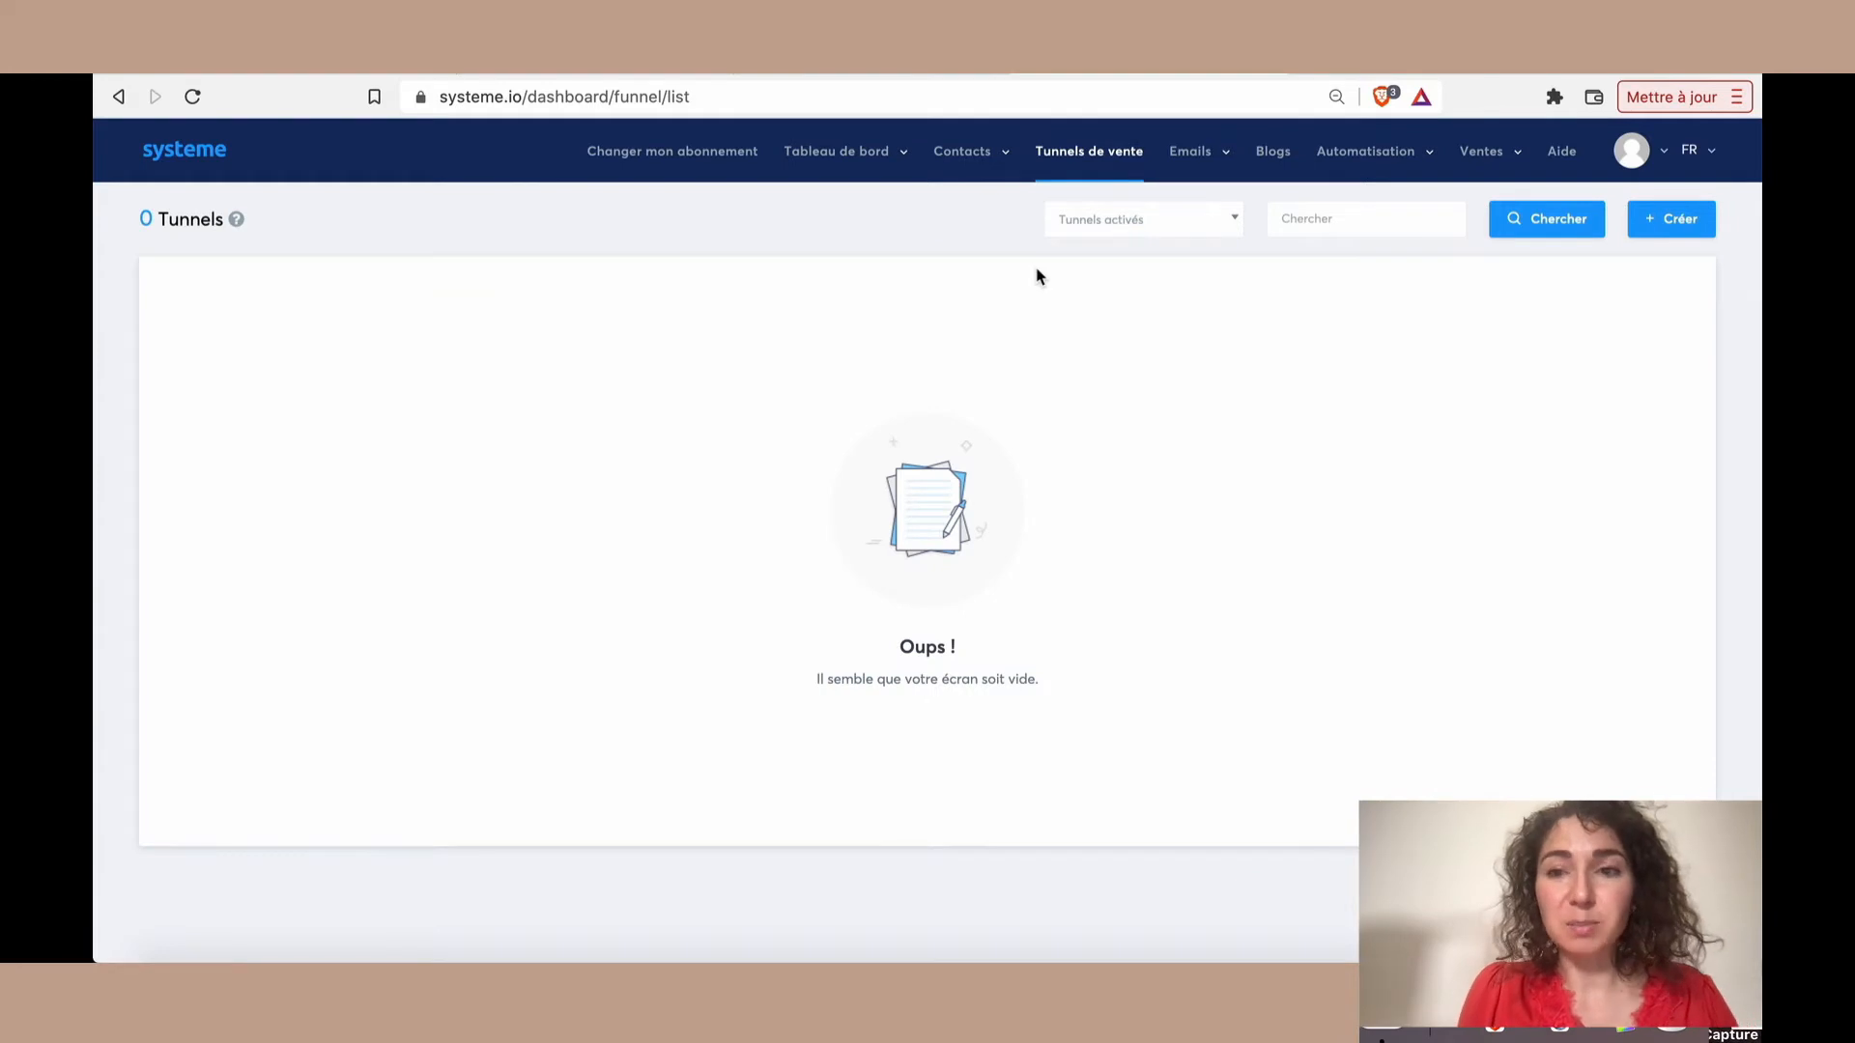
Create a new sales funnel named "Test Landing Page" with the "Construisez votre audience" type and Euro as currency
click(1670, 222)
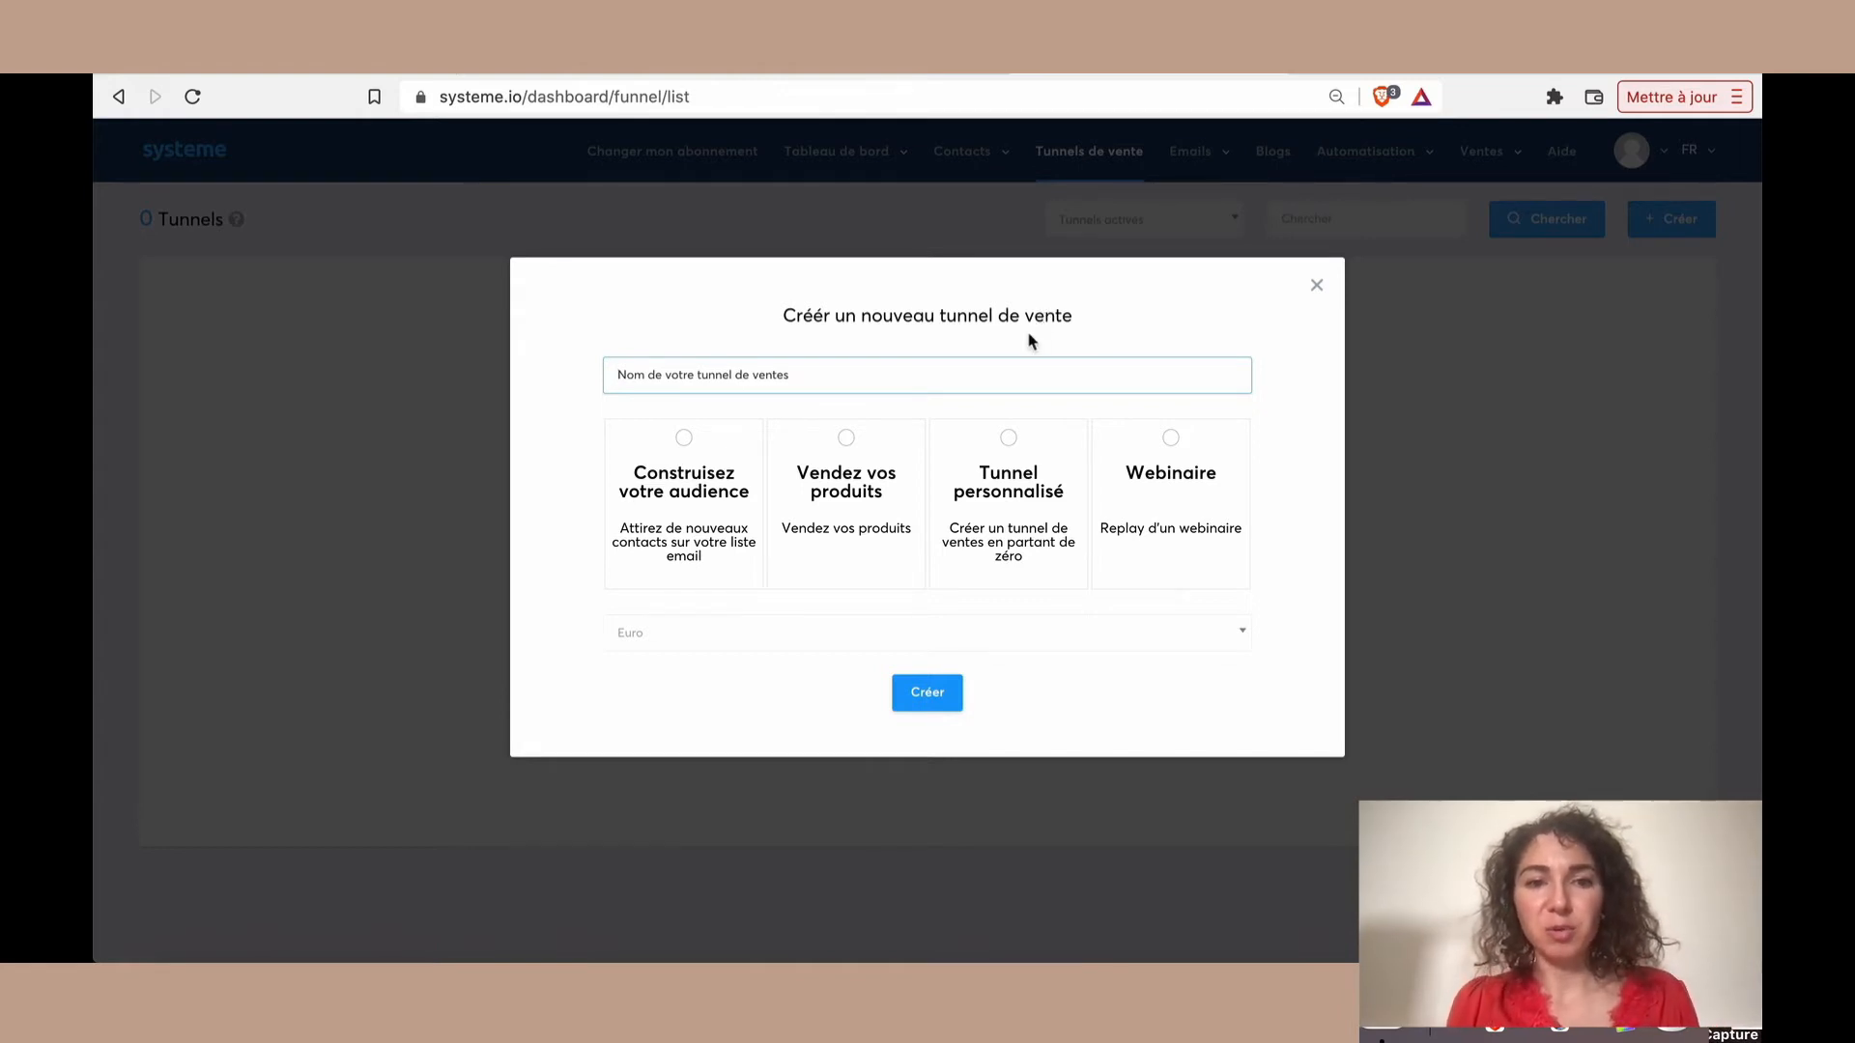
click(698, 526)
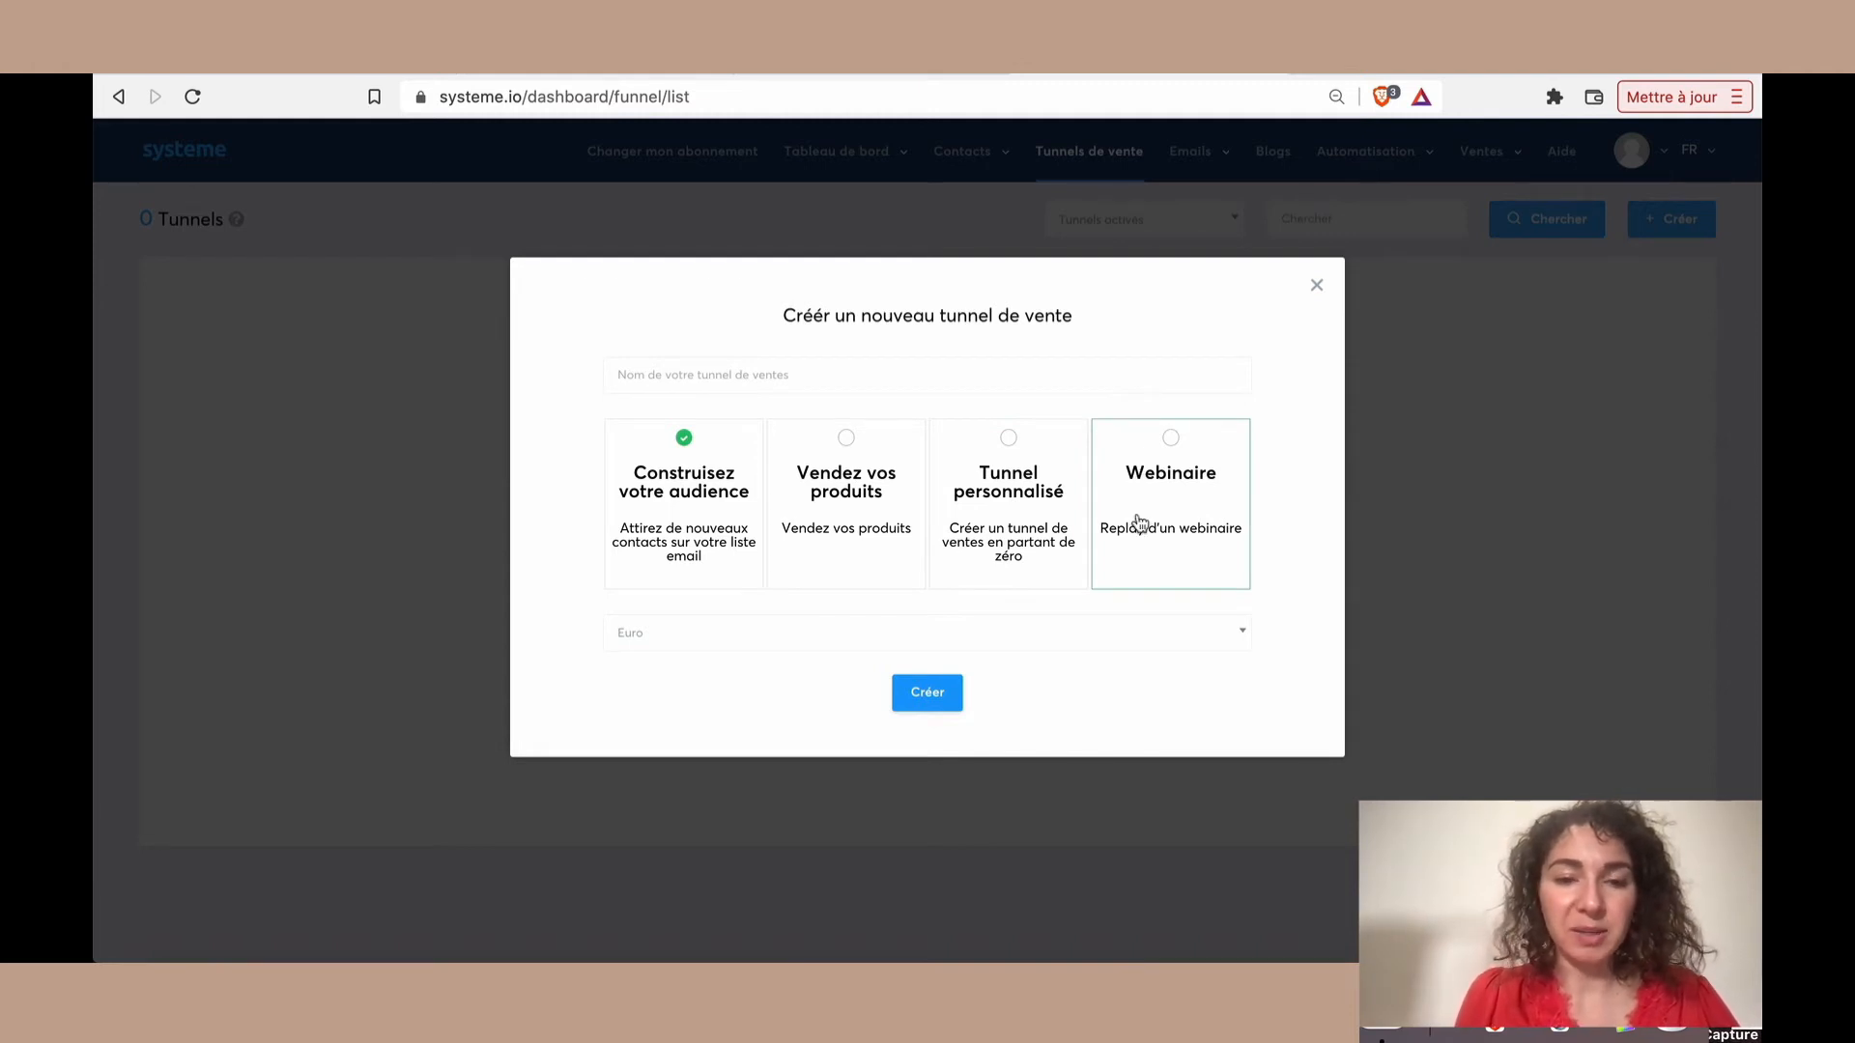
click(866, 639)
click(868, 640)
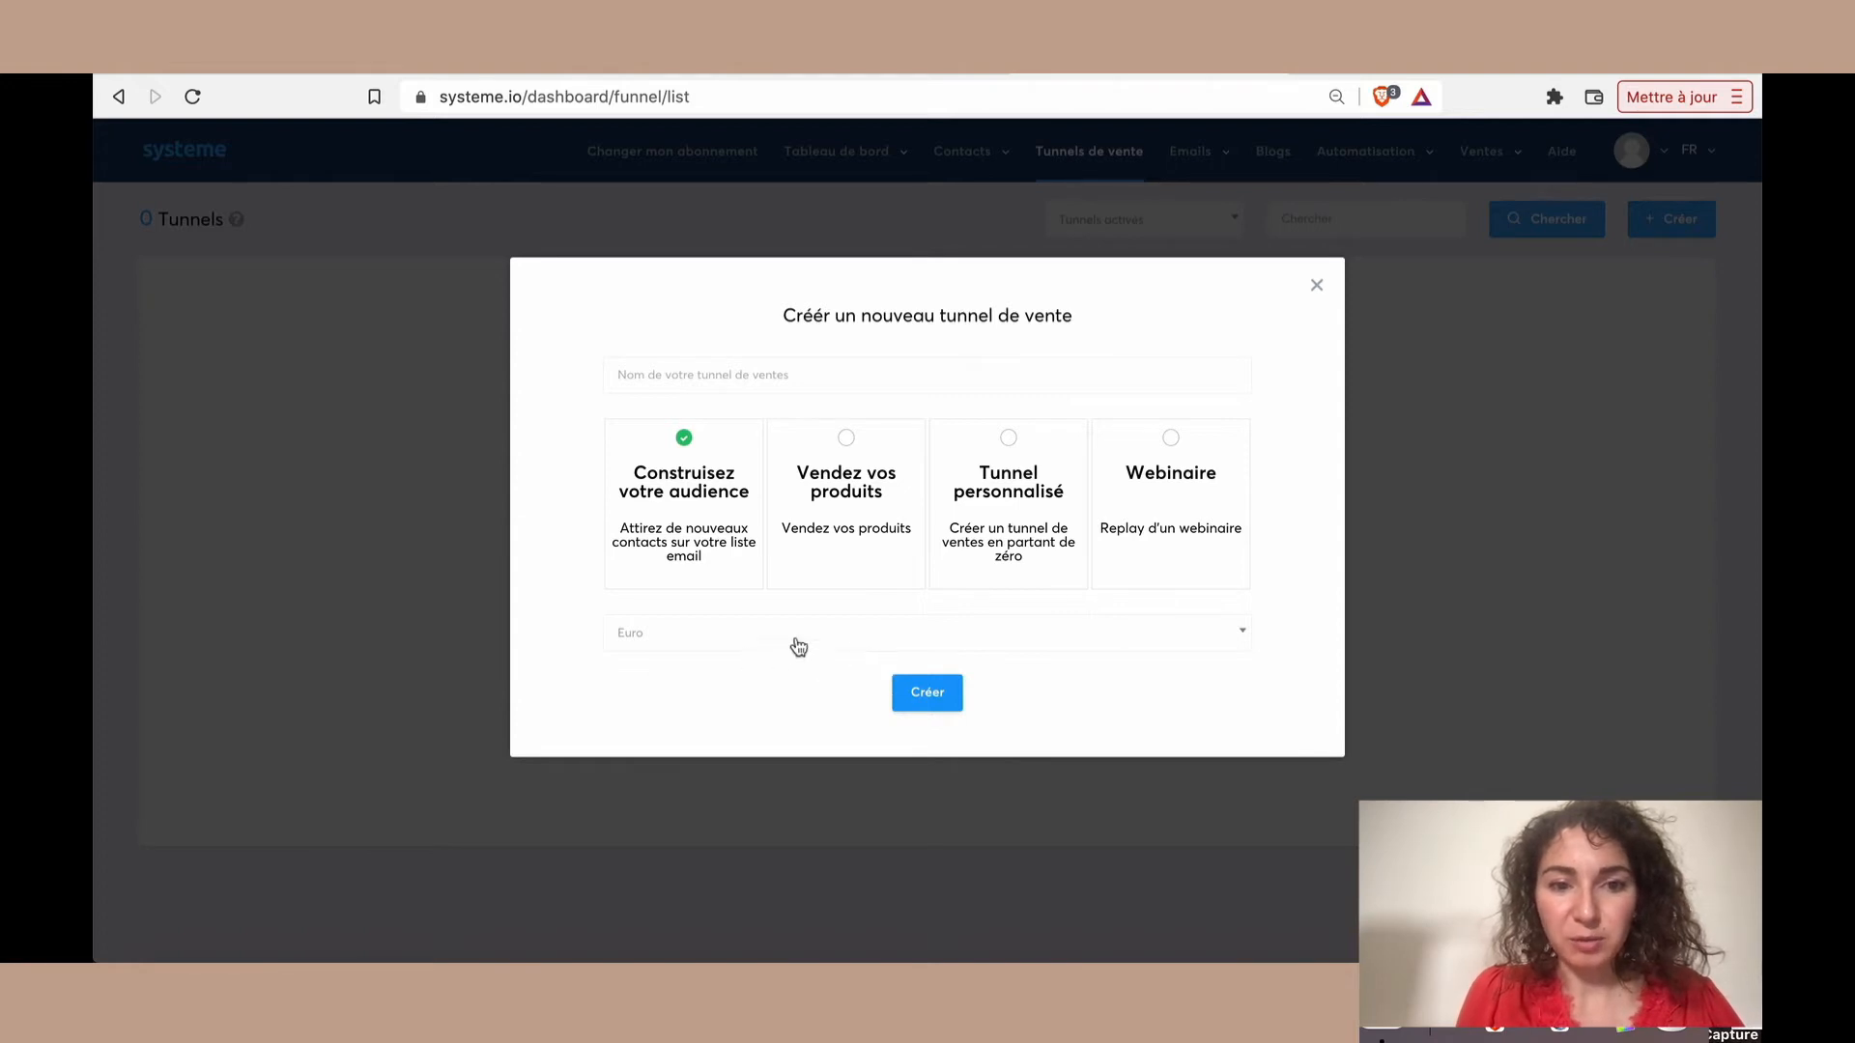
click(944, 699)
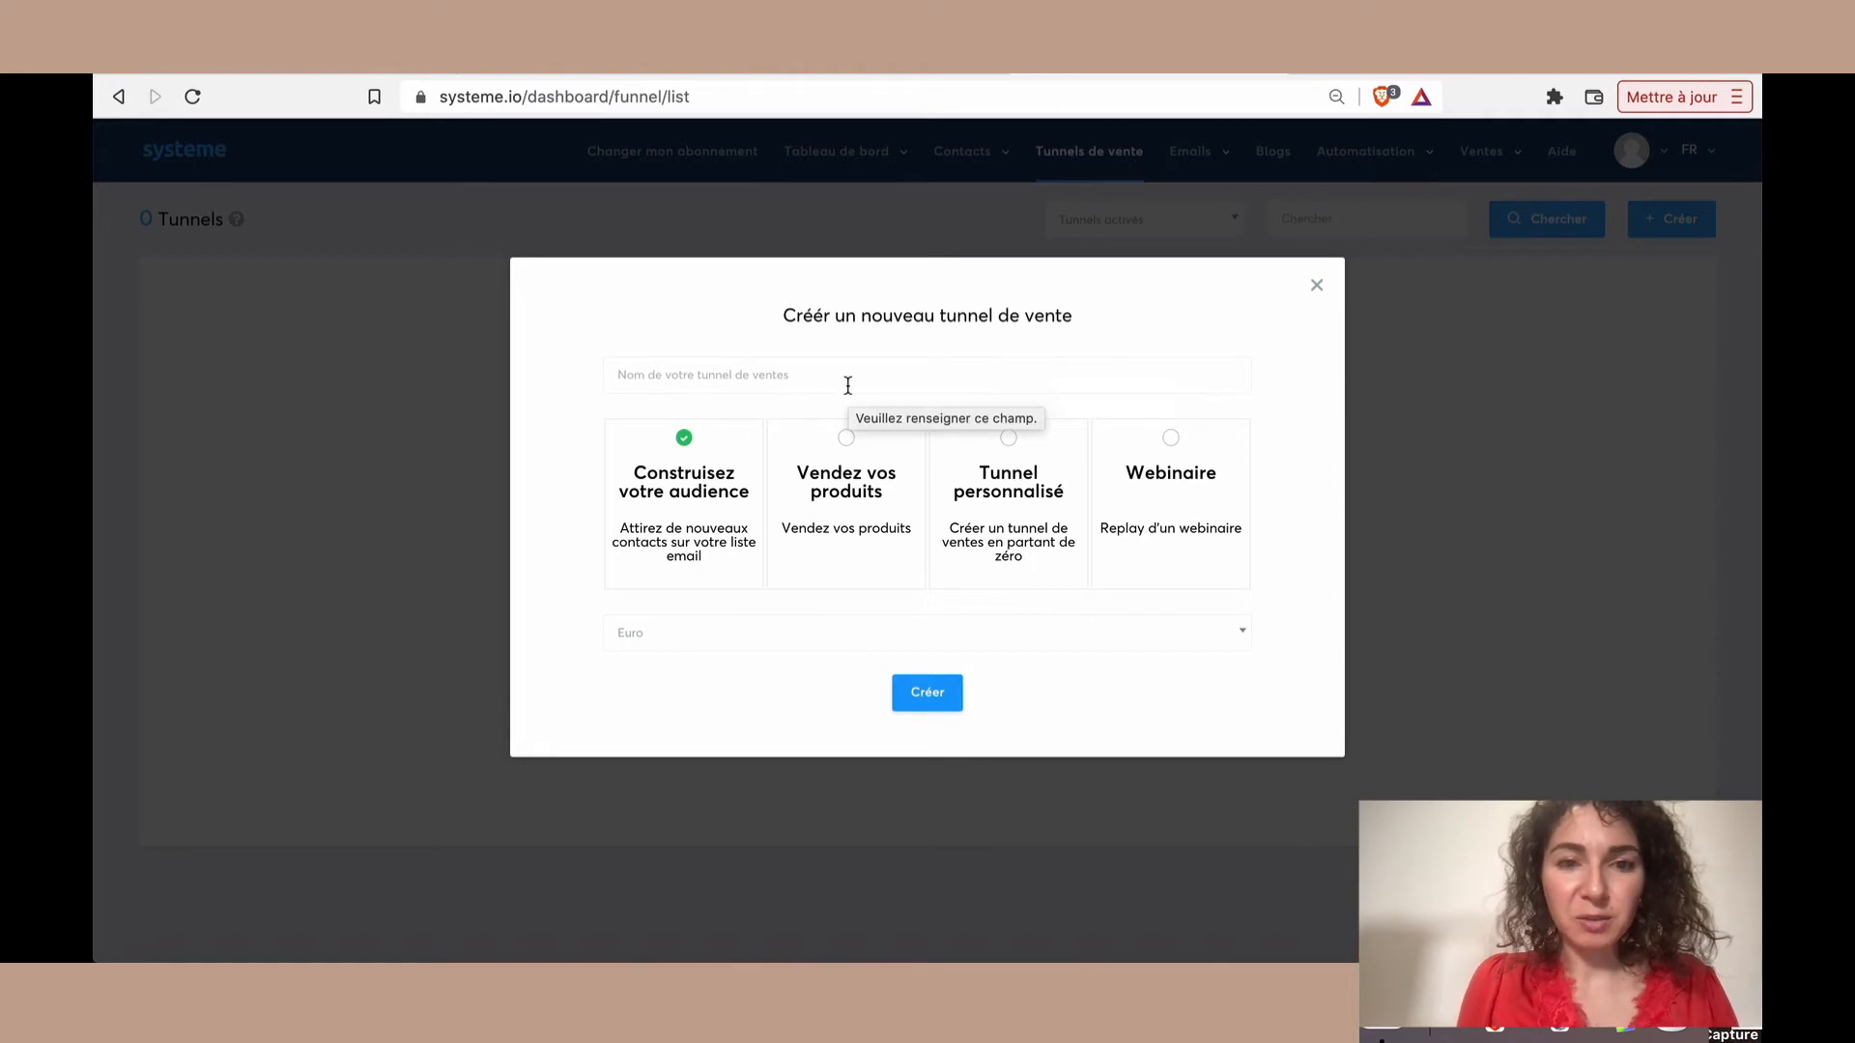
click(848, 385)
text(Test Landing Page)
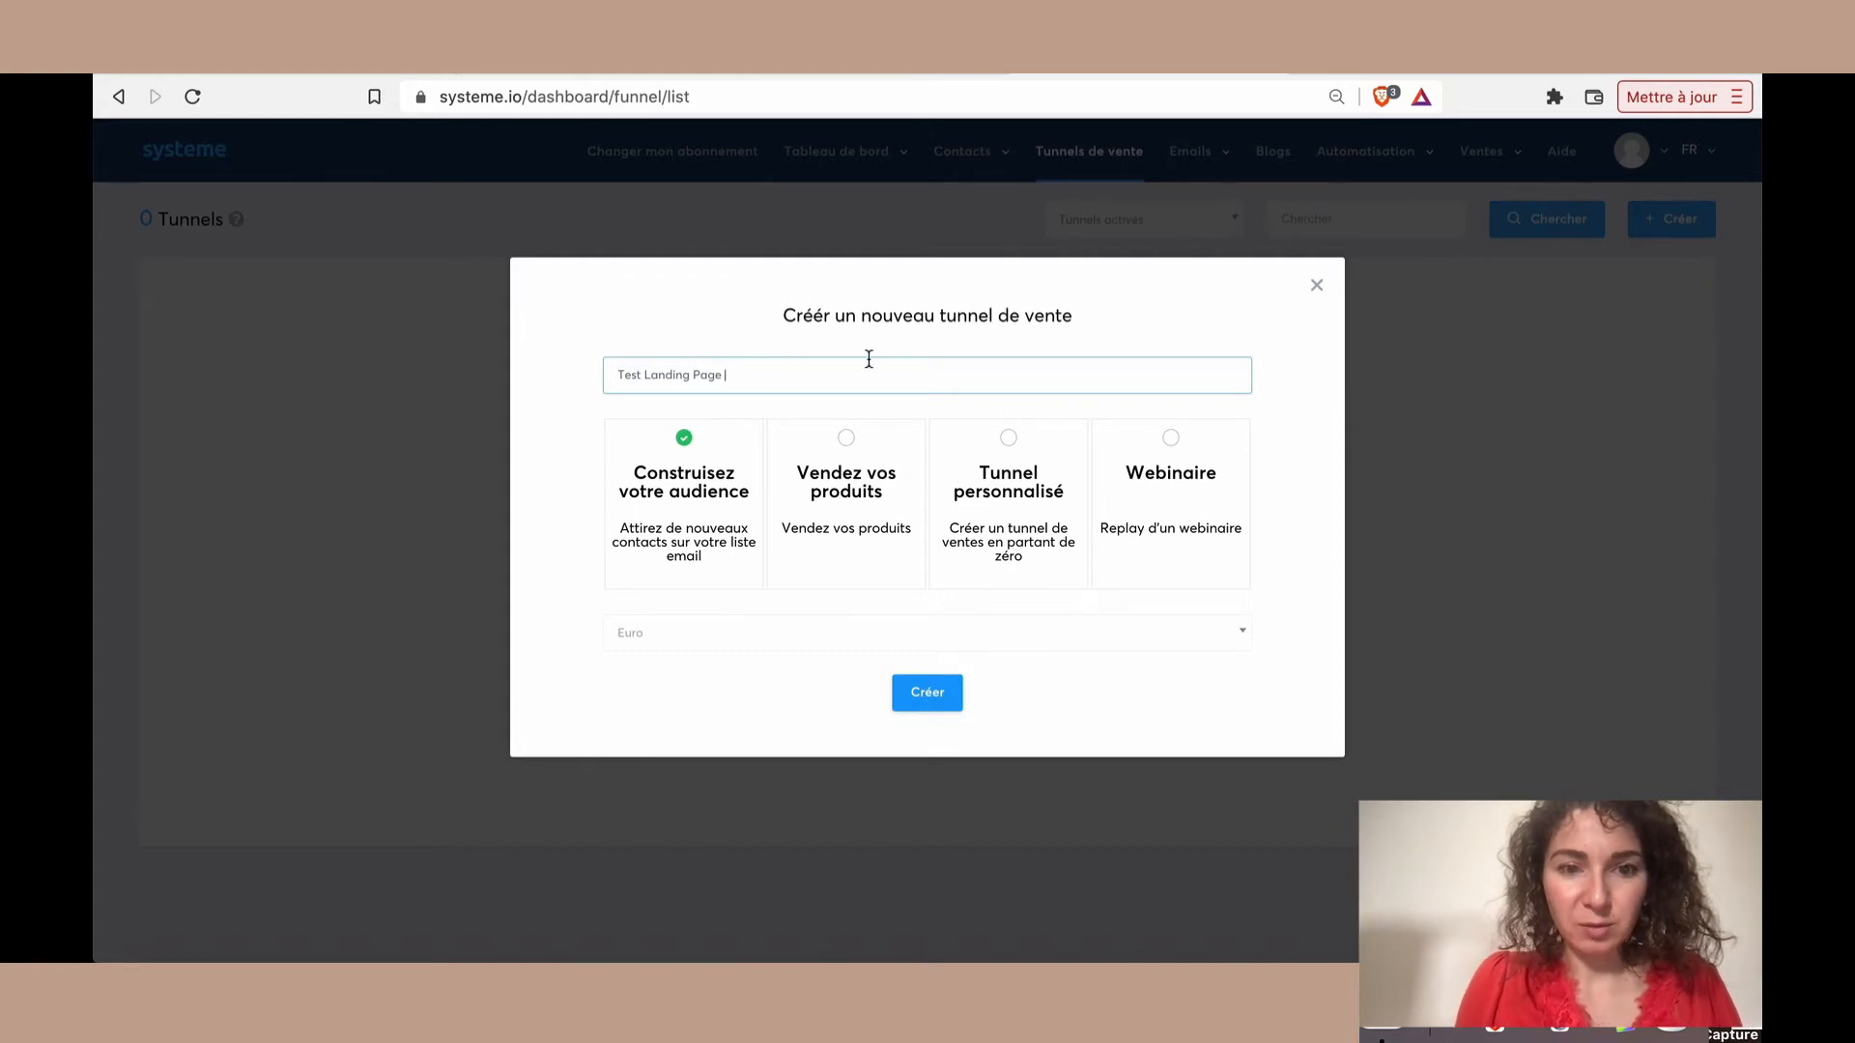
click(928, 696)
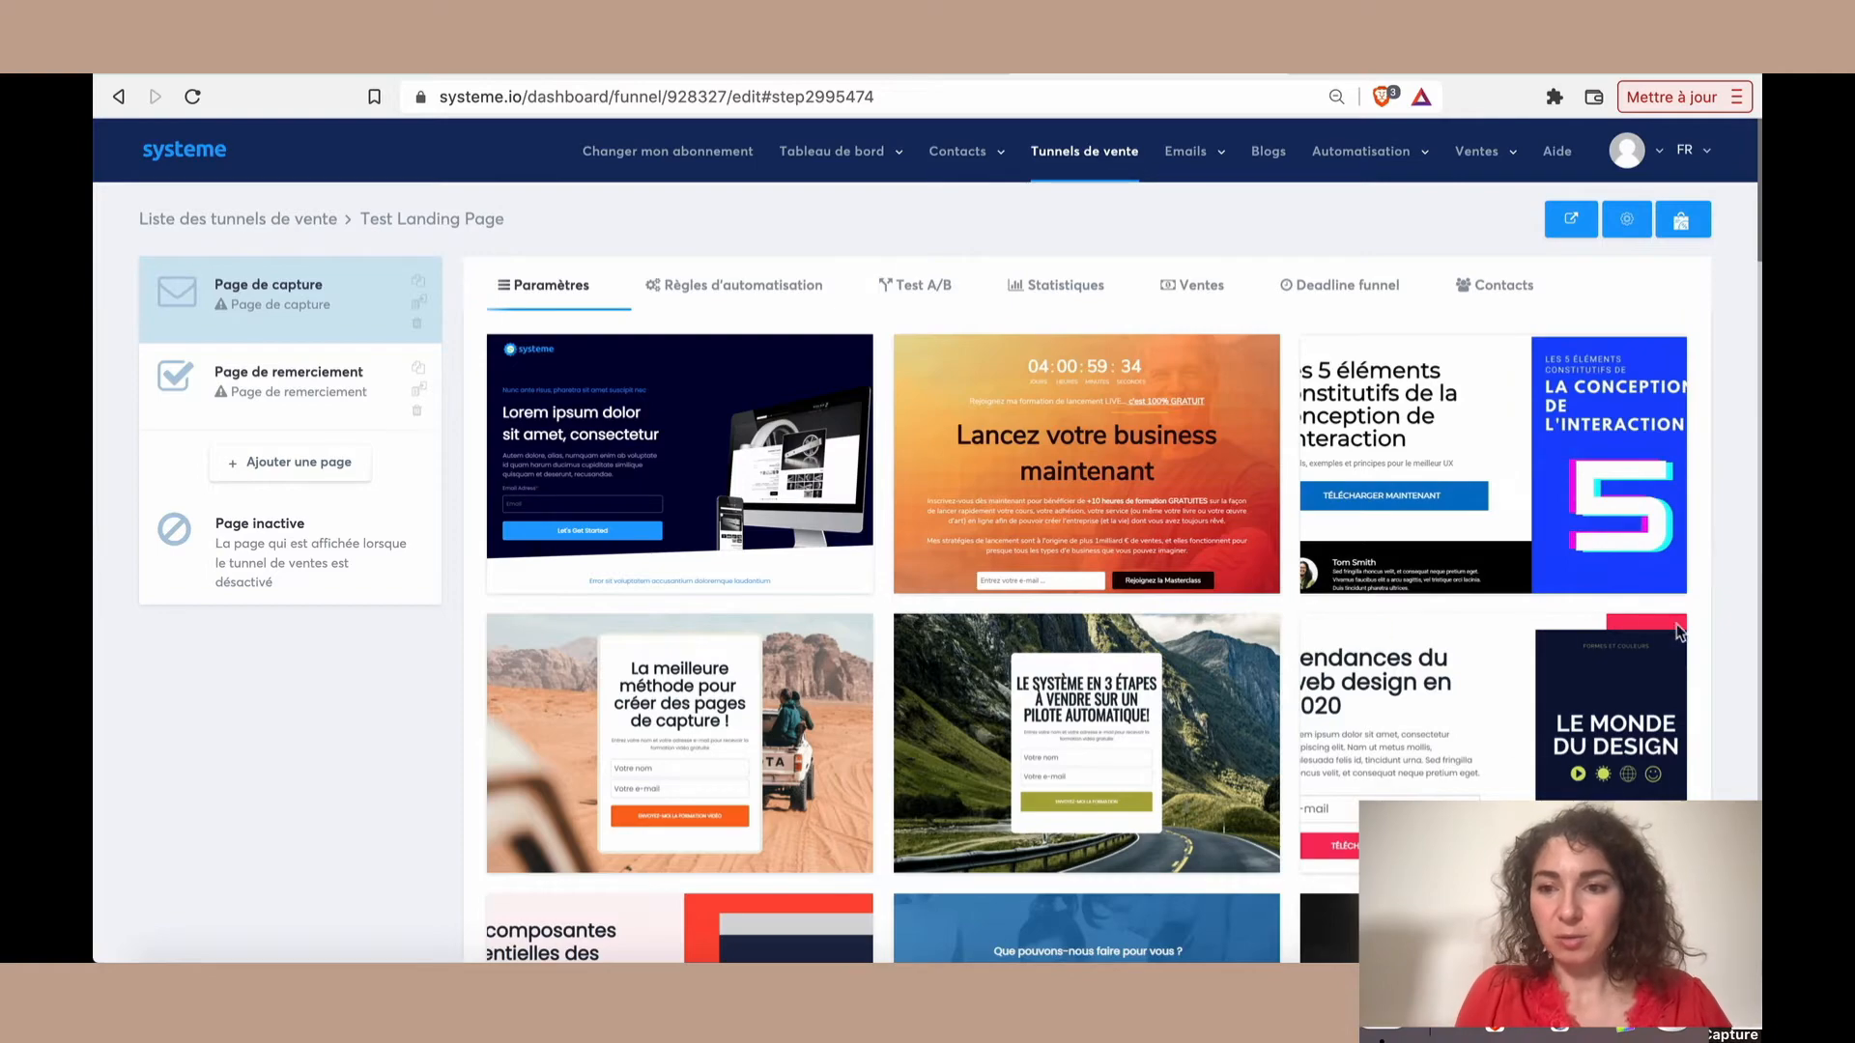
Browse the available templates for the funnel's capture page
scroll(1678, 650, down, 2)
scroll(1678, 650, down, 3)
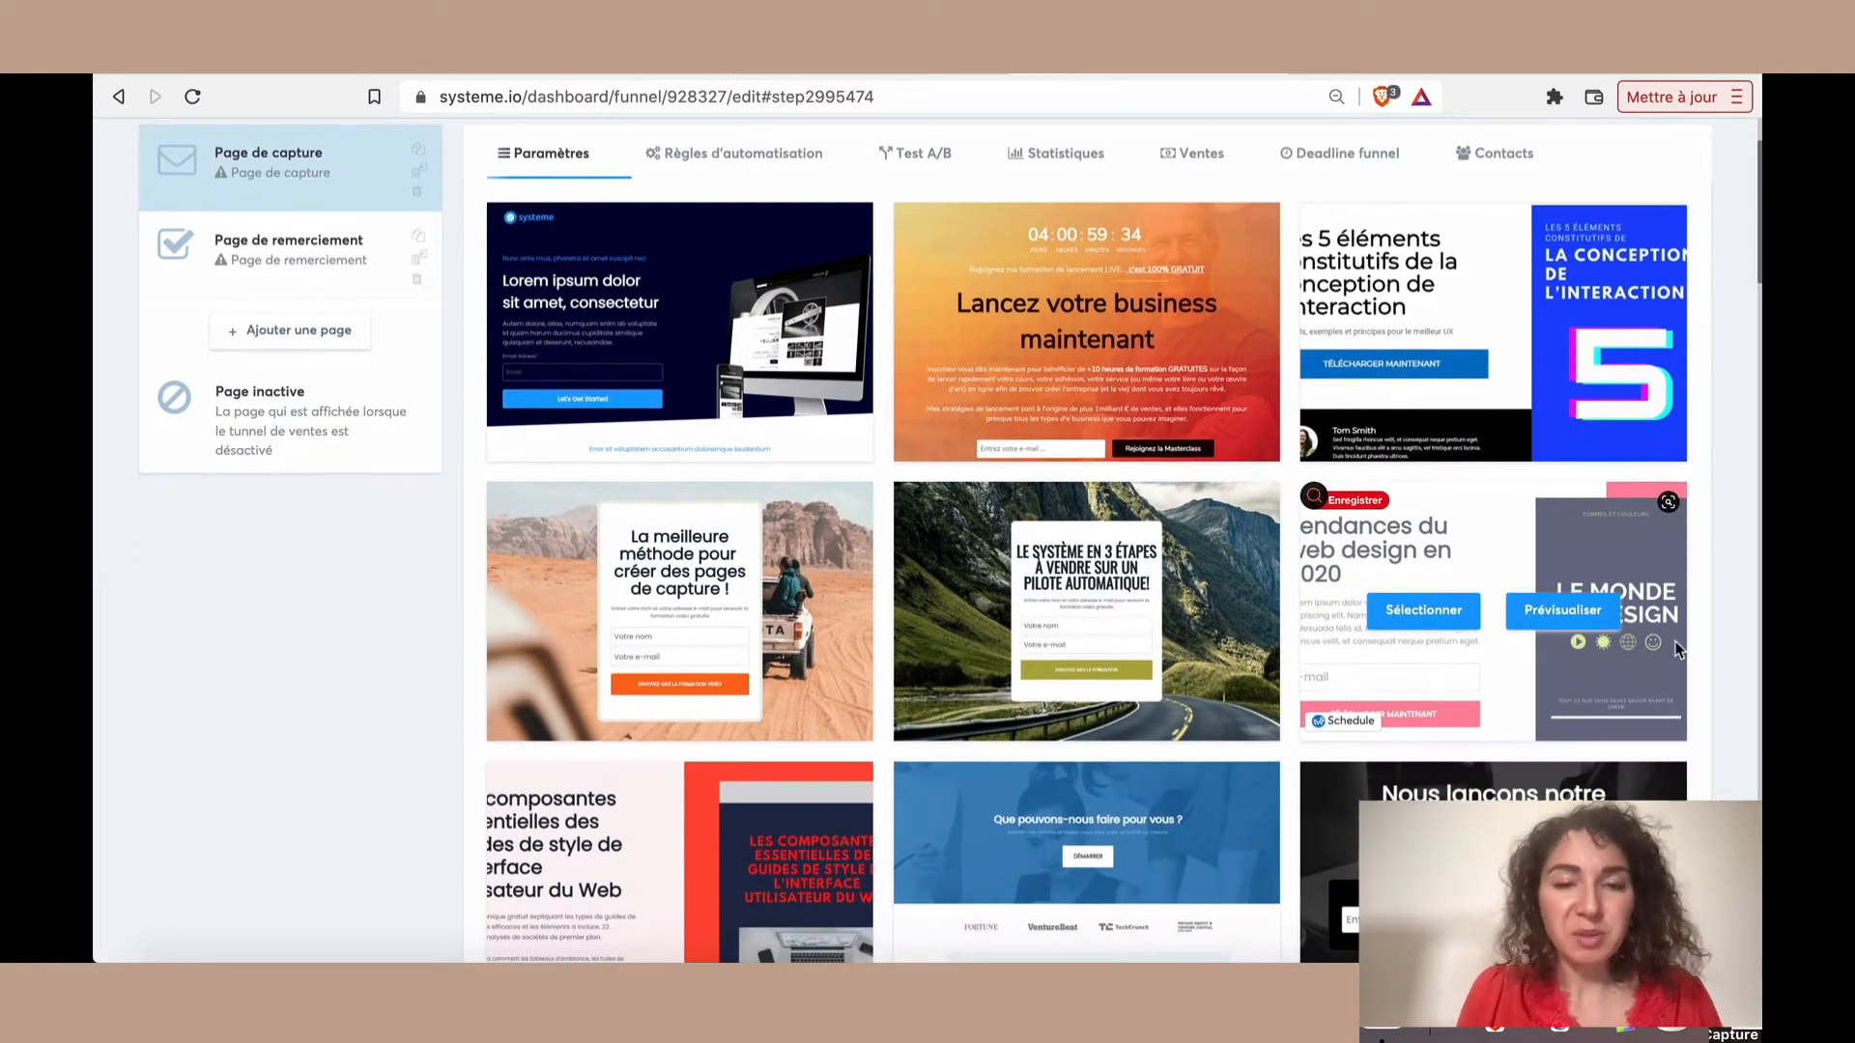
scroll(1678, 651, down, 20)
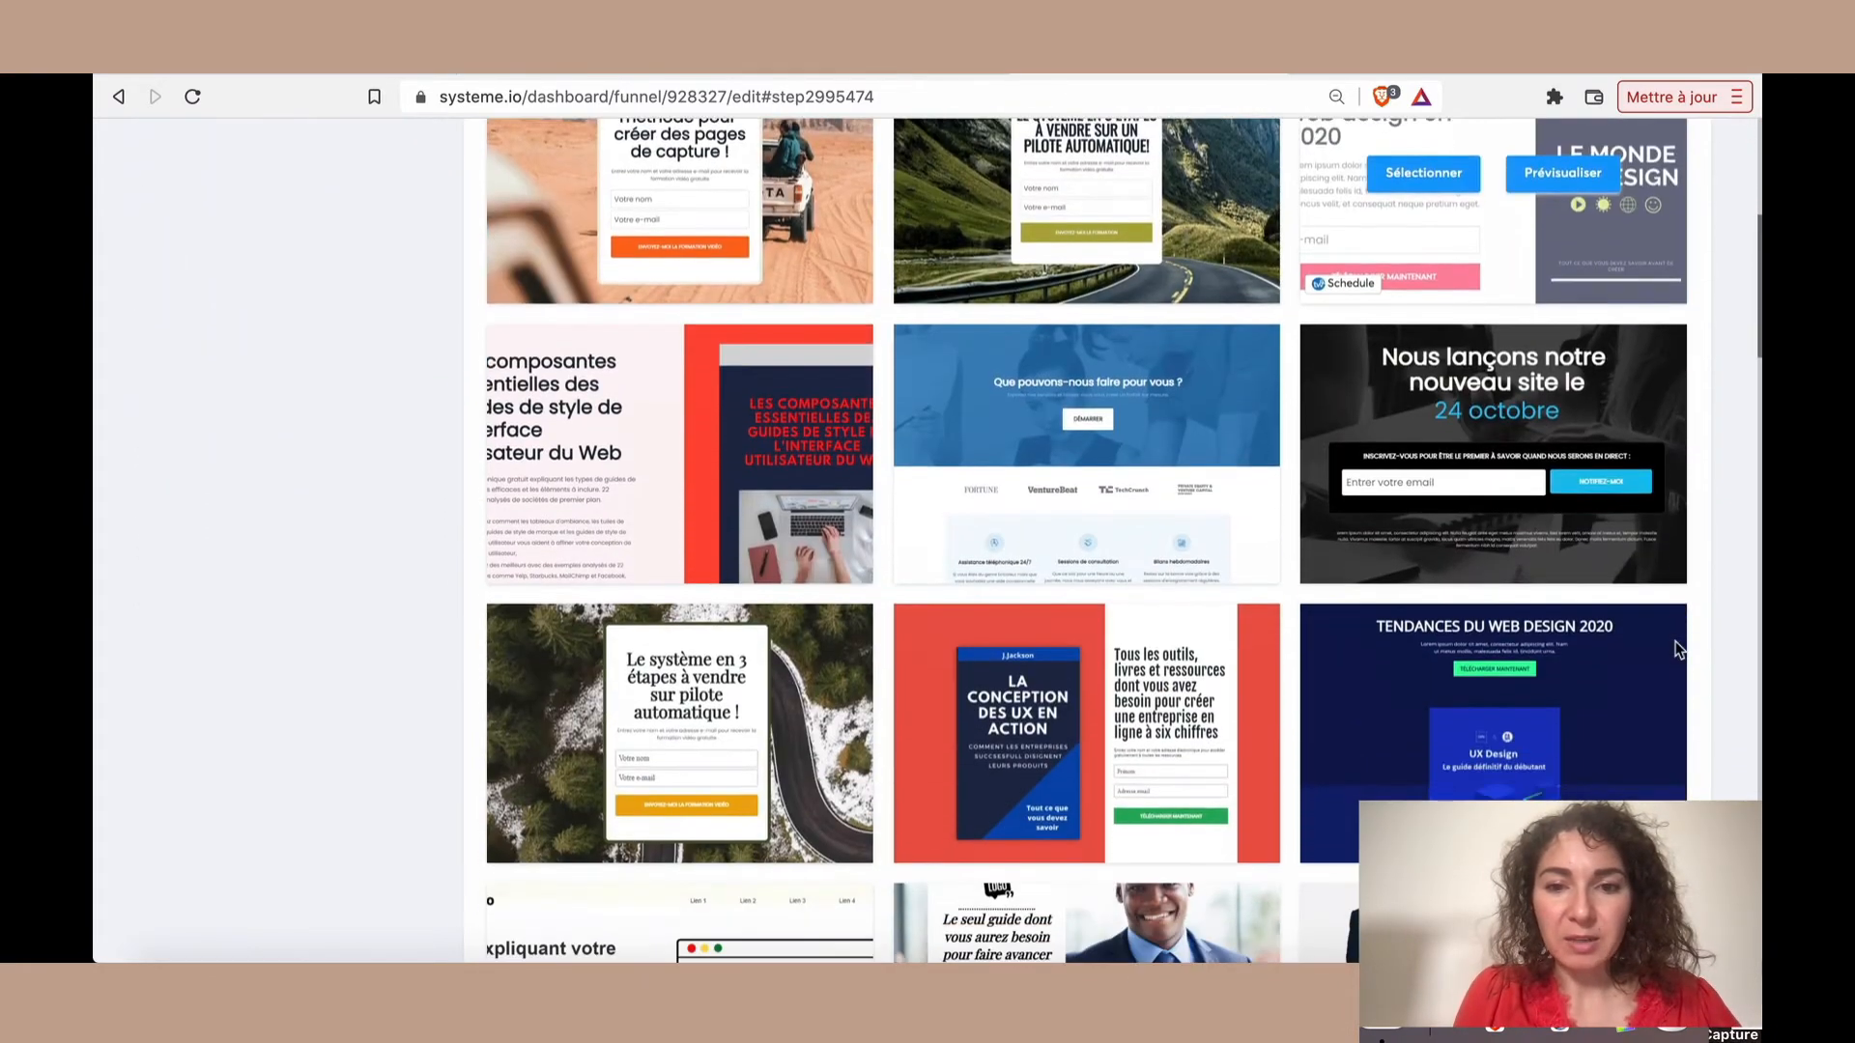
scroll(1678, 650, down, 13)
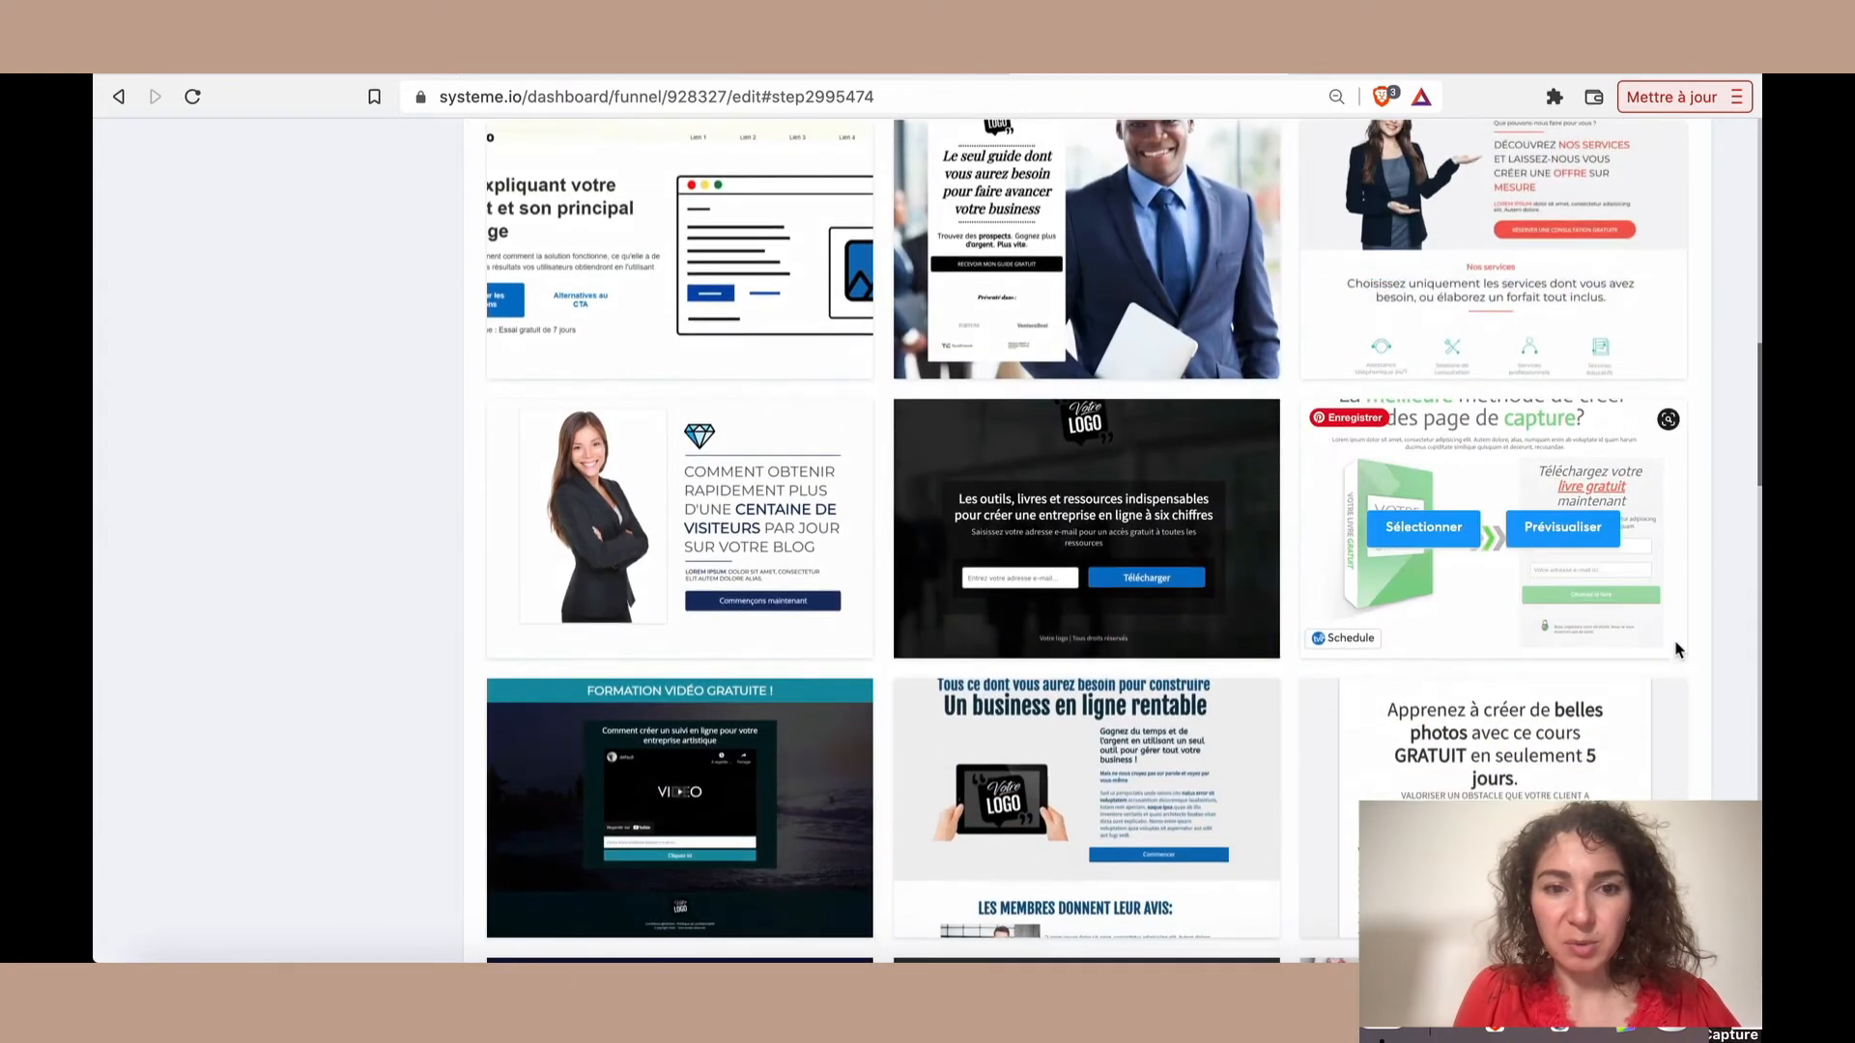
scroll(1678, 647, up, 20)
scroll(1678, 650, up, 10)
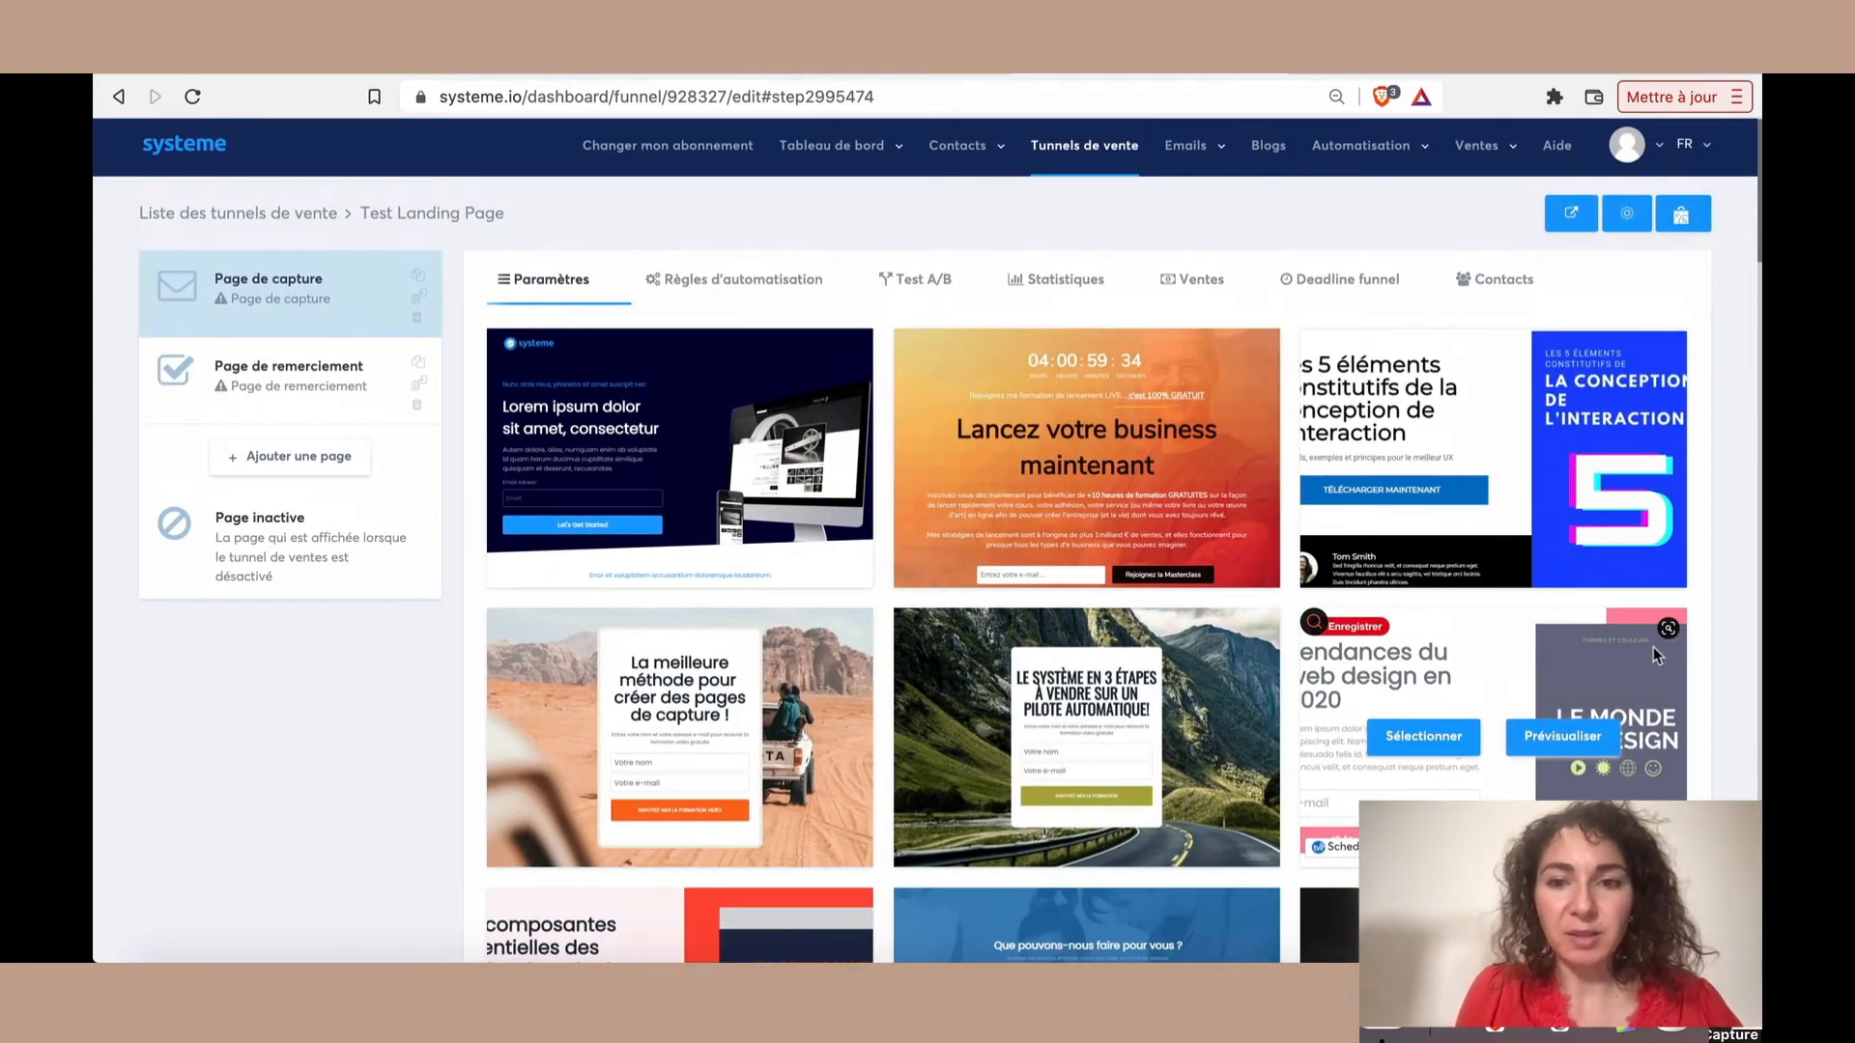
scroll(1654, 646, up, 1)
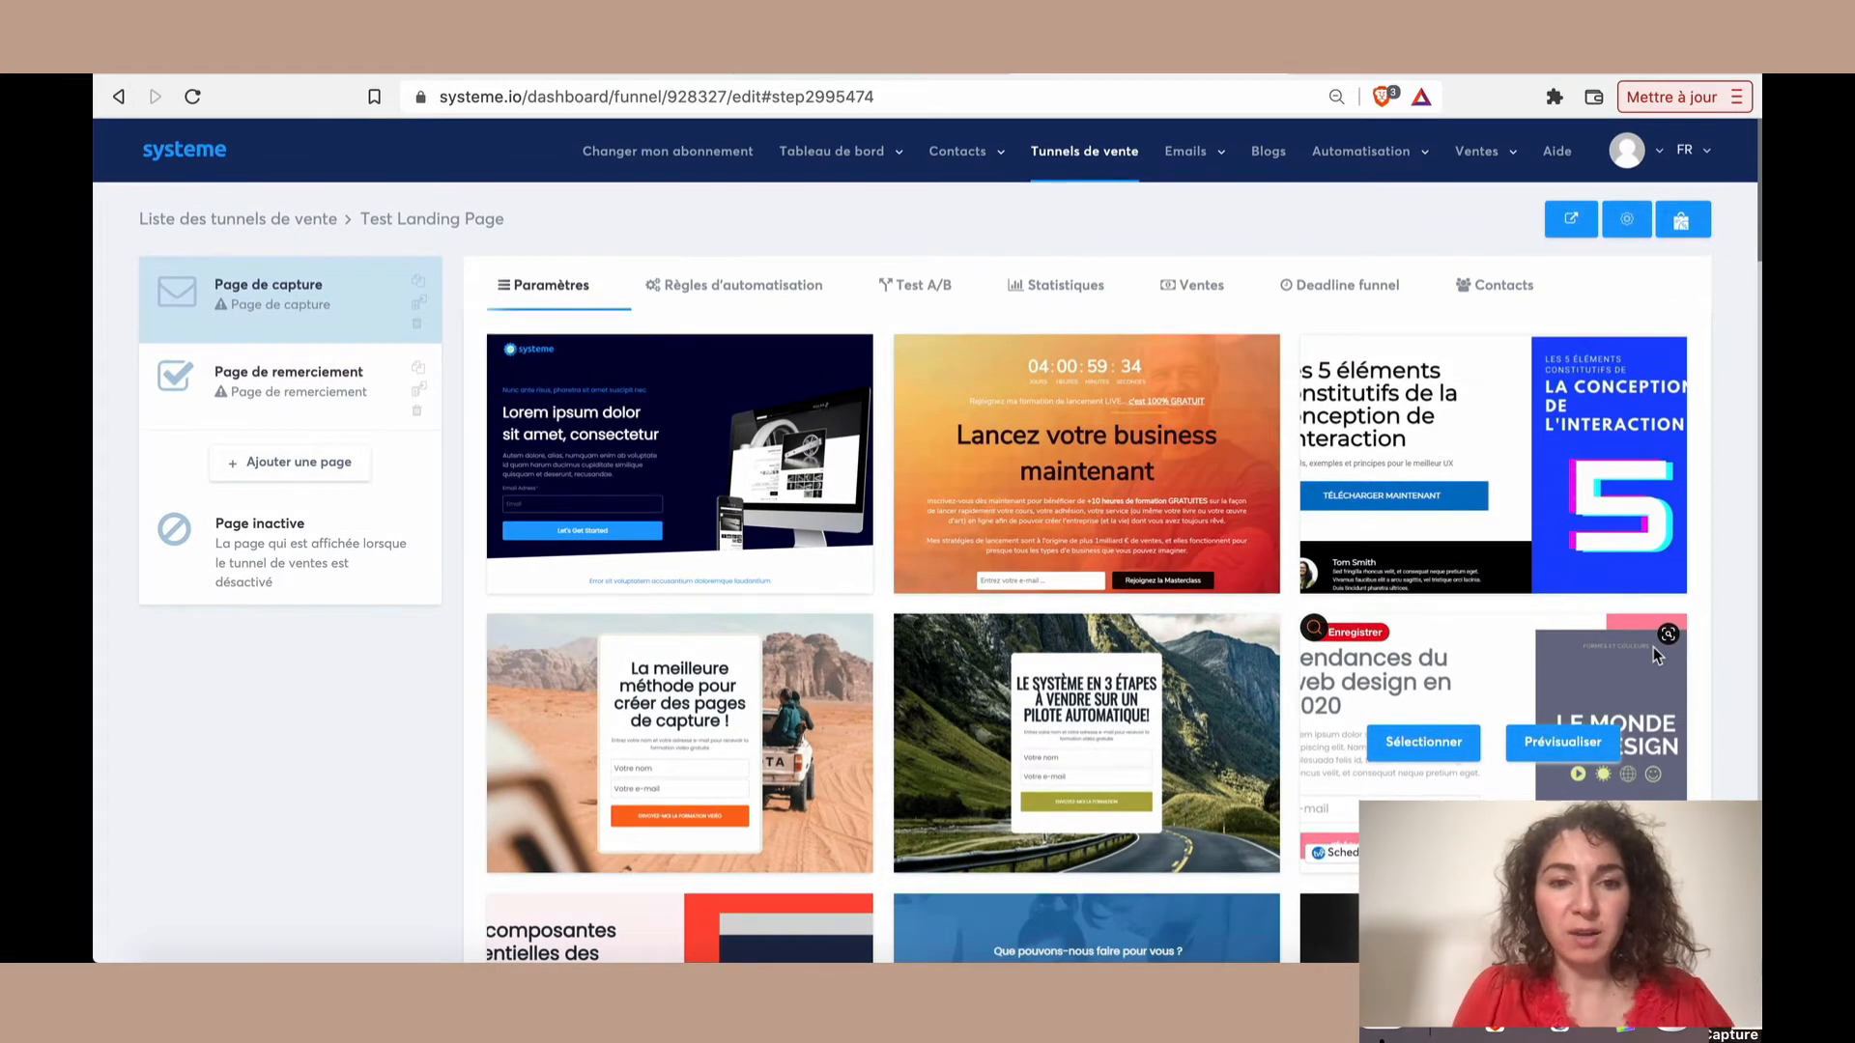
Preview the desert template "La meilleure méthode pour créer des pages de capture !" and apply it to the capture page
scroll(1365, 580, down, 2)
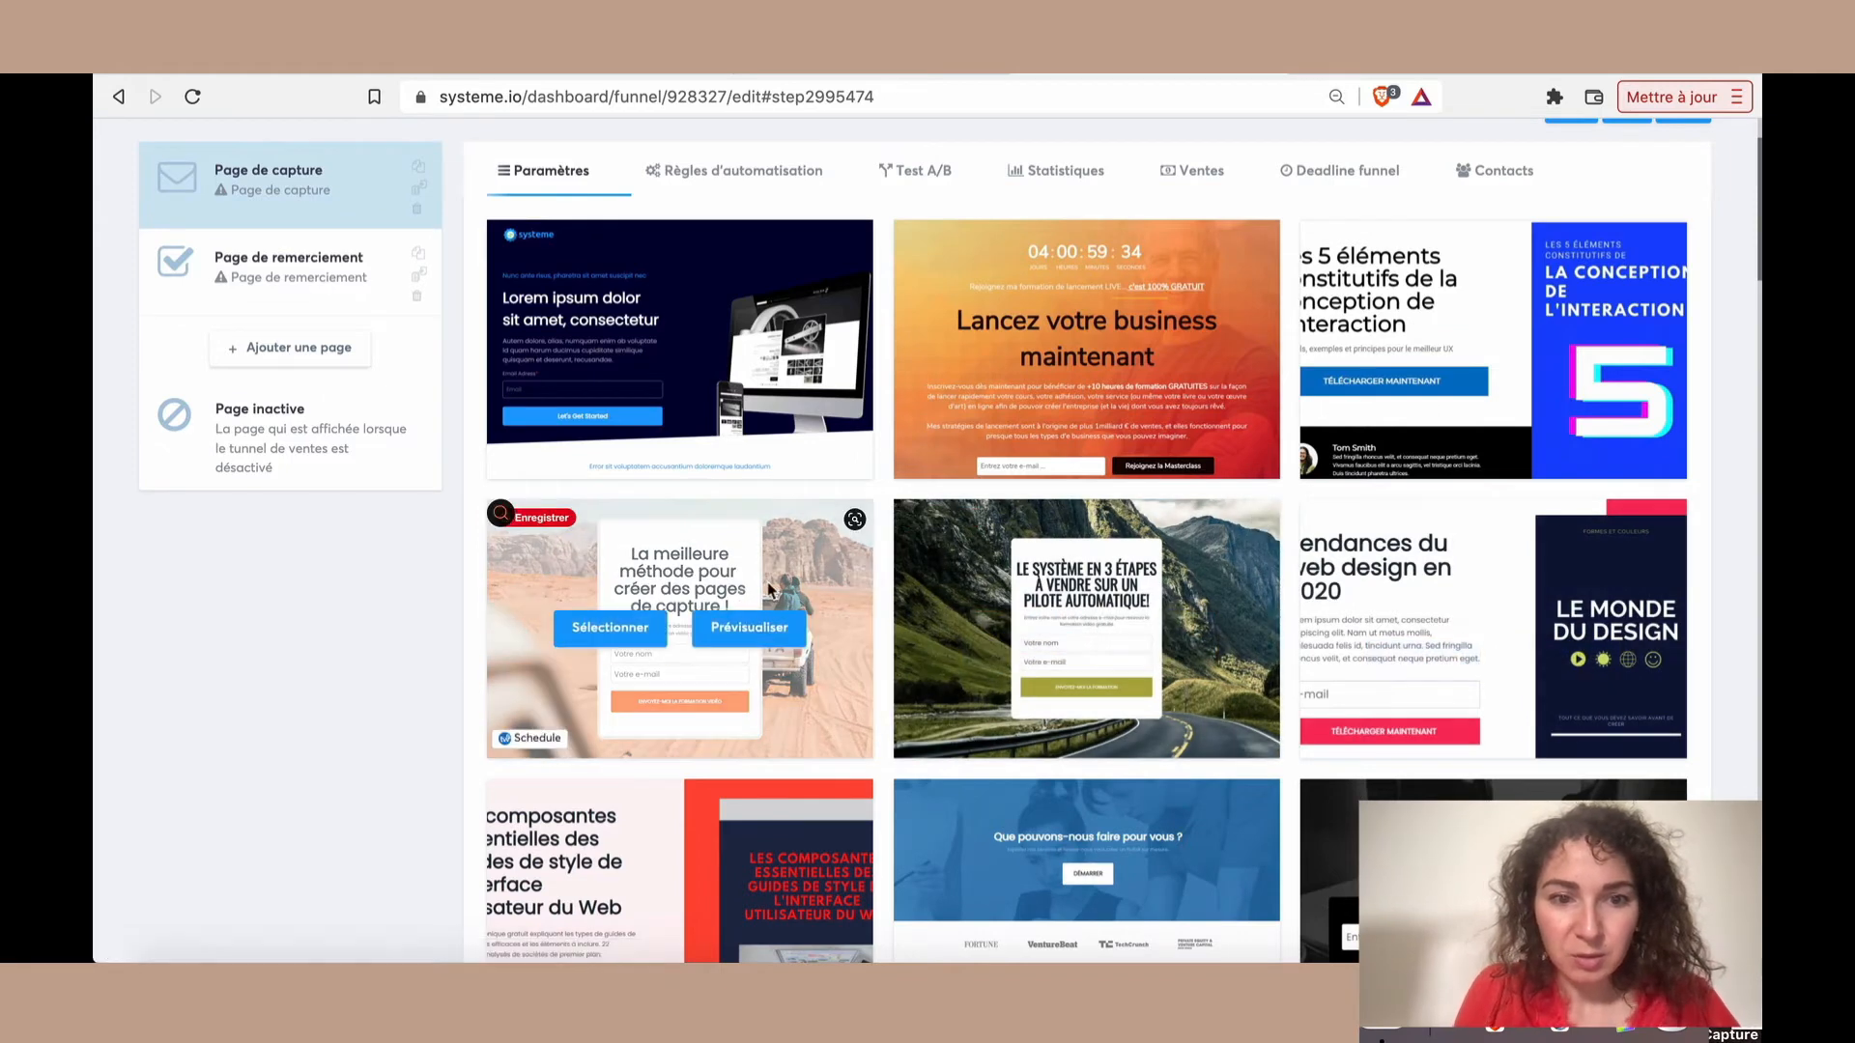
click(747, 633)
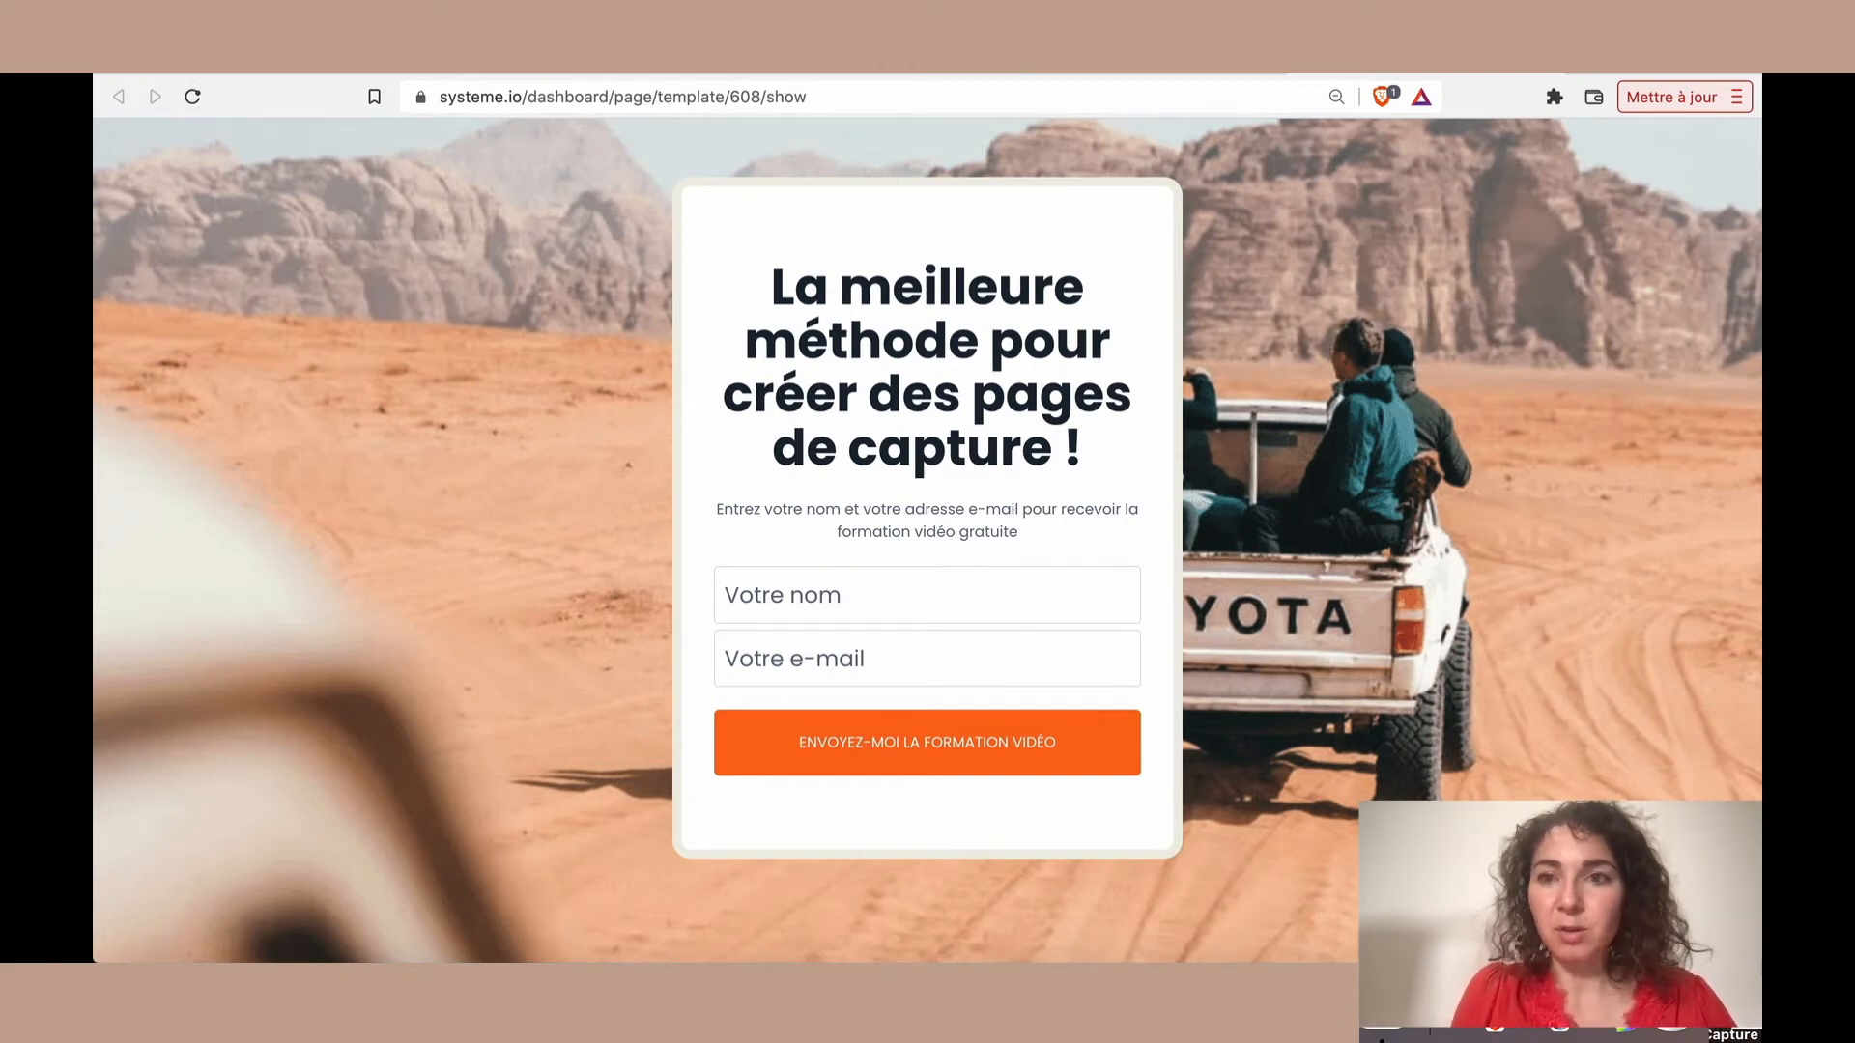
click(1558, 62)
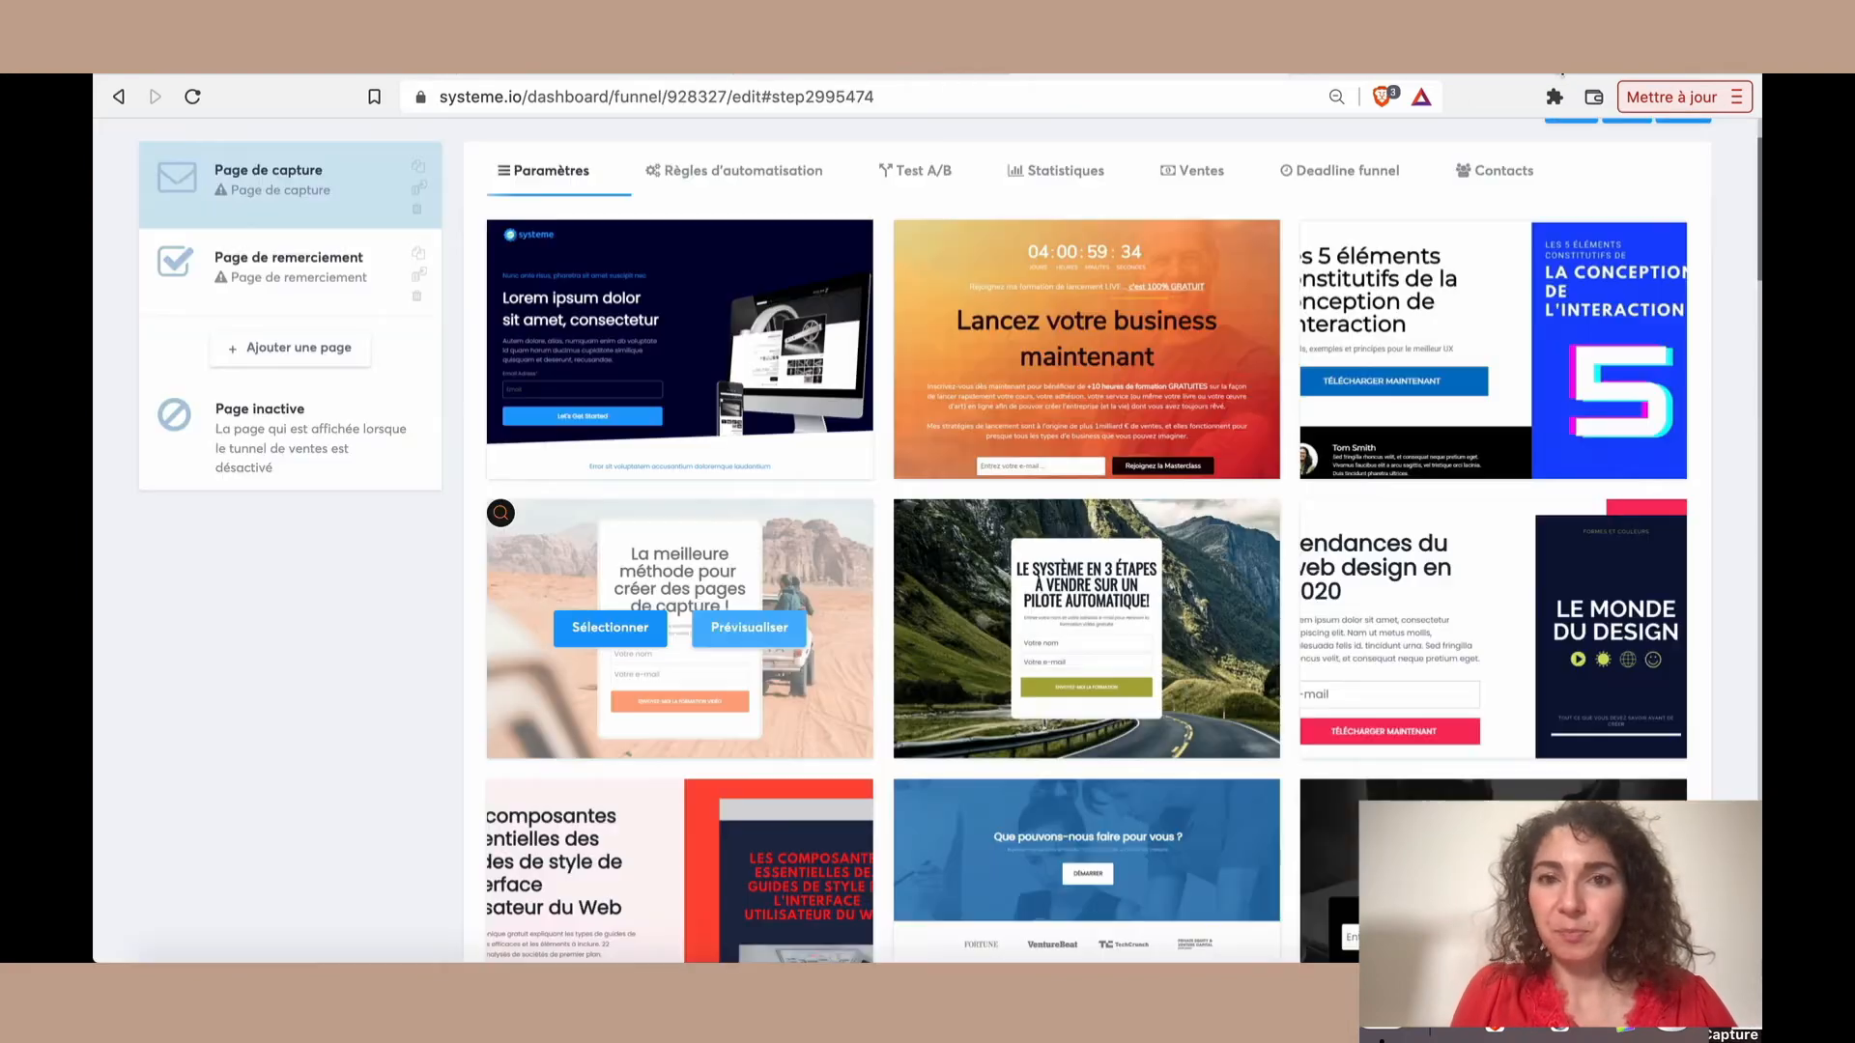
mouse_move(750, 687)
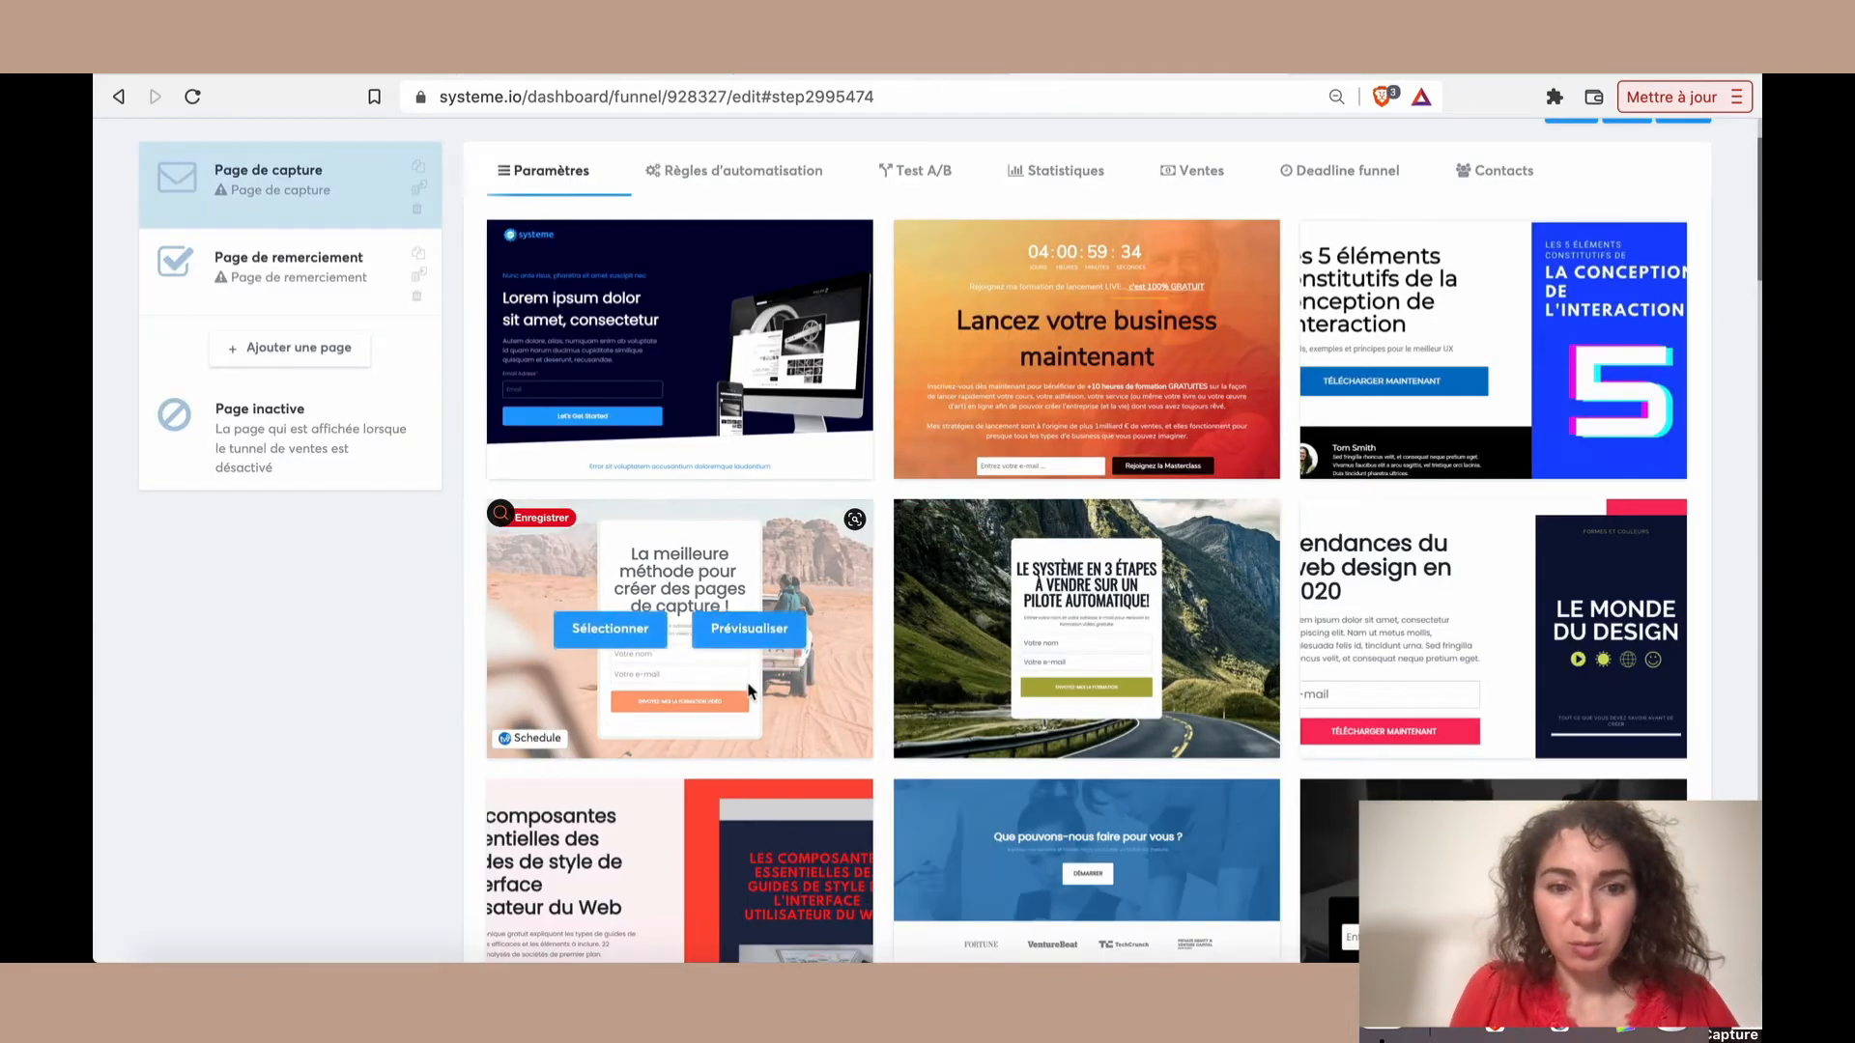
click(613, 628)
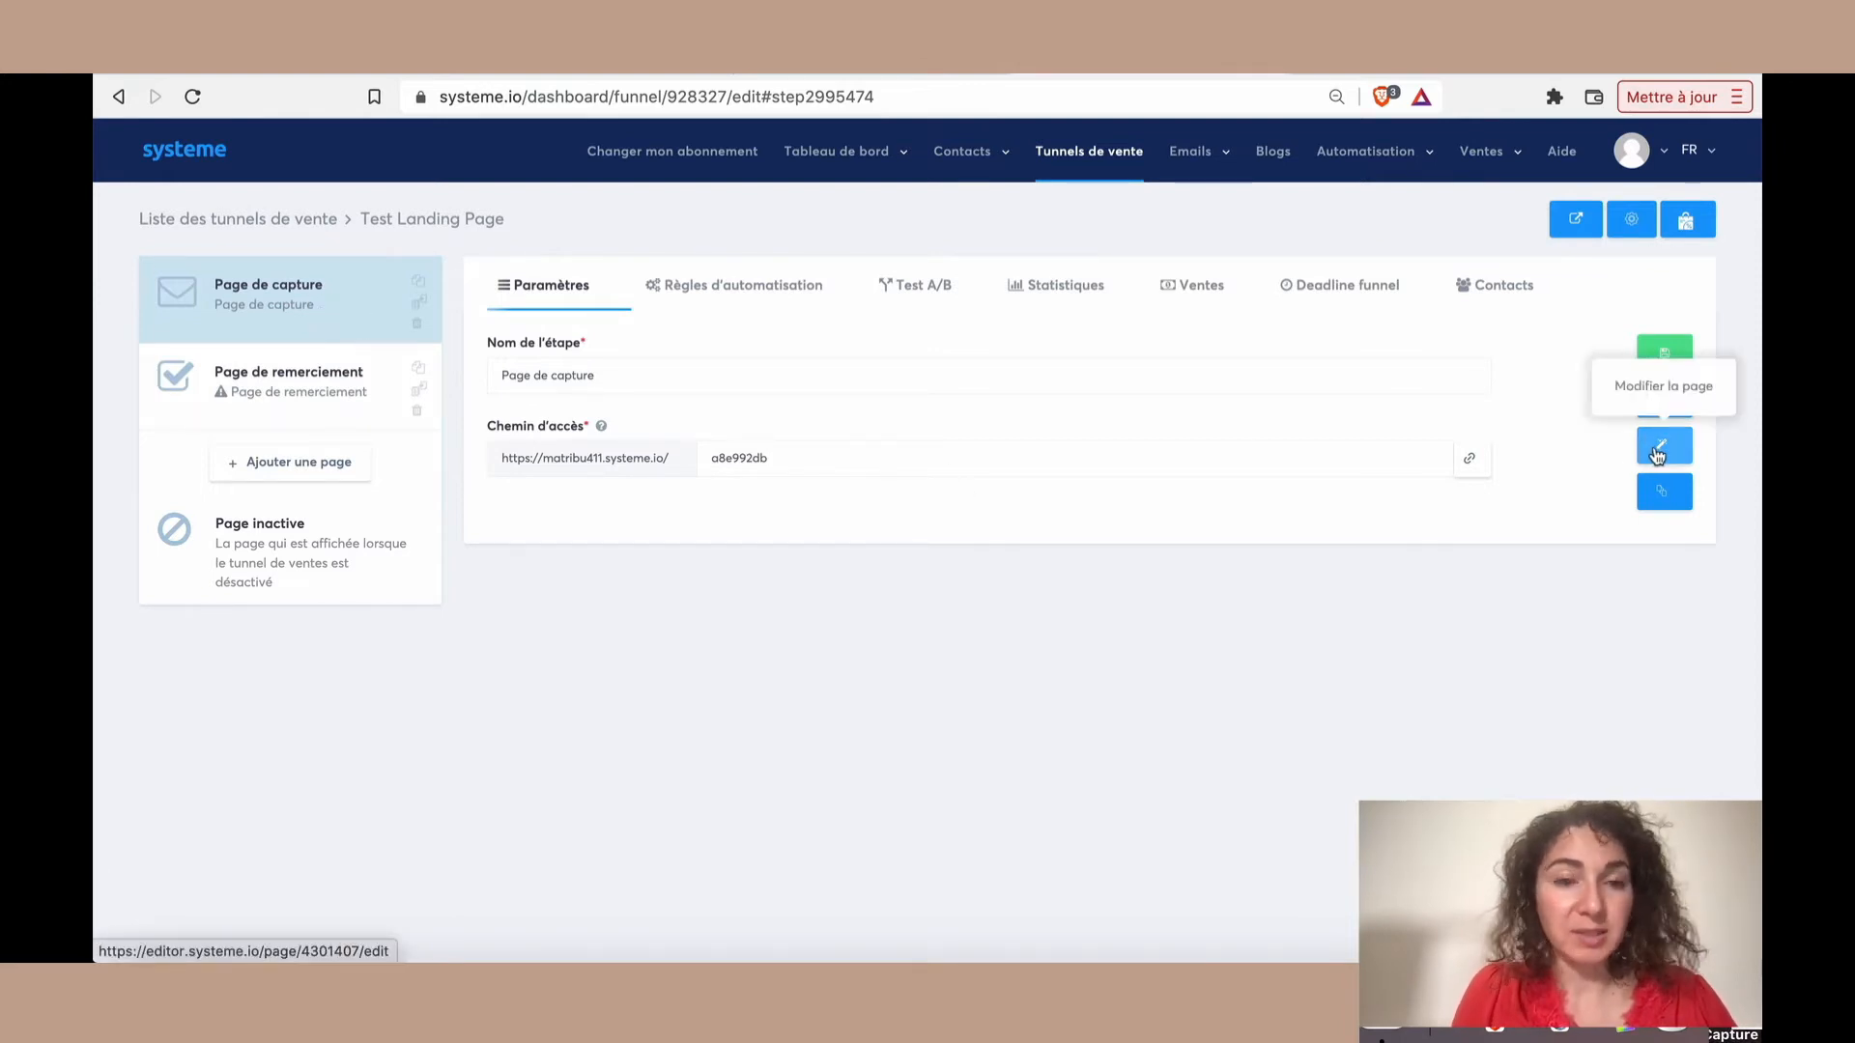
For the "Page de remerciement" step, preview the "Parfait !" template with the joined hands and apply it
click(316, 400)
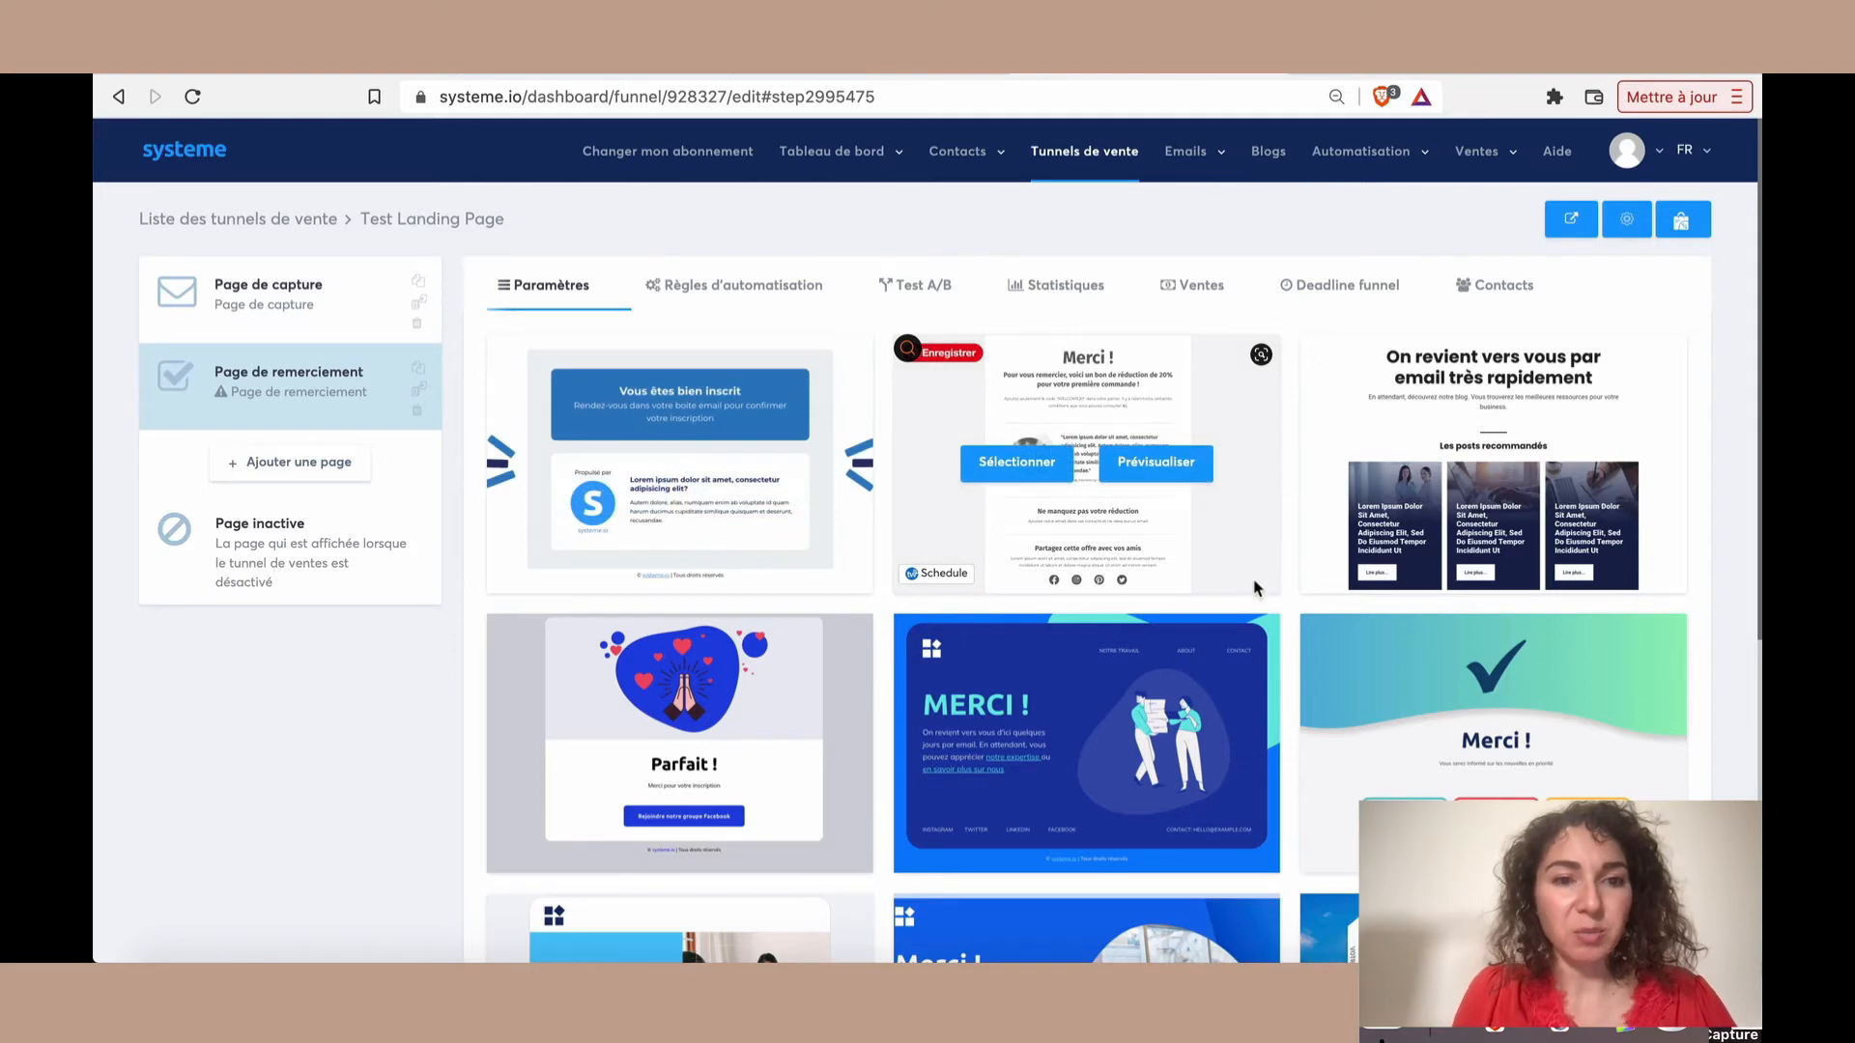
mouse_move(570, 468)
scroll(993, 634, down, 4)
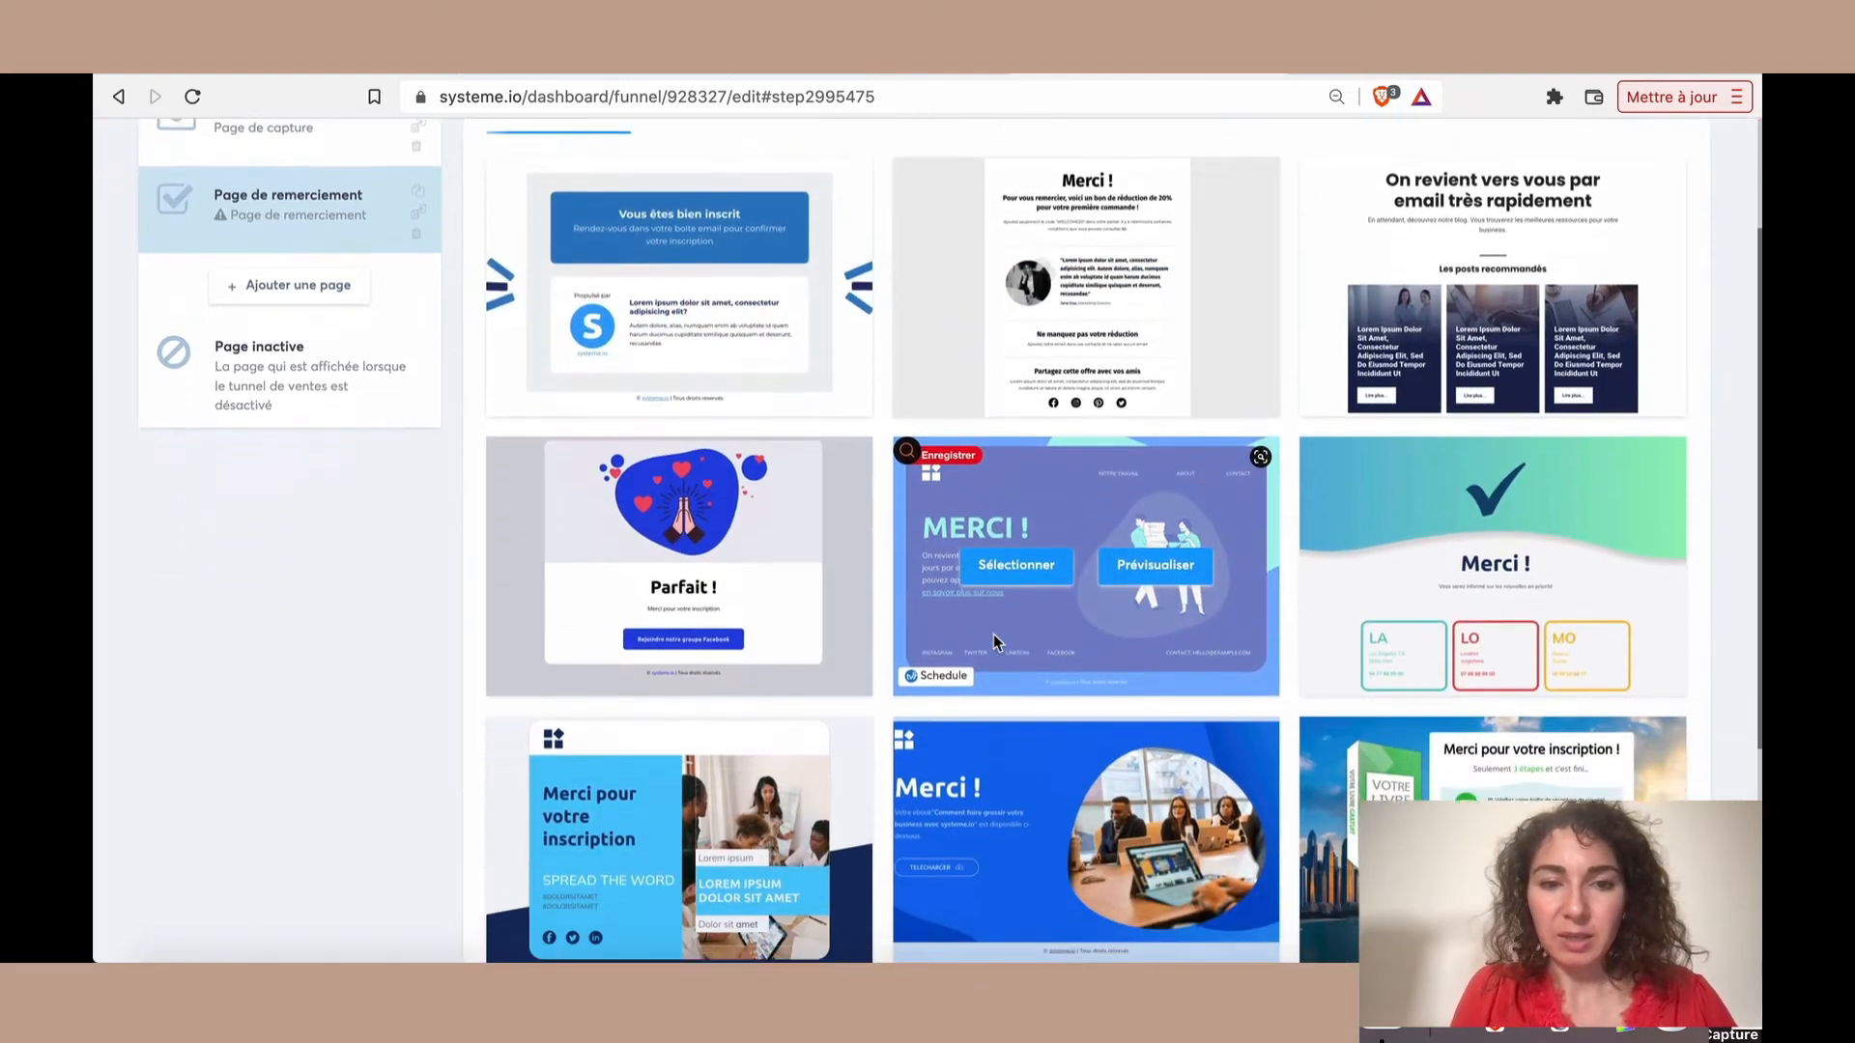
scroll(993, 633, down, 2)
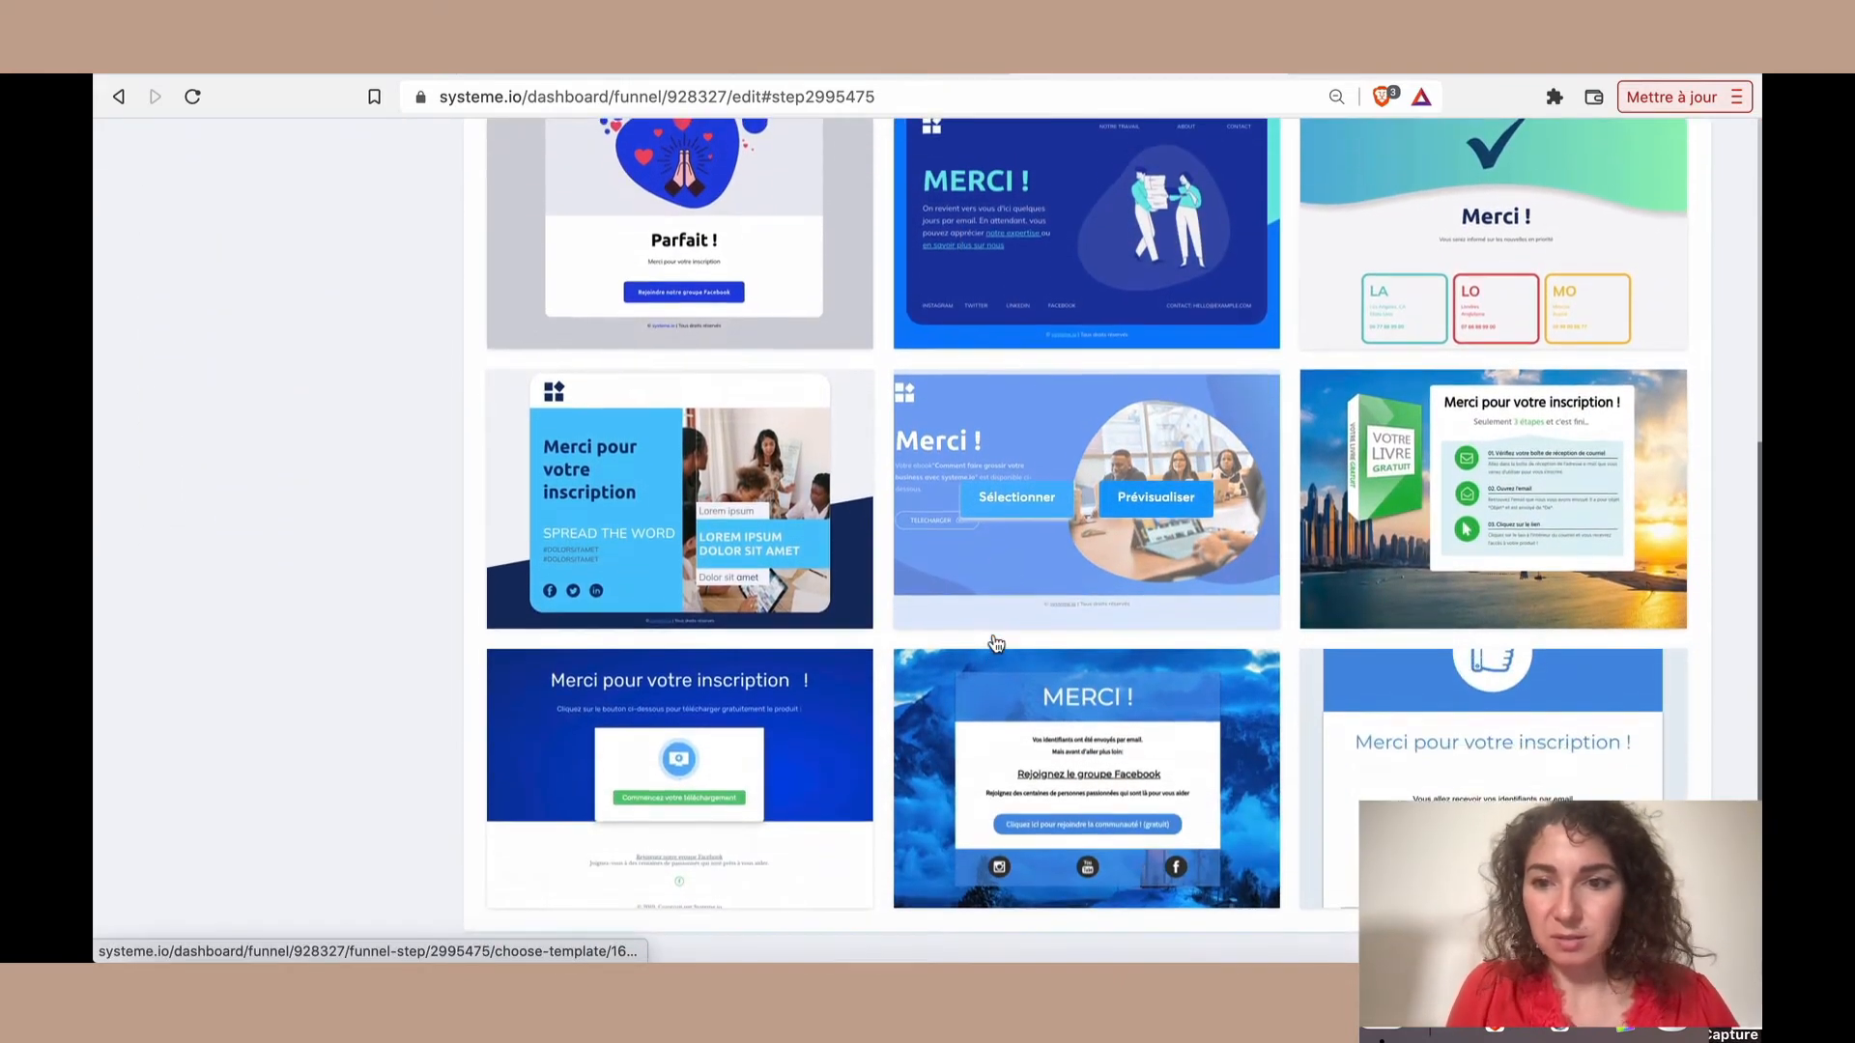
scroll(993, 634, up, 2)
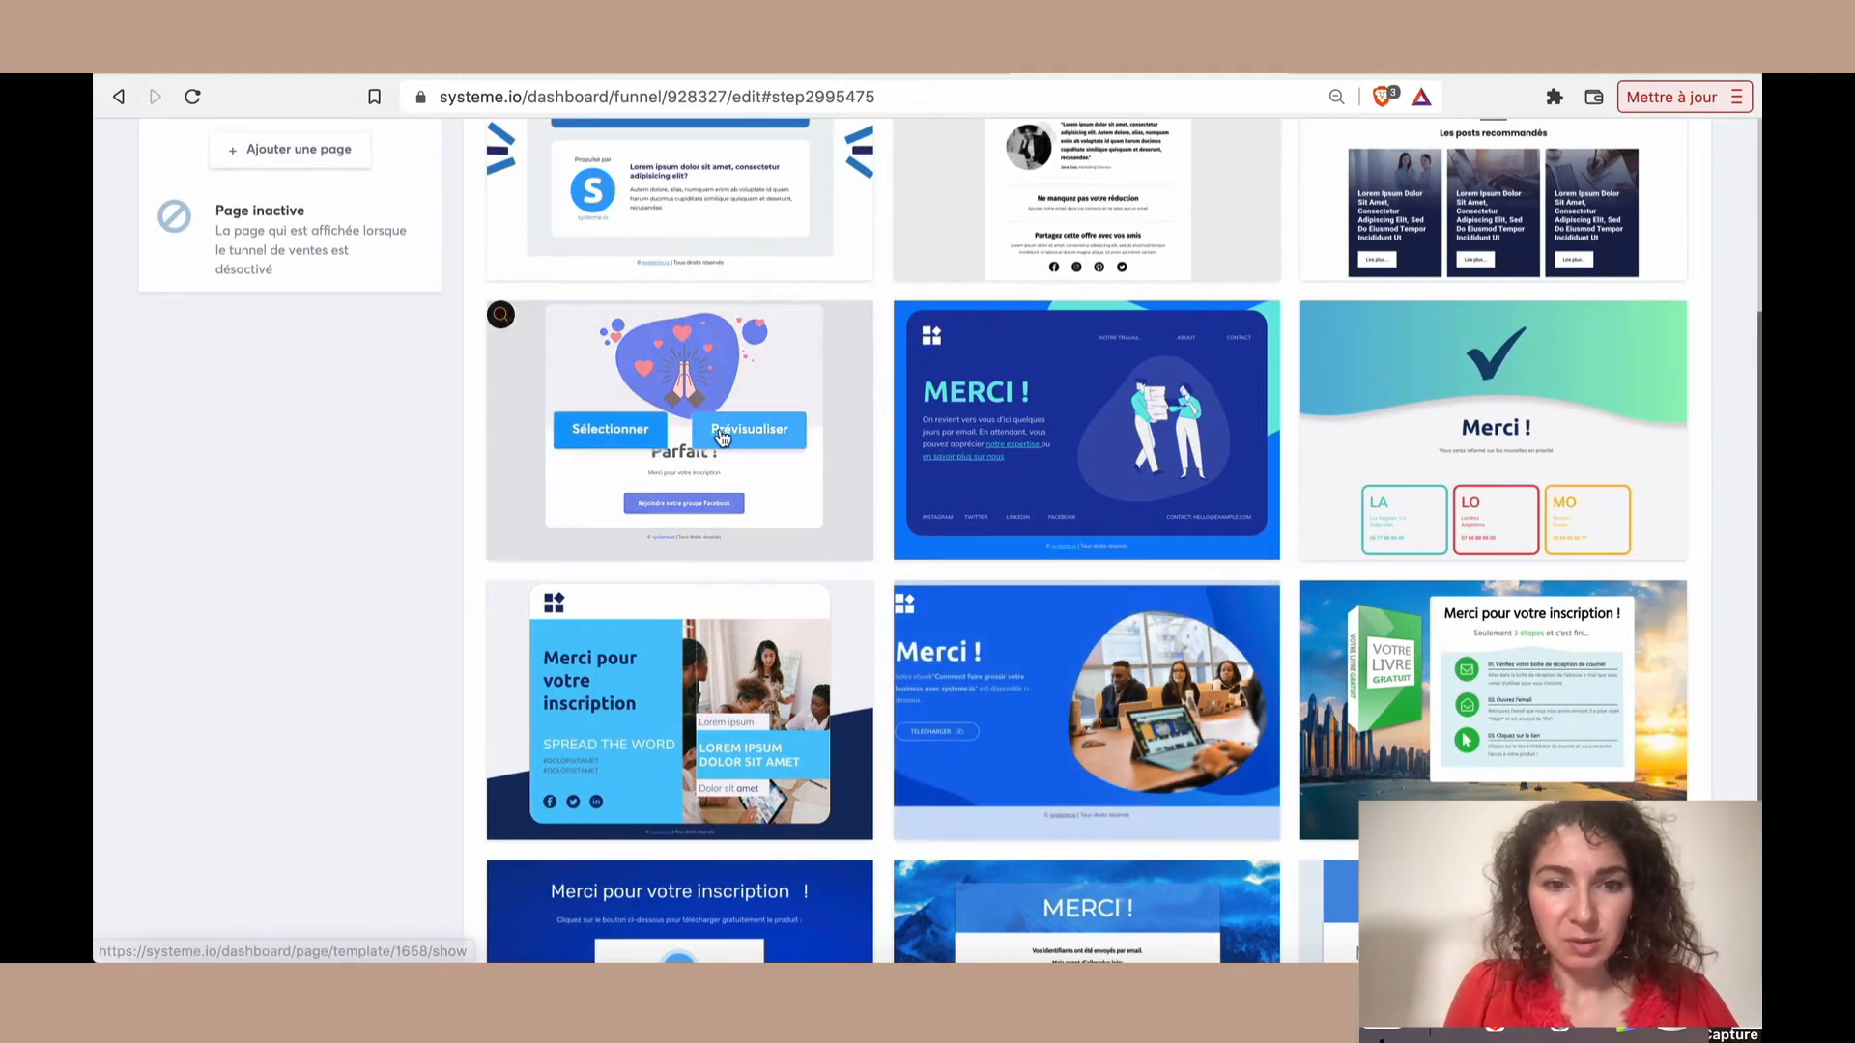
scroll(760, 382, up, 2)
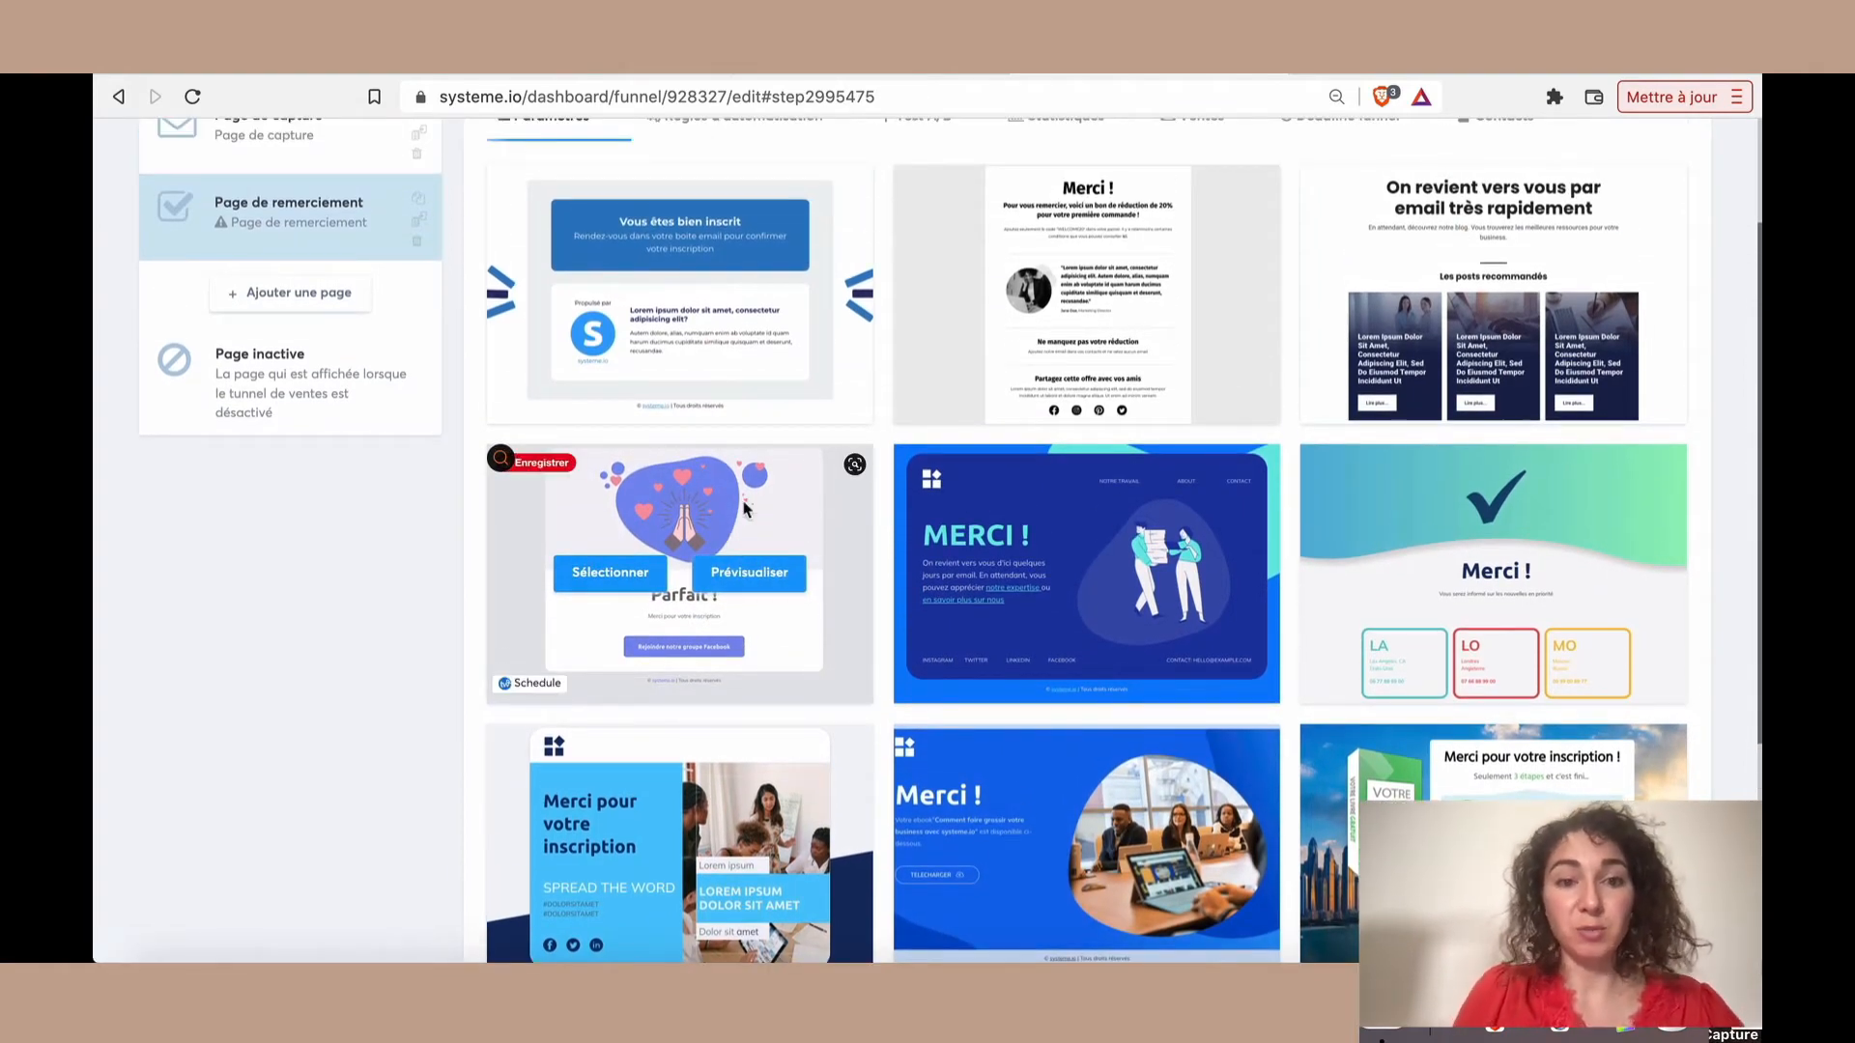
click(736, 580)
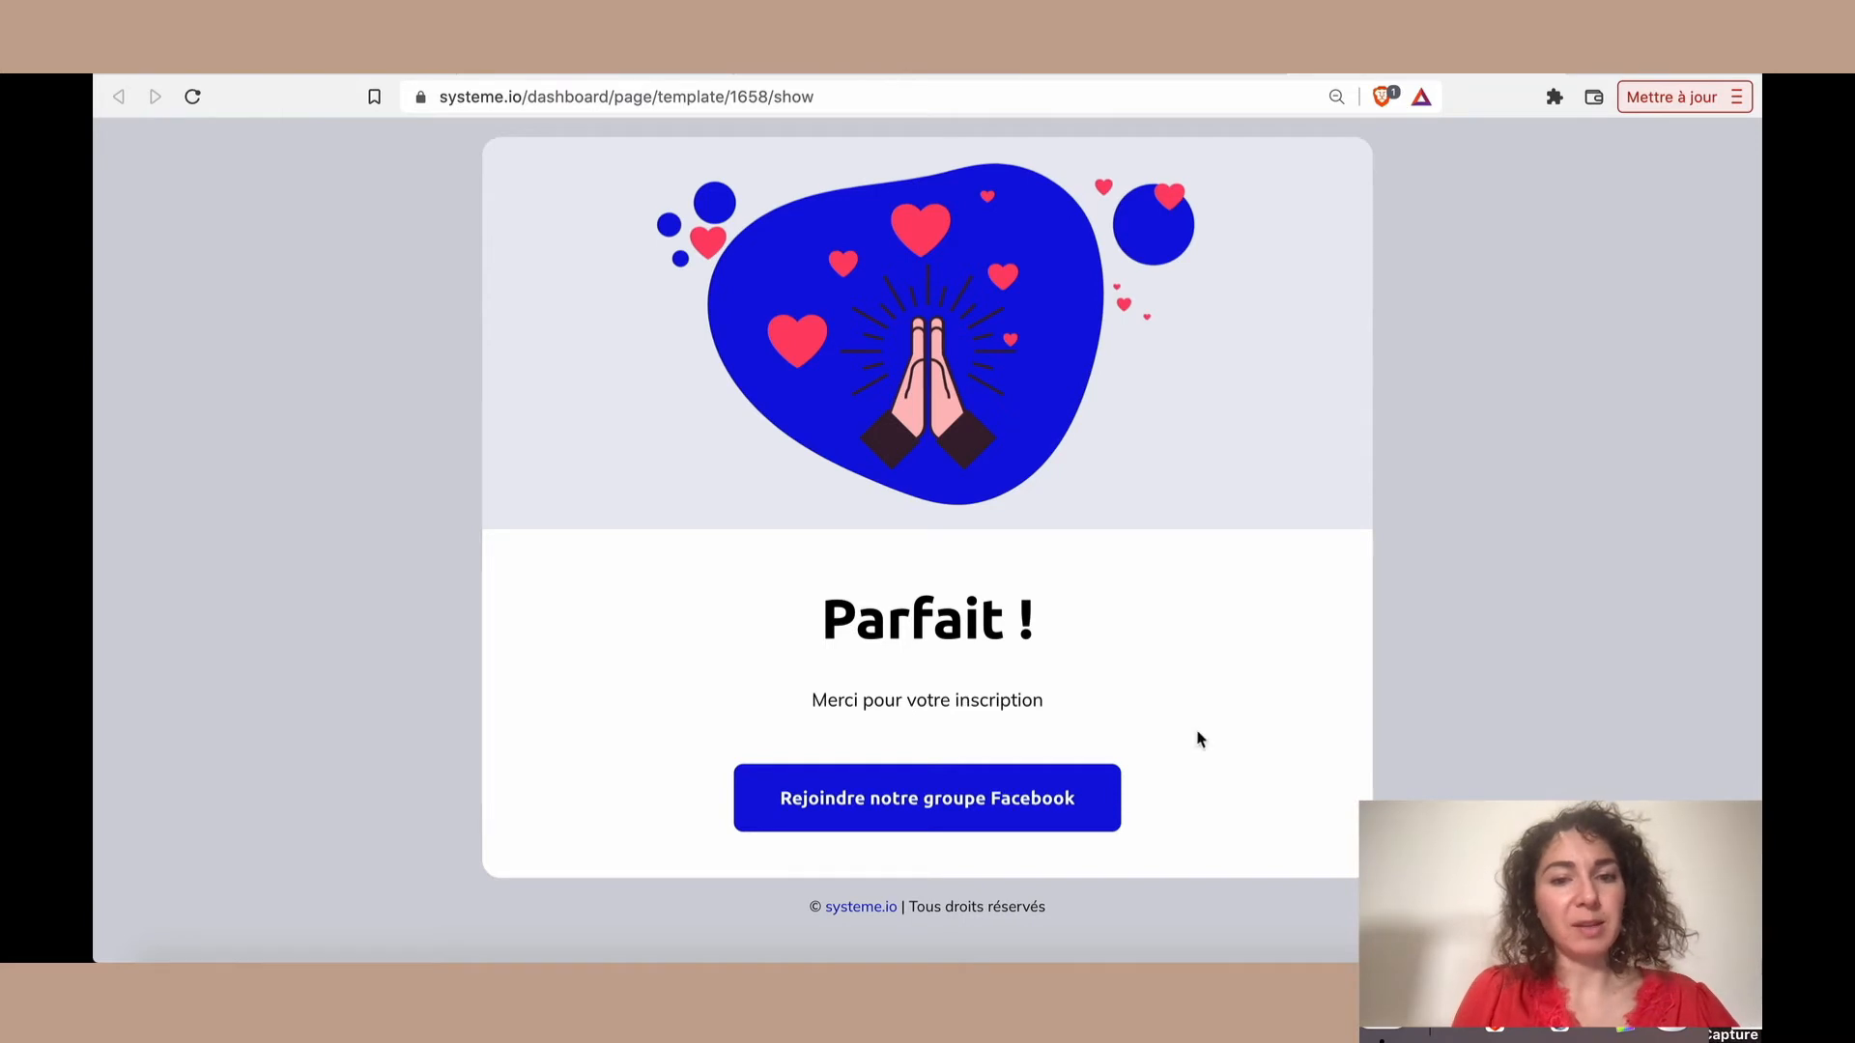
key(ctrl+w)
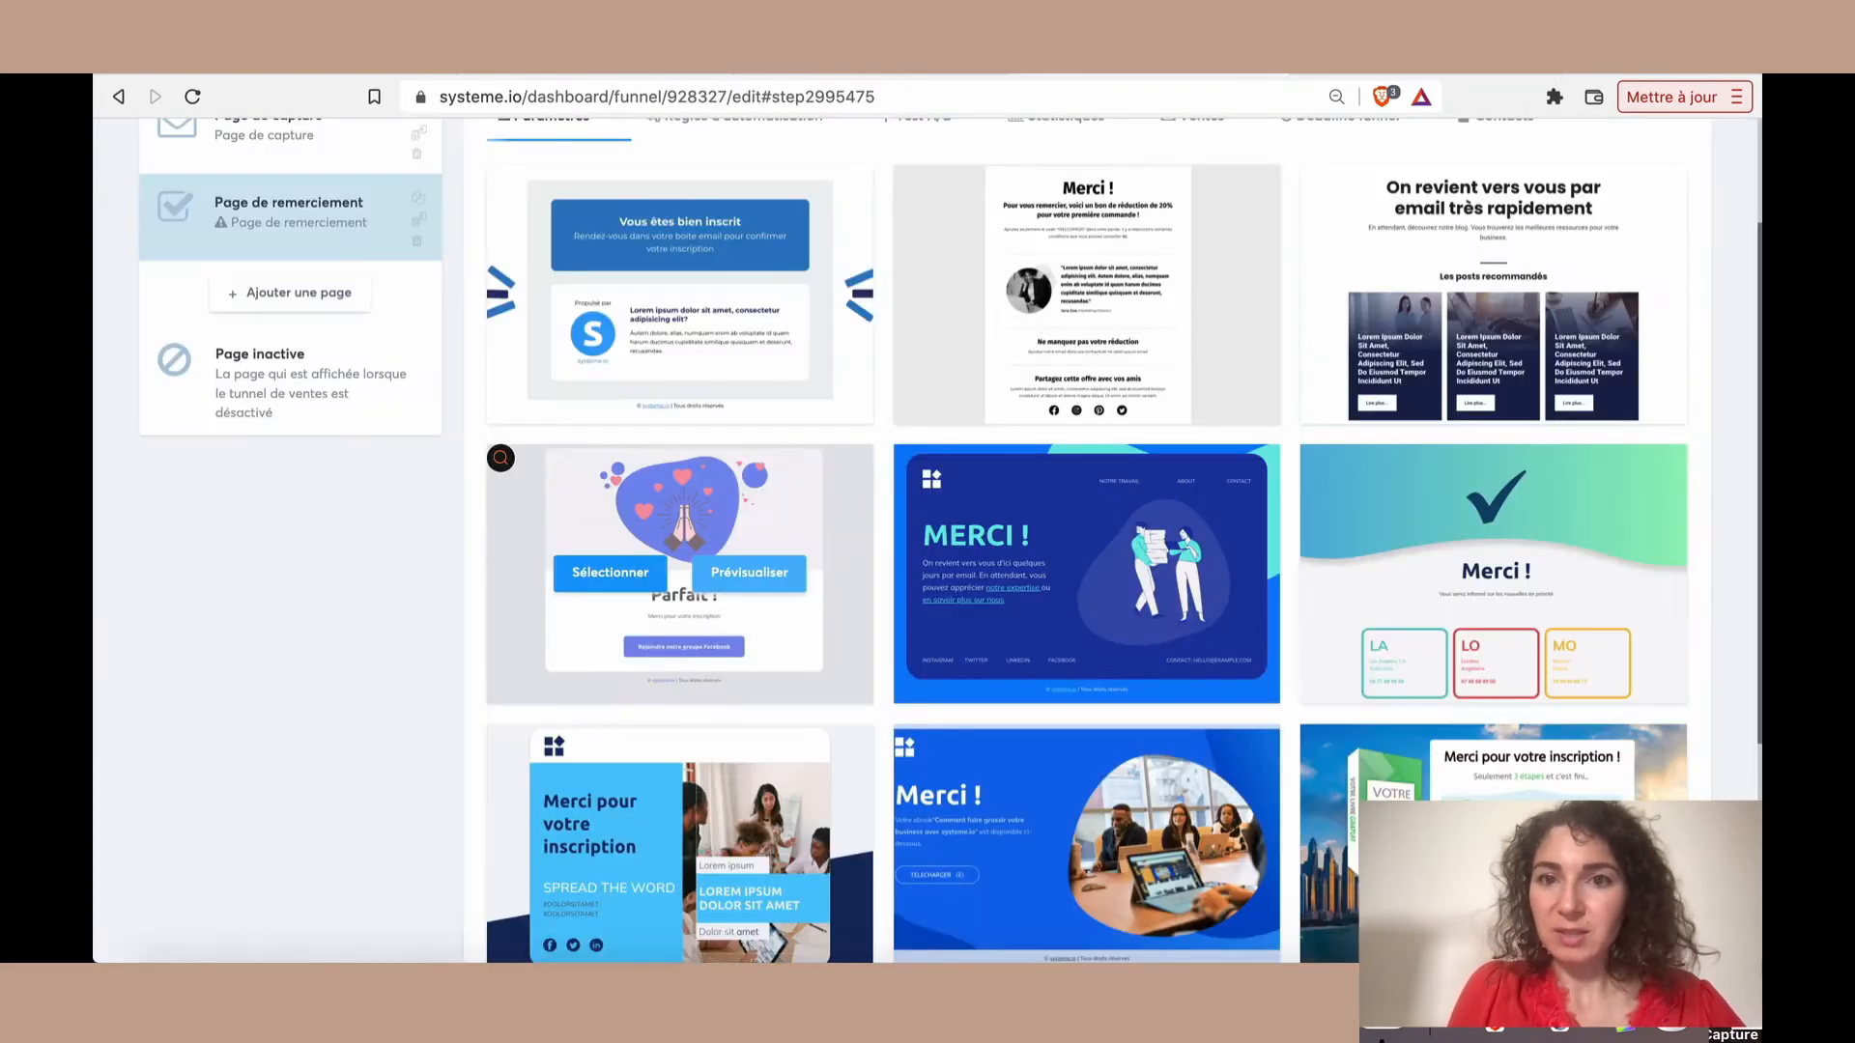
mouse_move(677, 618)
click(606, 576)
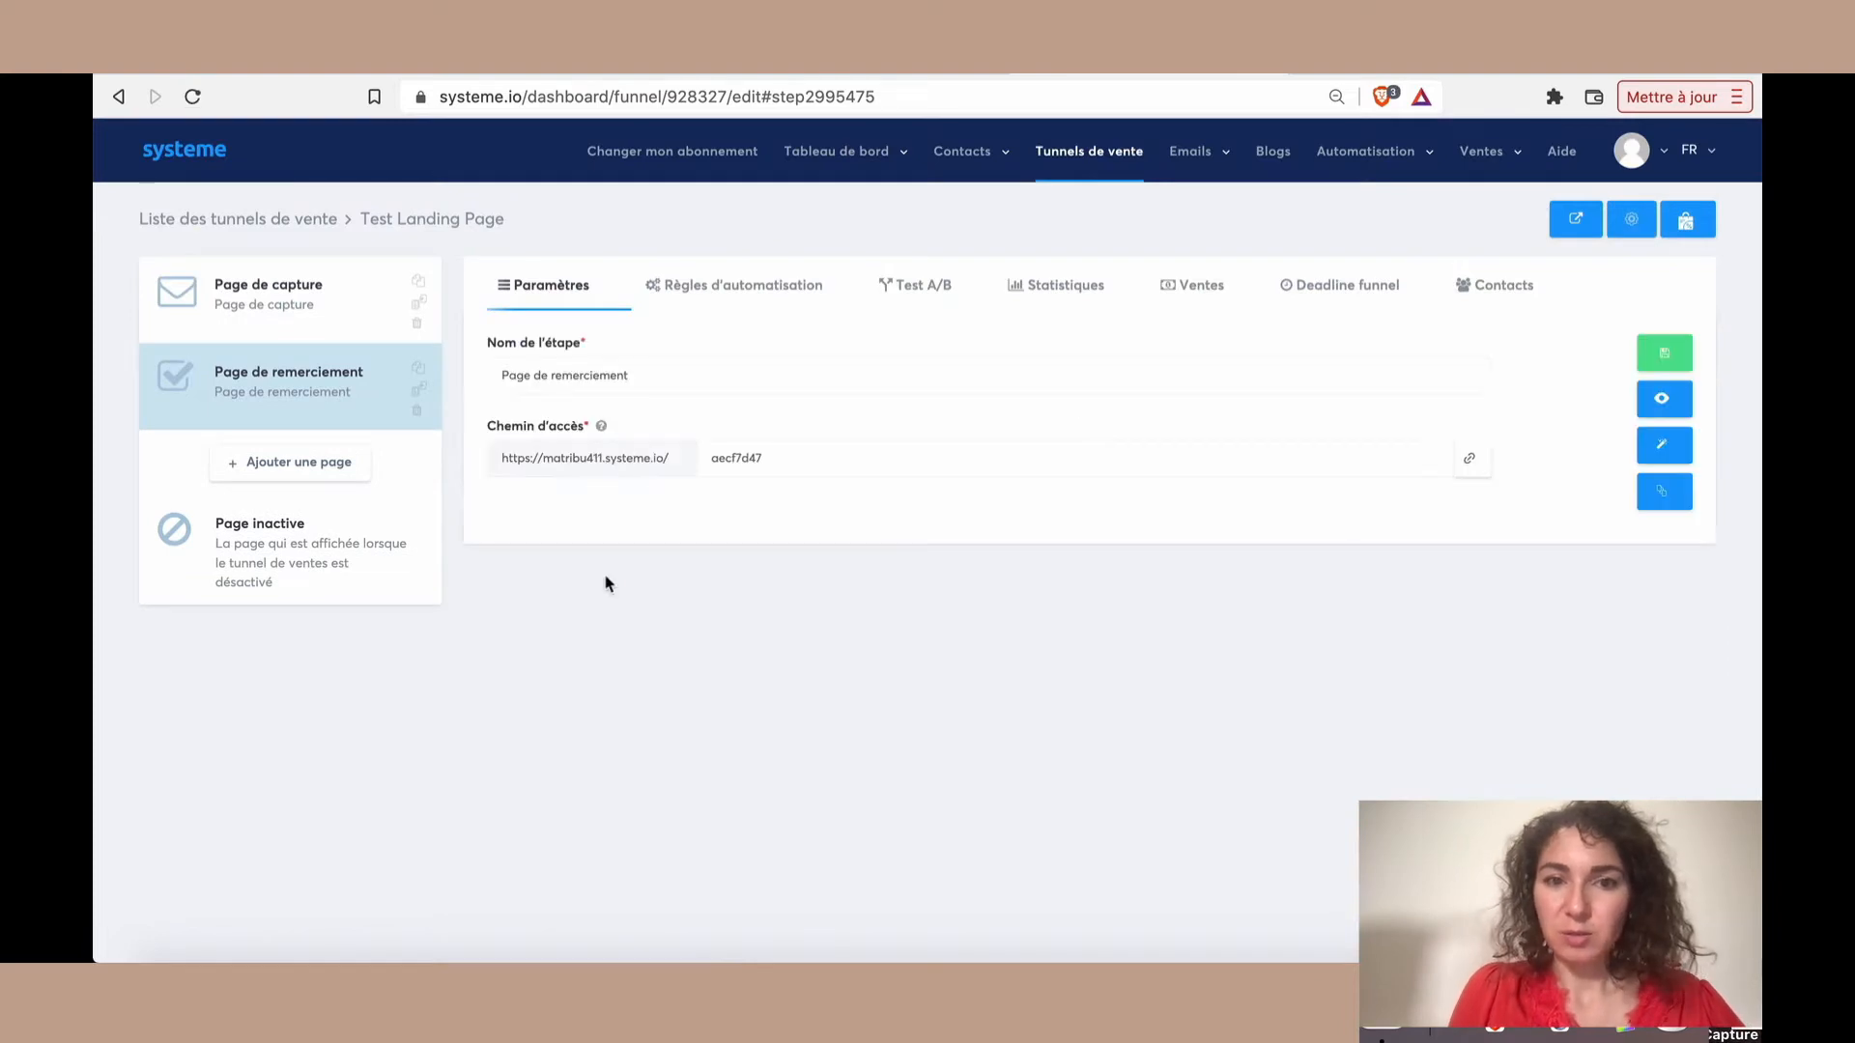
Open the capture page in the page editor and replace its headline with "Ebook Offert "Les 4 secrets pour ...""
click(325, 305)
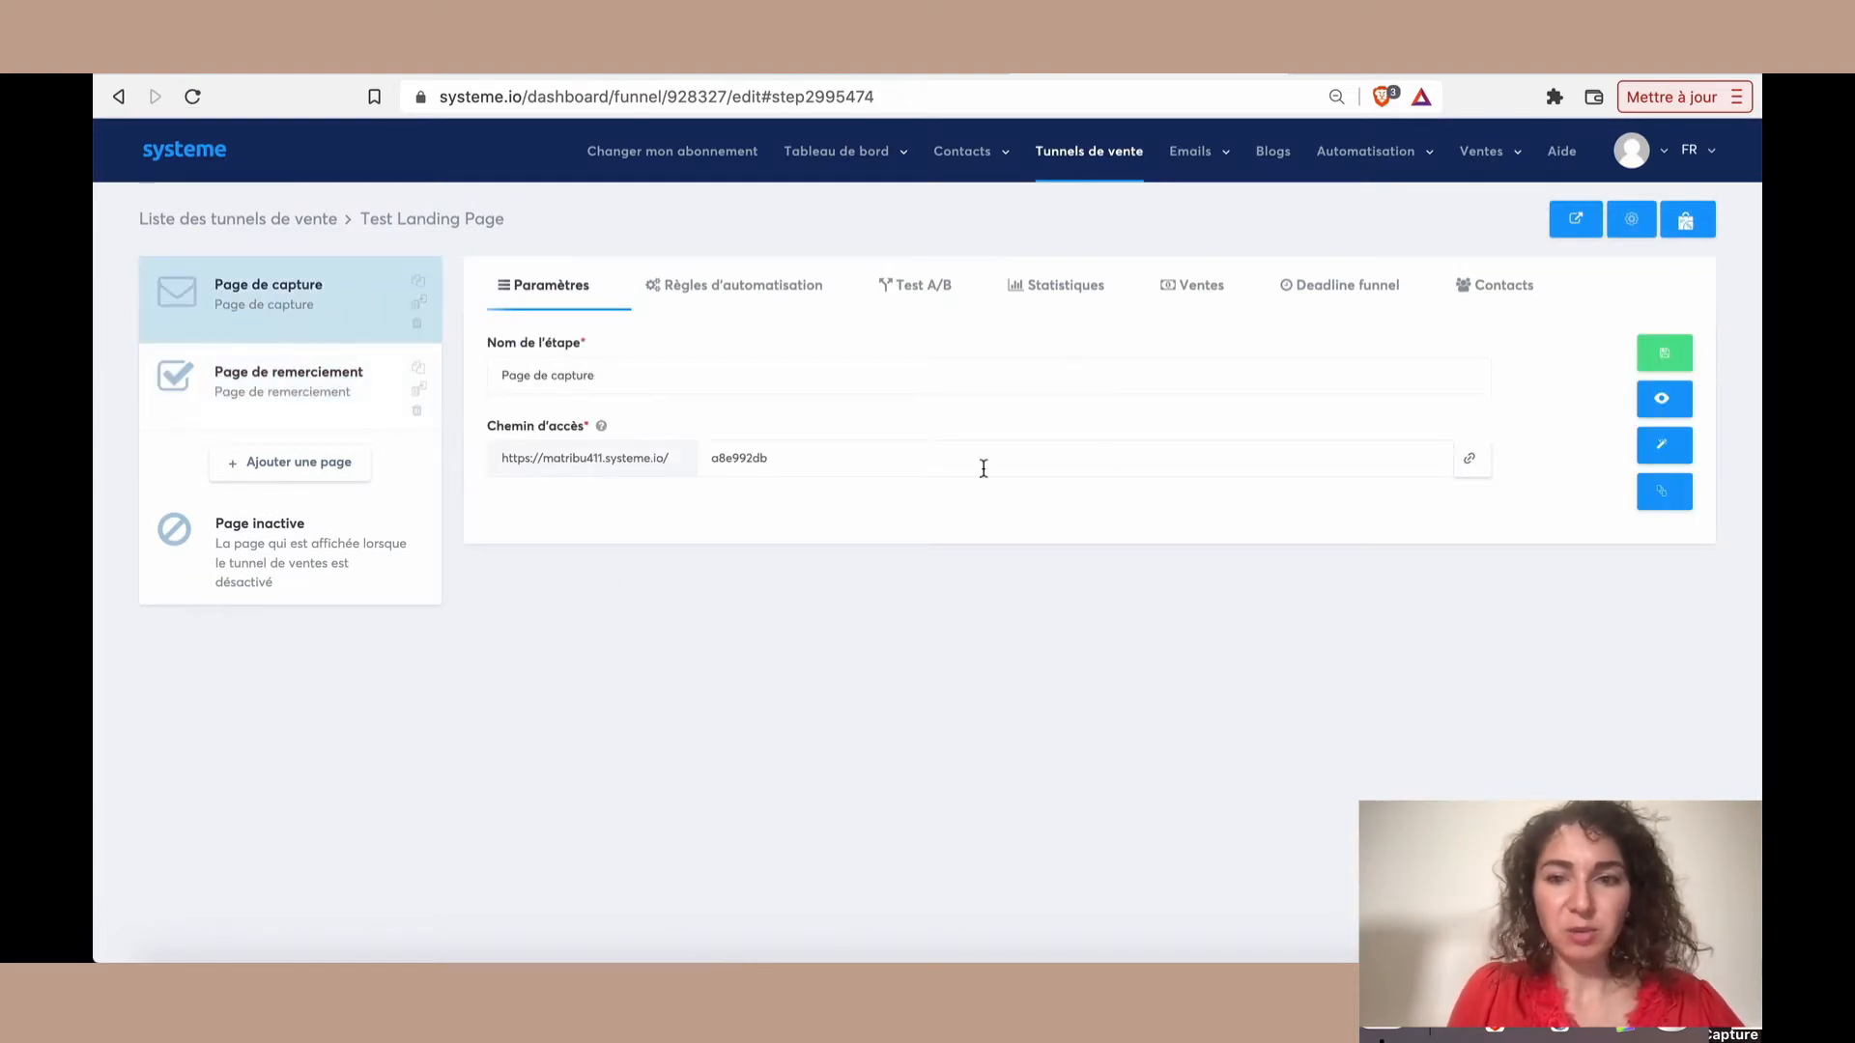
click(1661, 461)
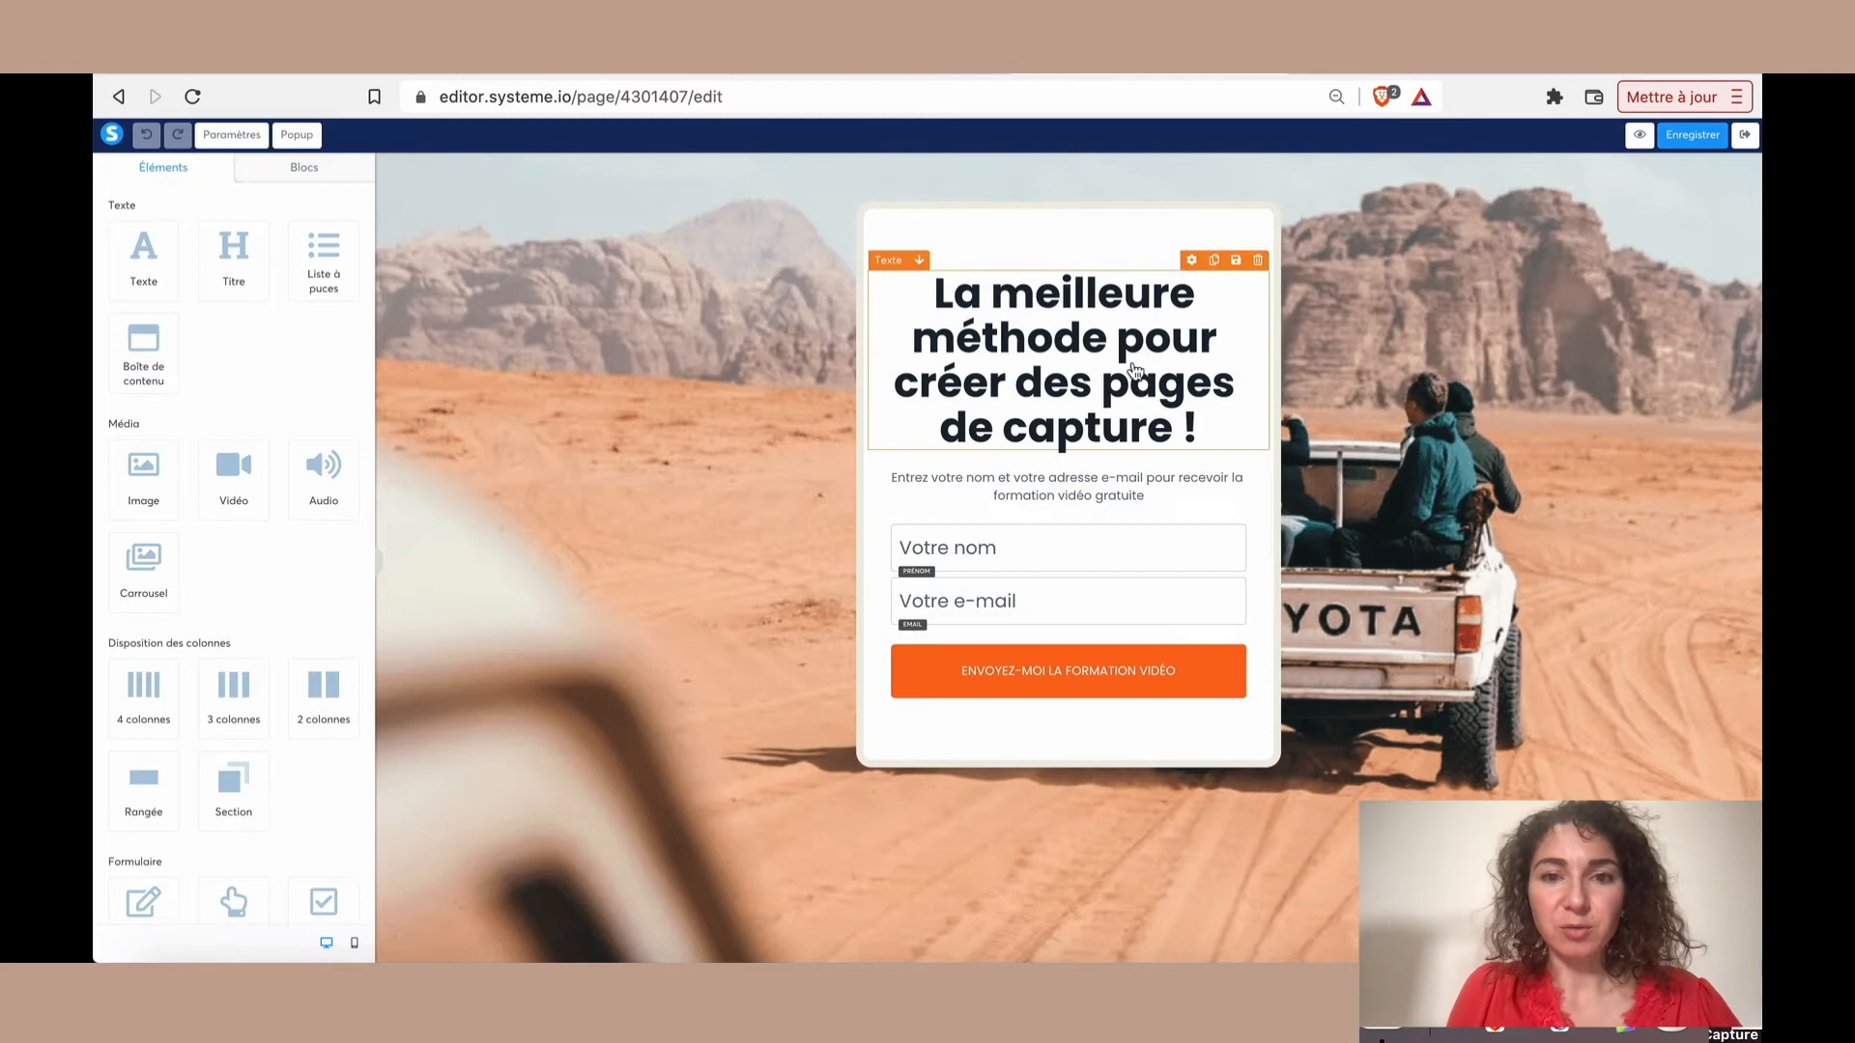
click(1078, 379)
drag(937, 290, 1212, 425)
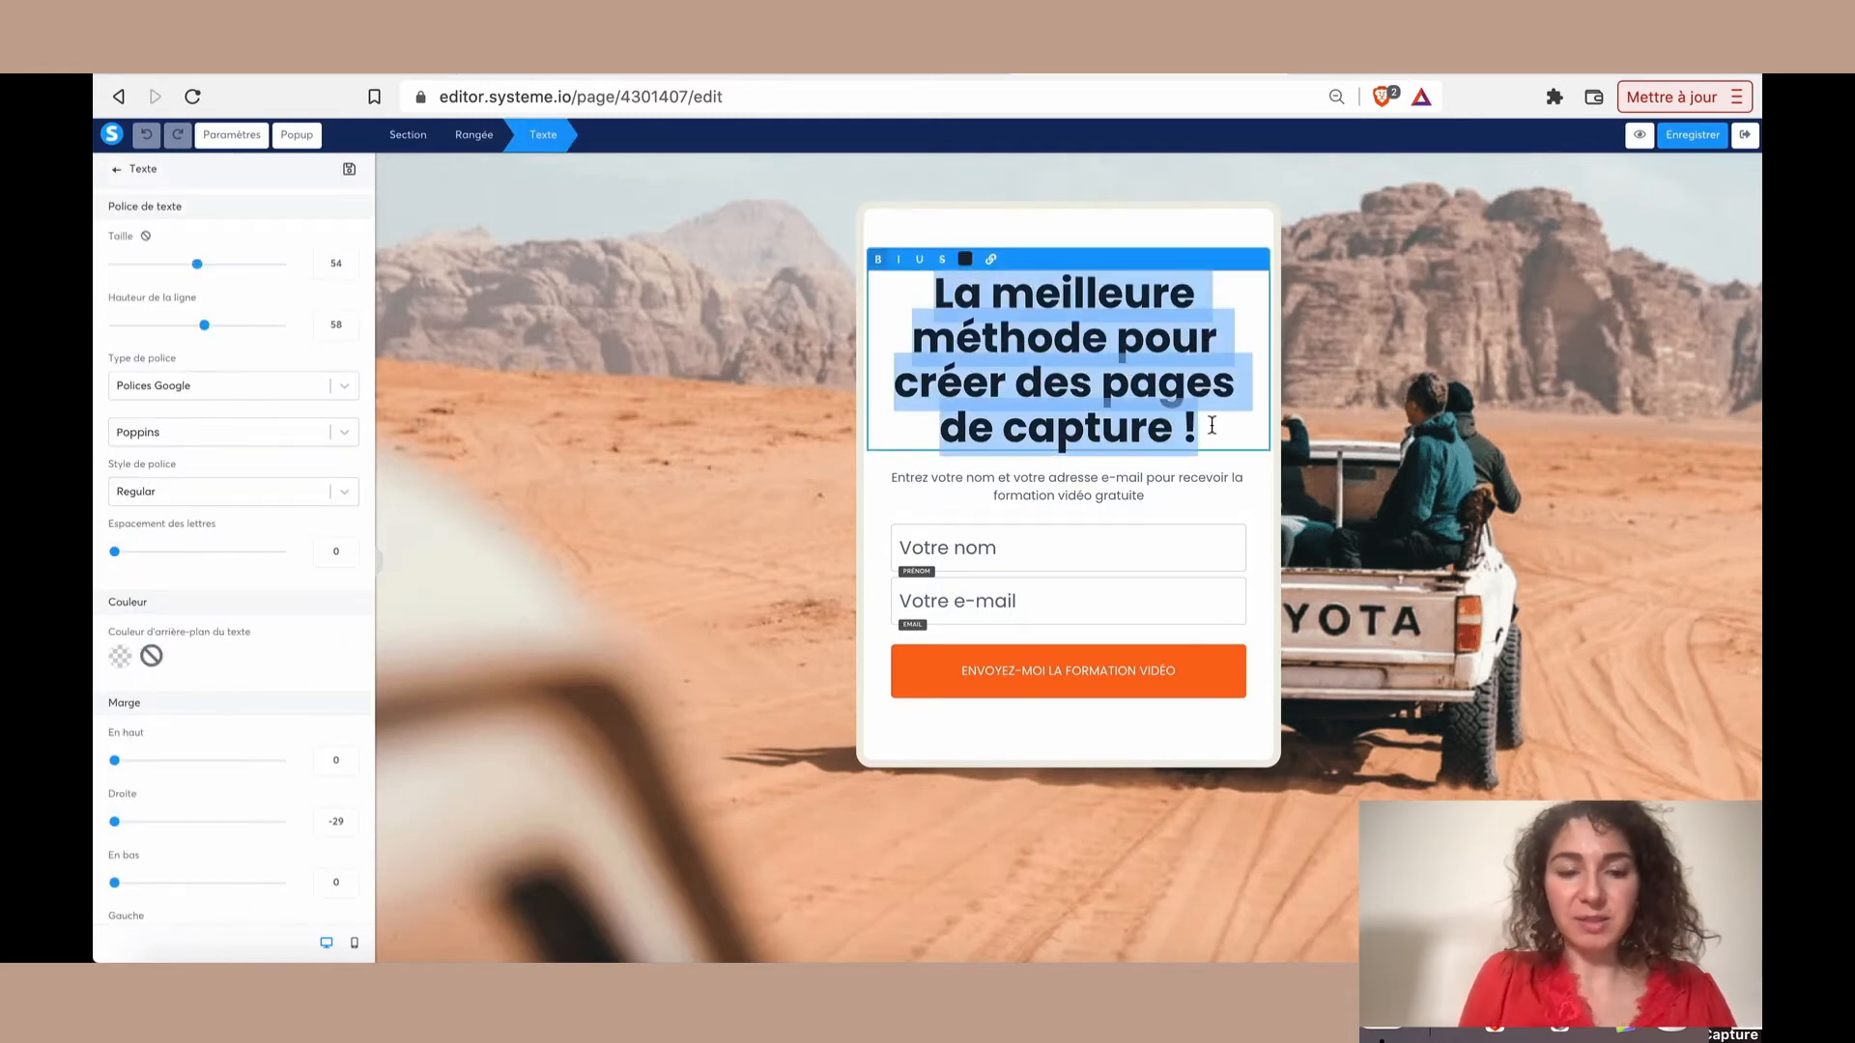
text(Ebo)
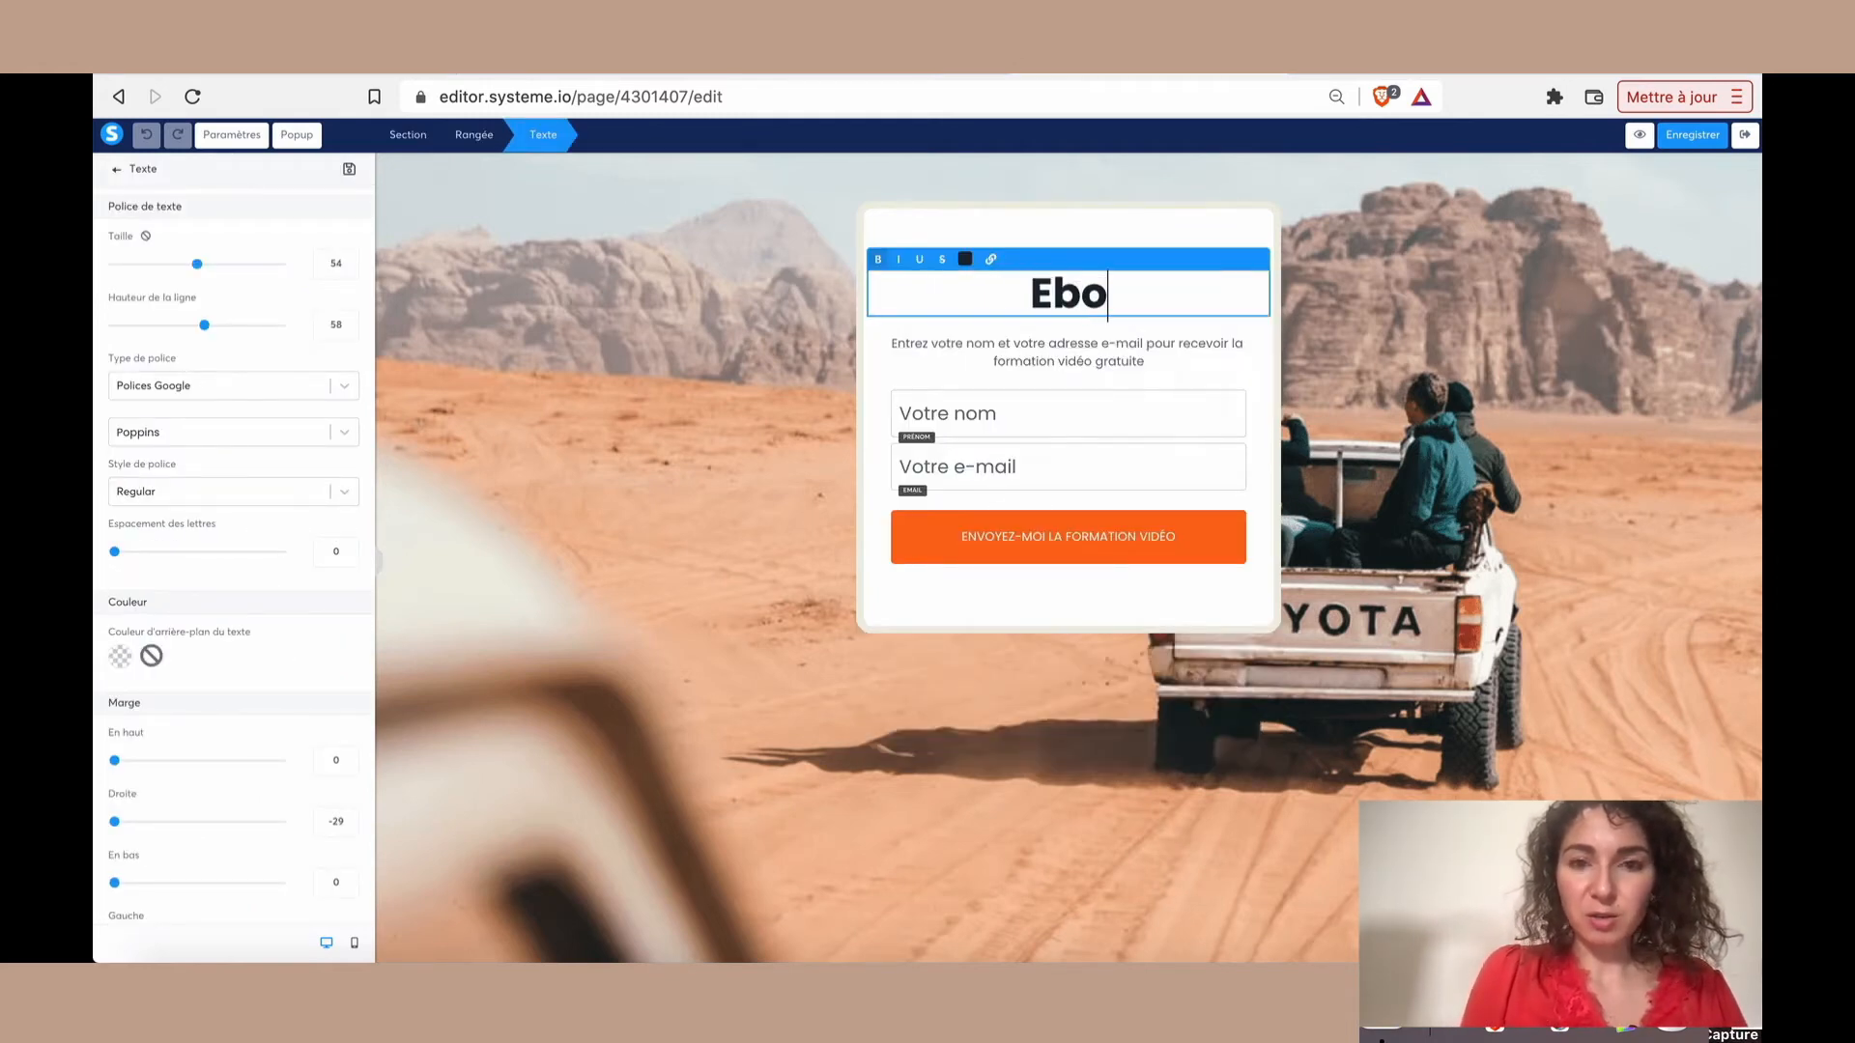
text(ok Offert)
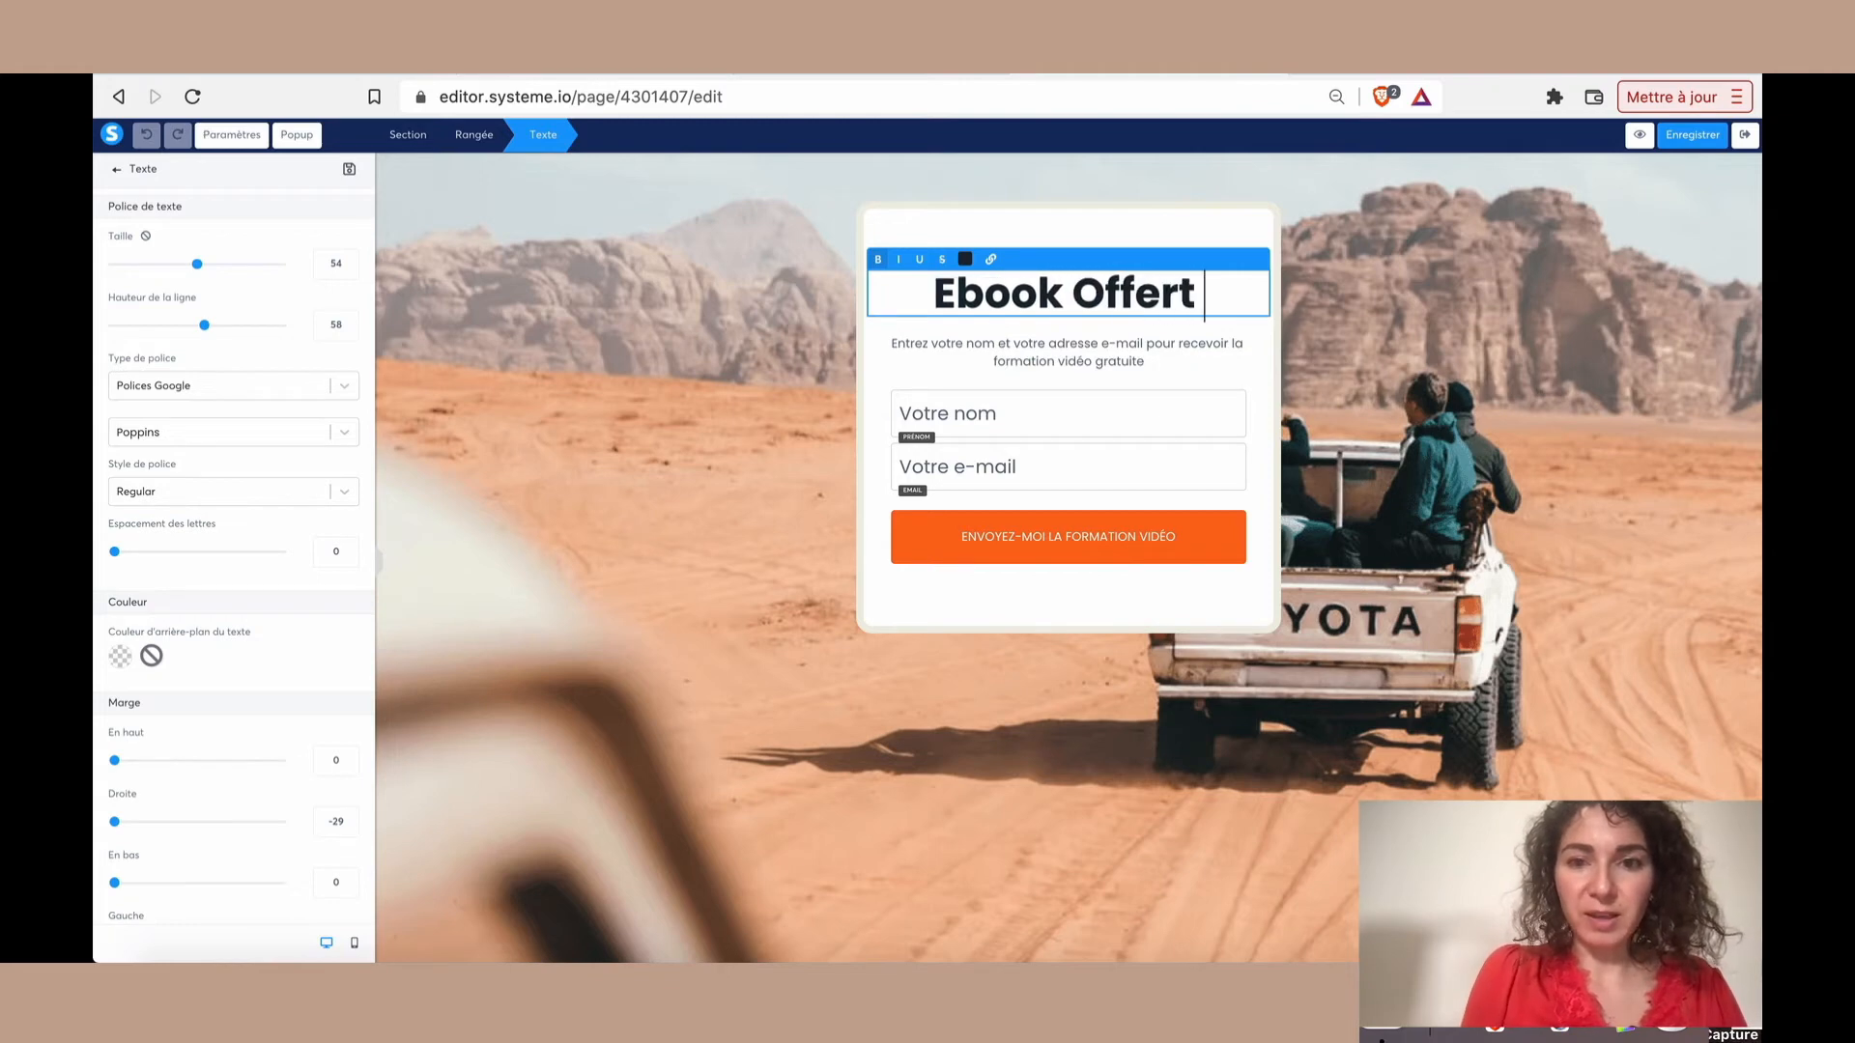
text( "Les 4)
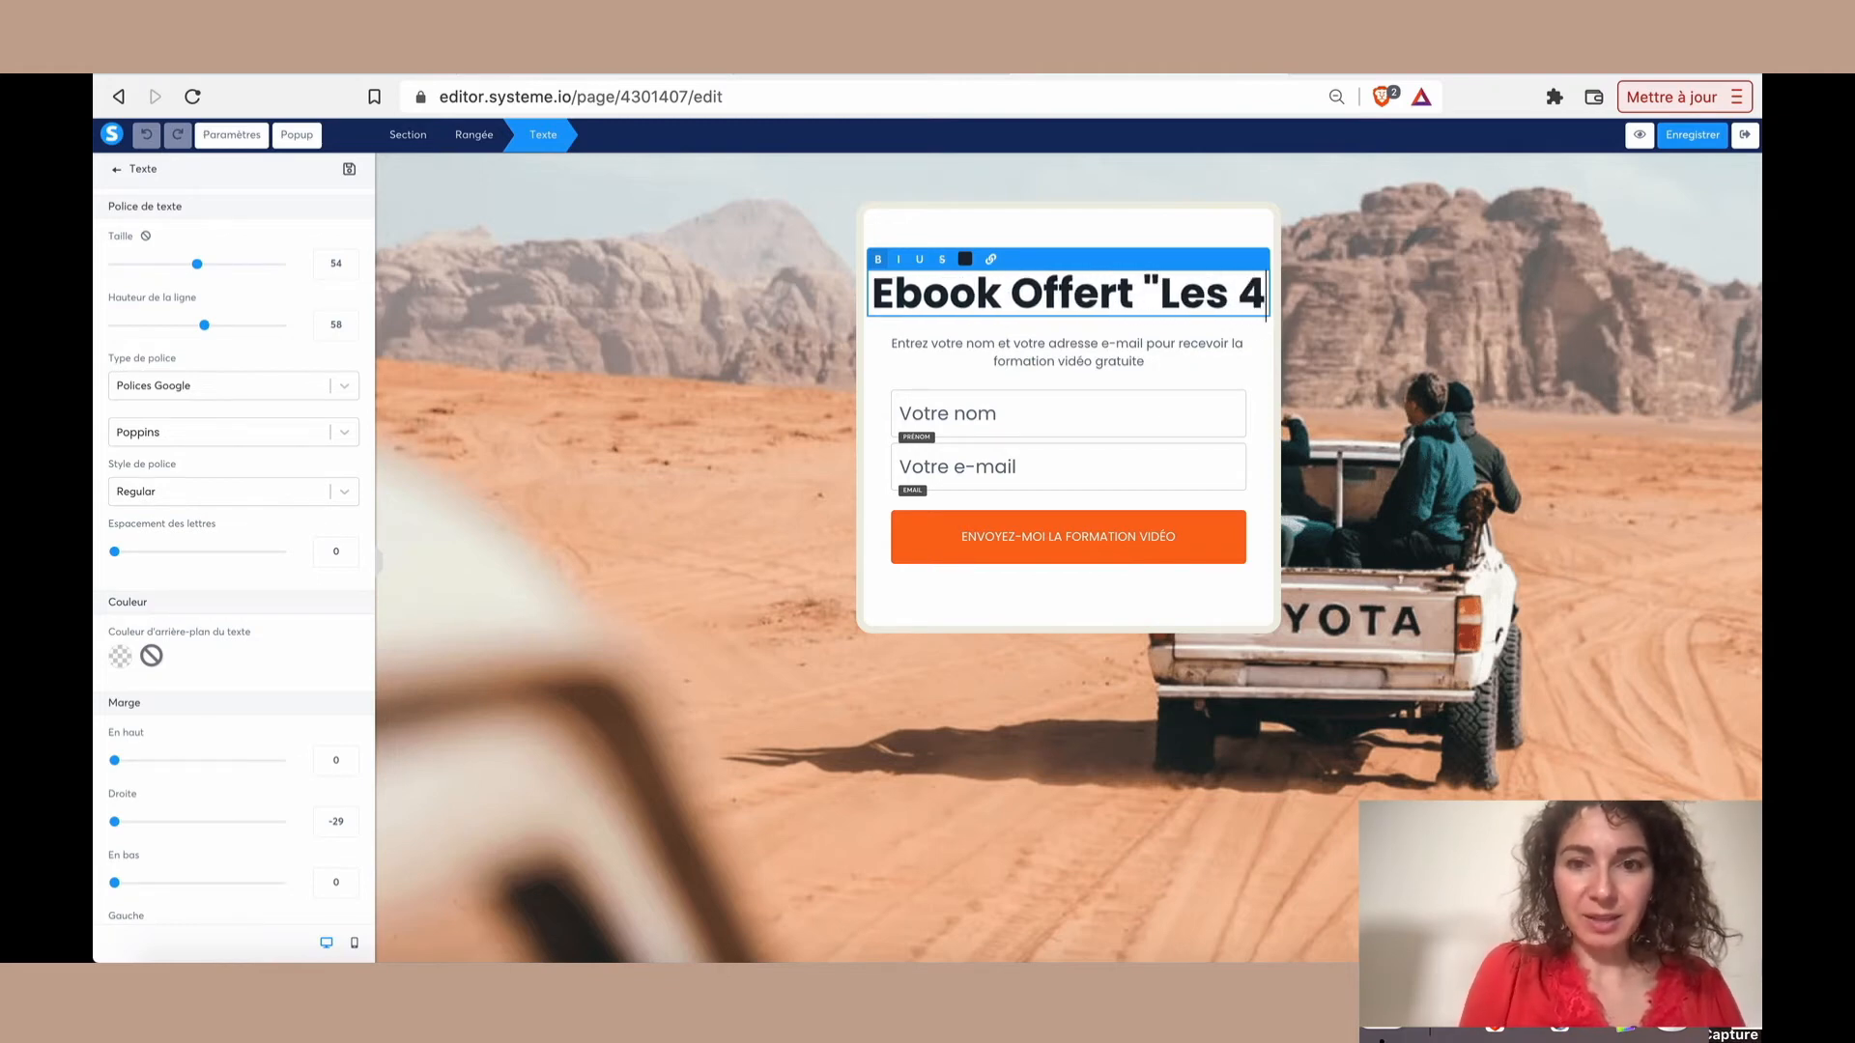
text( secrets pour )
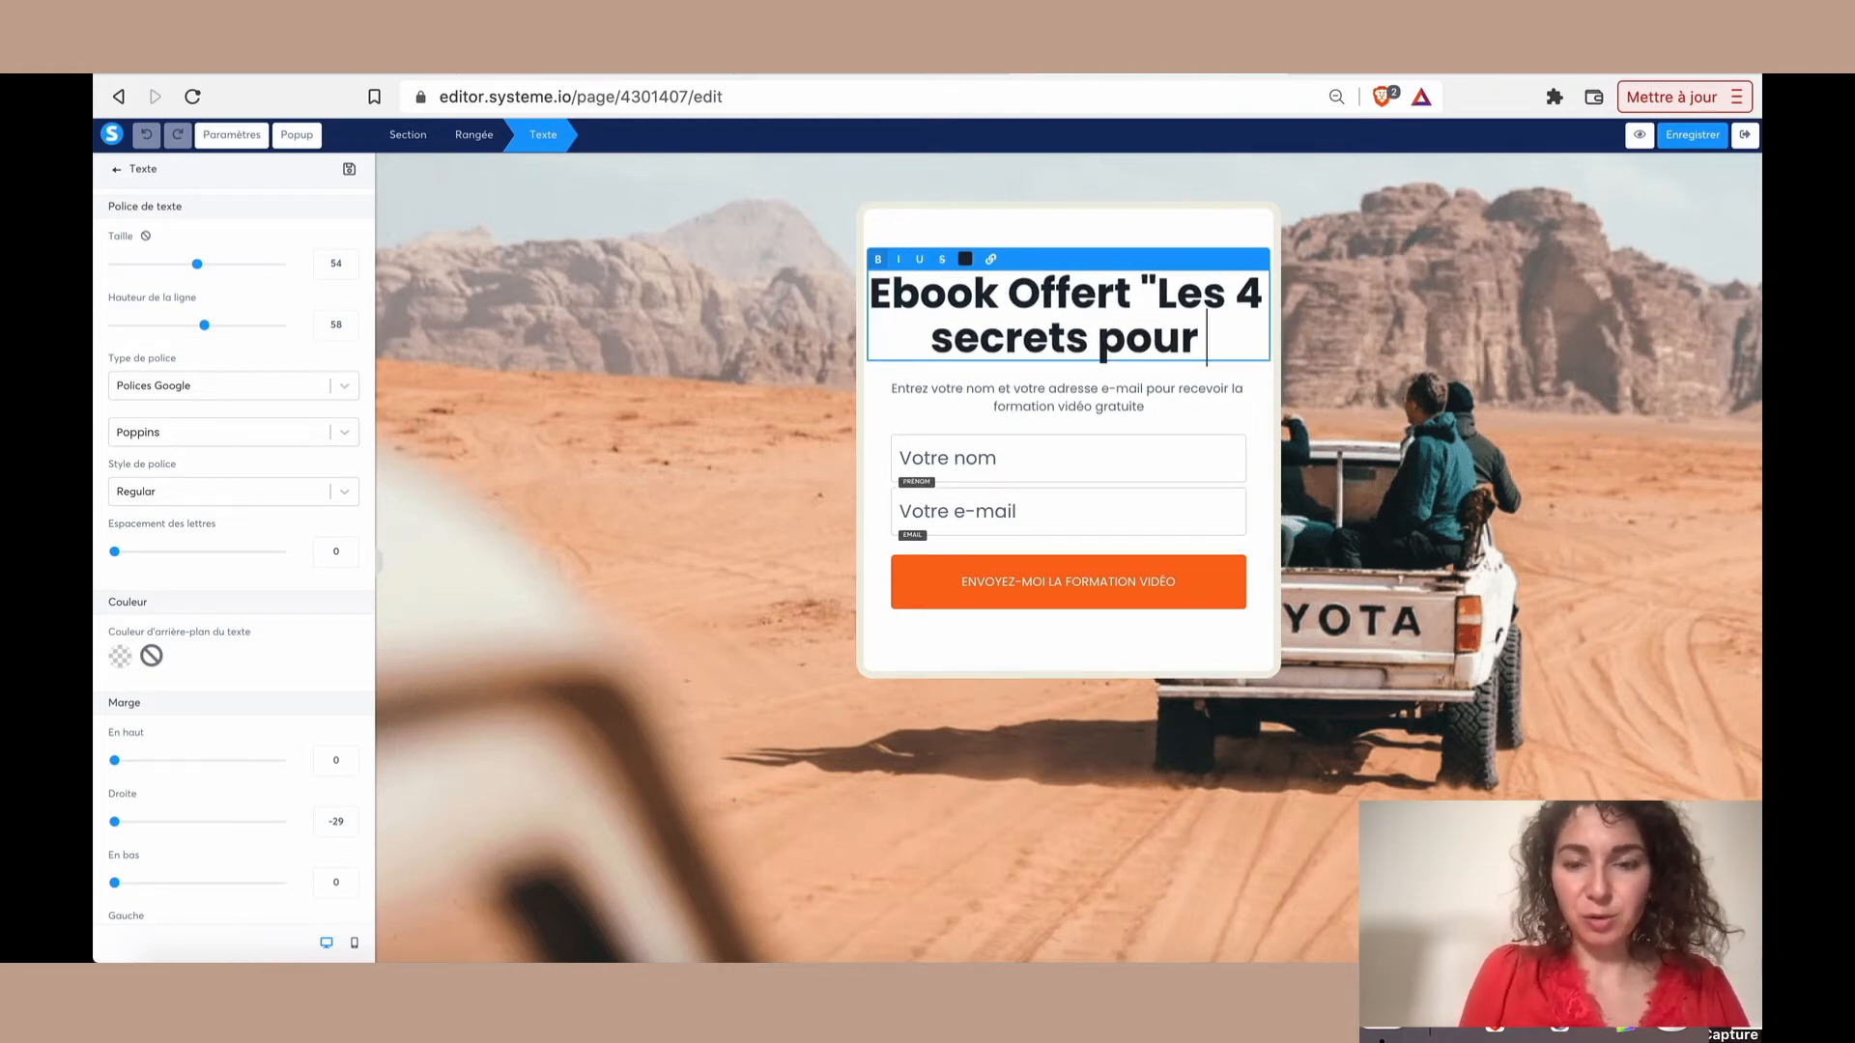
text(...)
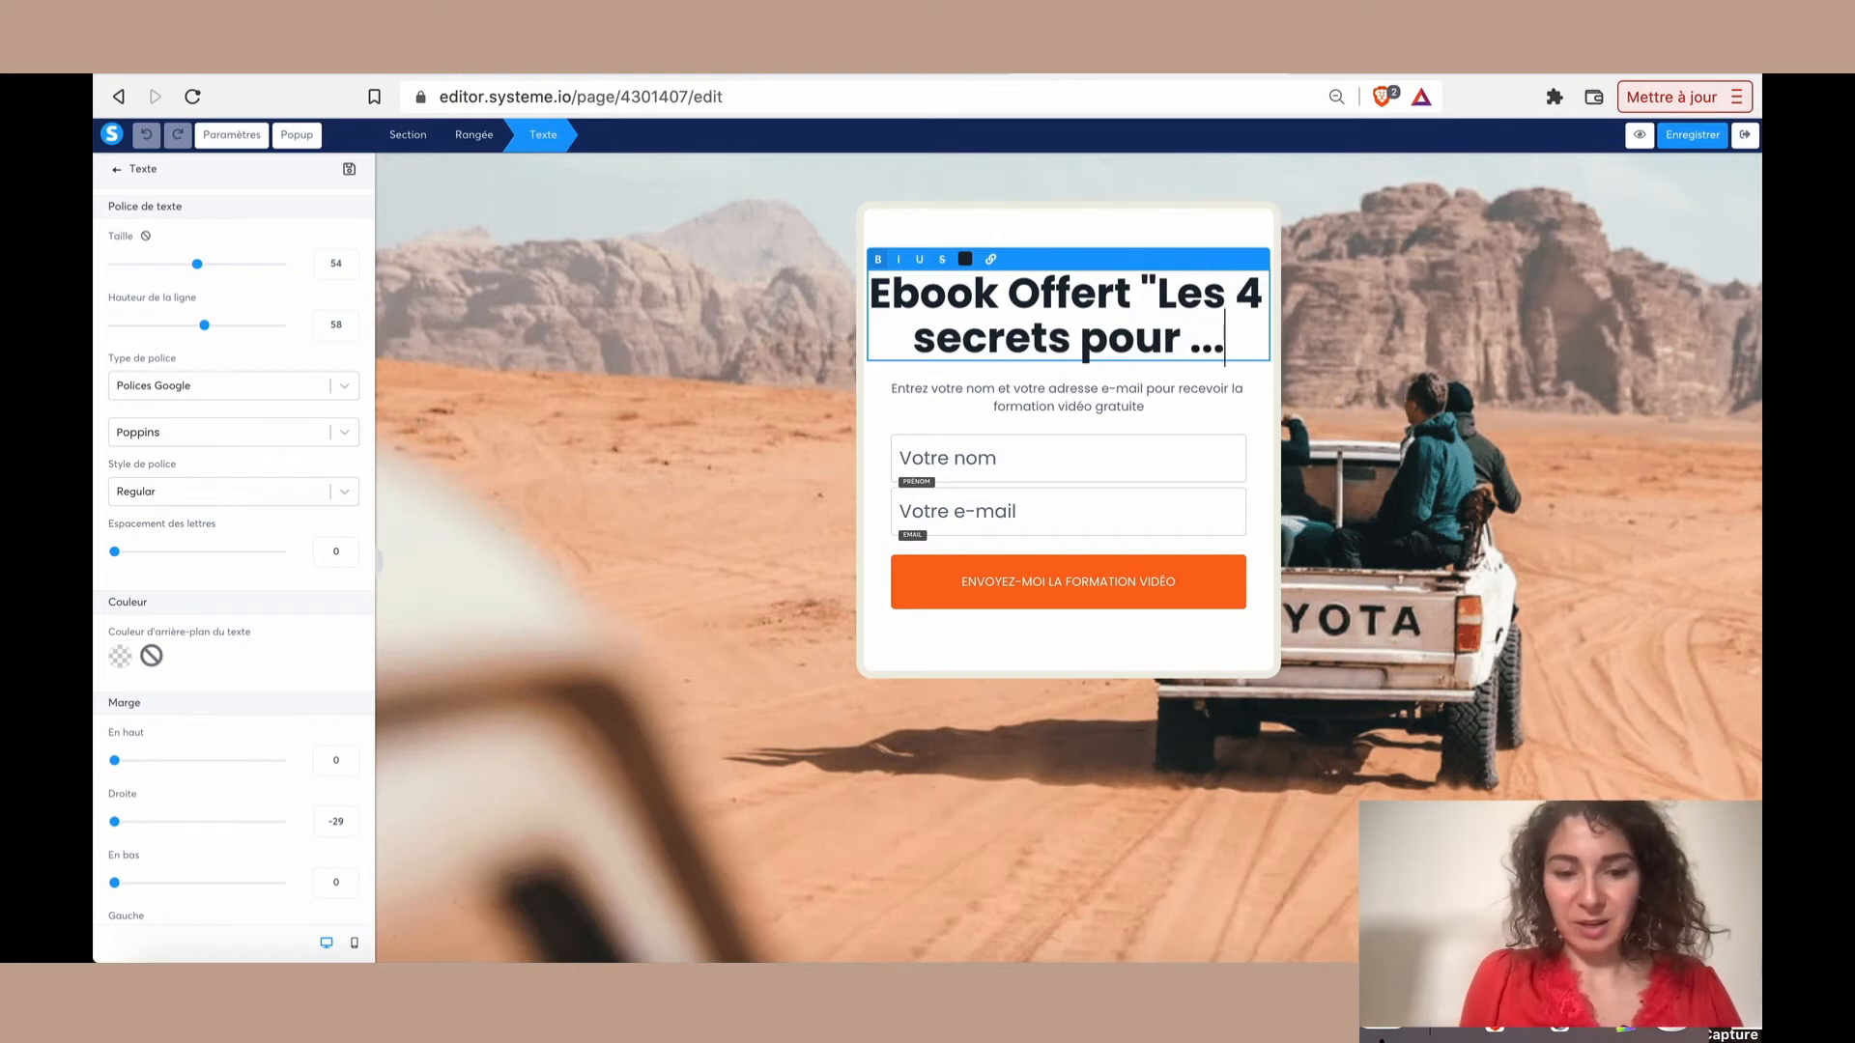
text(")
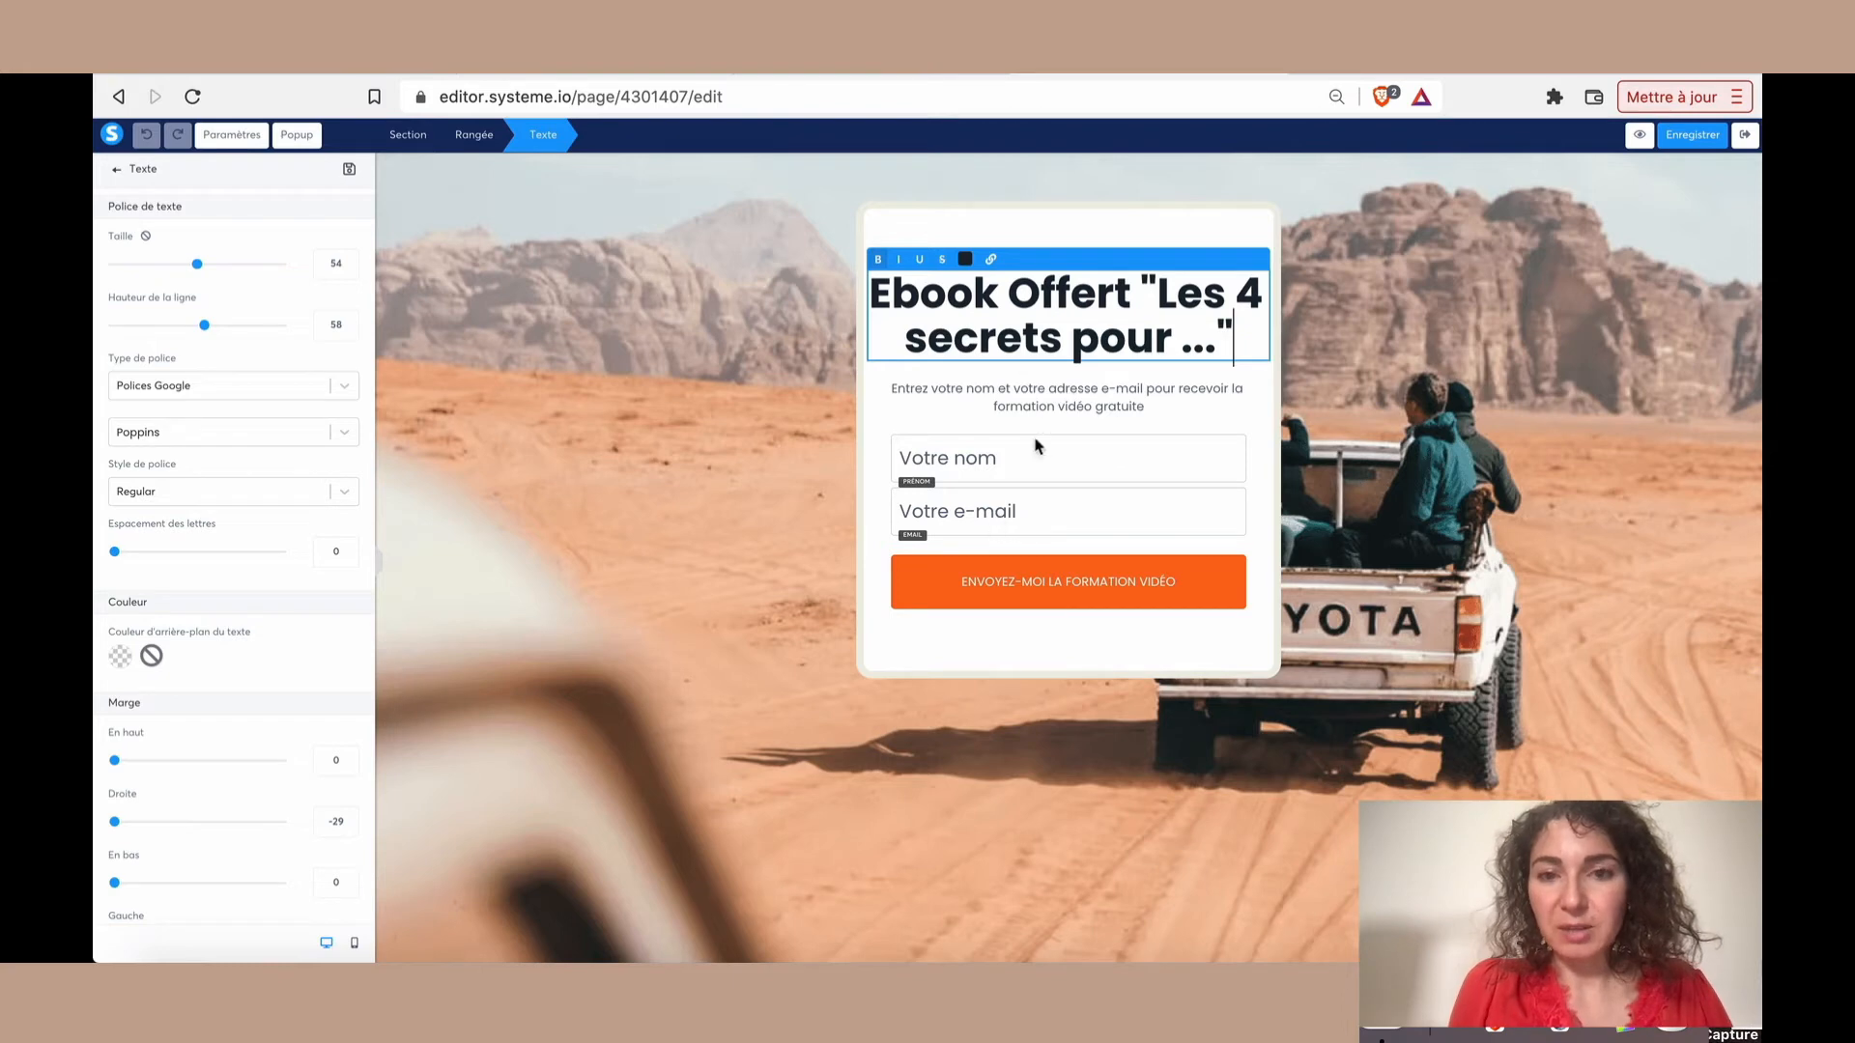
Change the orange form button's text to "ENVOYEZ-MOI l'EBOOK !"
click(1014, 576)
click(997, 586)
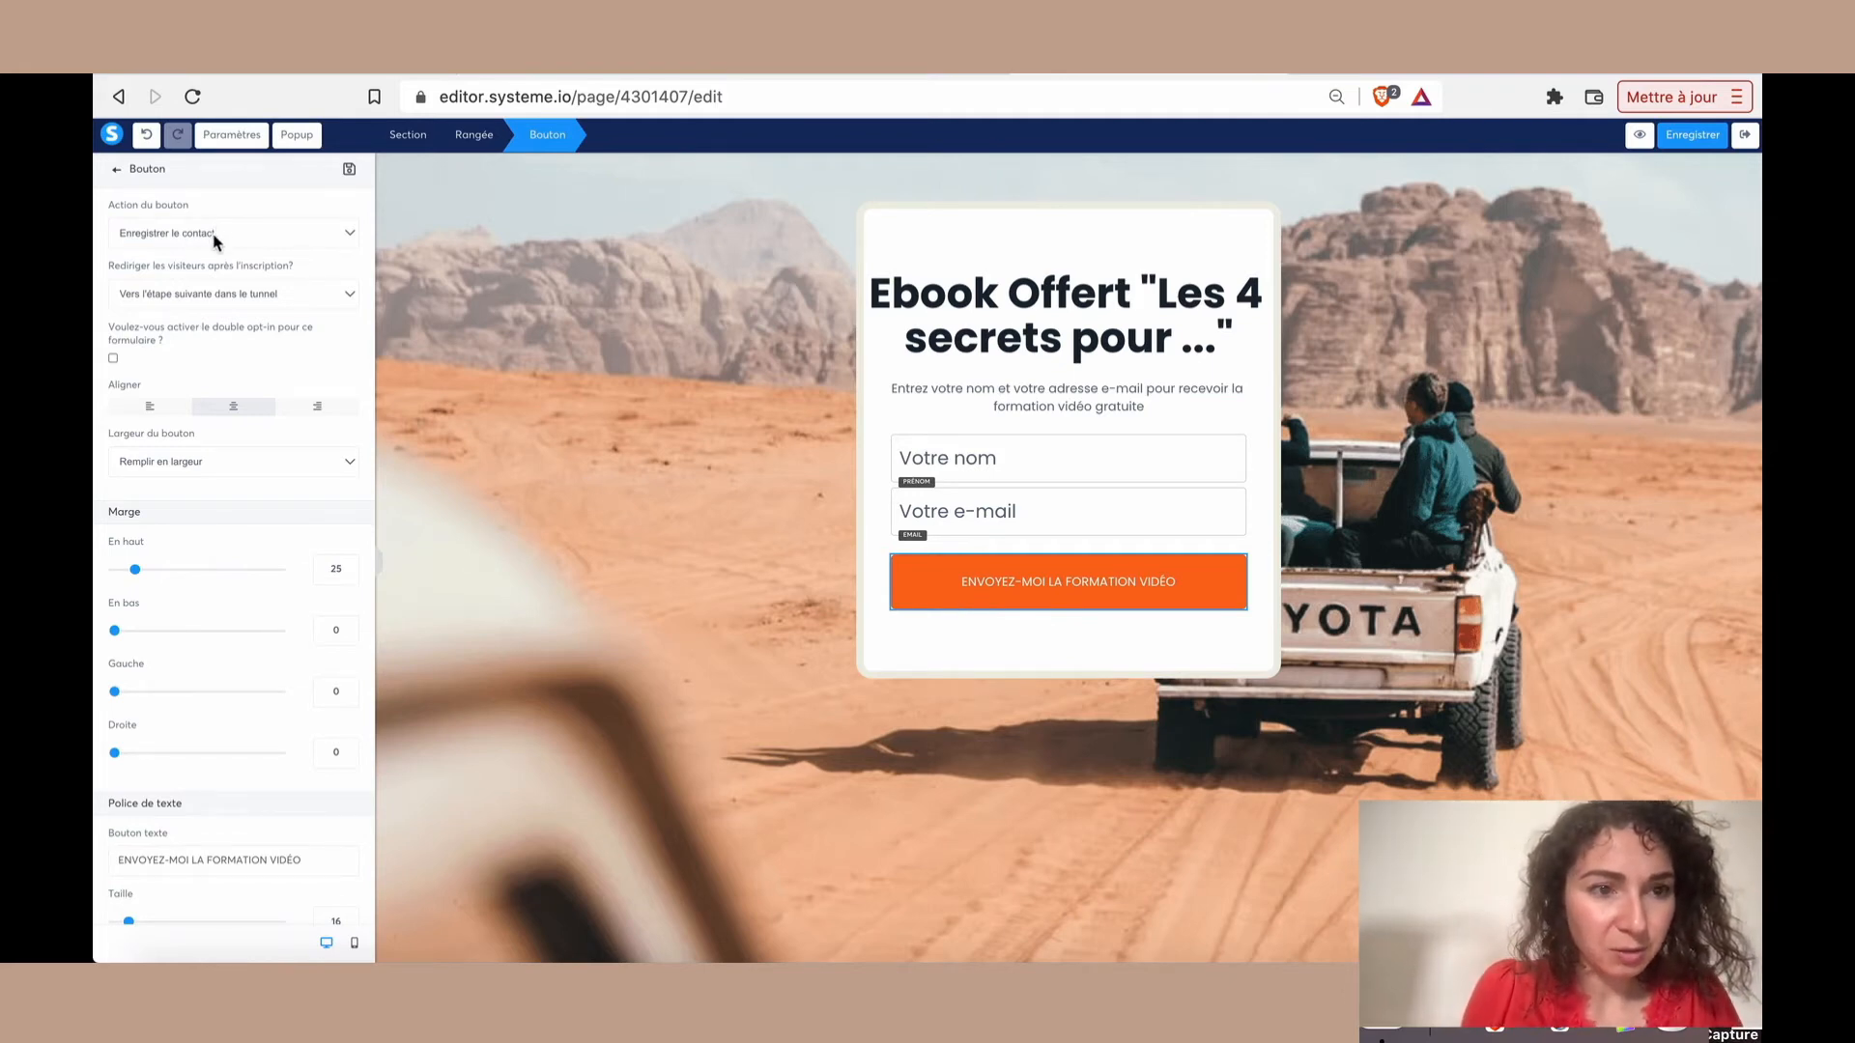
scroll(228, 530, down, 5)
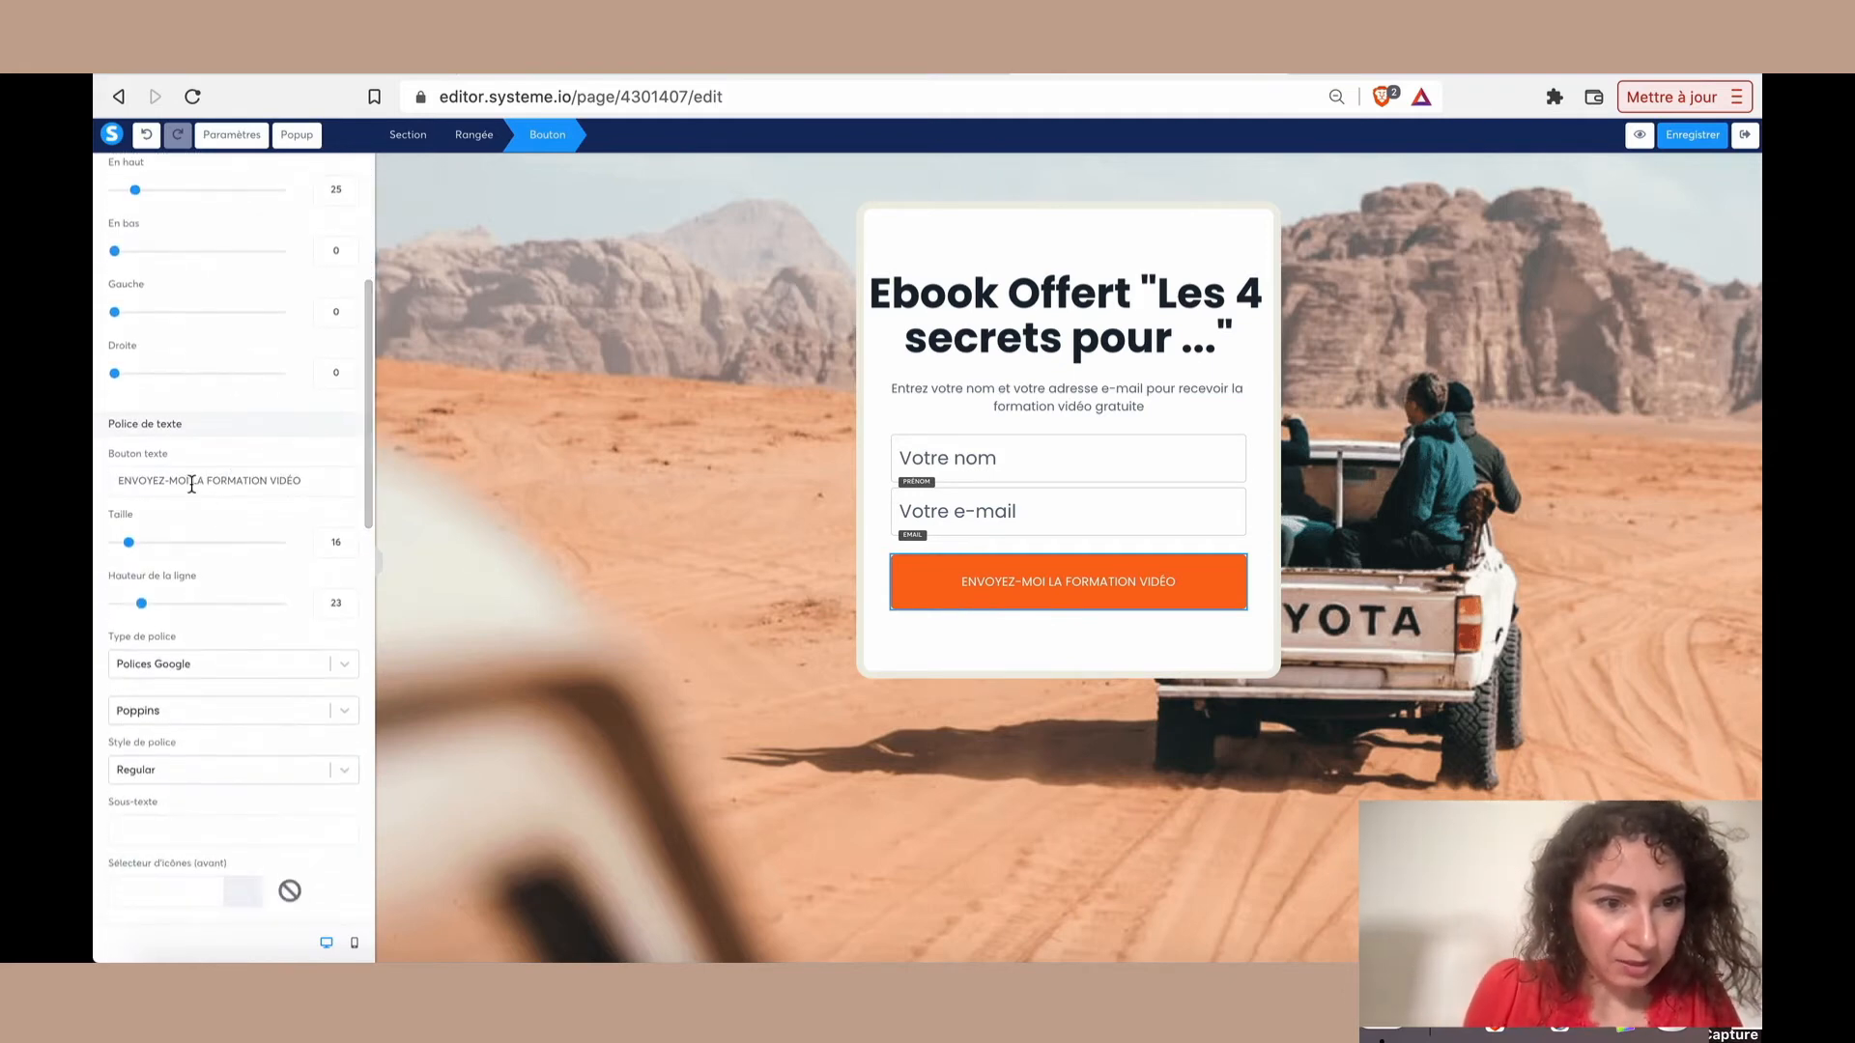
mouse_move(173, 480)
mouse_down()
mouse_move(301, 482)
mouse_move(136, 480)
mouse_move(203, 478)
mouse_up()
click(314, 483)
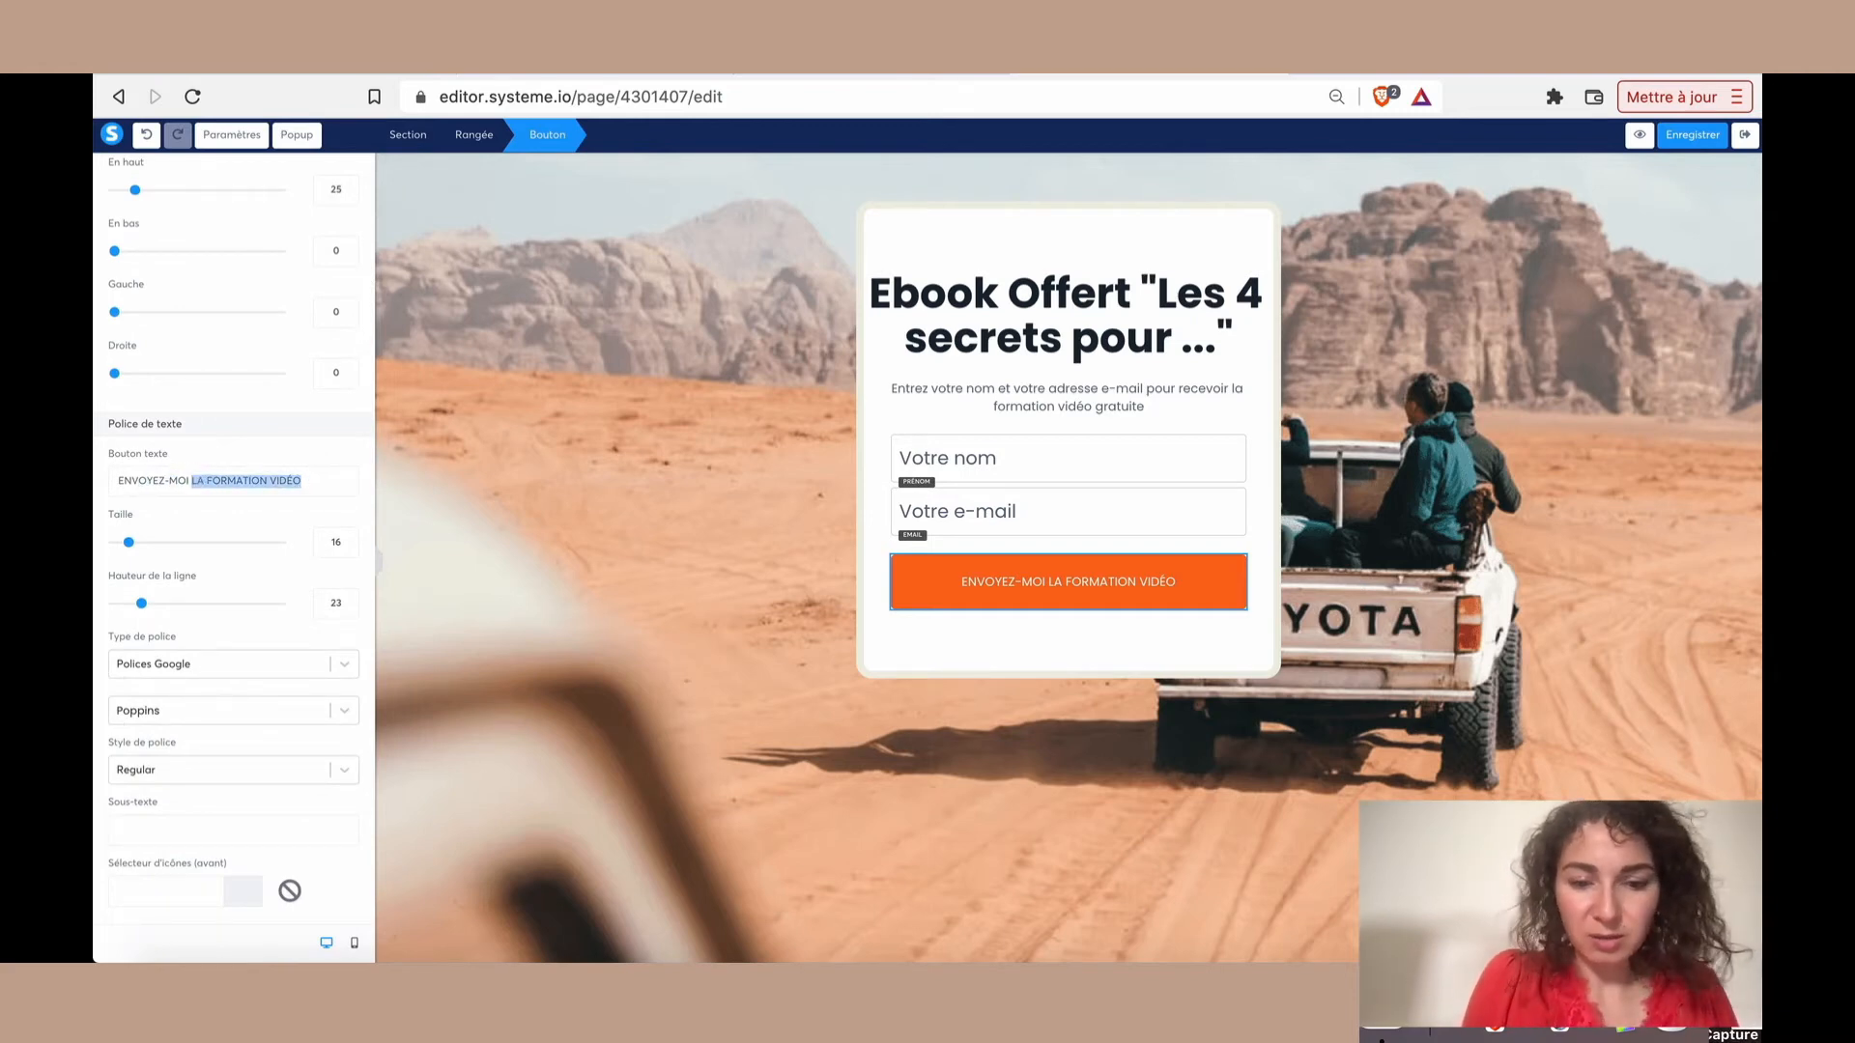
text(l'EBOOK ç)
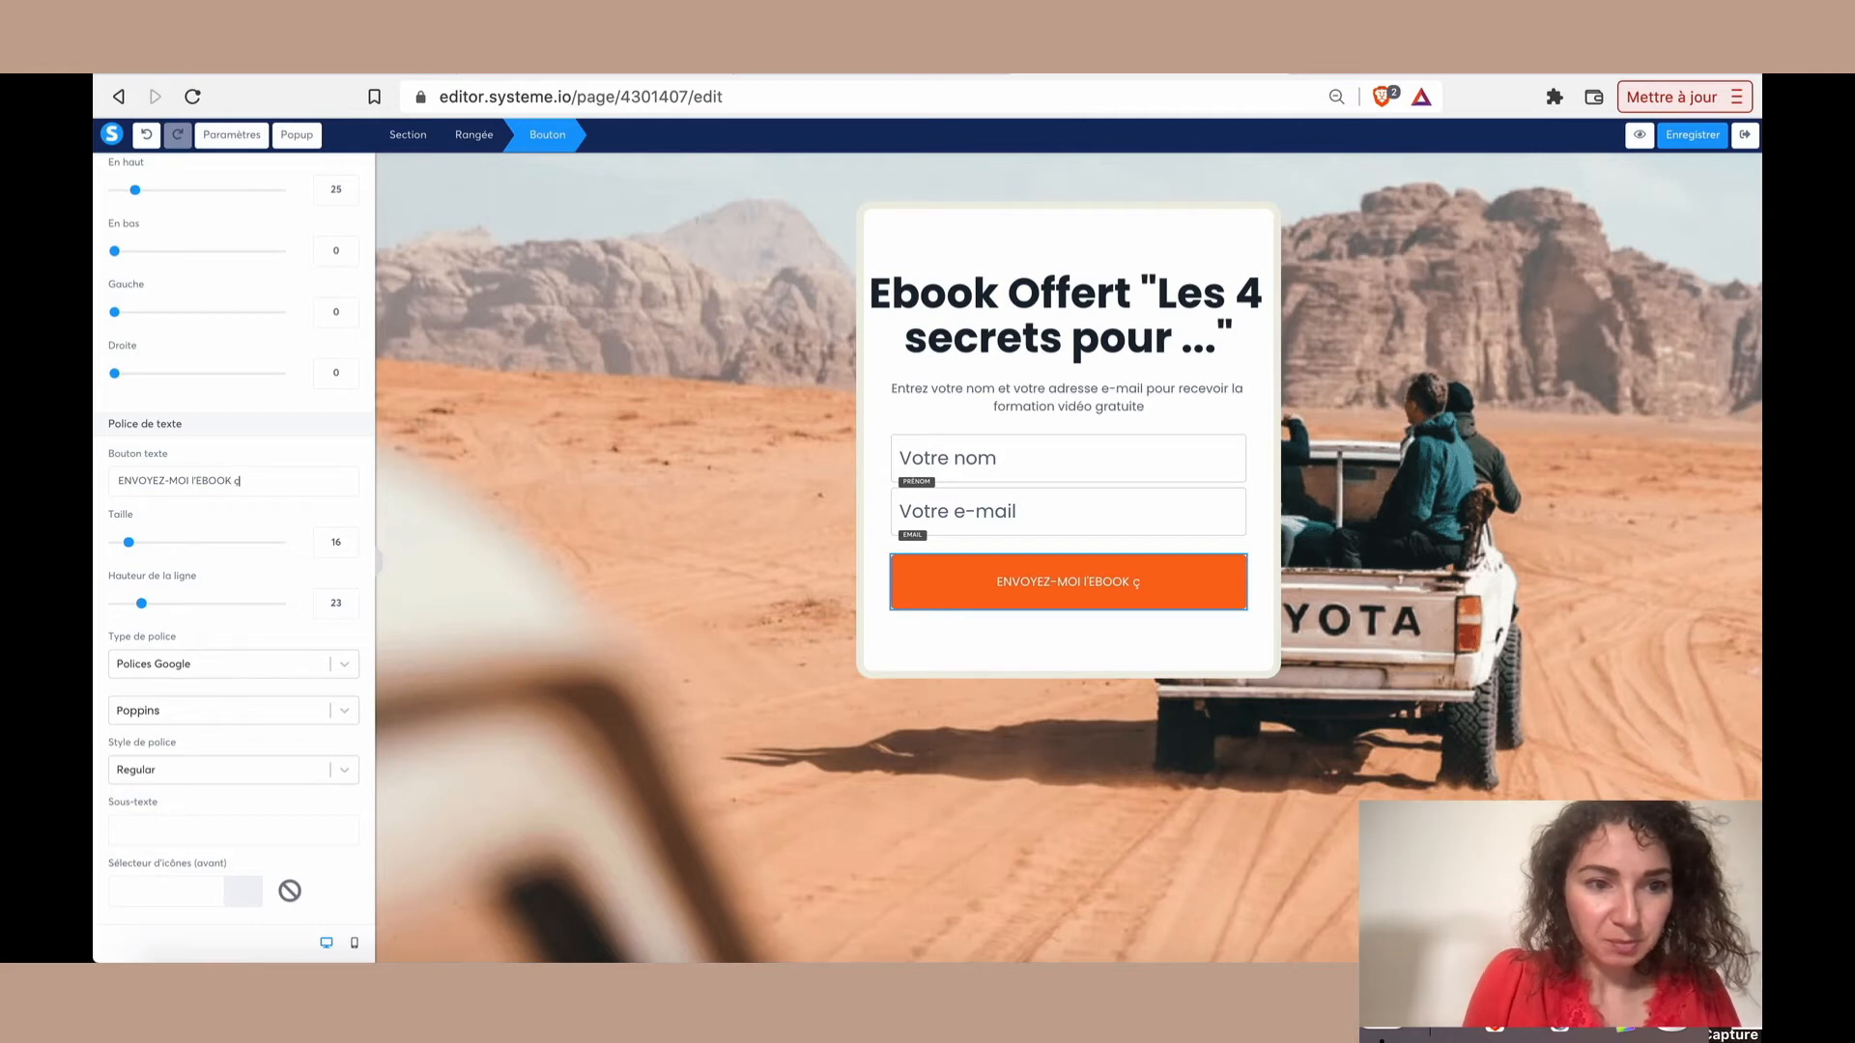
key(BackSpace)
text(!)
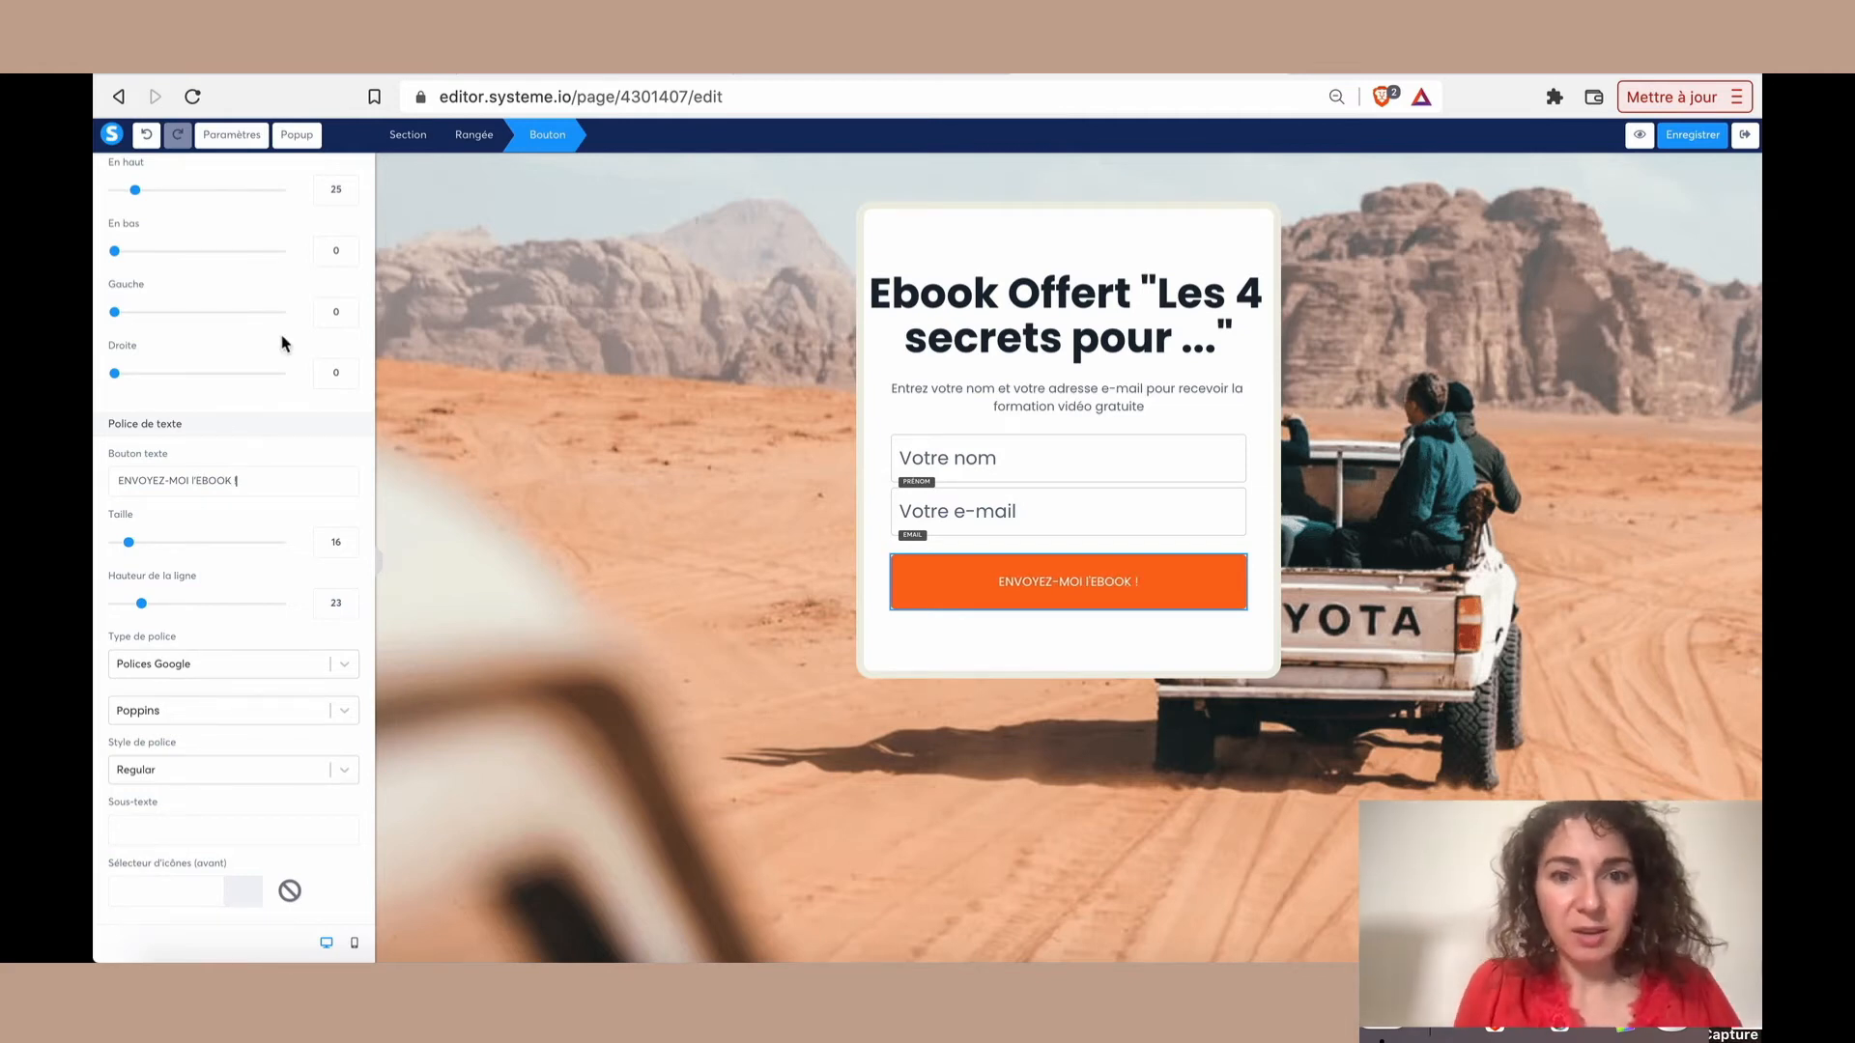
scroll(282, 342, up, 4)
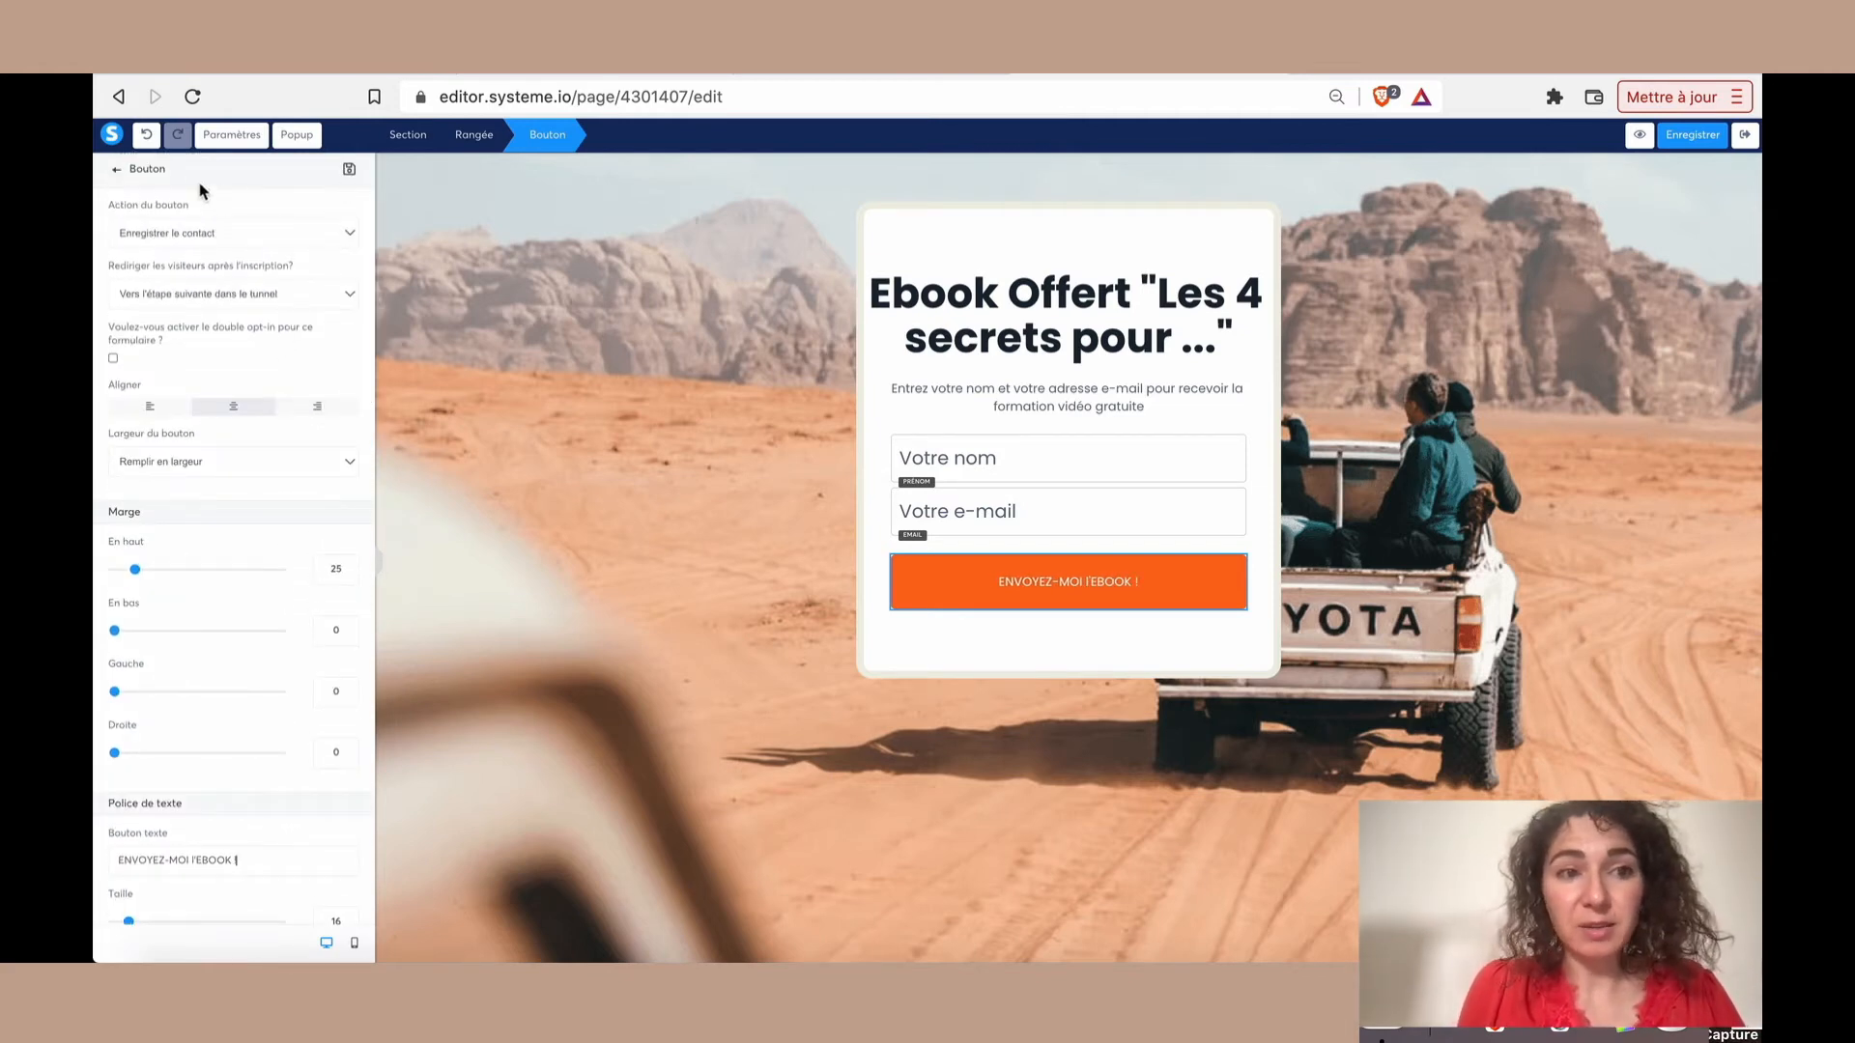
Insert an image element in the form card between the headline and the "Entrez votre nom et votre adresse e-mail" text
click(1036, 335)
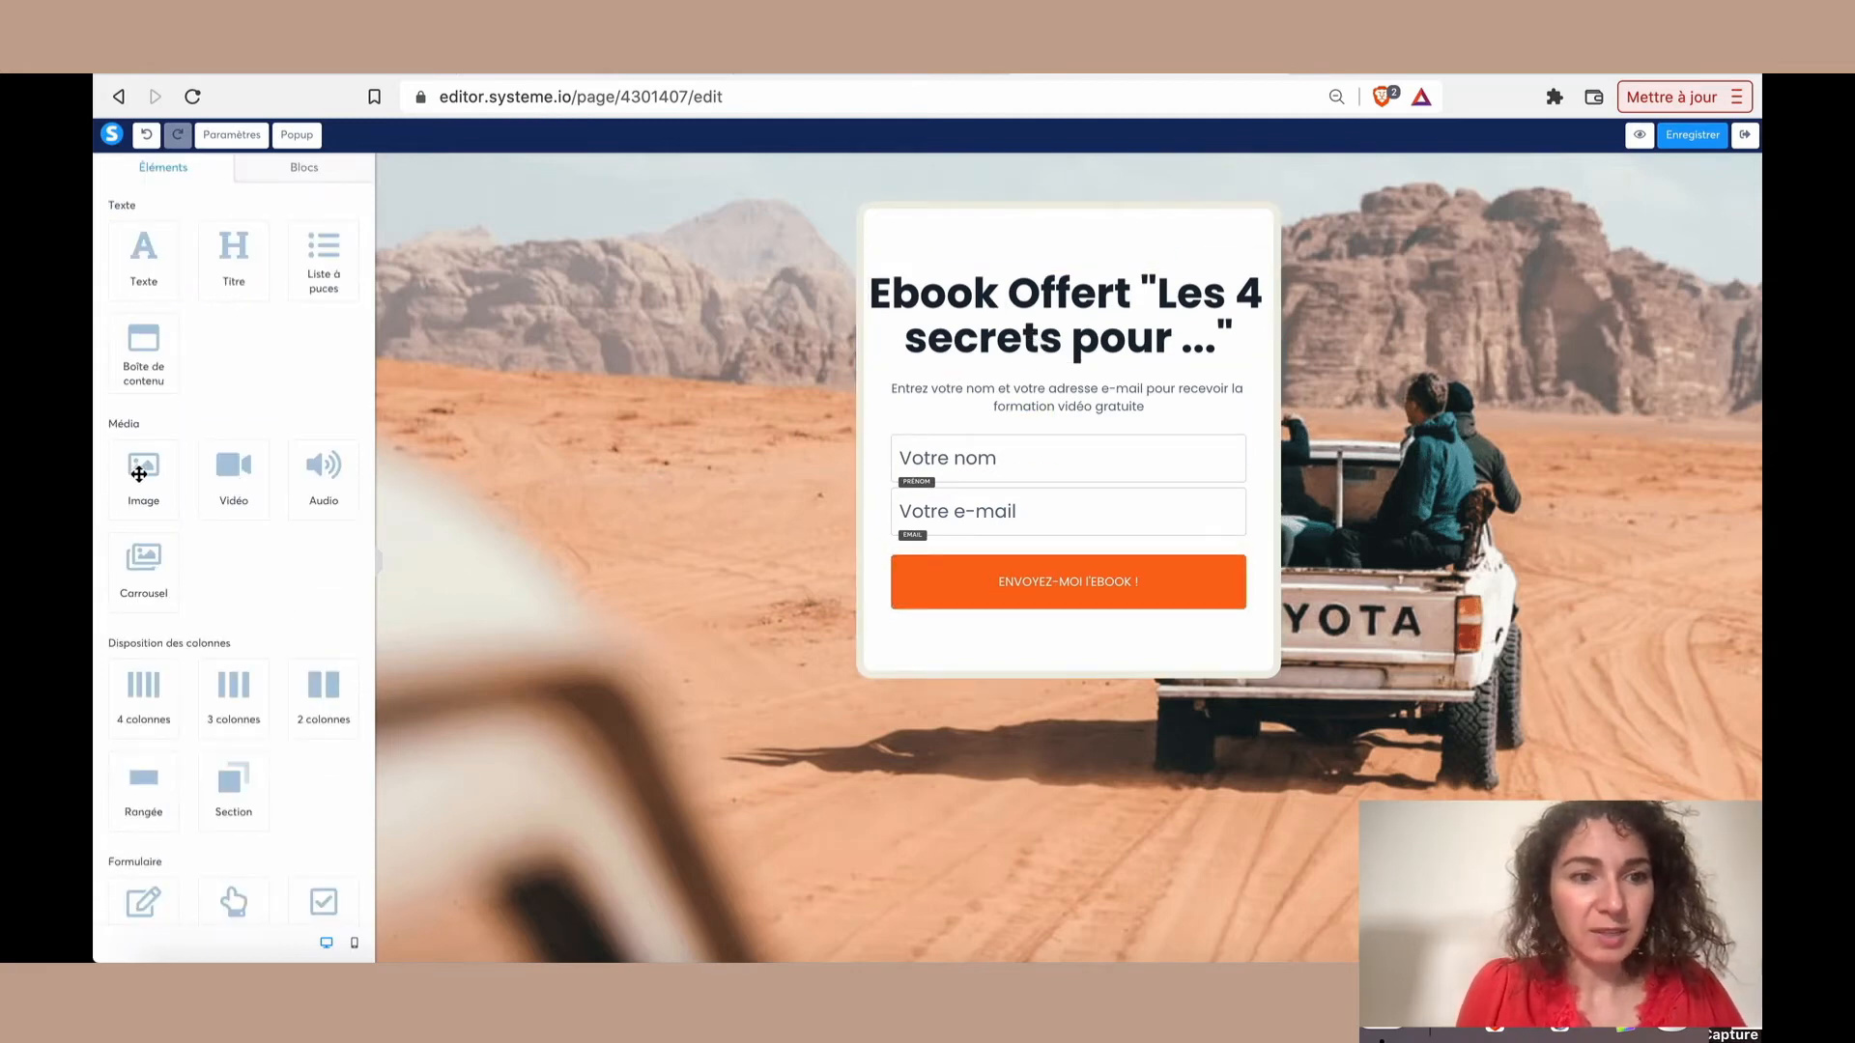
drag(136, 464, 987, 369)
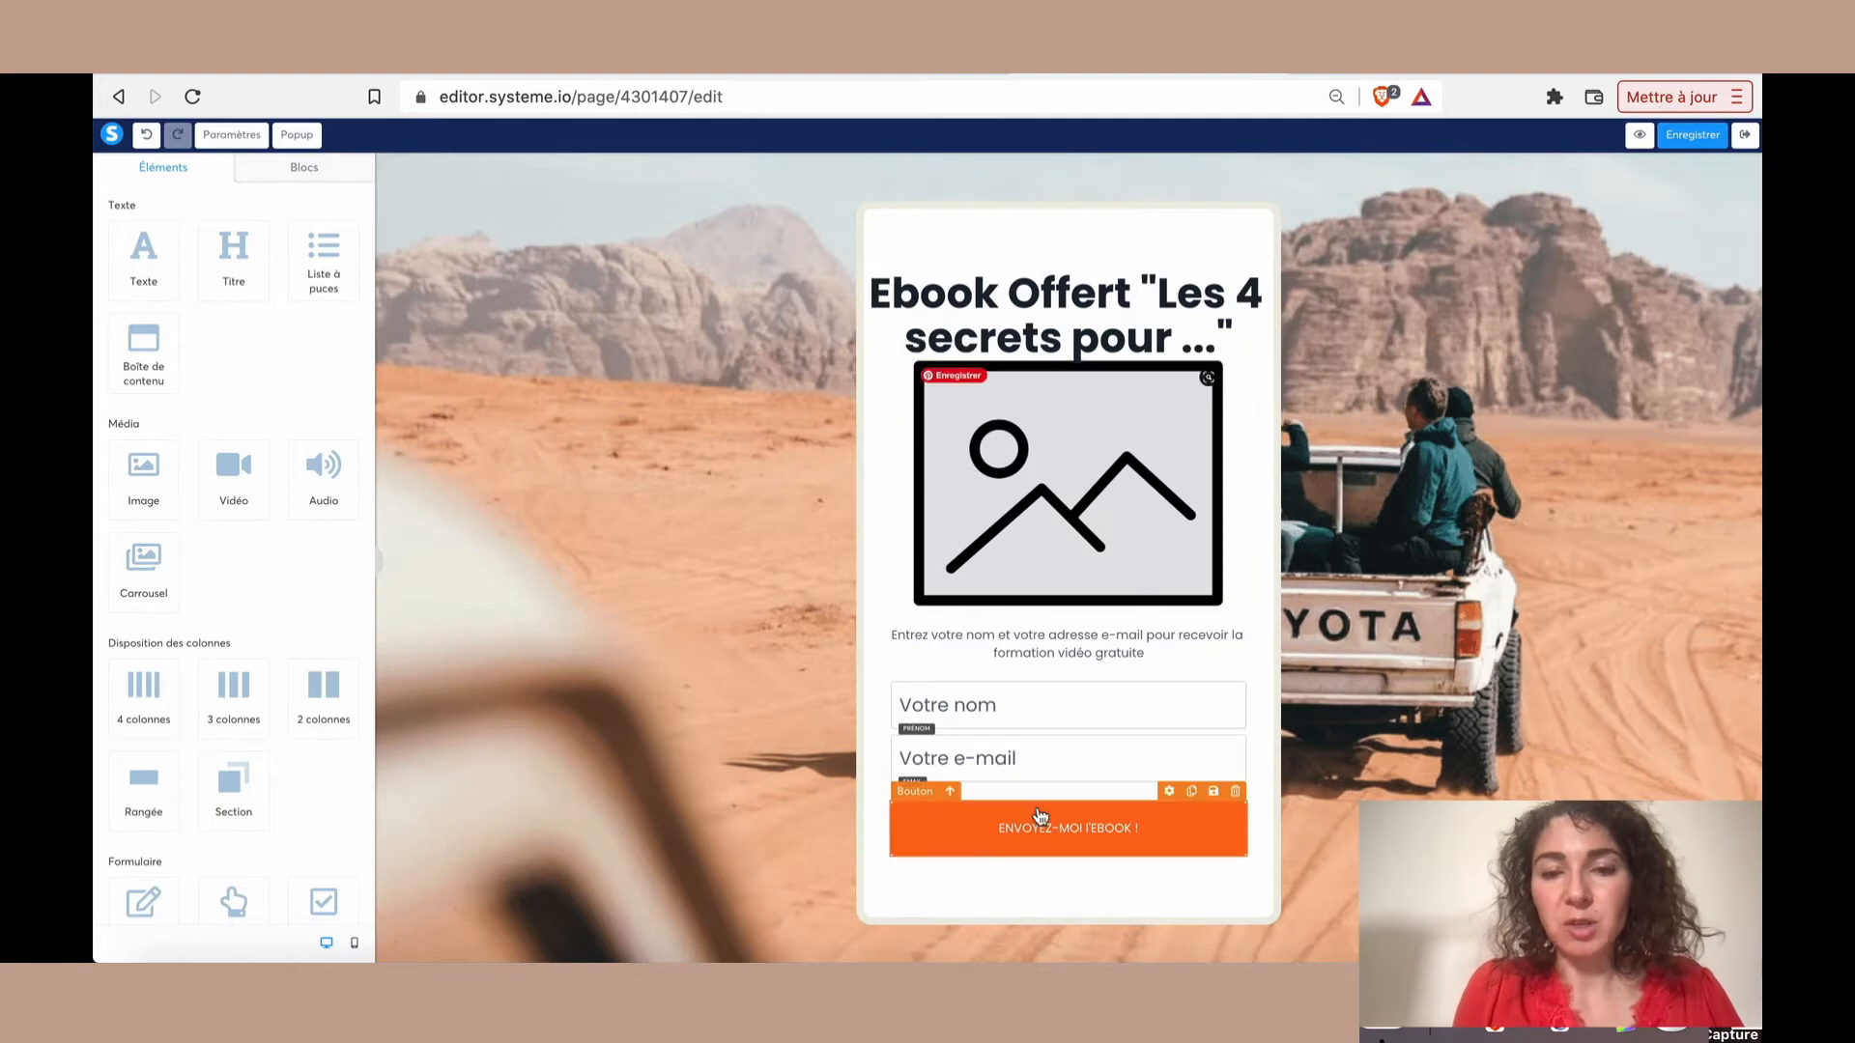
scroll(1051, 701, up, 1)
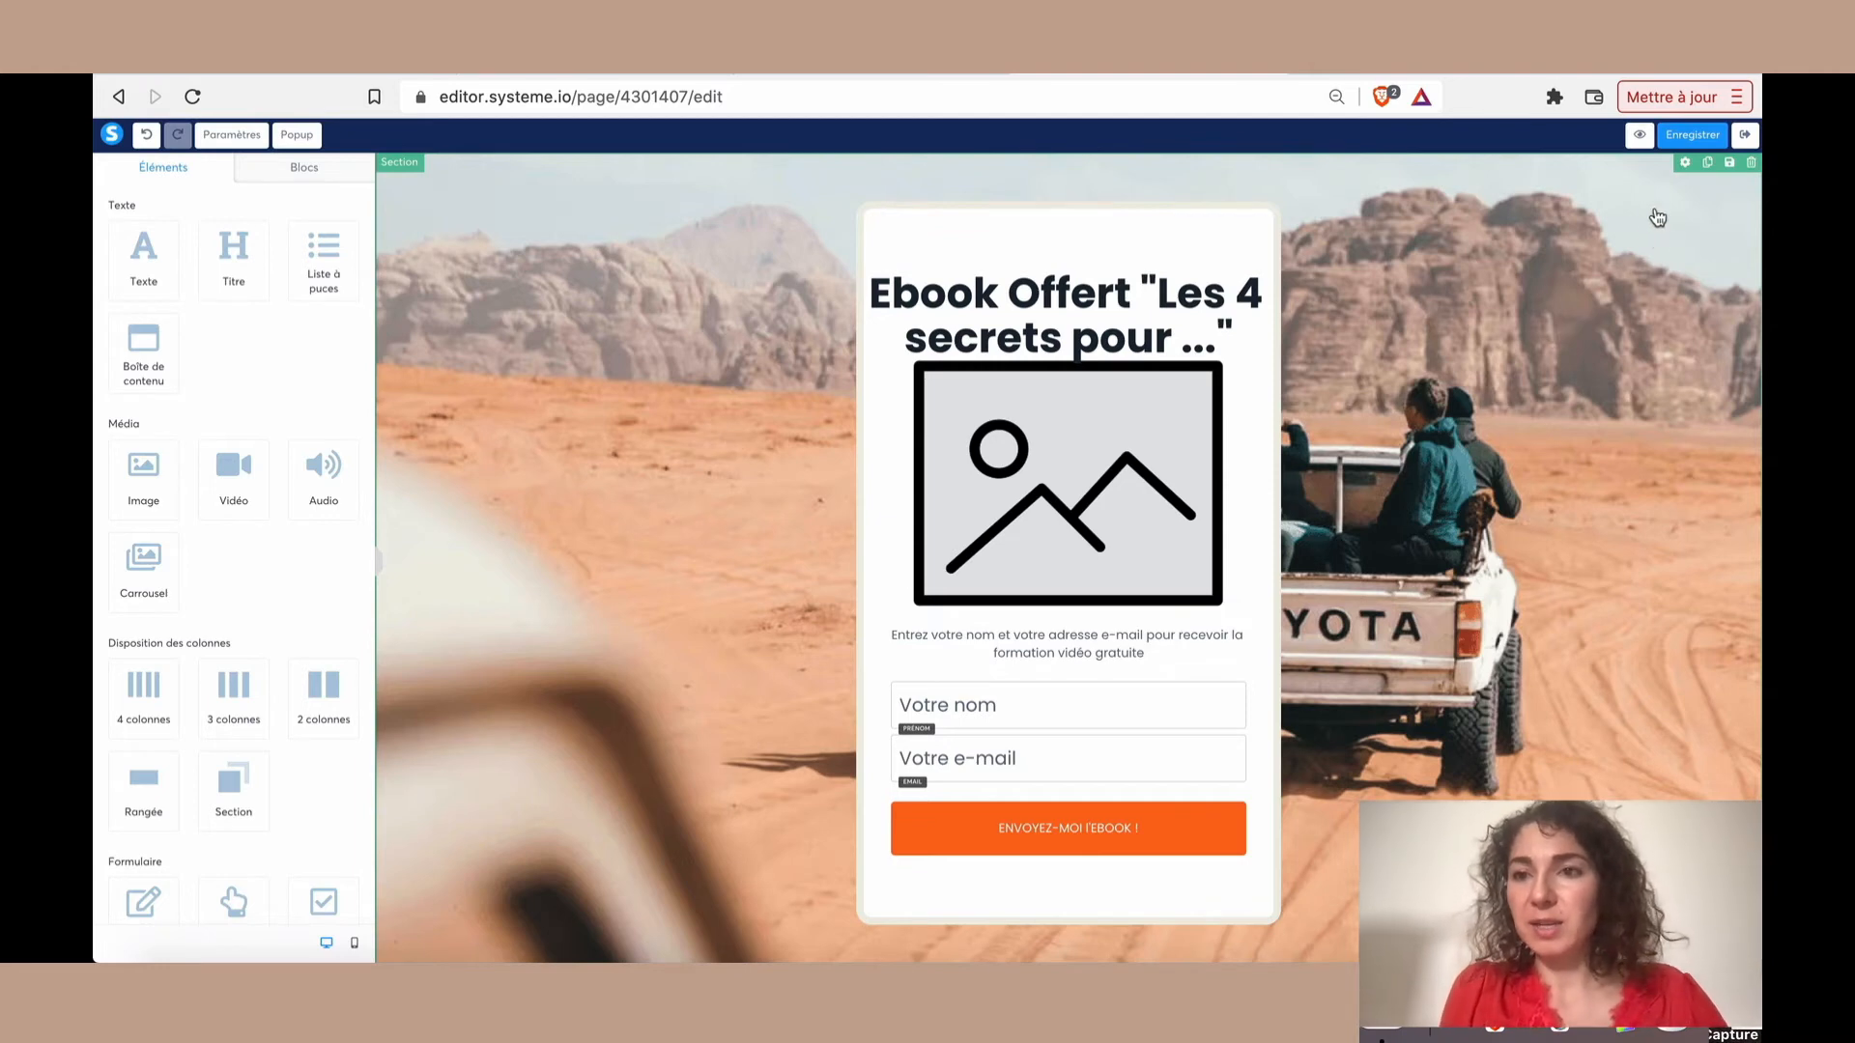
Examine the section's background image settings and the options for uploading an image or choosing an existing one
click(1685, 164)
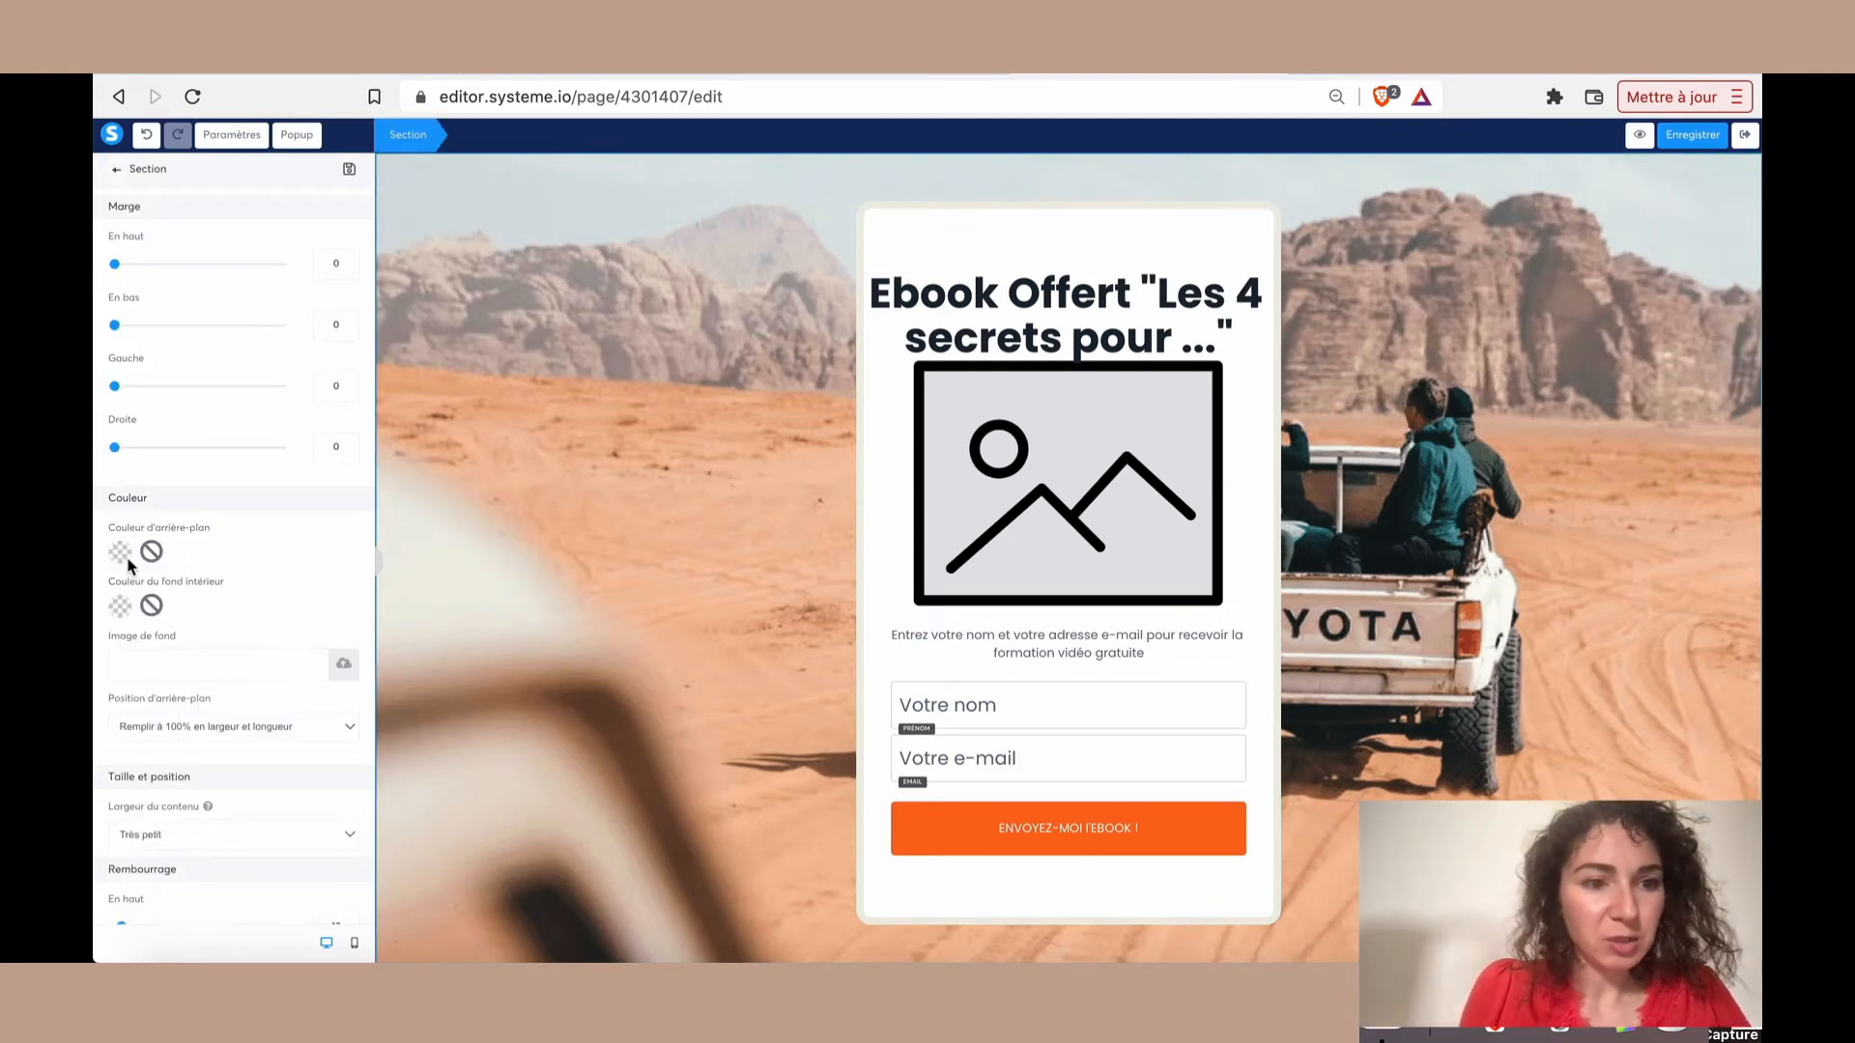
click(344, 673)
click(1008, 357)
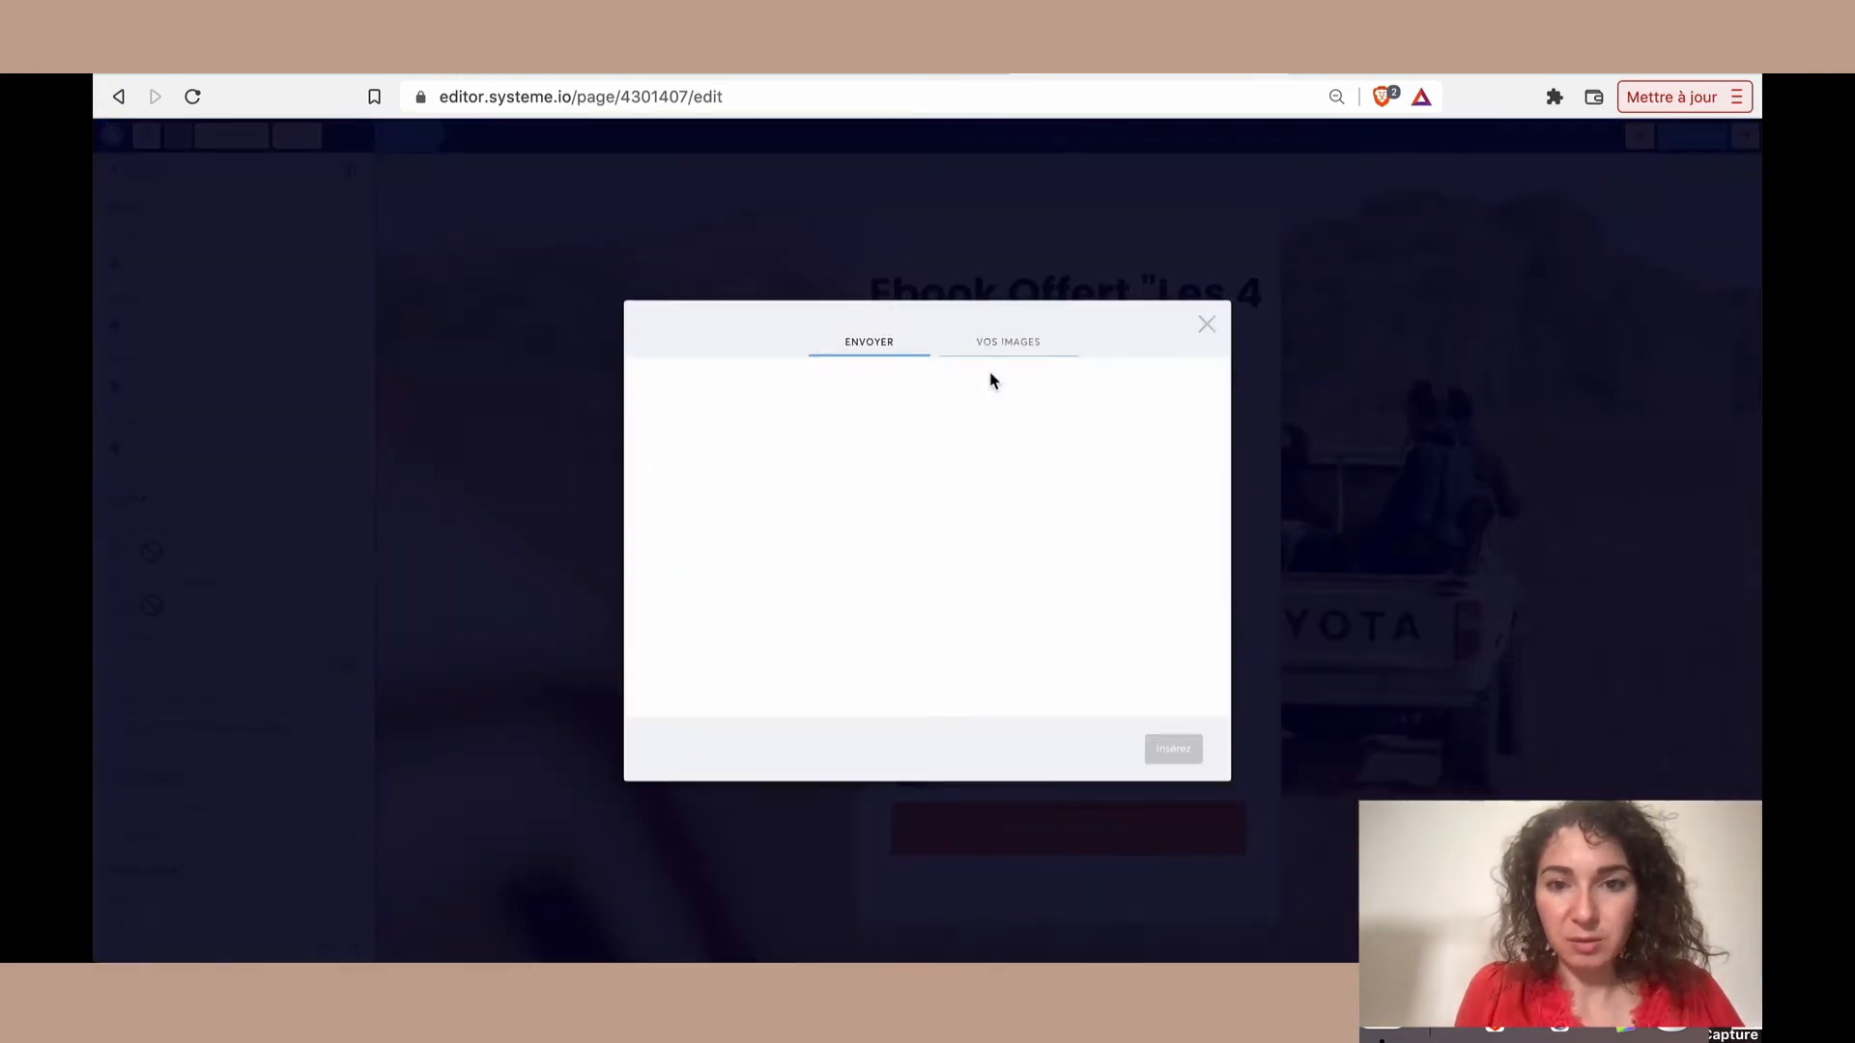
click(870, 343)
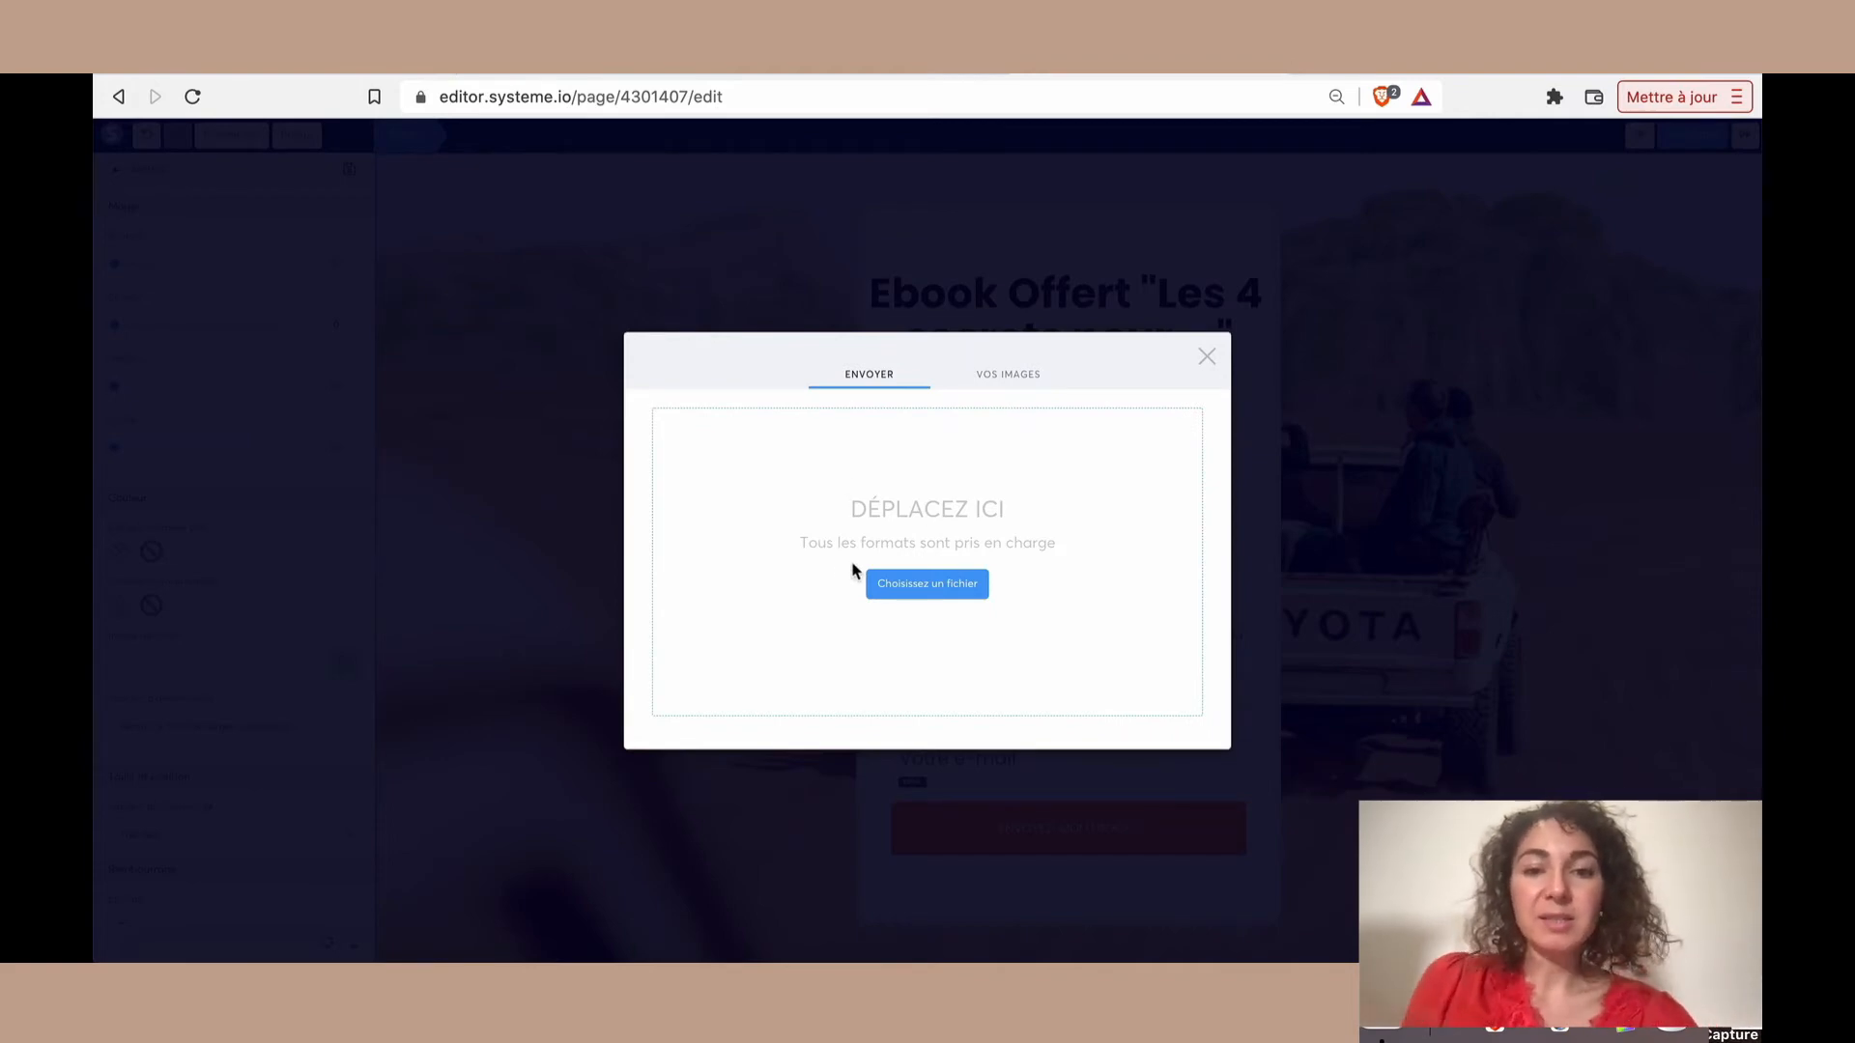
click(1208, 357)
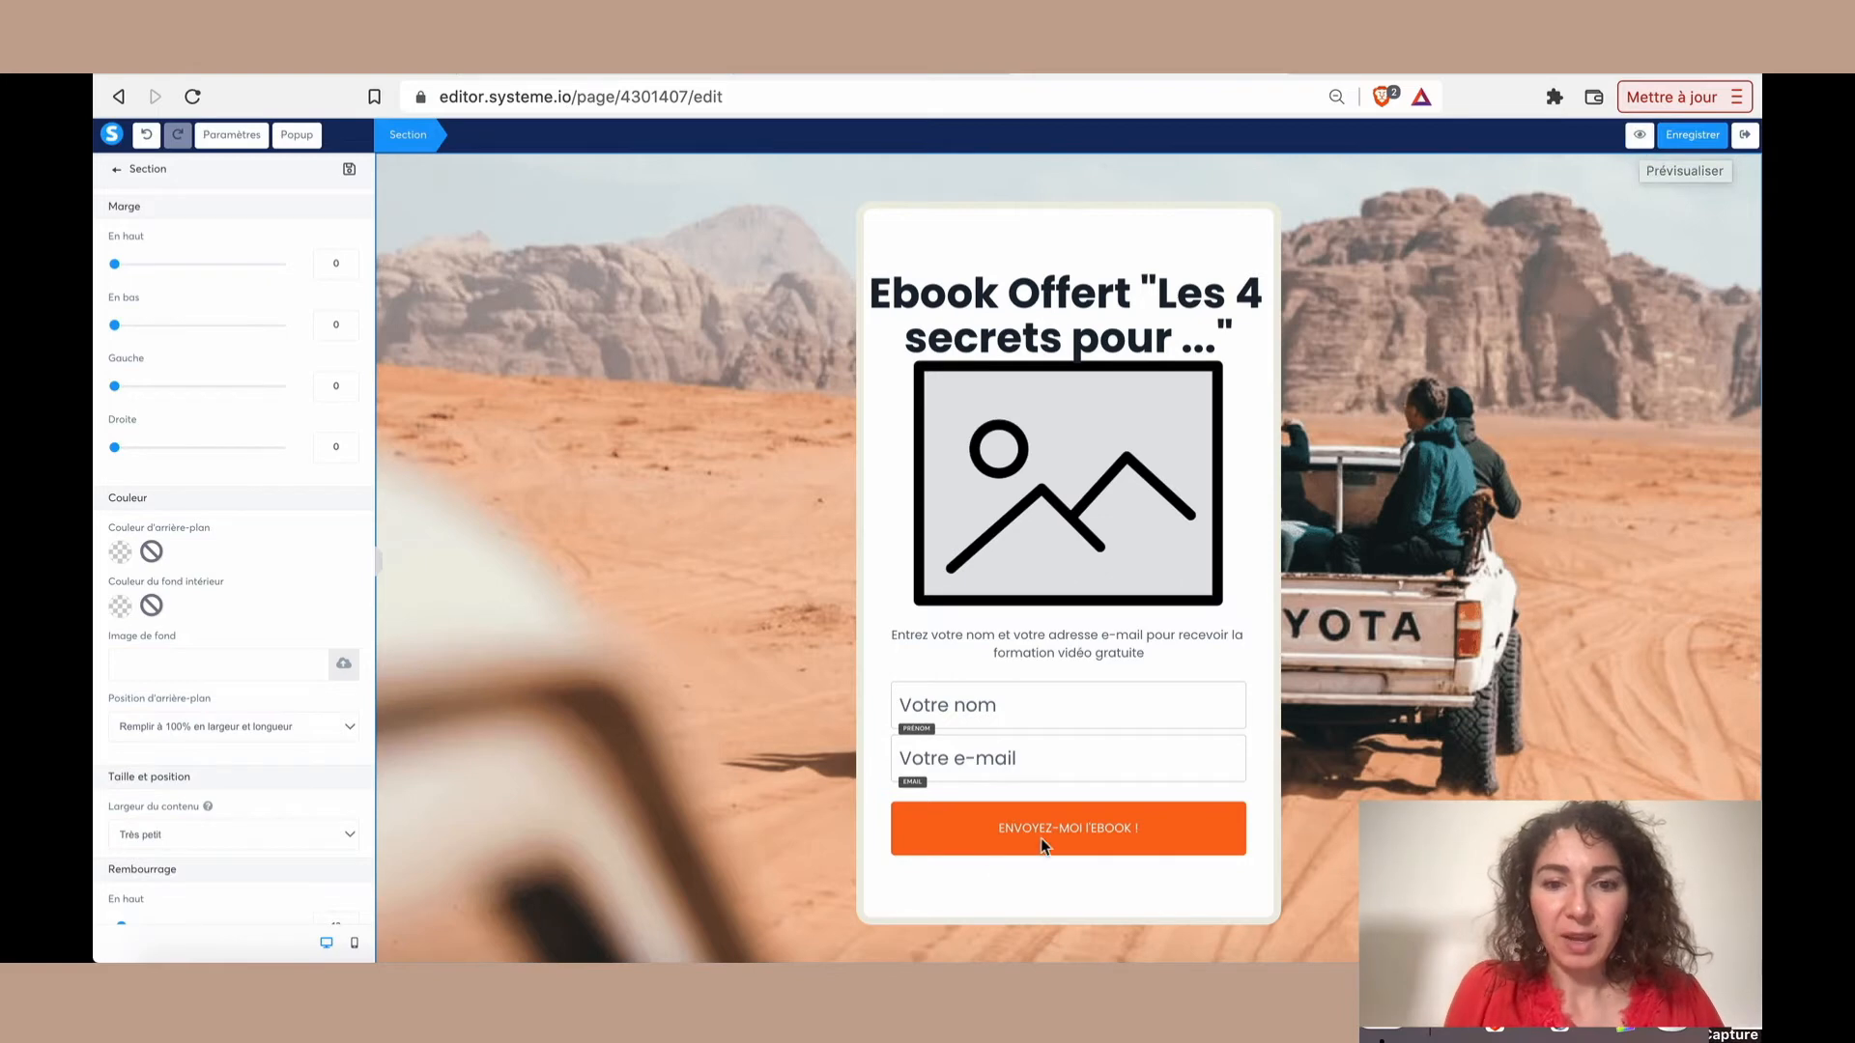
Set the form button's action to "Enregistrer le contact" and its post-signup redirect to "Vers l'étape suivante dans le tunnel"
click(1120, 814)
click(1096, 831)
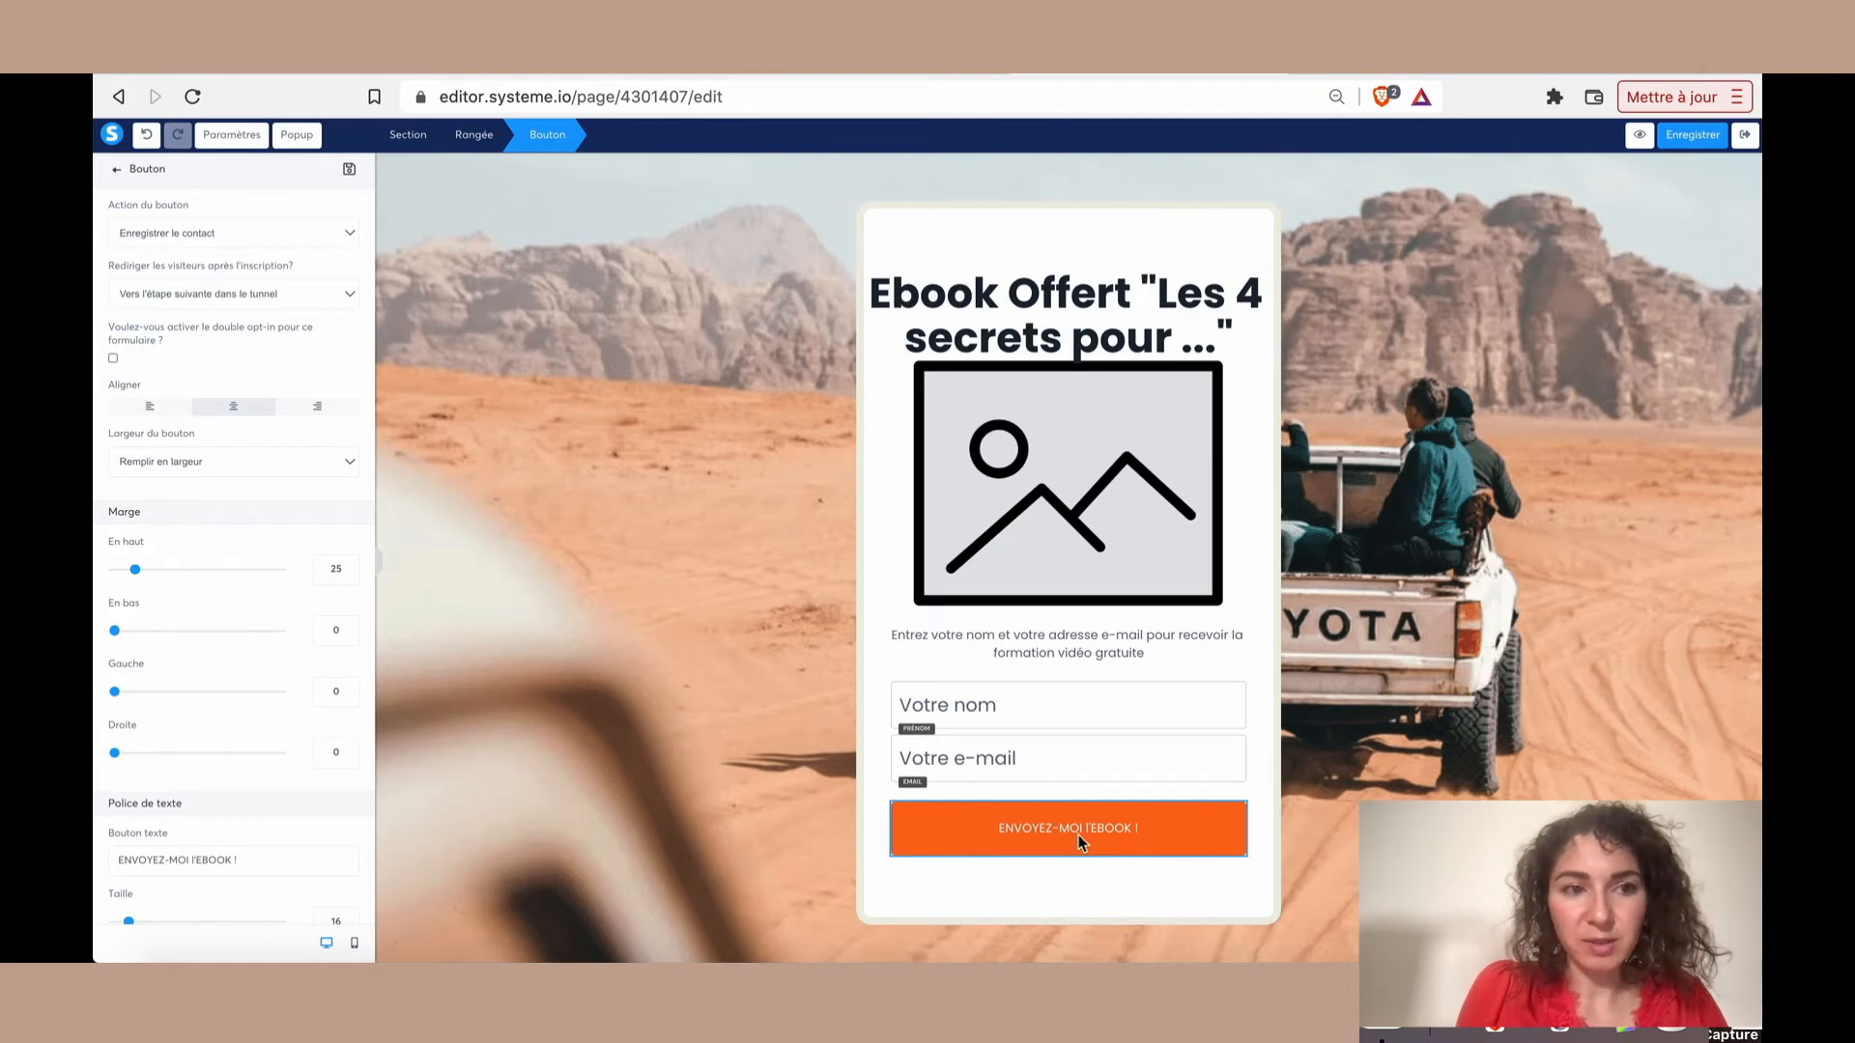
click(253, 238)
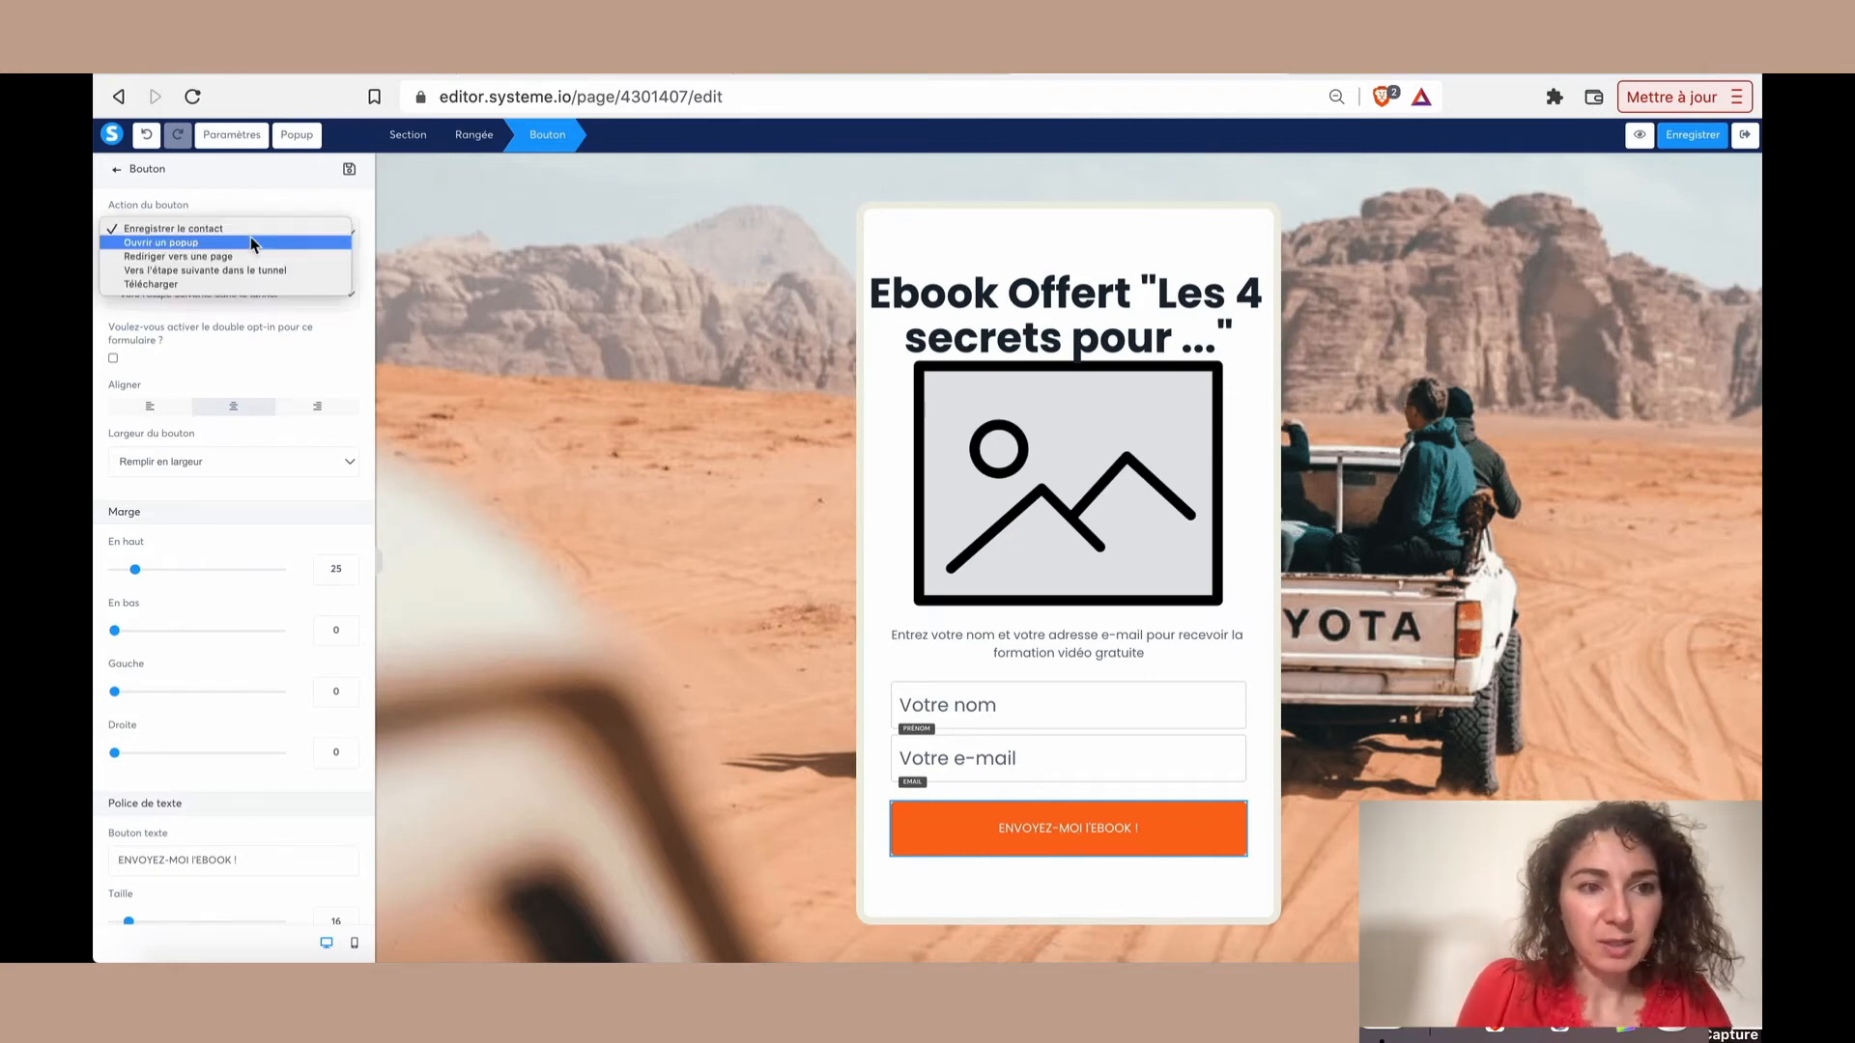
click(261, 230)
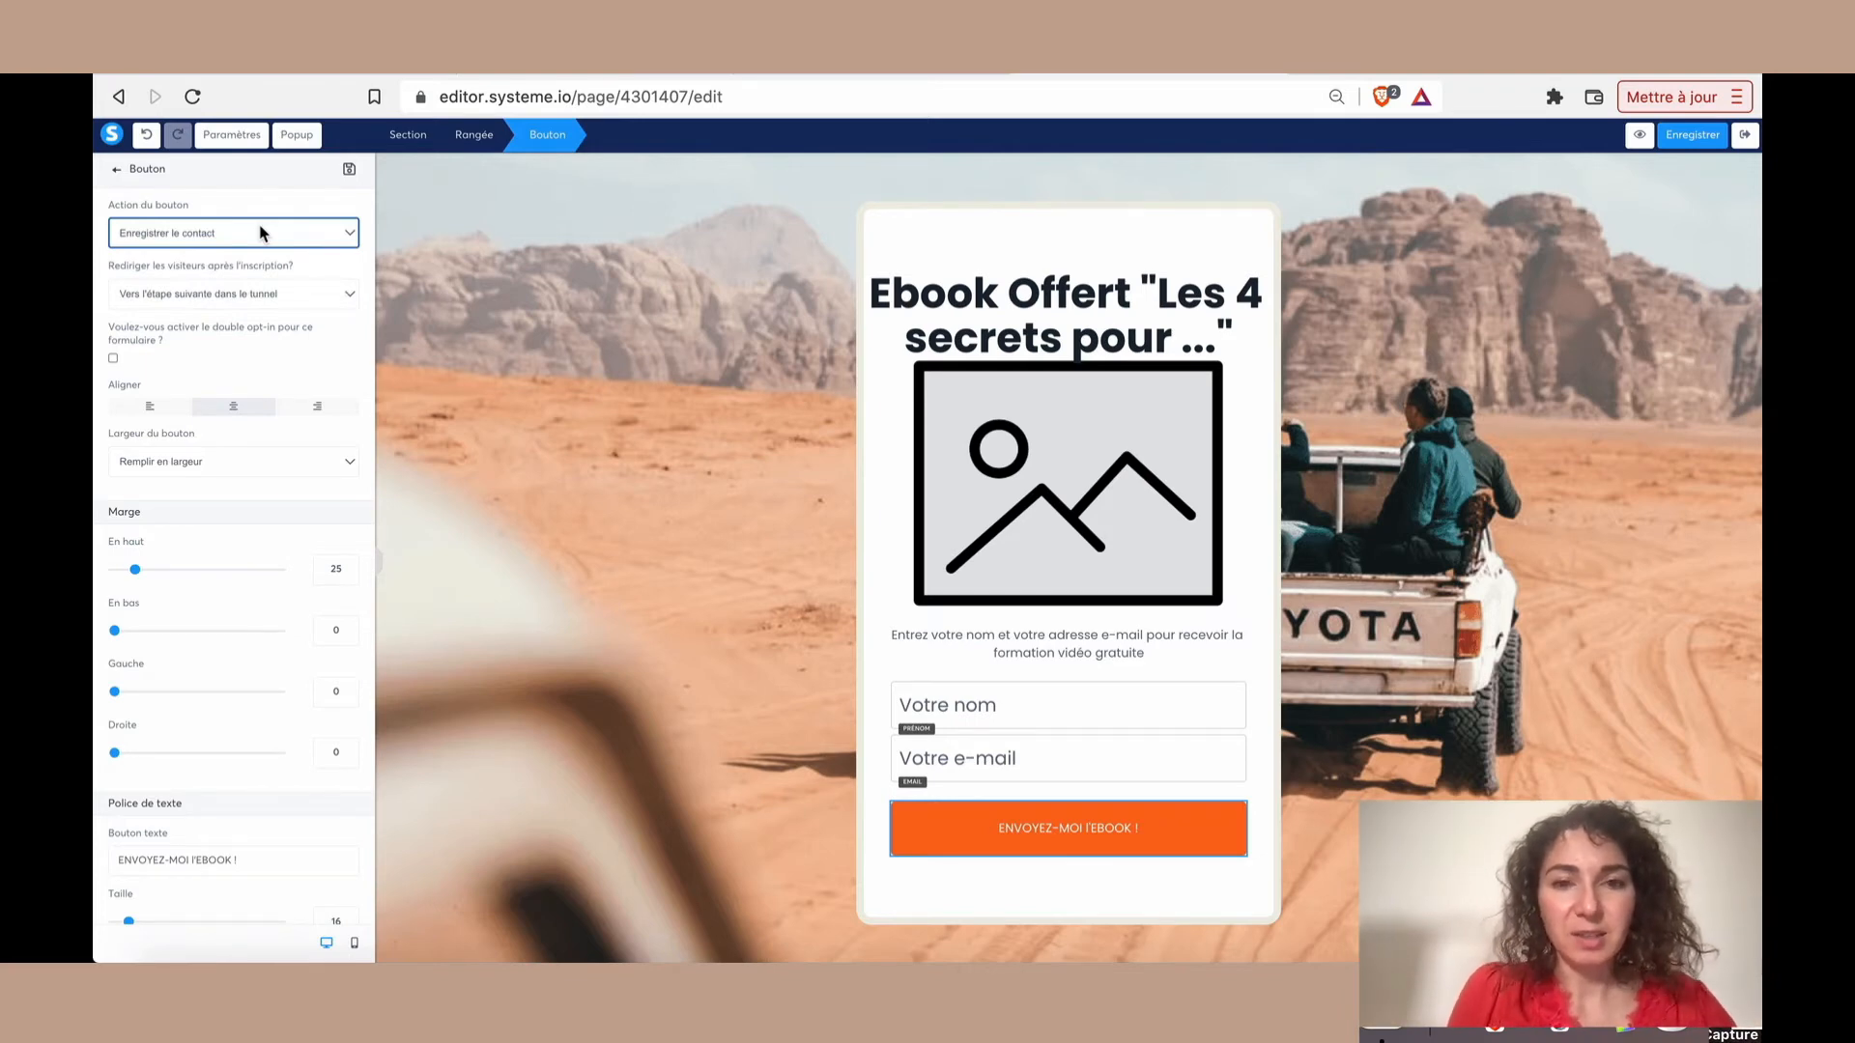
click(218, 292)
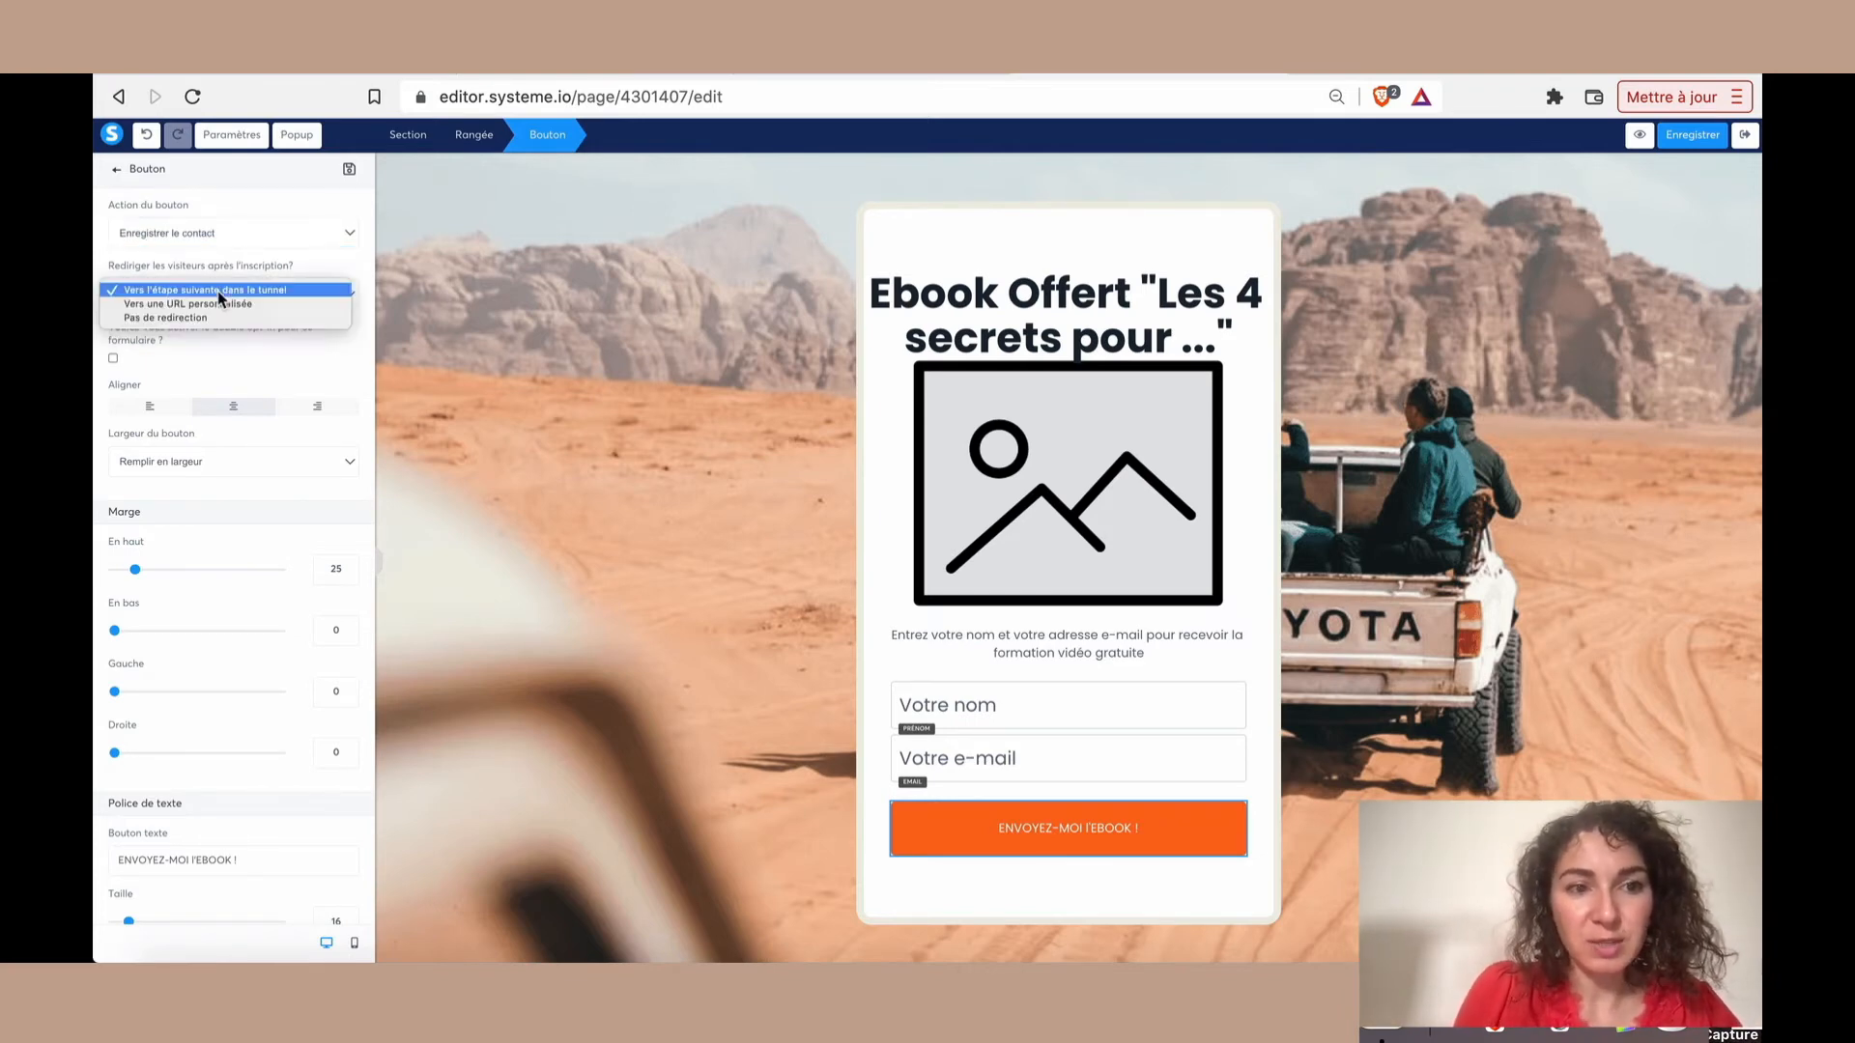
click(275, 292)
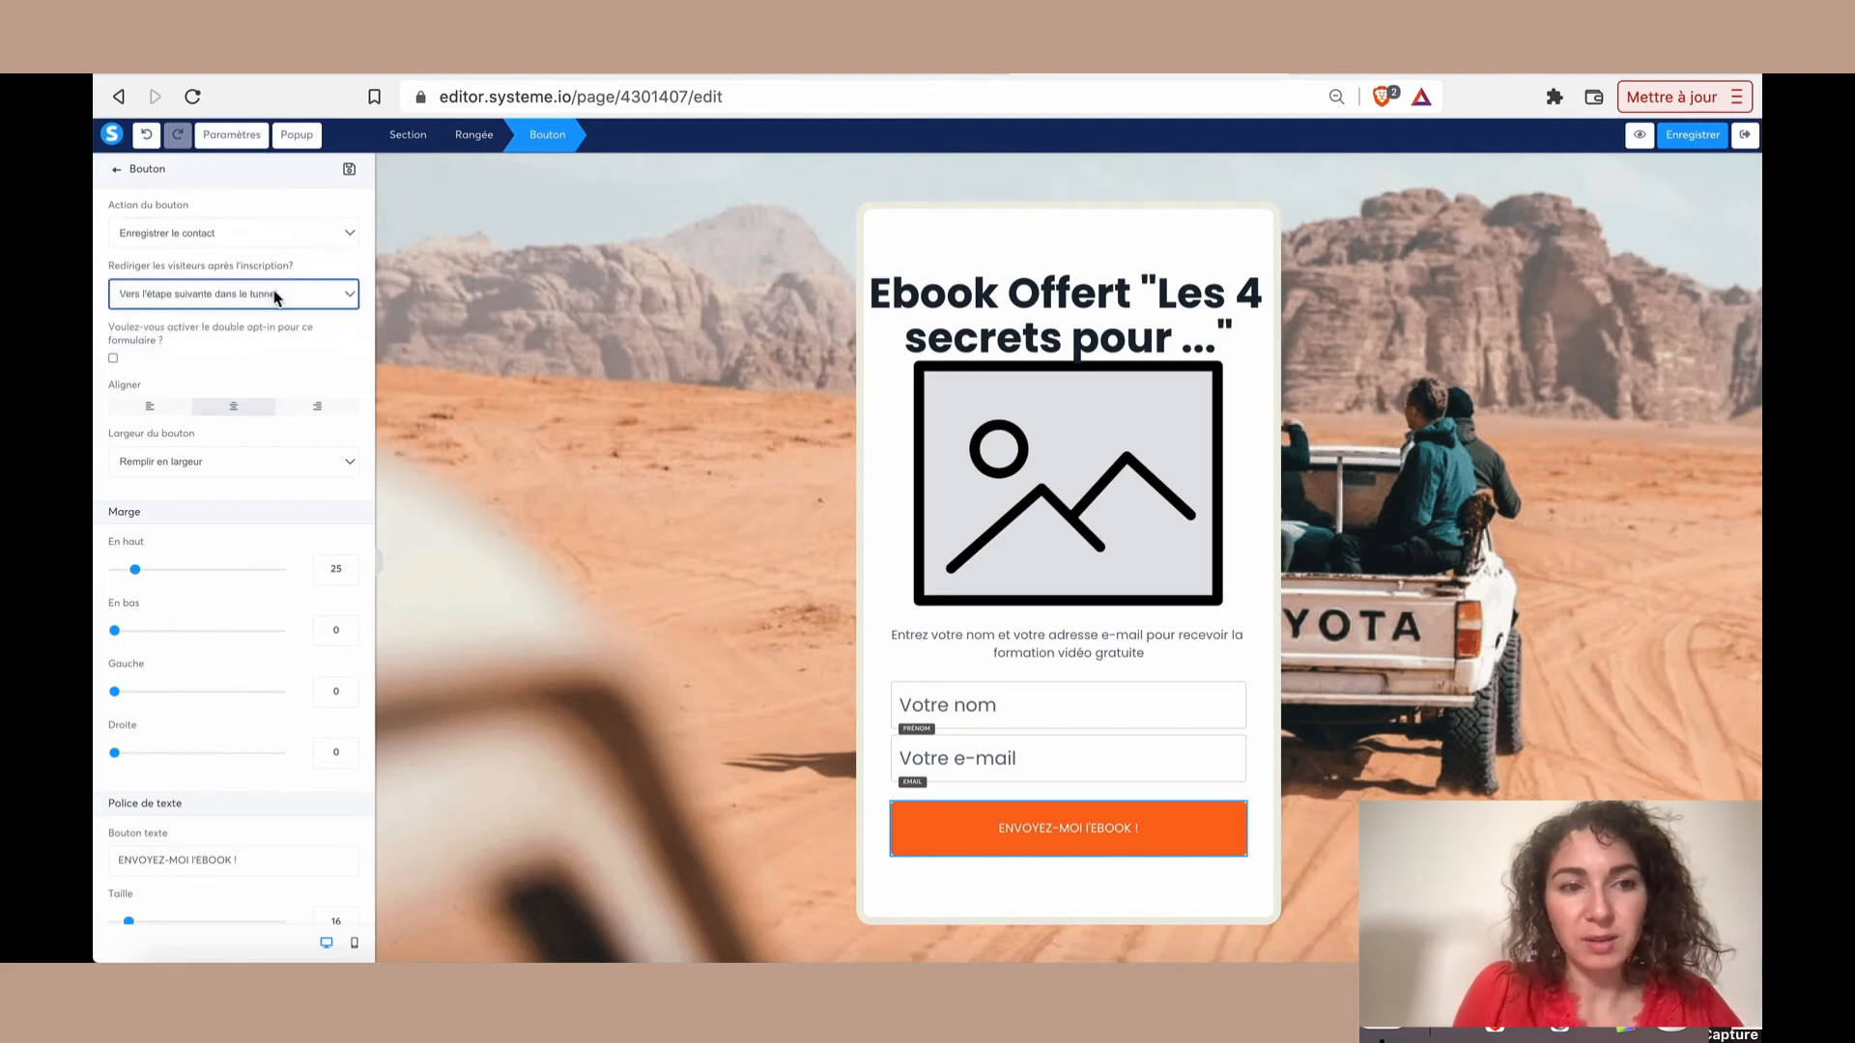
Save the capture page and return to the funnel to open the "Page de remerciement" step's settings
click(1719, 139)
click(1745, 134)
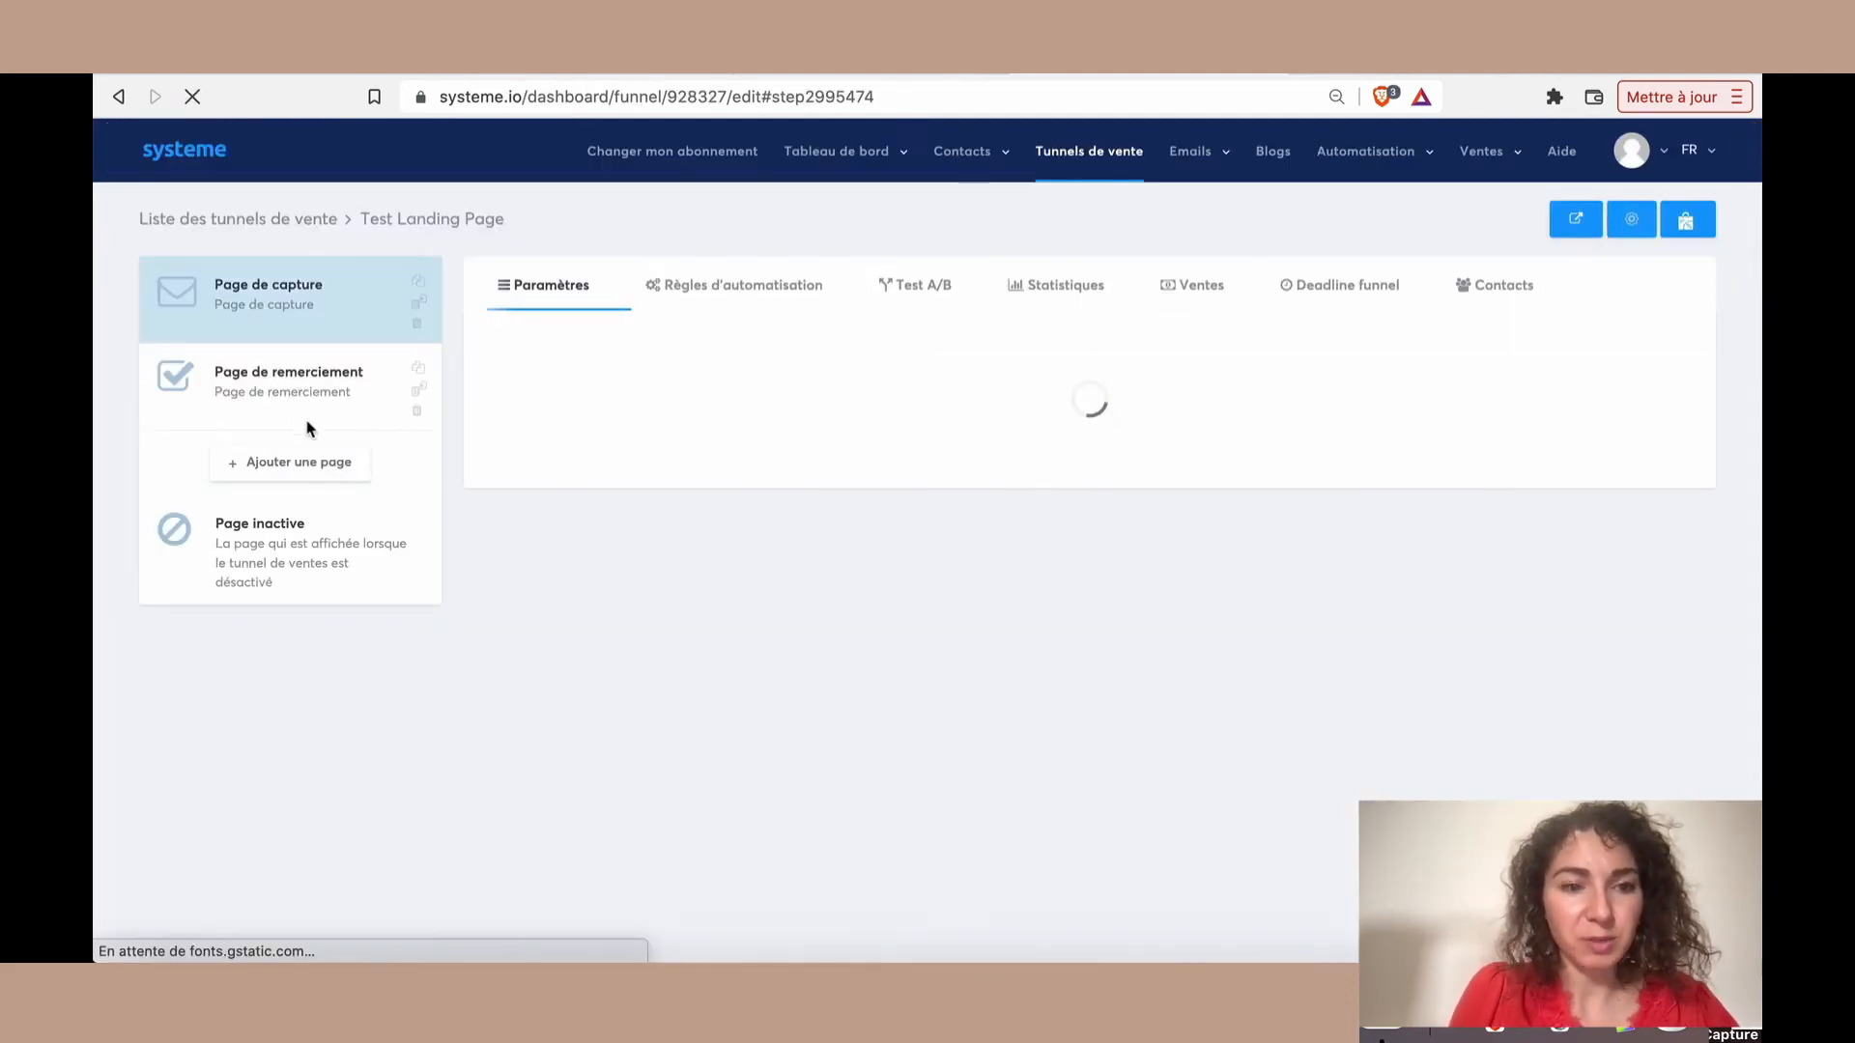
click(307, 423)
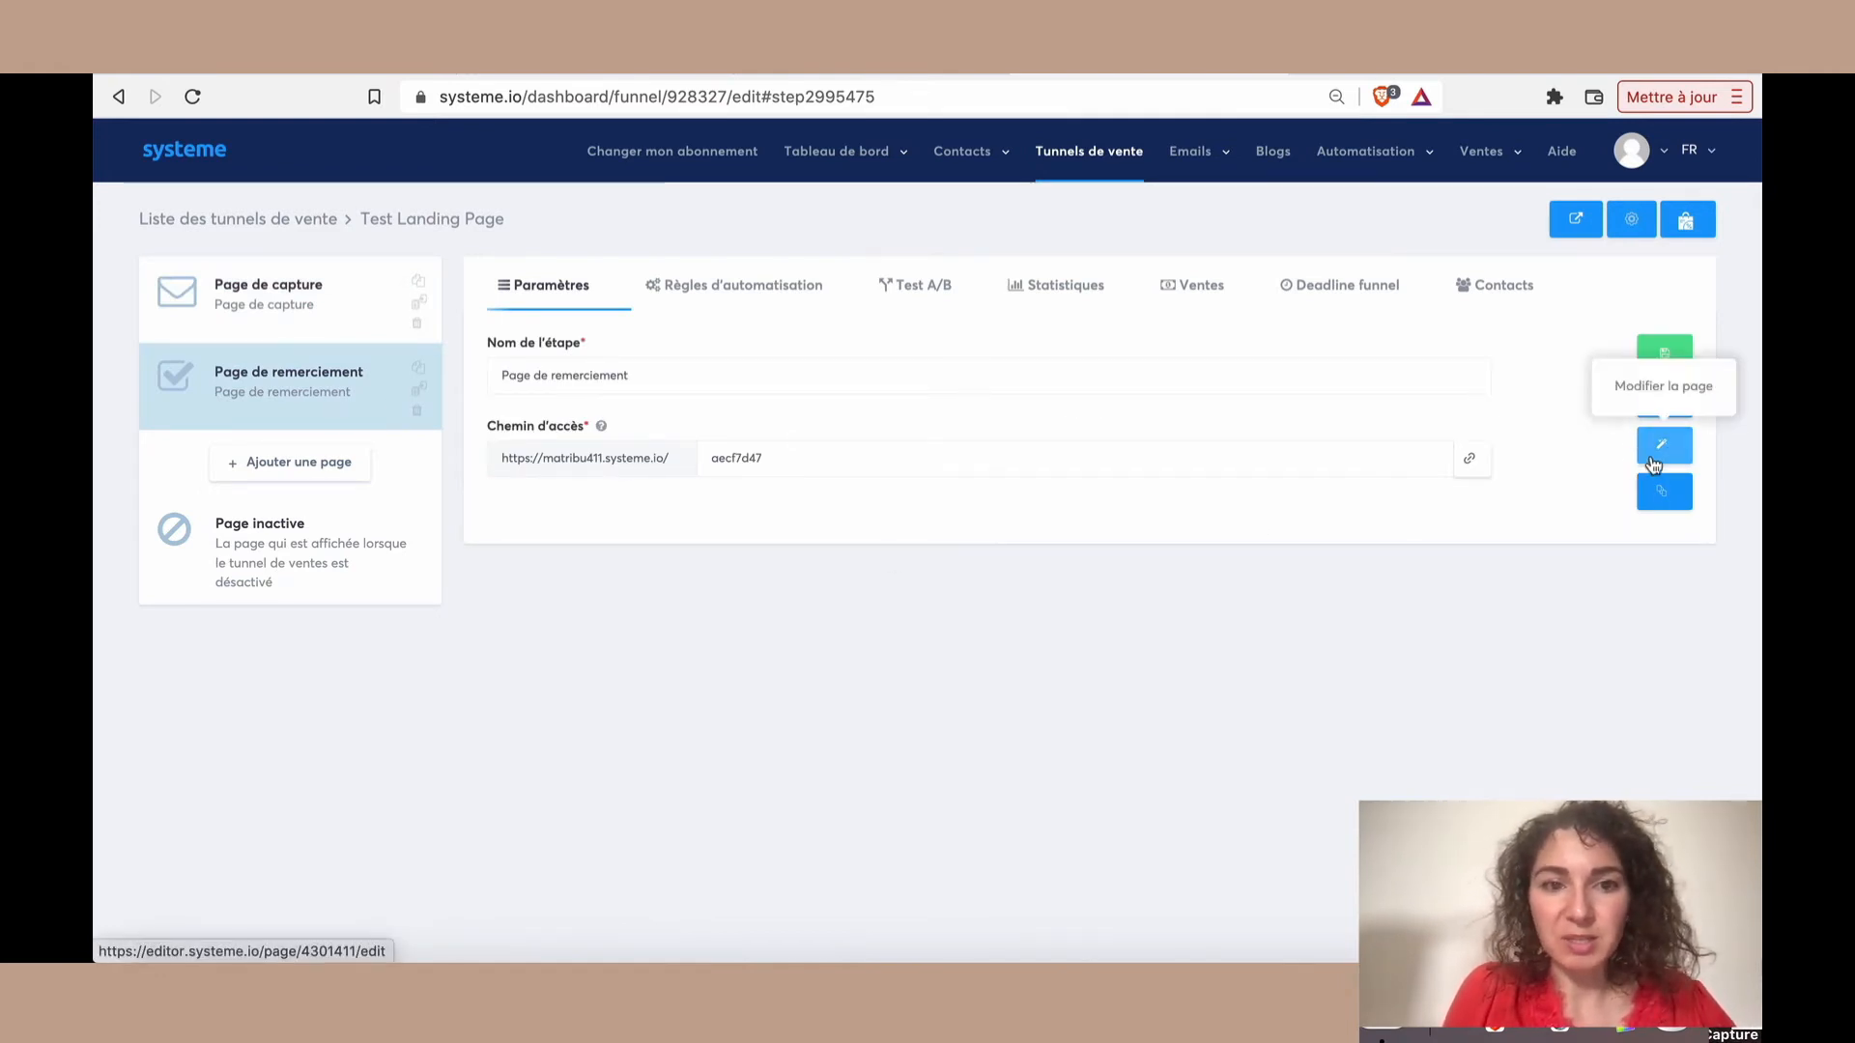
For the "Page de capture" step, create an automation rule triggered by "Inscription sur la page (optin)" and start adding an action
click(317, 331)
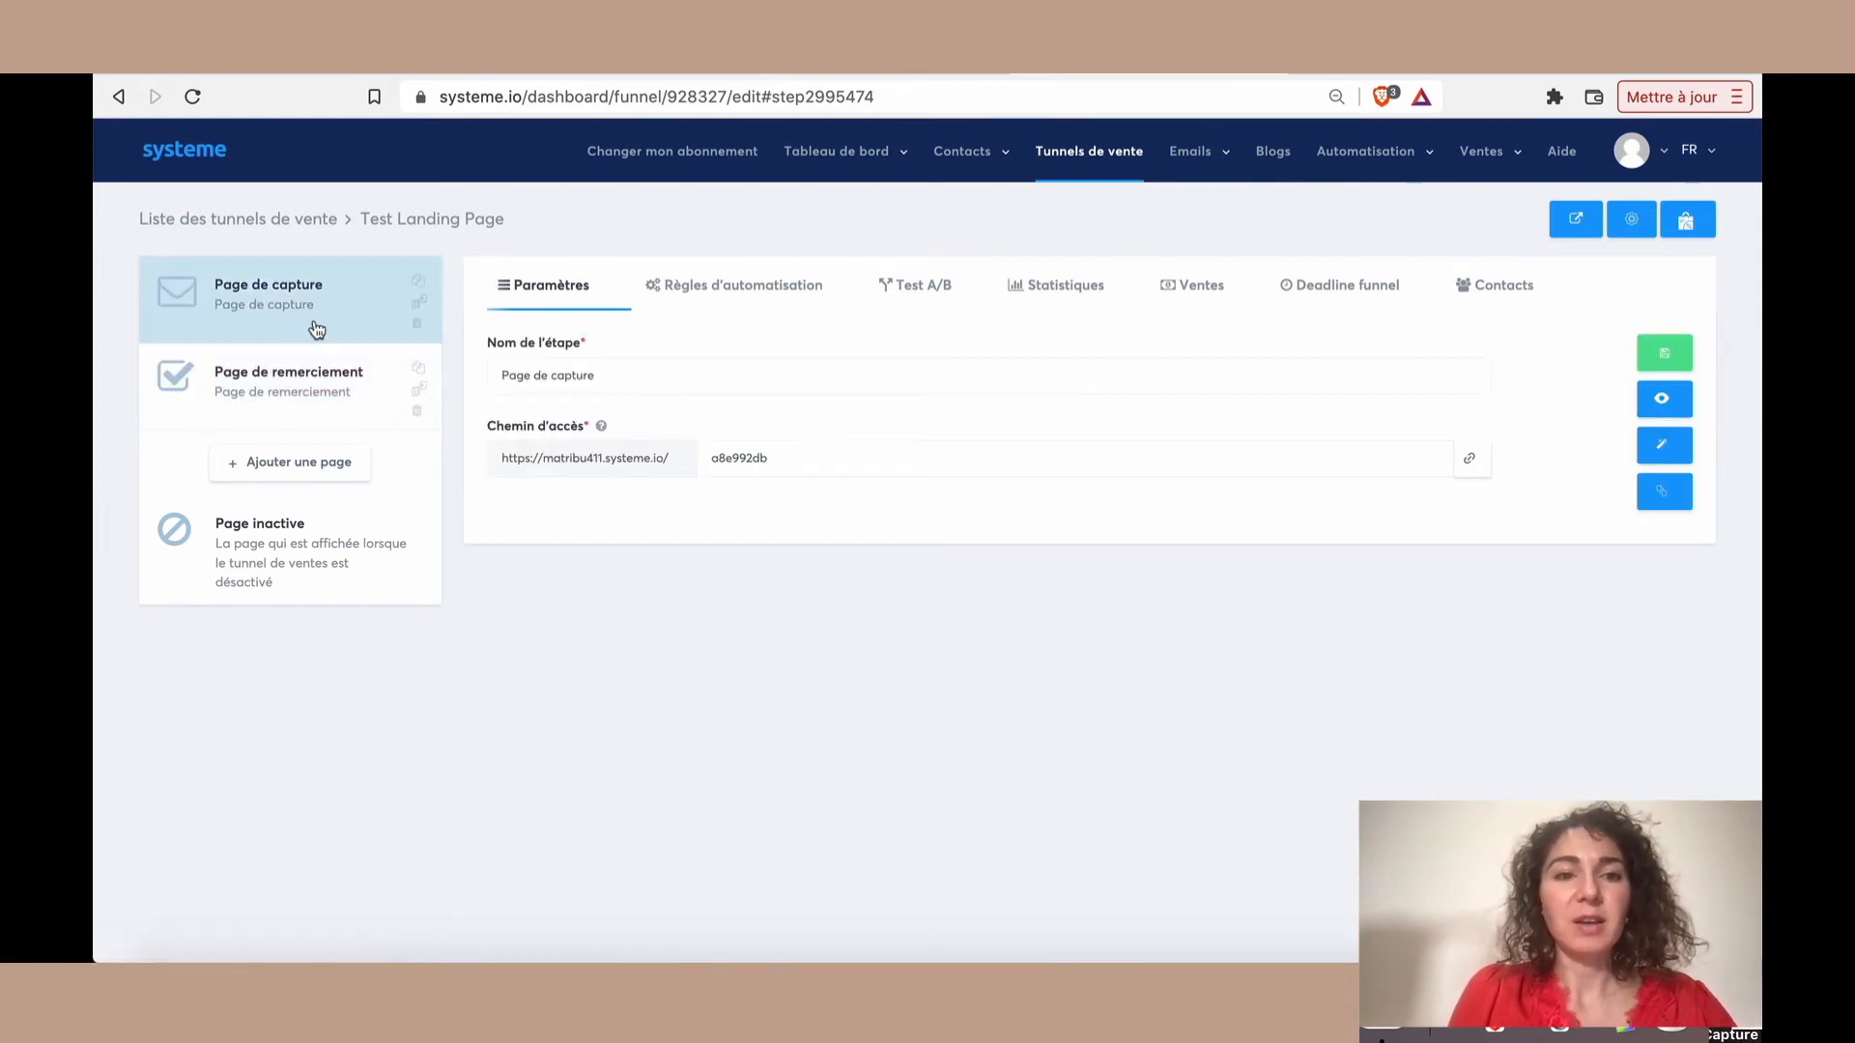
click(758, 303)
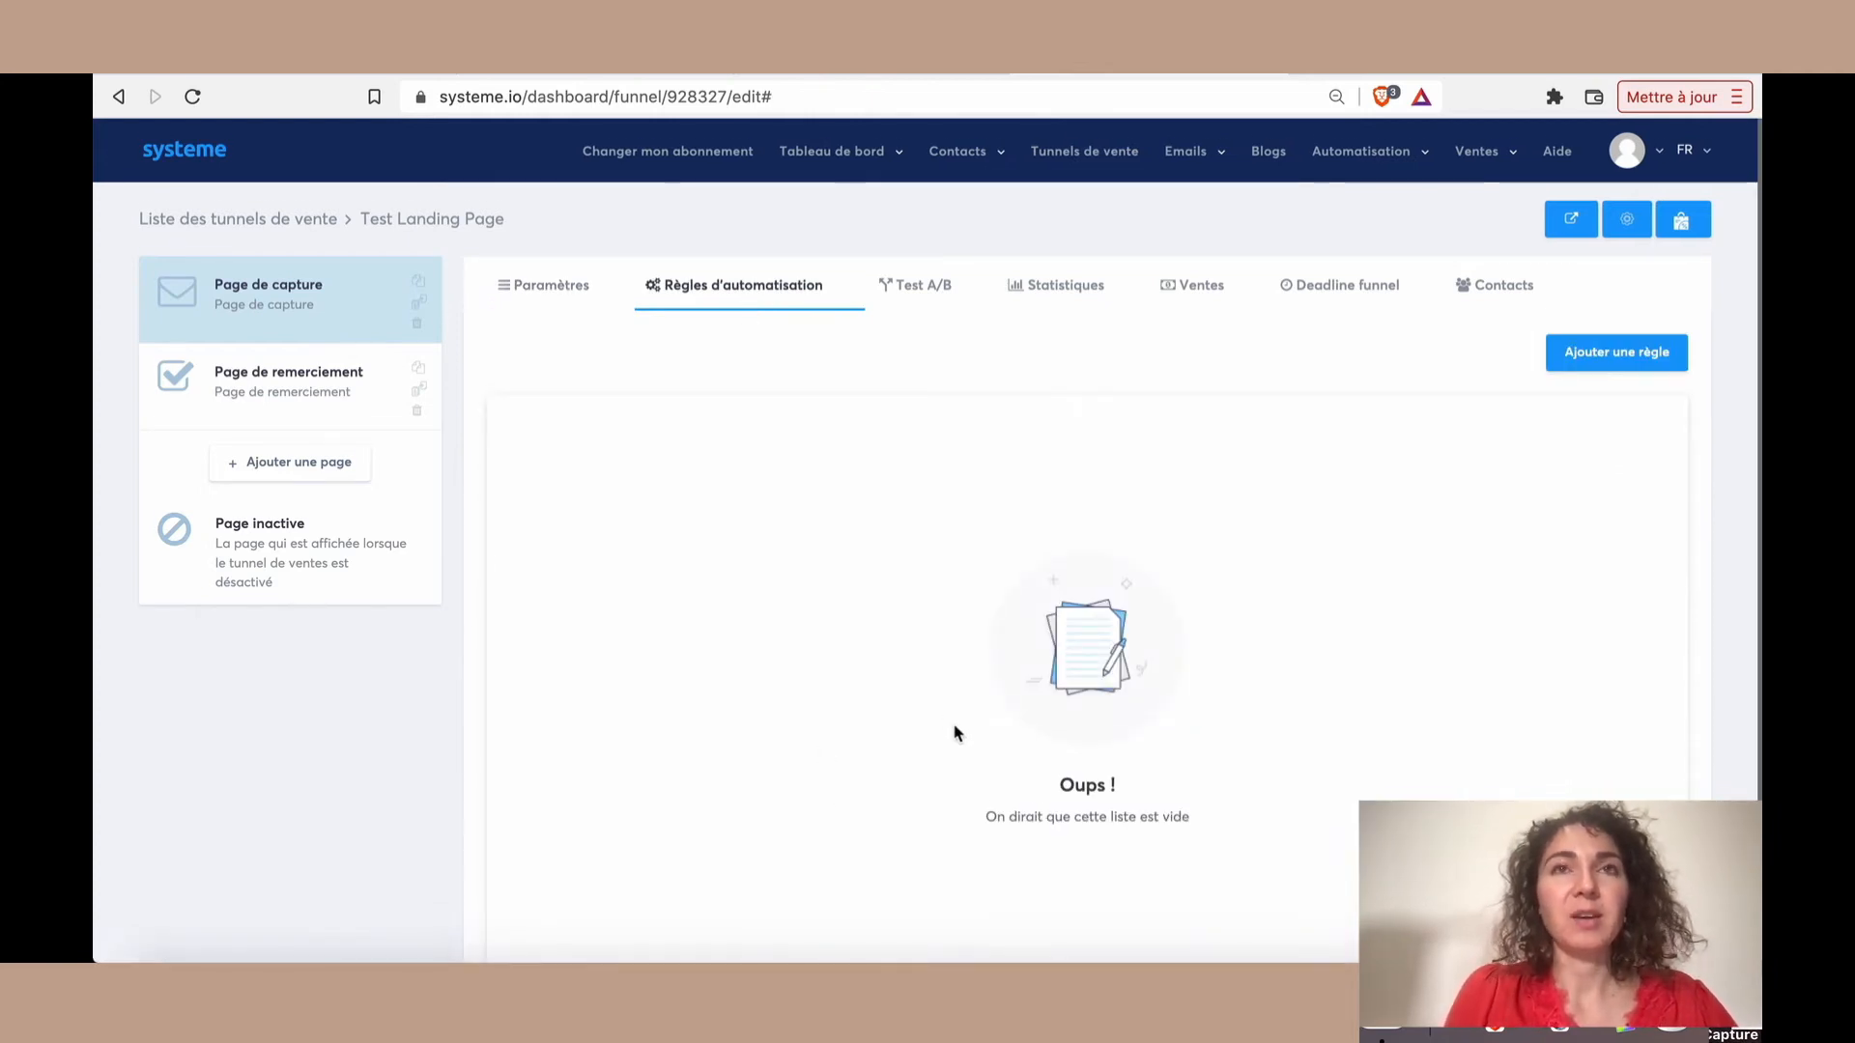
scroll(956, 734, down, 1)
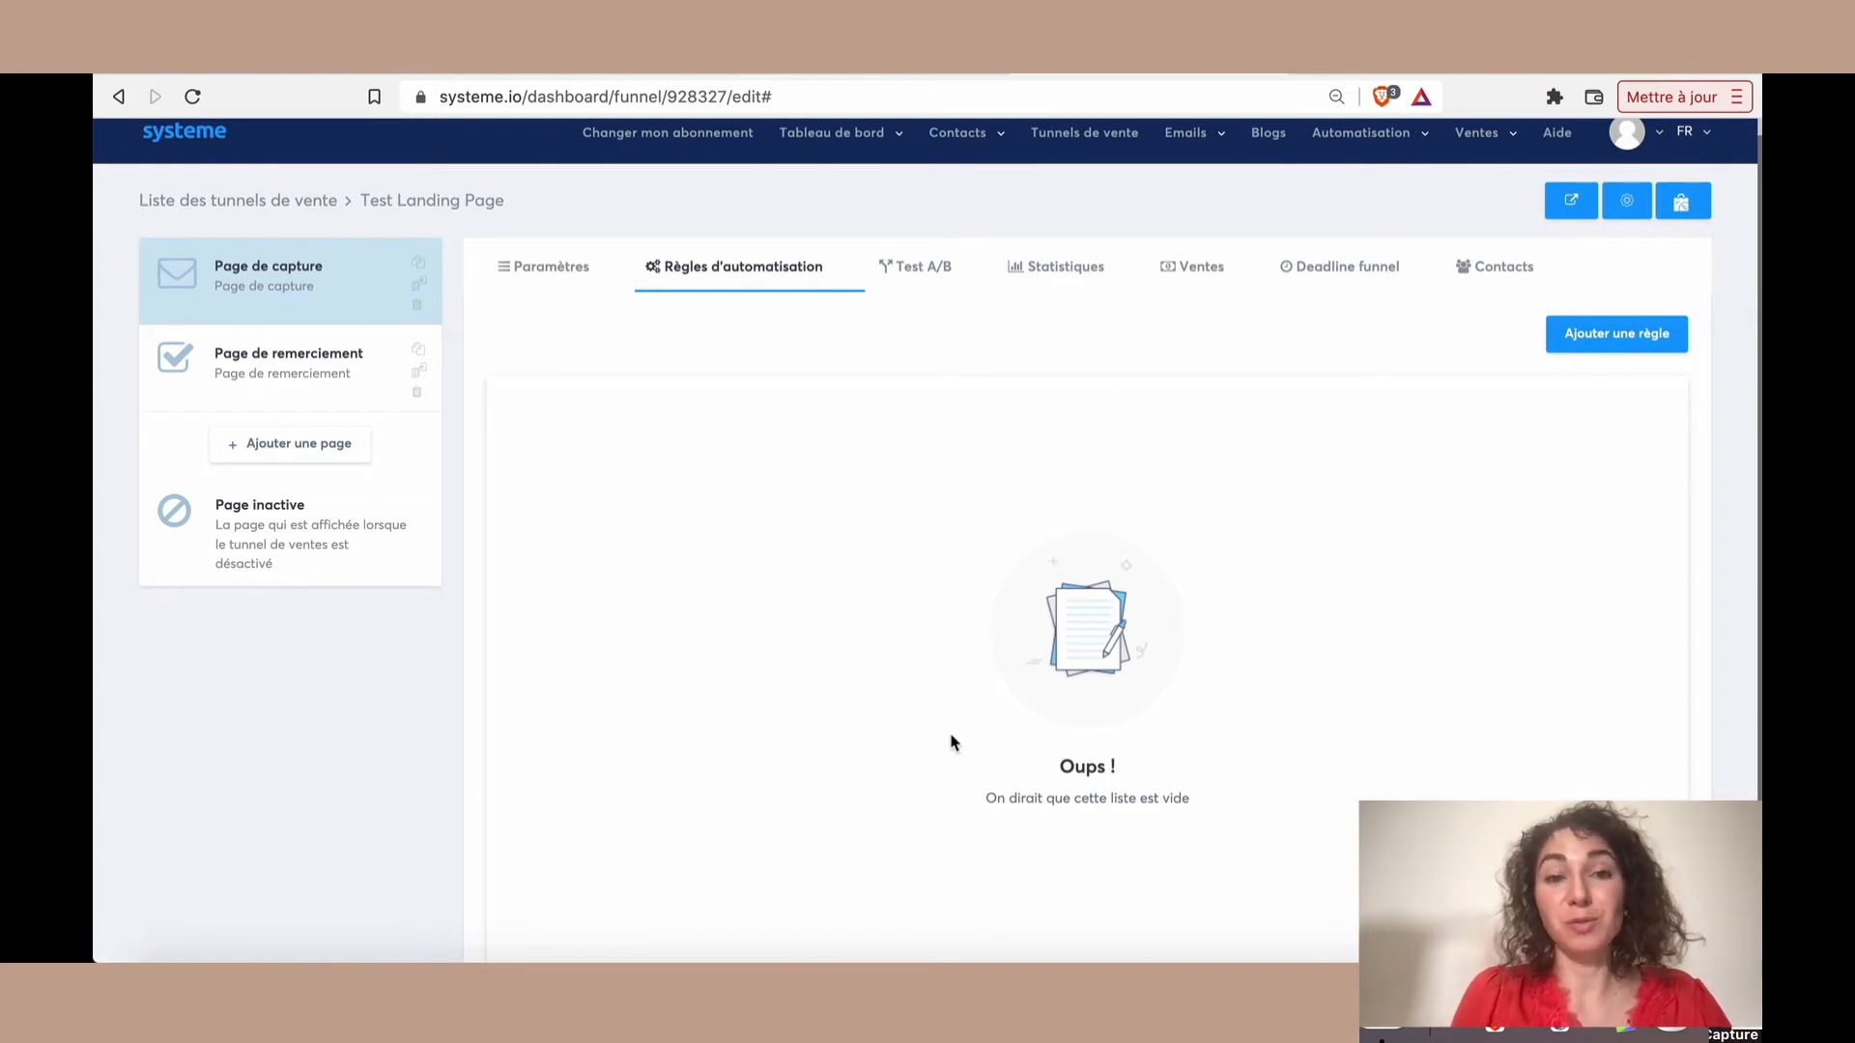
click(1596, 338)
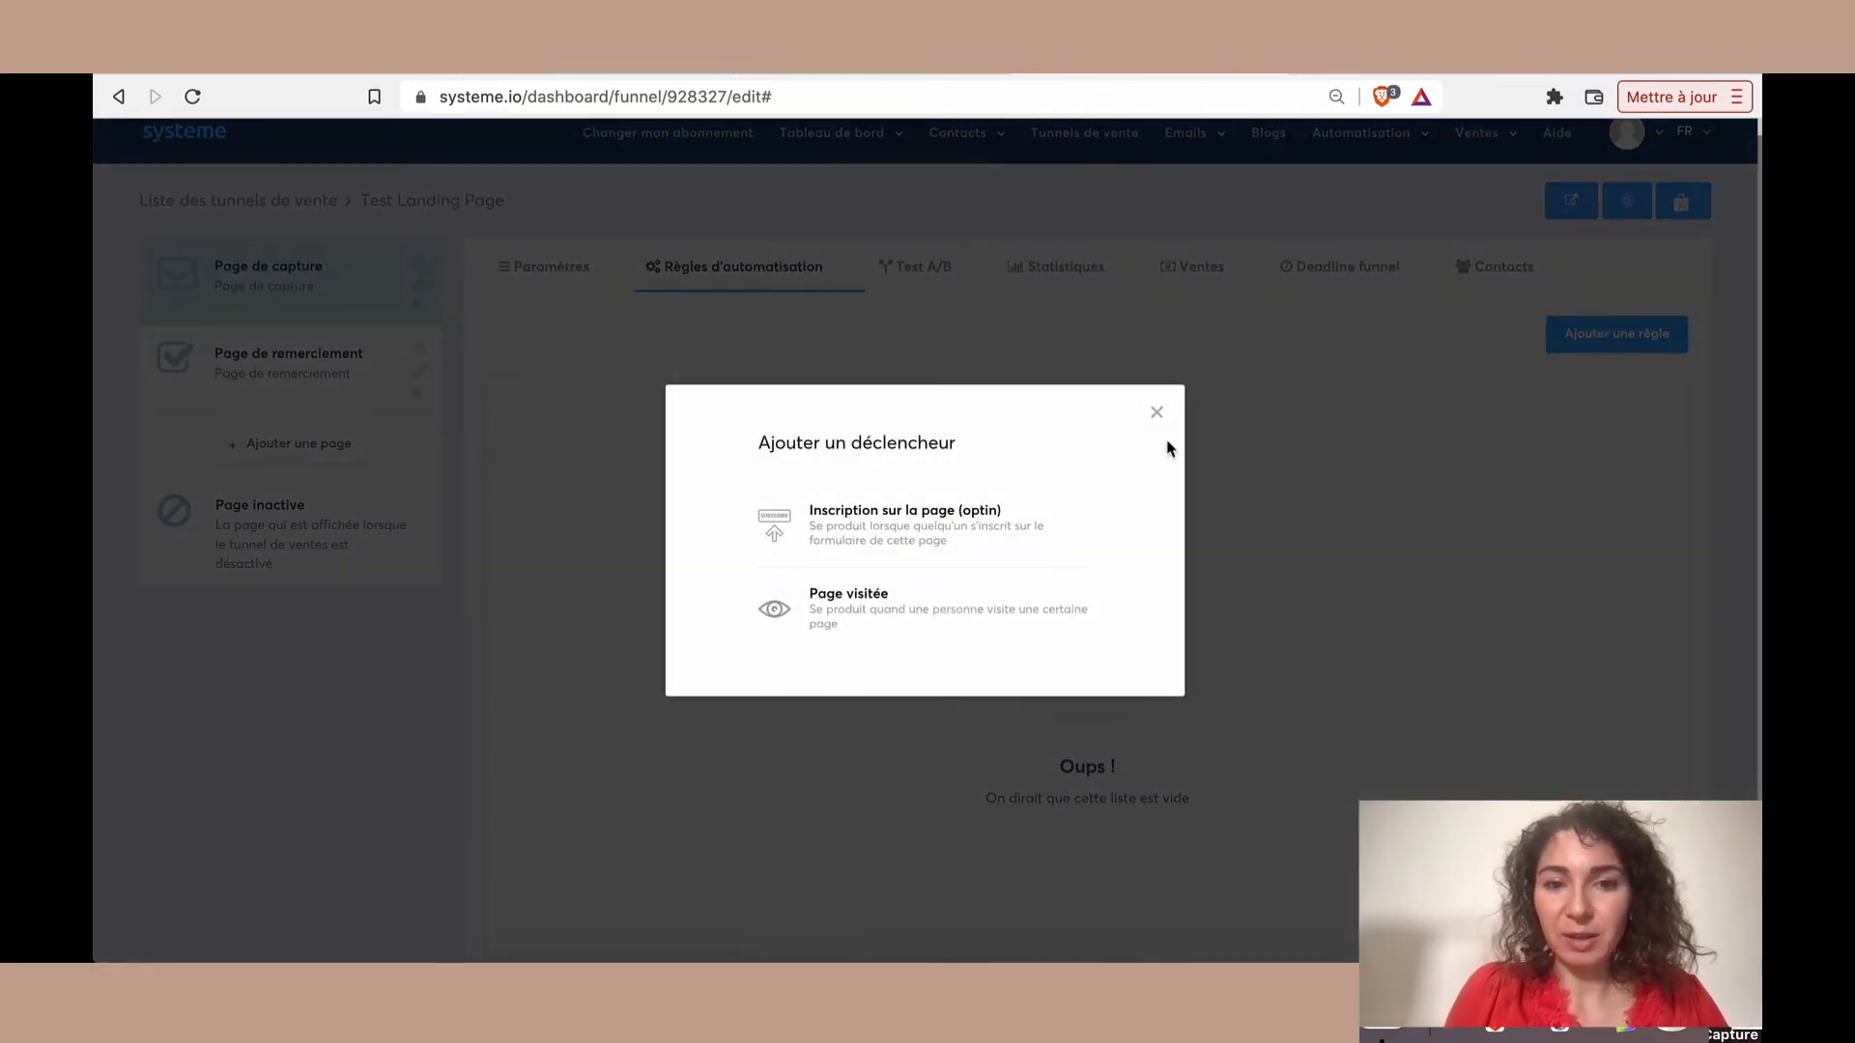
click(881, 537)
scroll(1109, 567, down, 2)
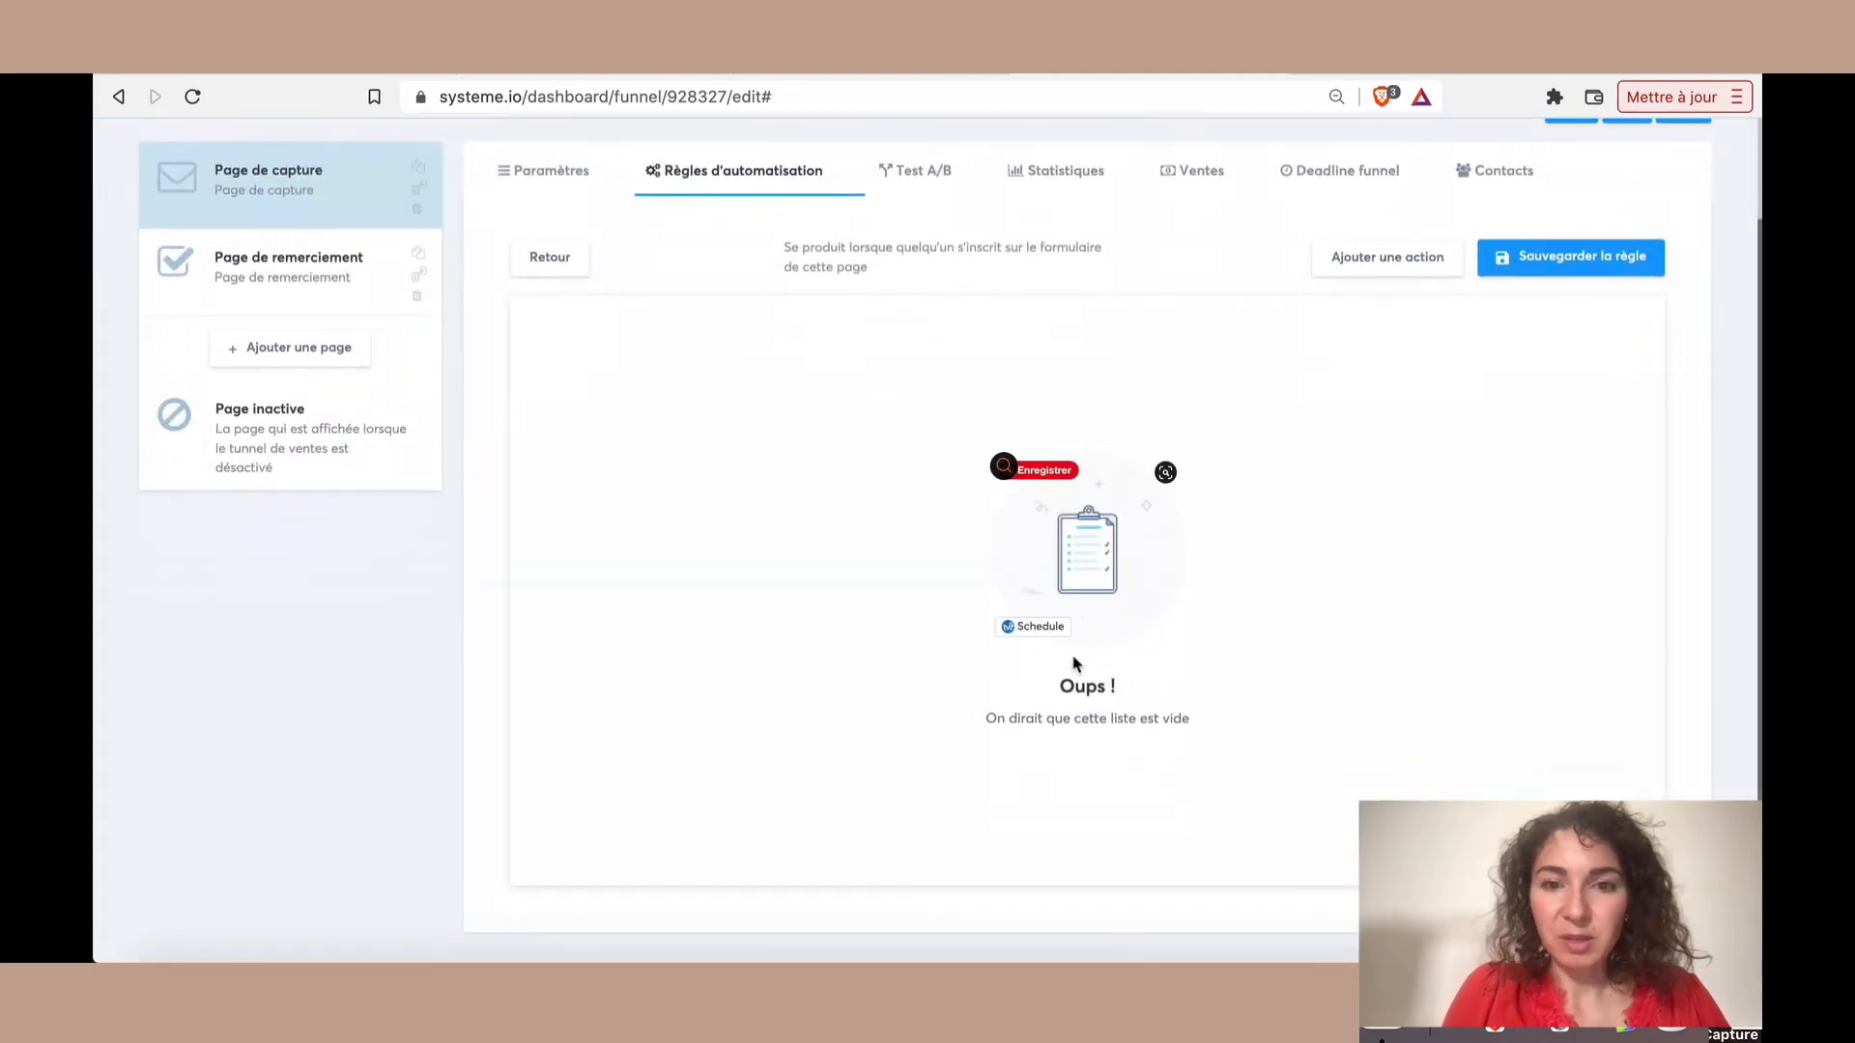
click(1405, 263)
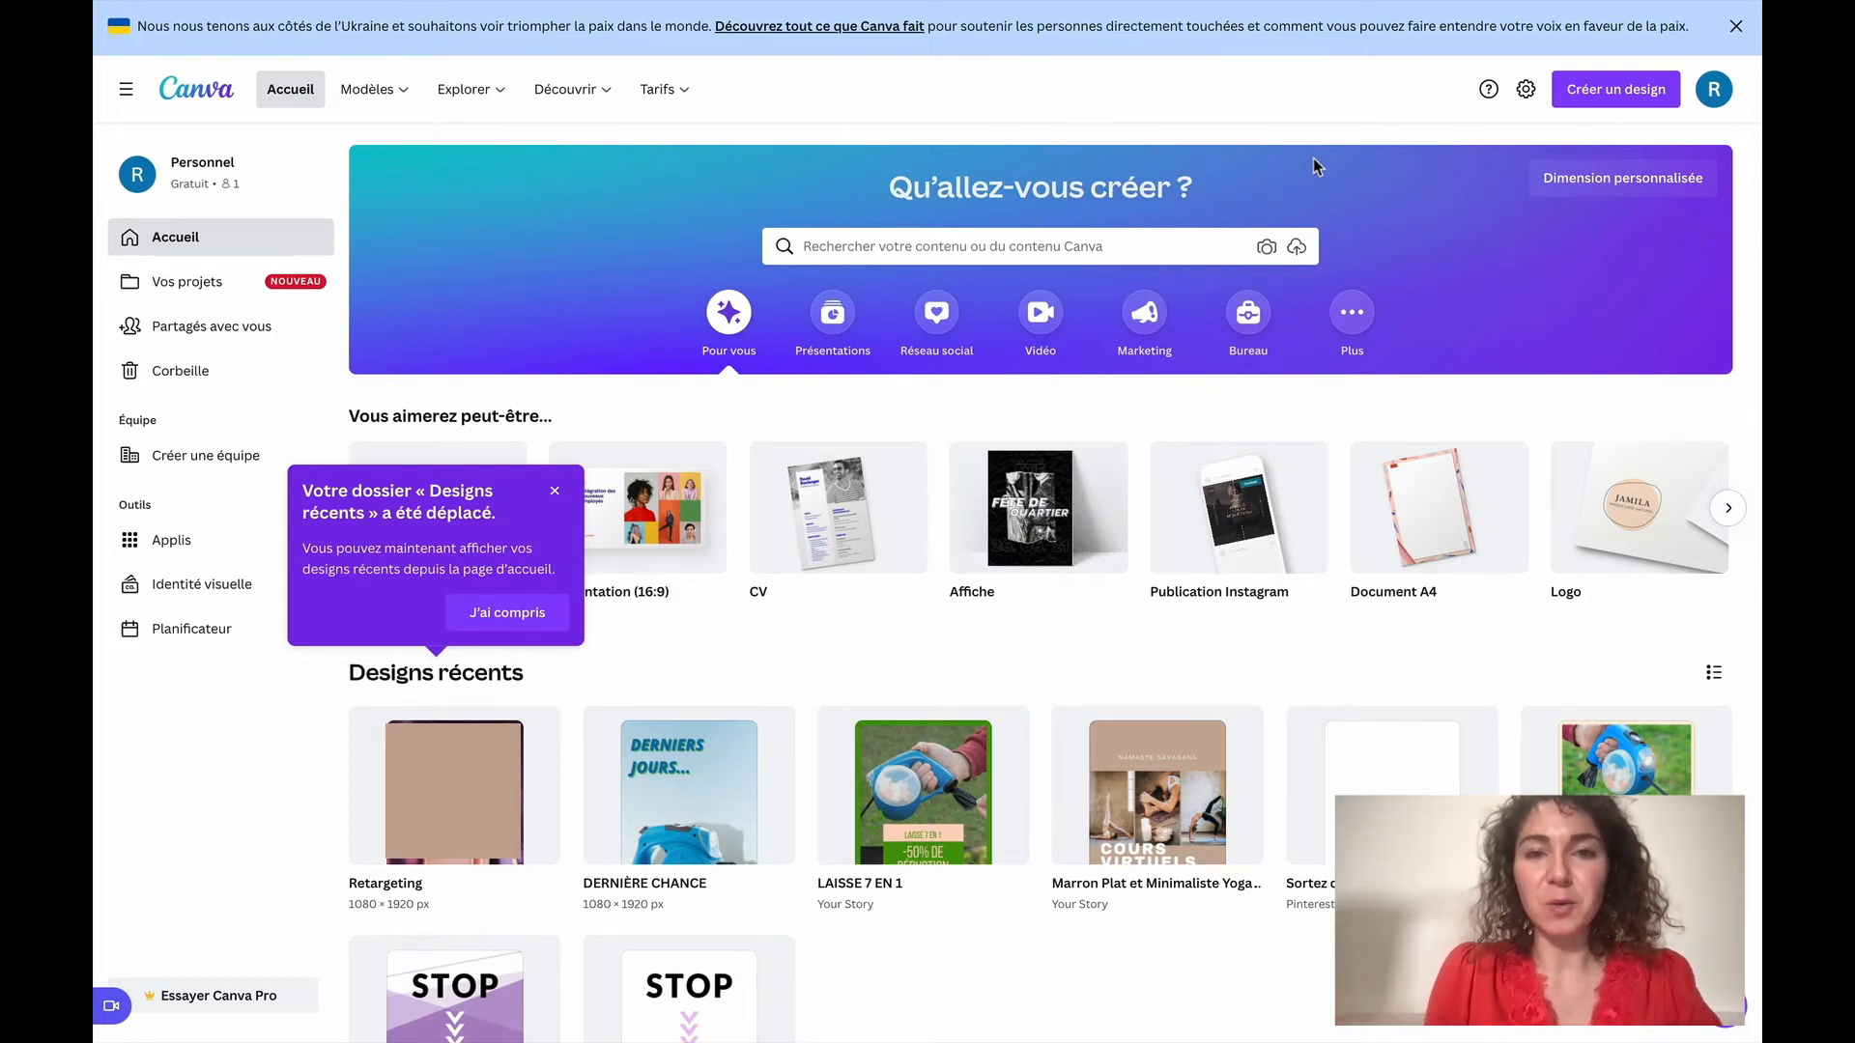
In Canva, search for "pinterest" and open the "Épingle Pinterest (1 000 × 1 500)" templates
click(986, 249)
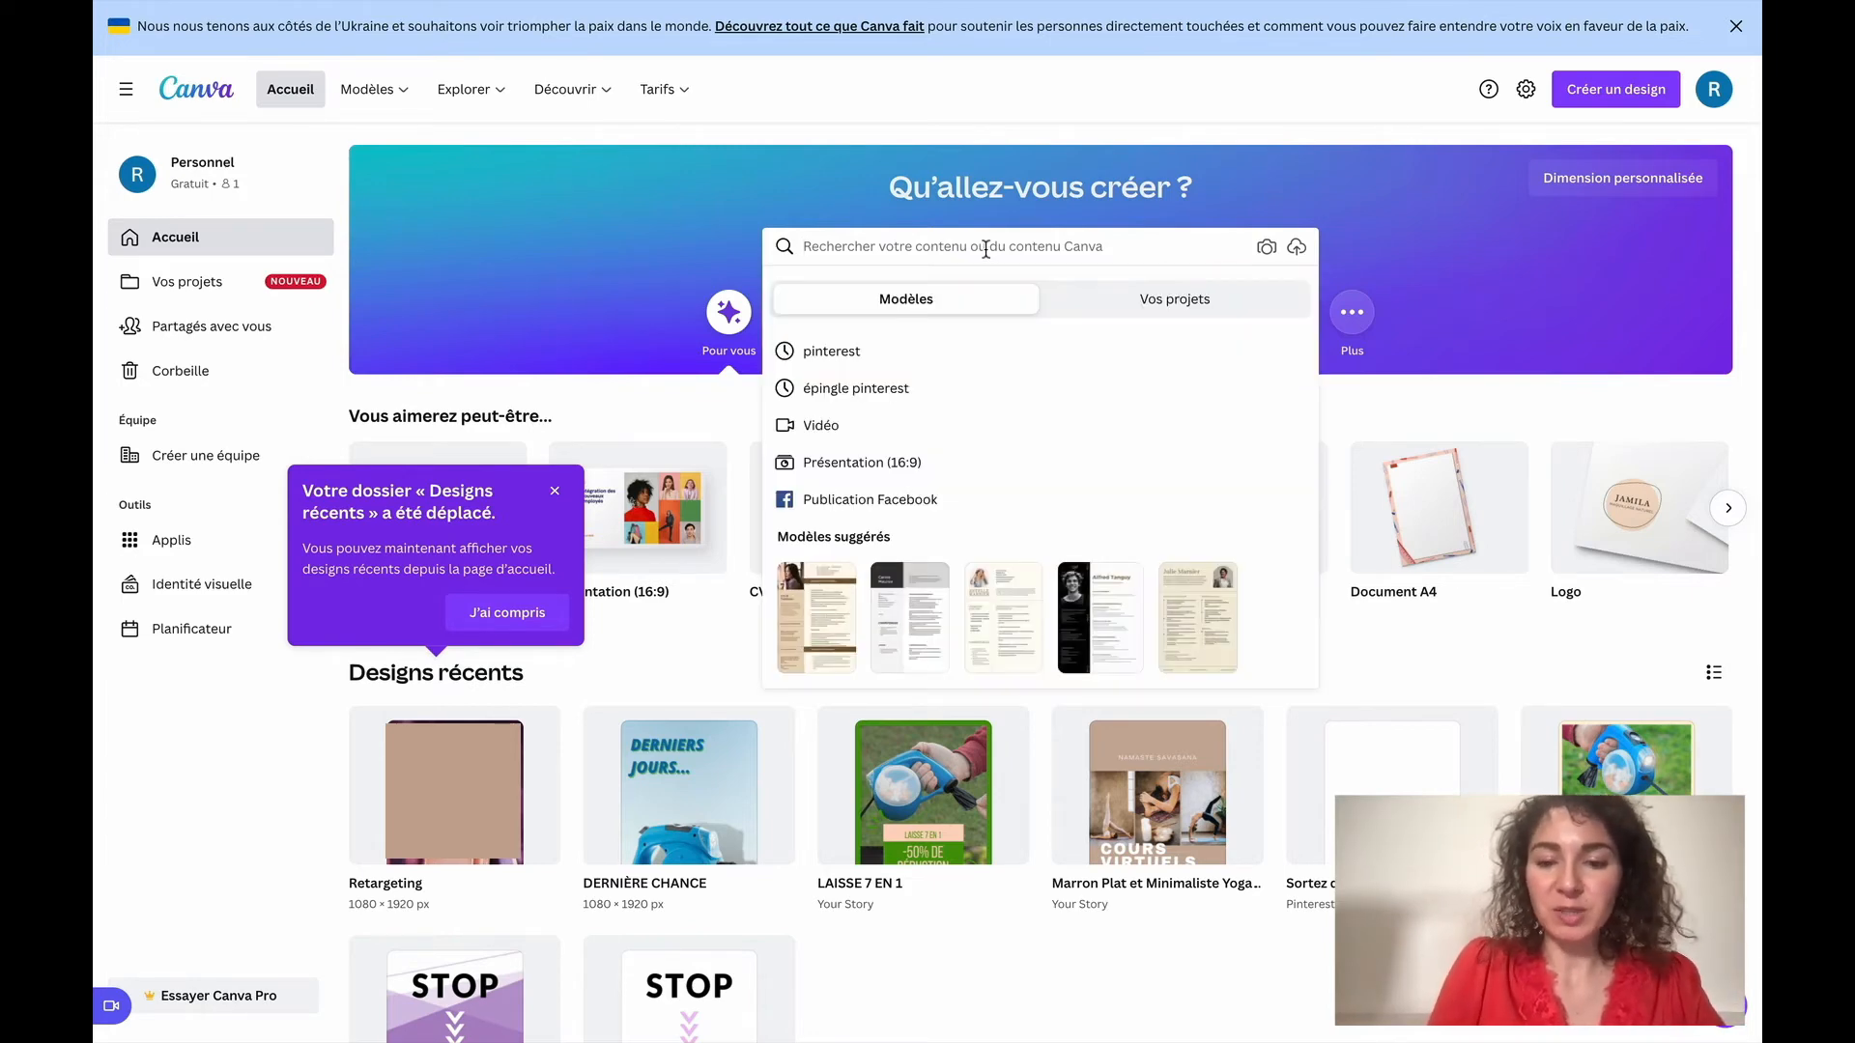
text(pinterest)
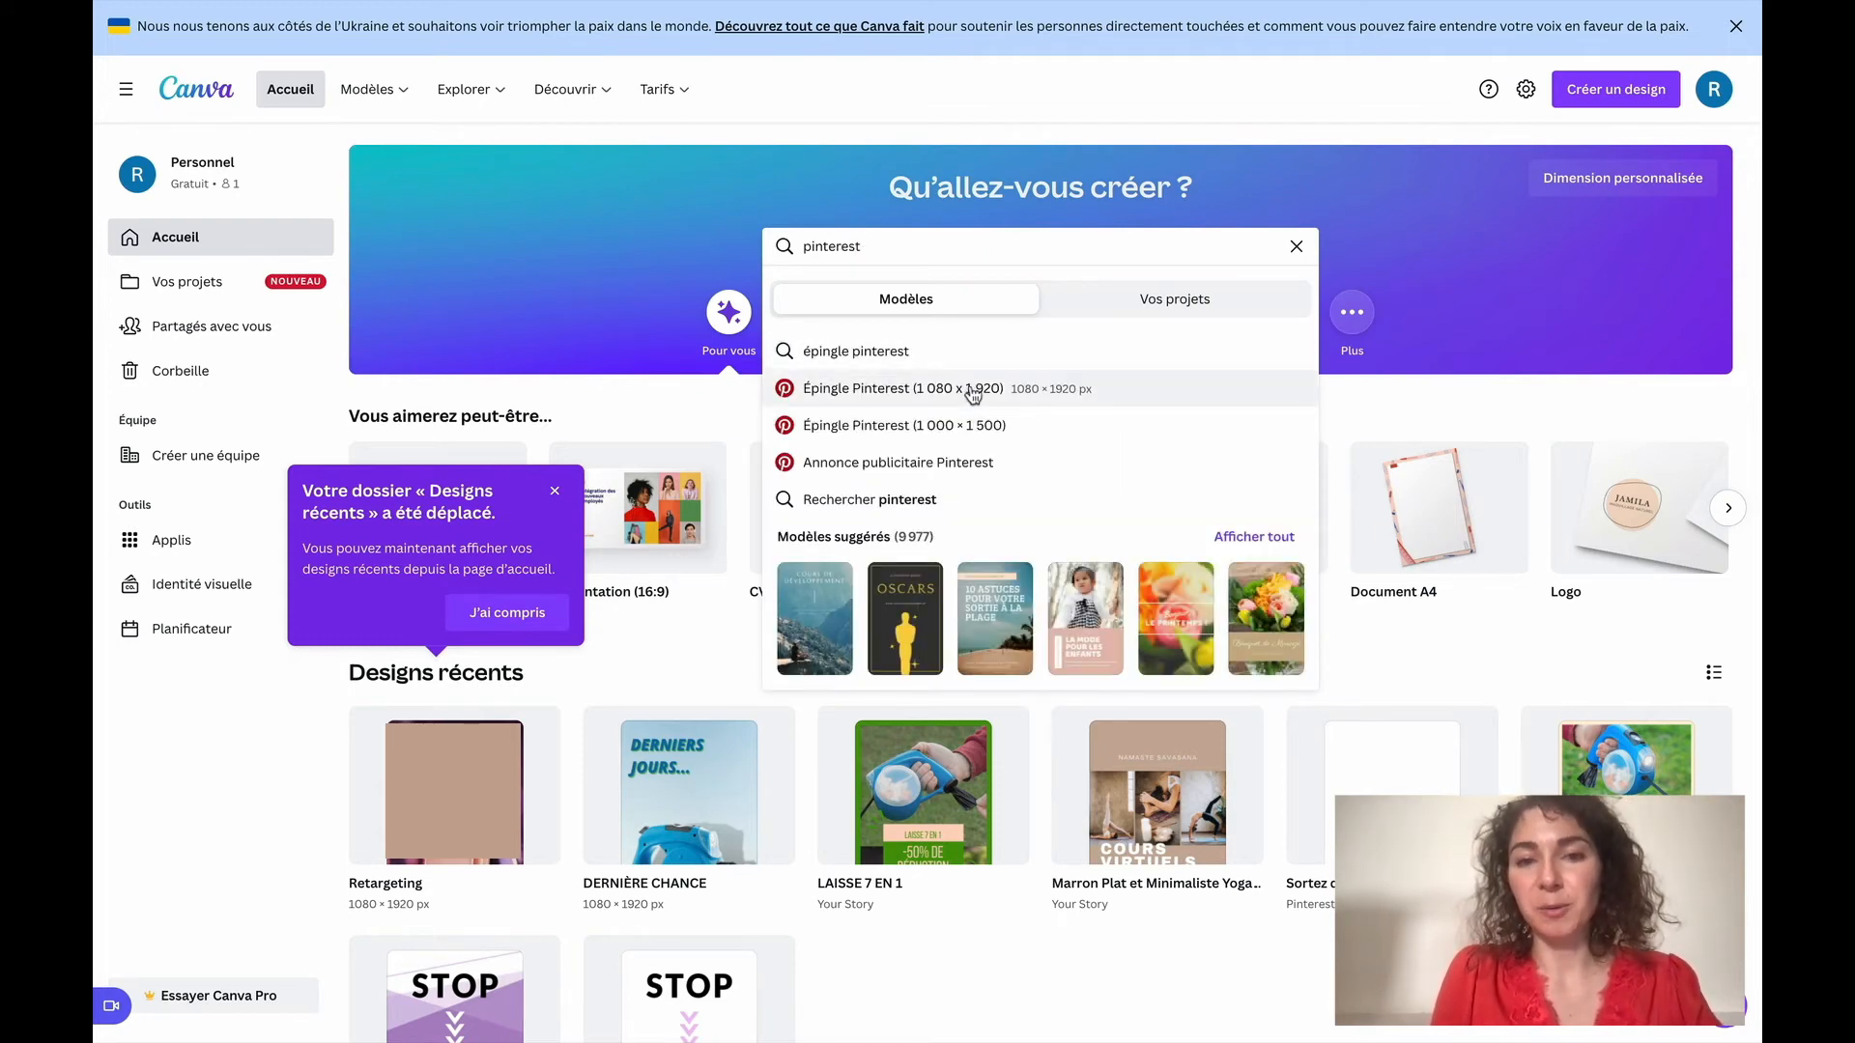
click(955, 437)
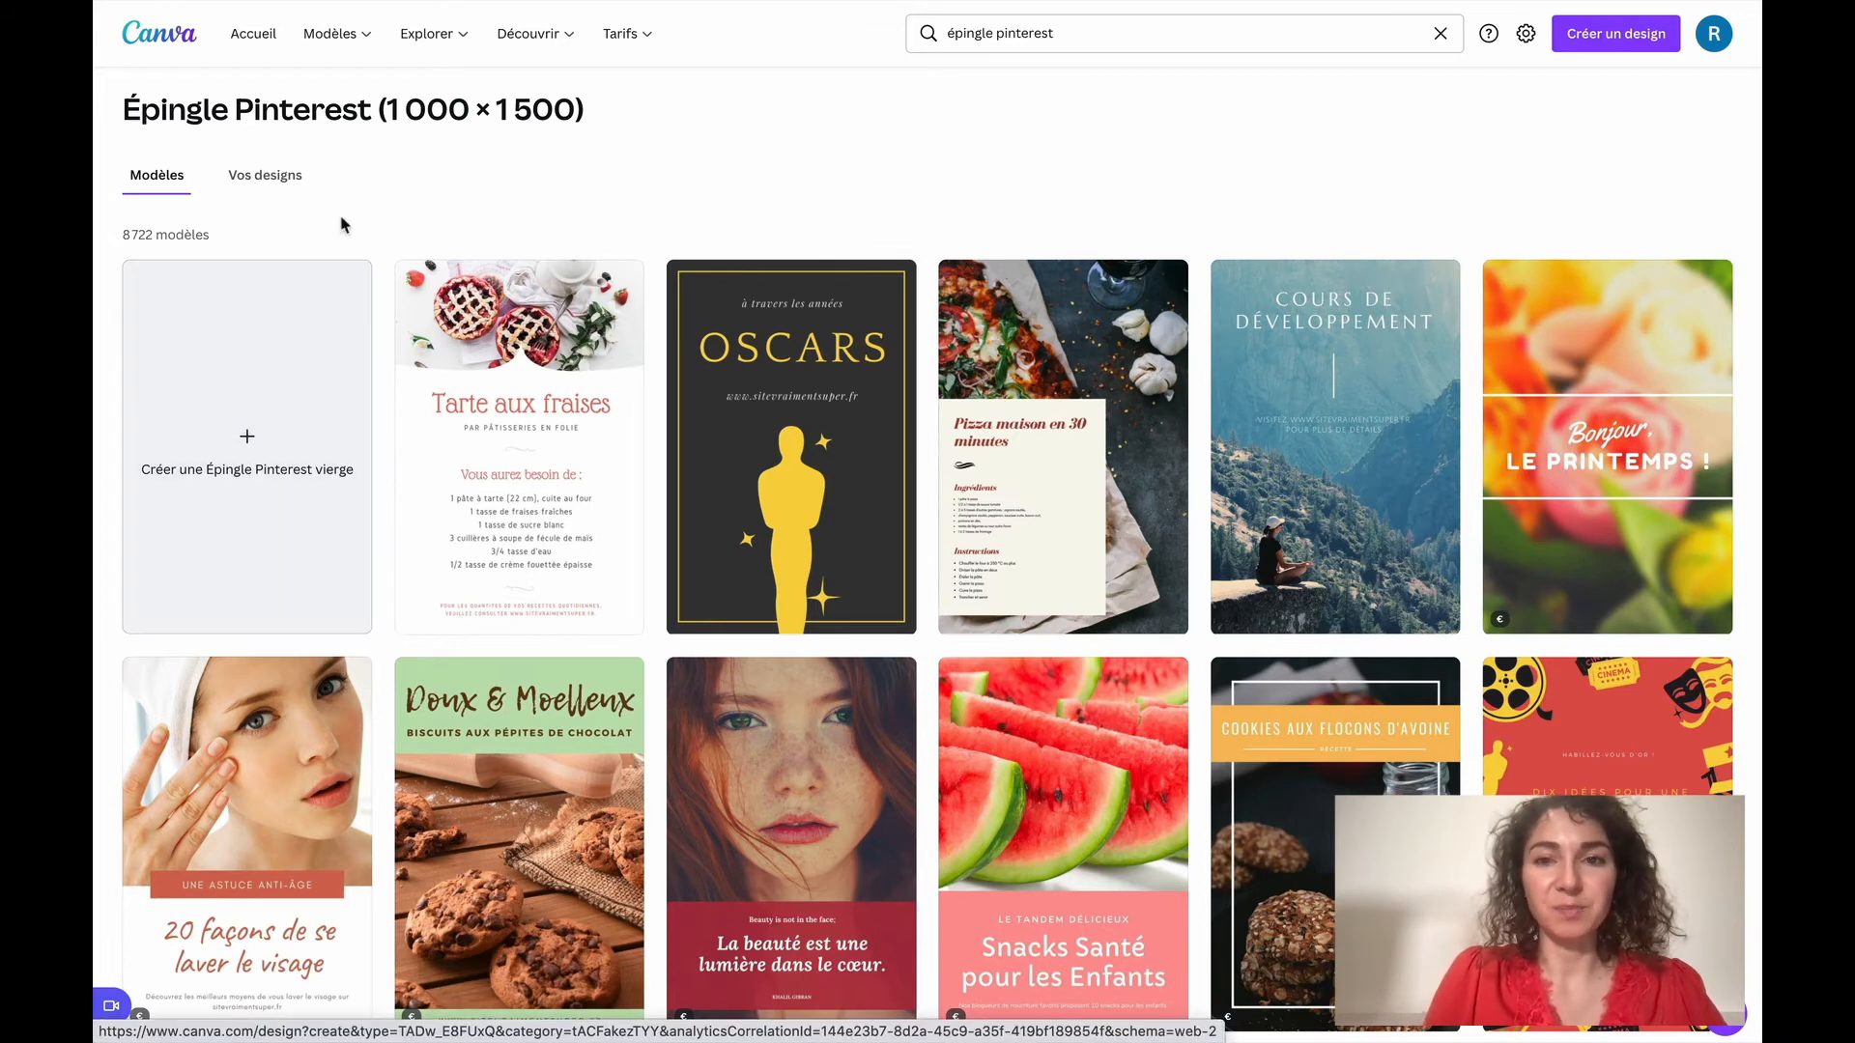
Look through the Pinterest pin templates to compare their layouts, themes, and free or paid status
scroll(719, 420, down, 9)
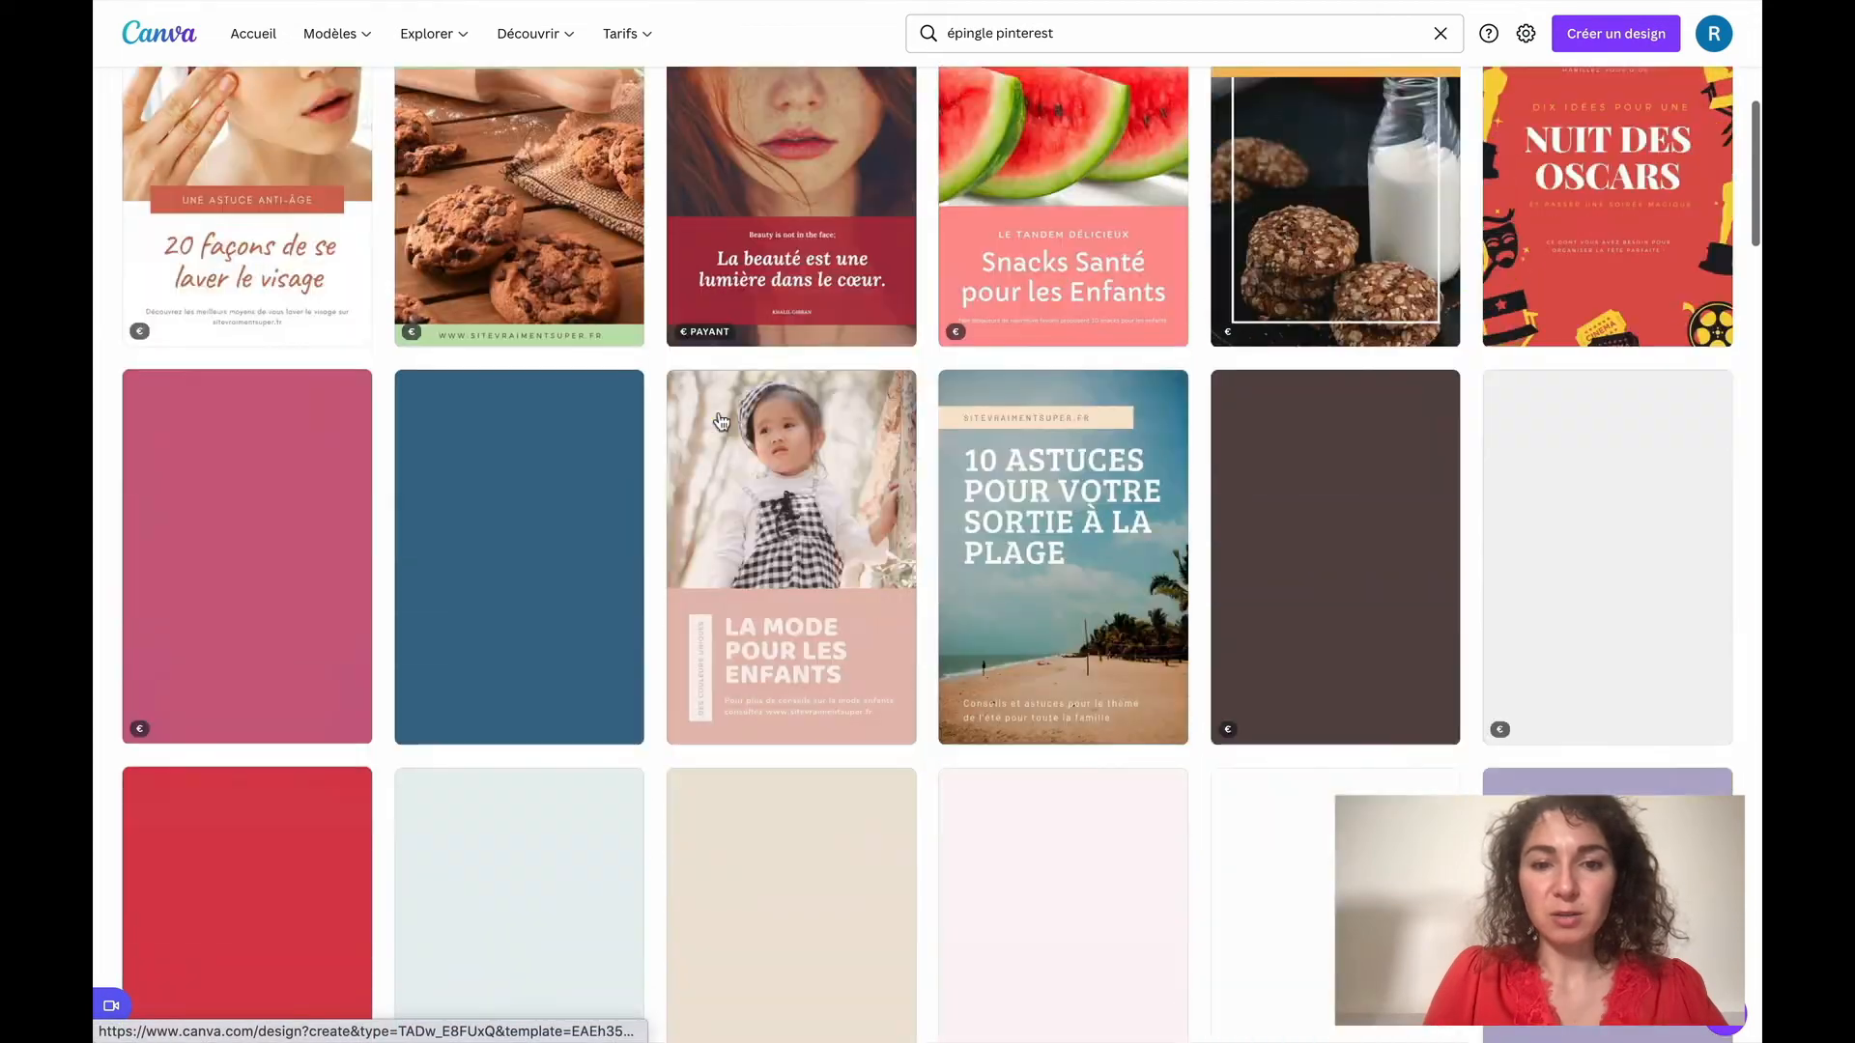
scroll(720, 420, down, 10)
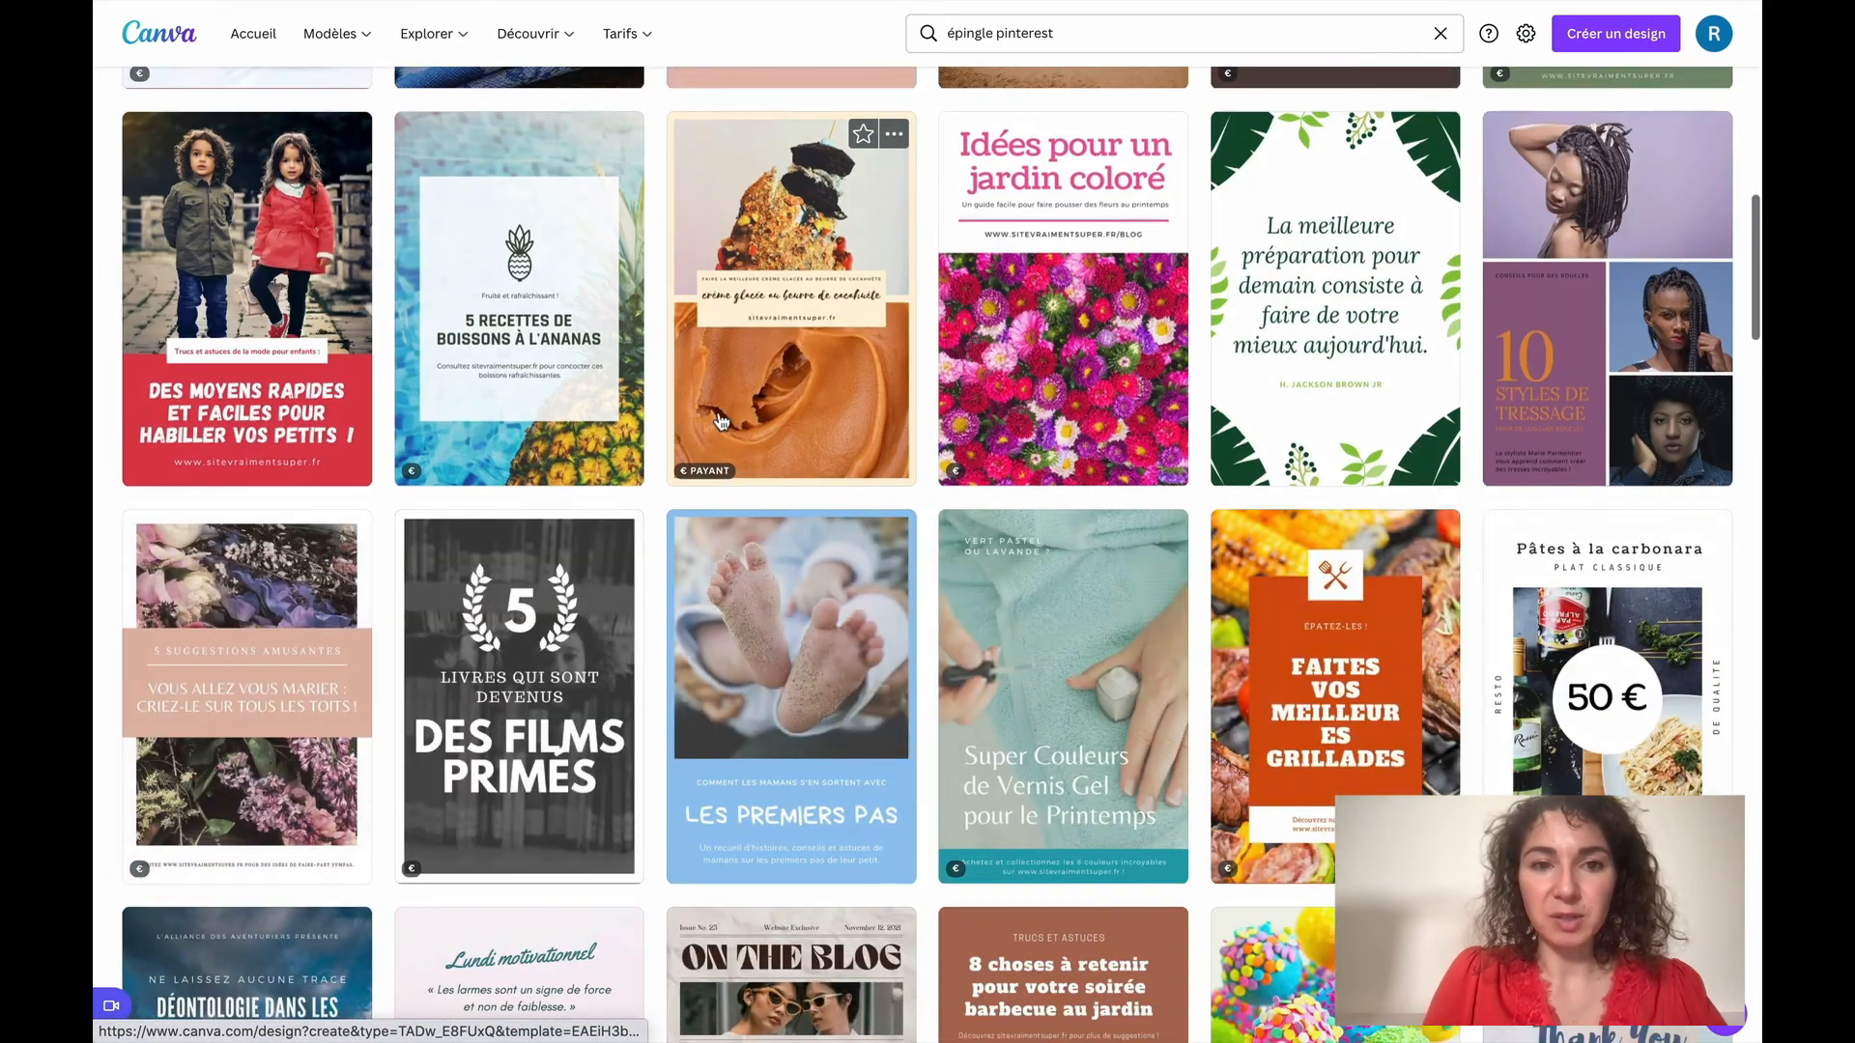
scroll(719, 420, up, 3)
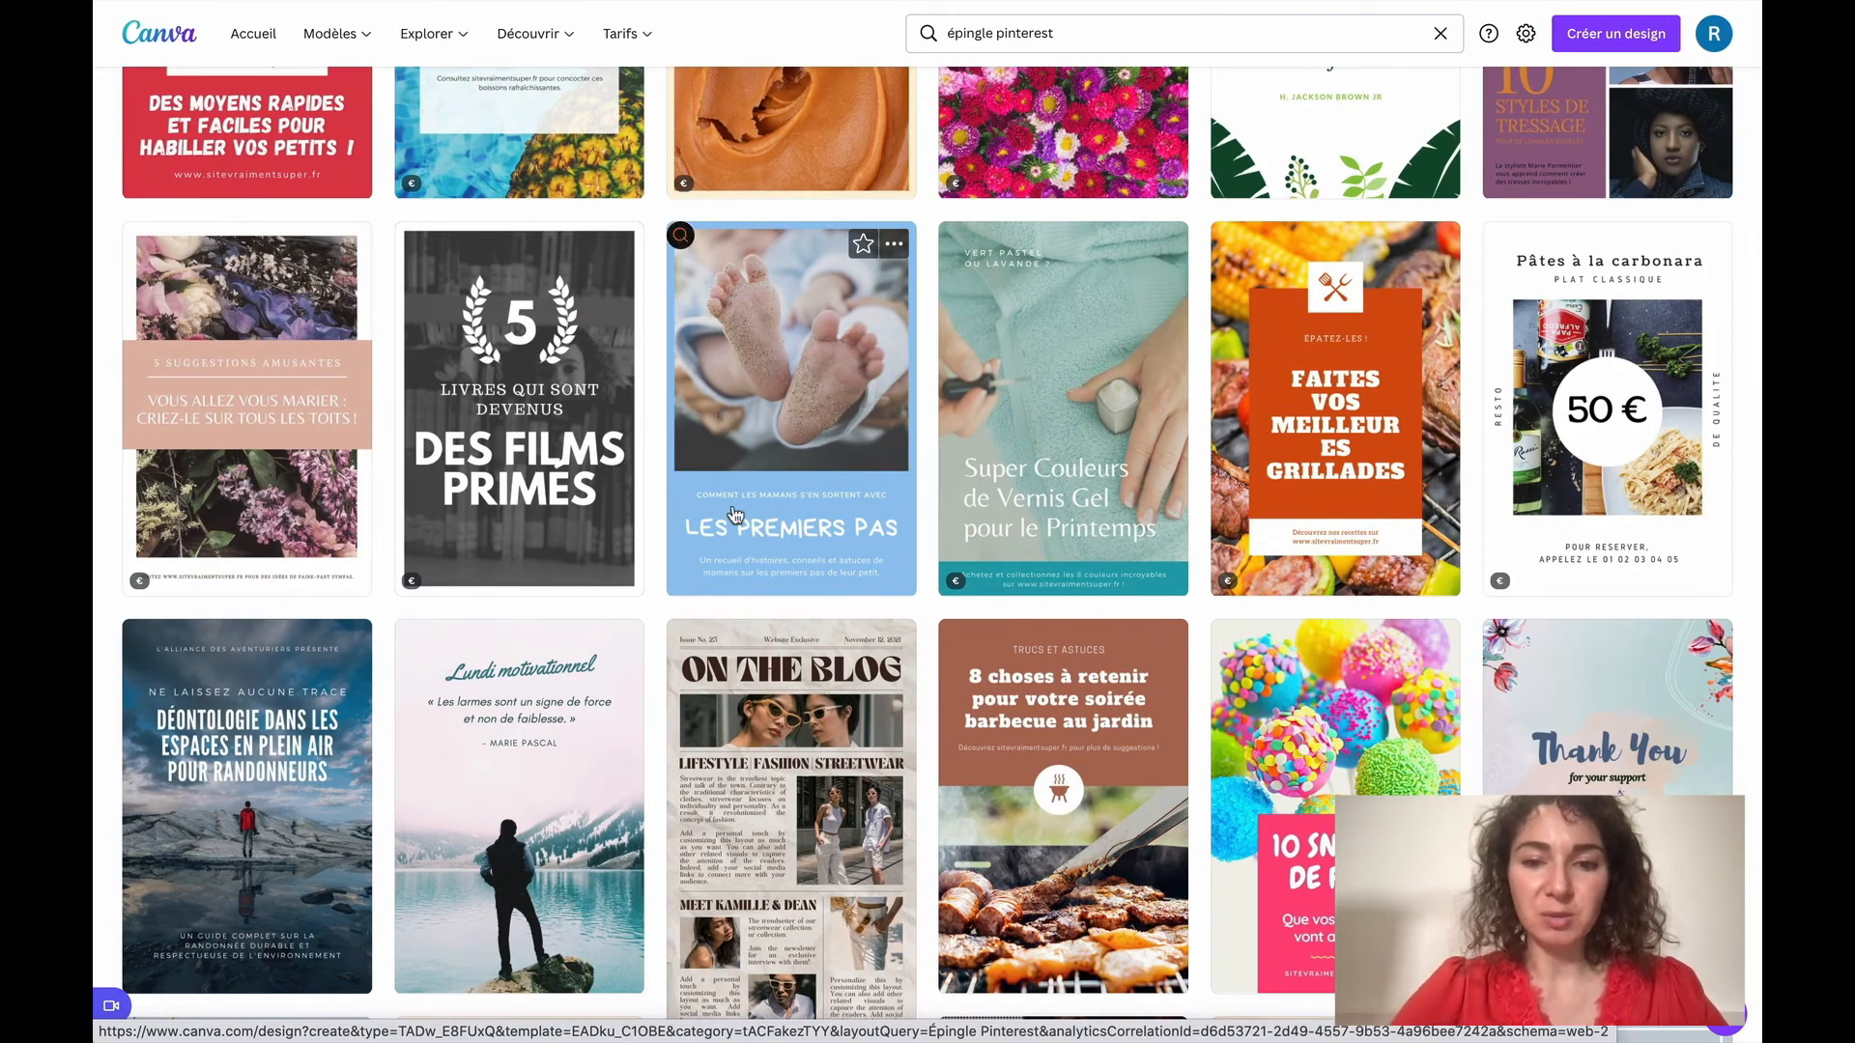
scroll(734, 515, down, 6)
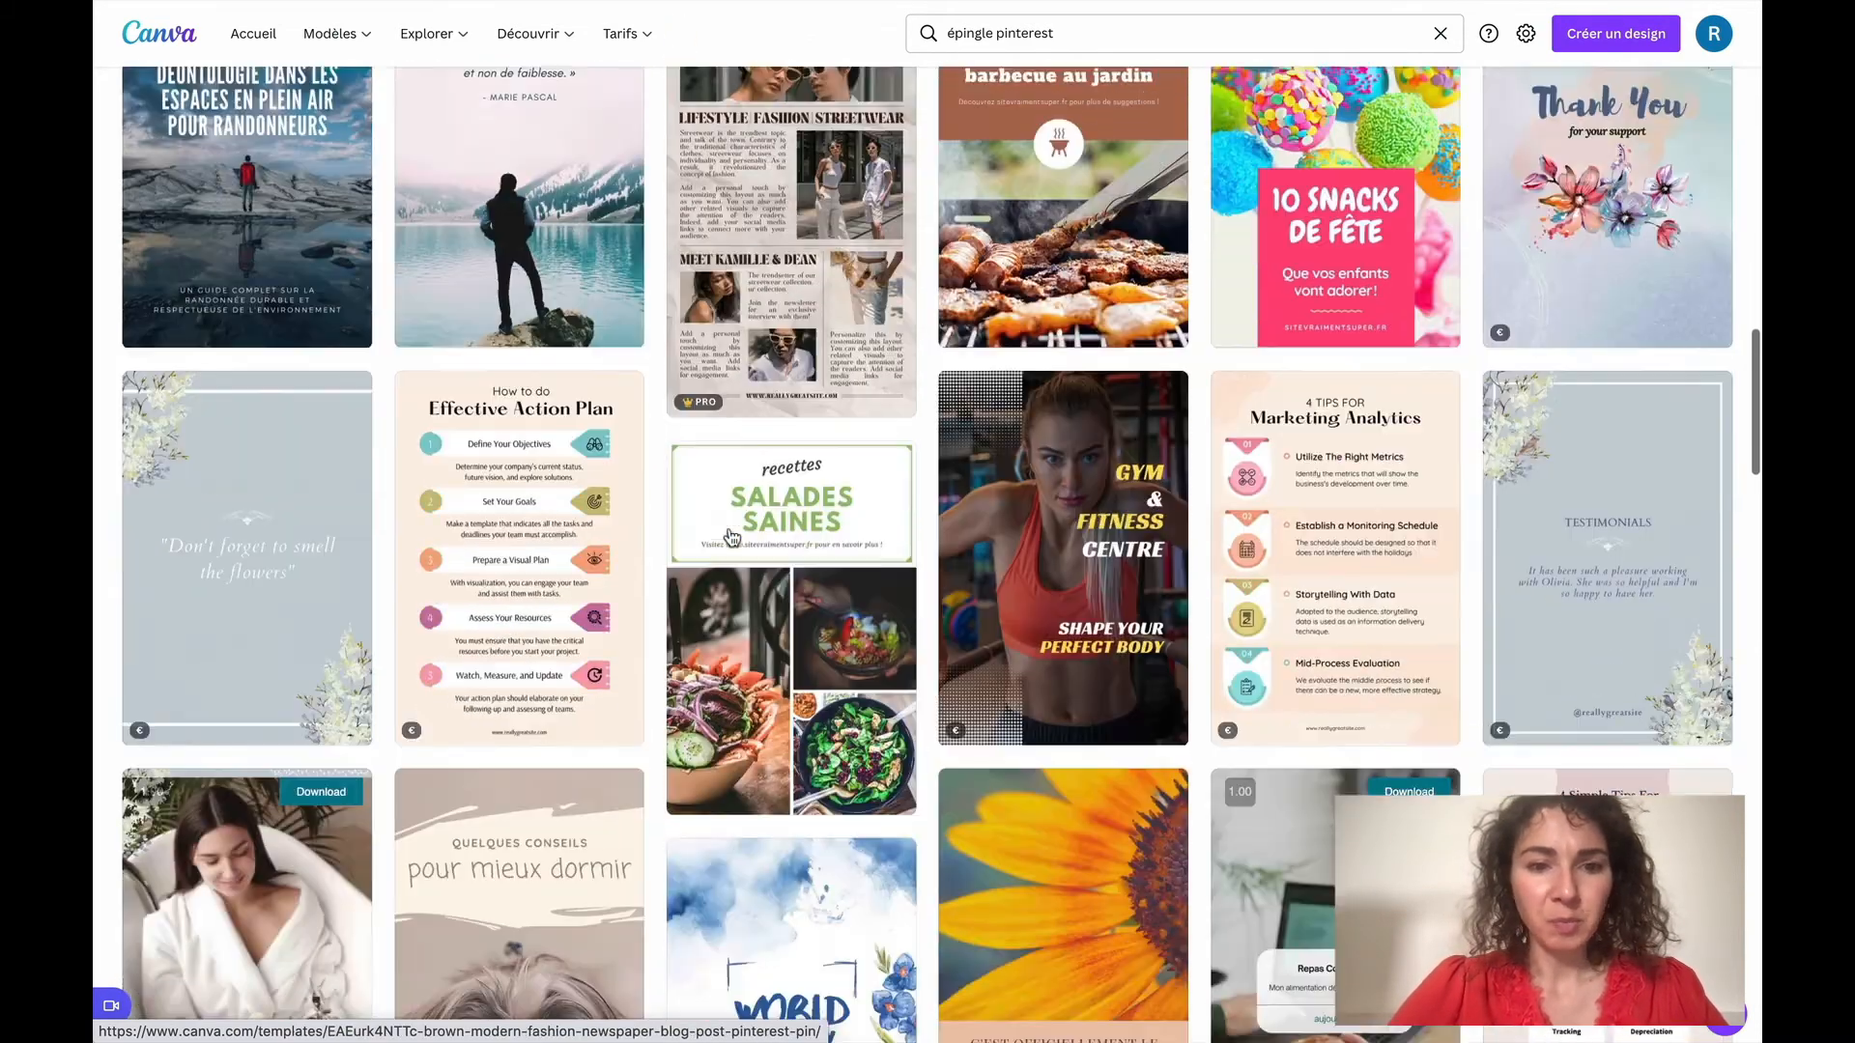
scroll(732, 537, down, 3)
scroll(731, 537, down, 2)
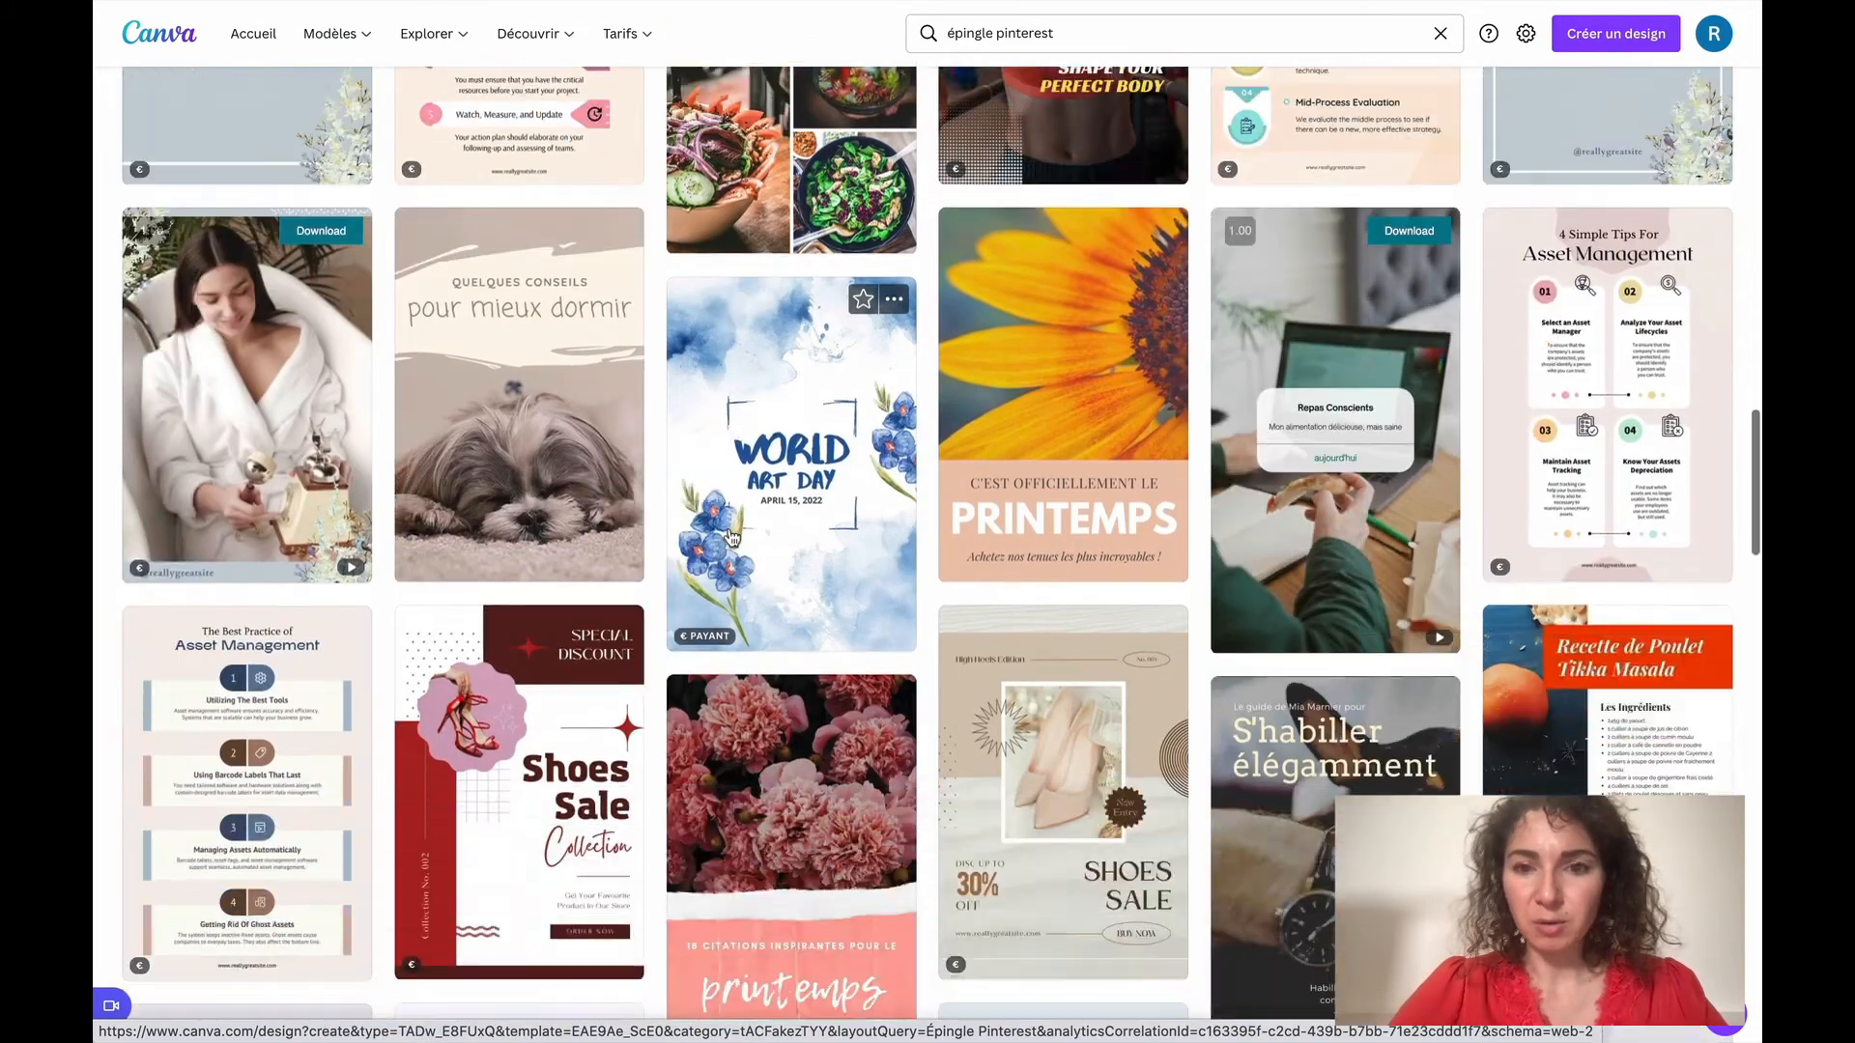
scroll(731, 537, down, 1)
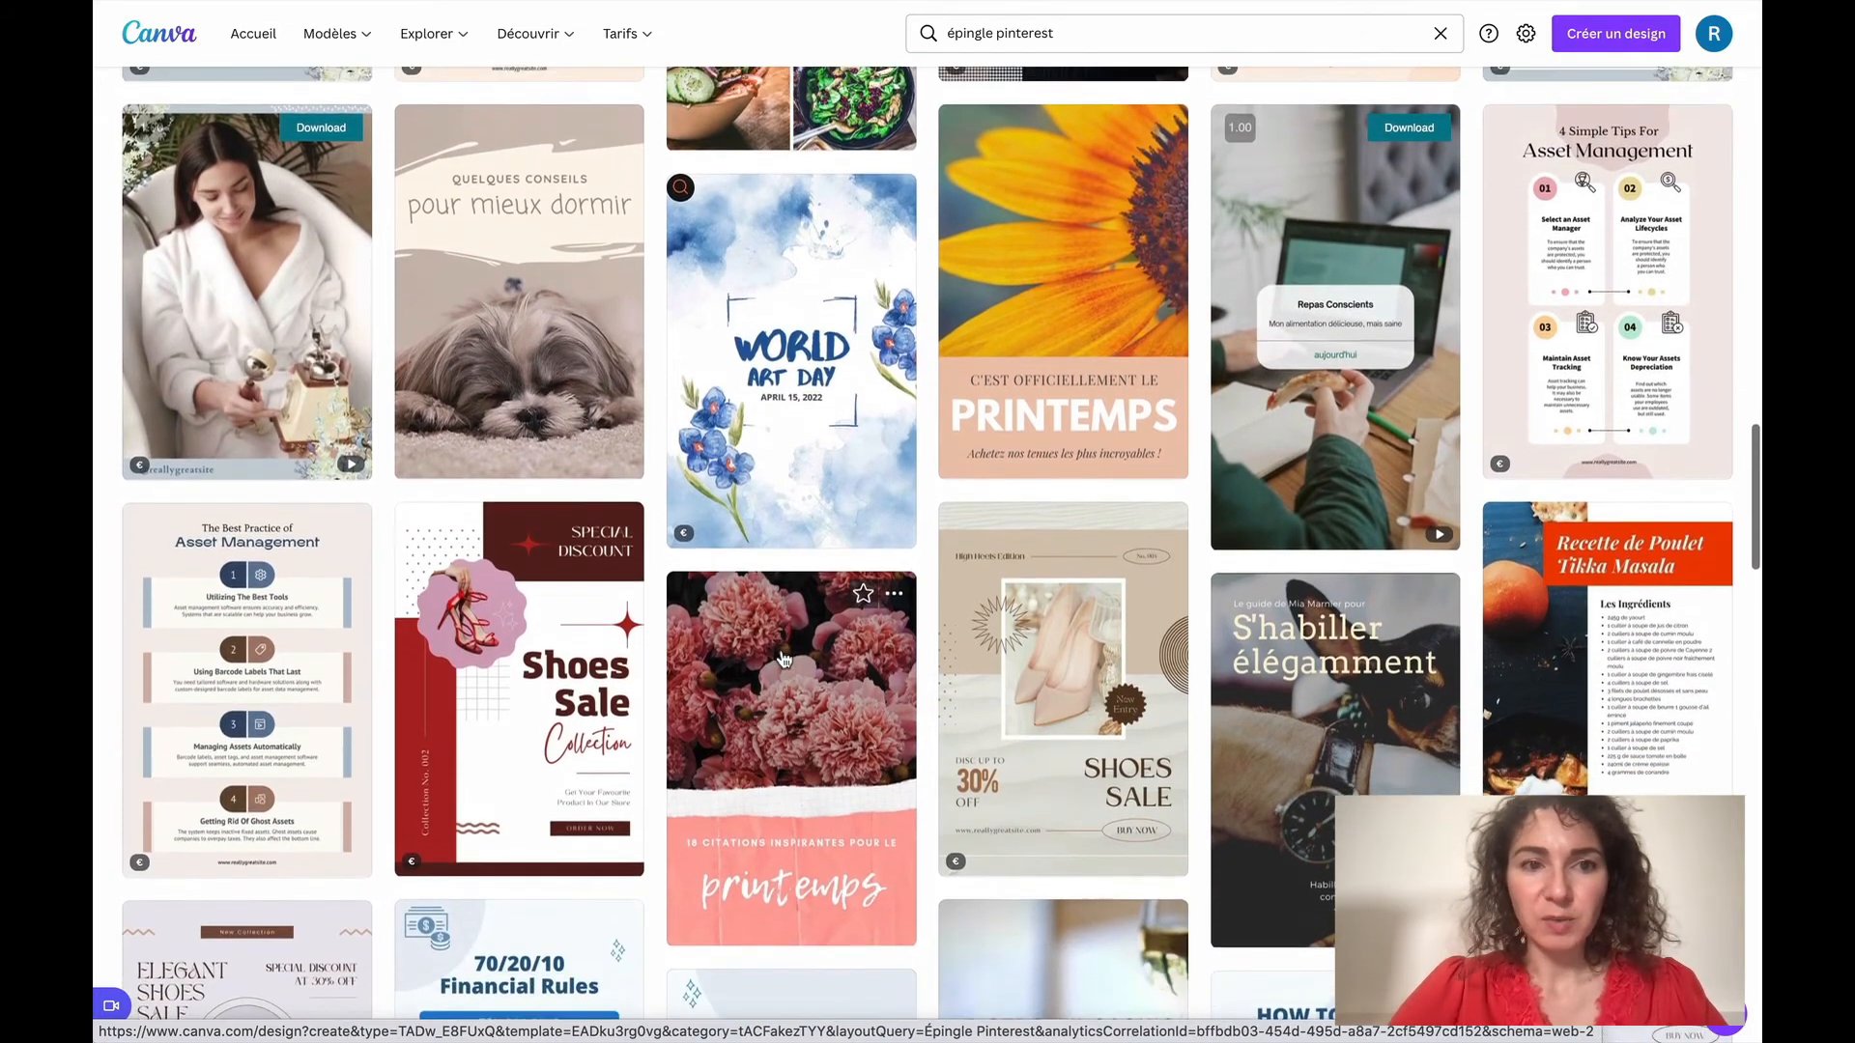
scroll(784, 659, down, 1)
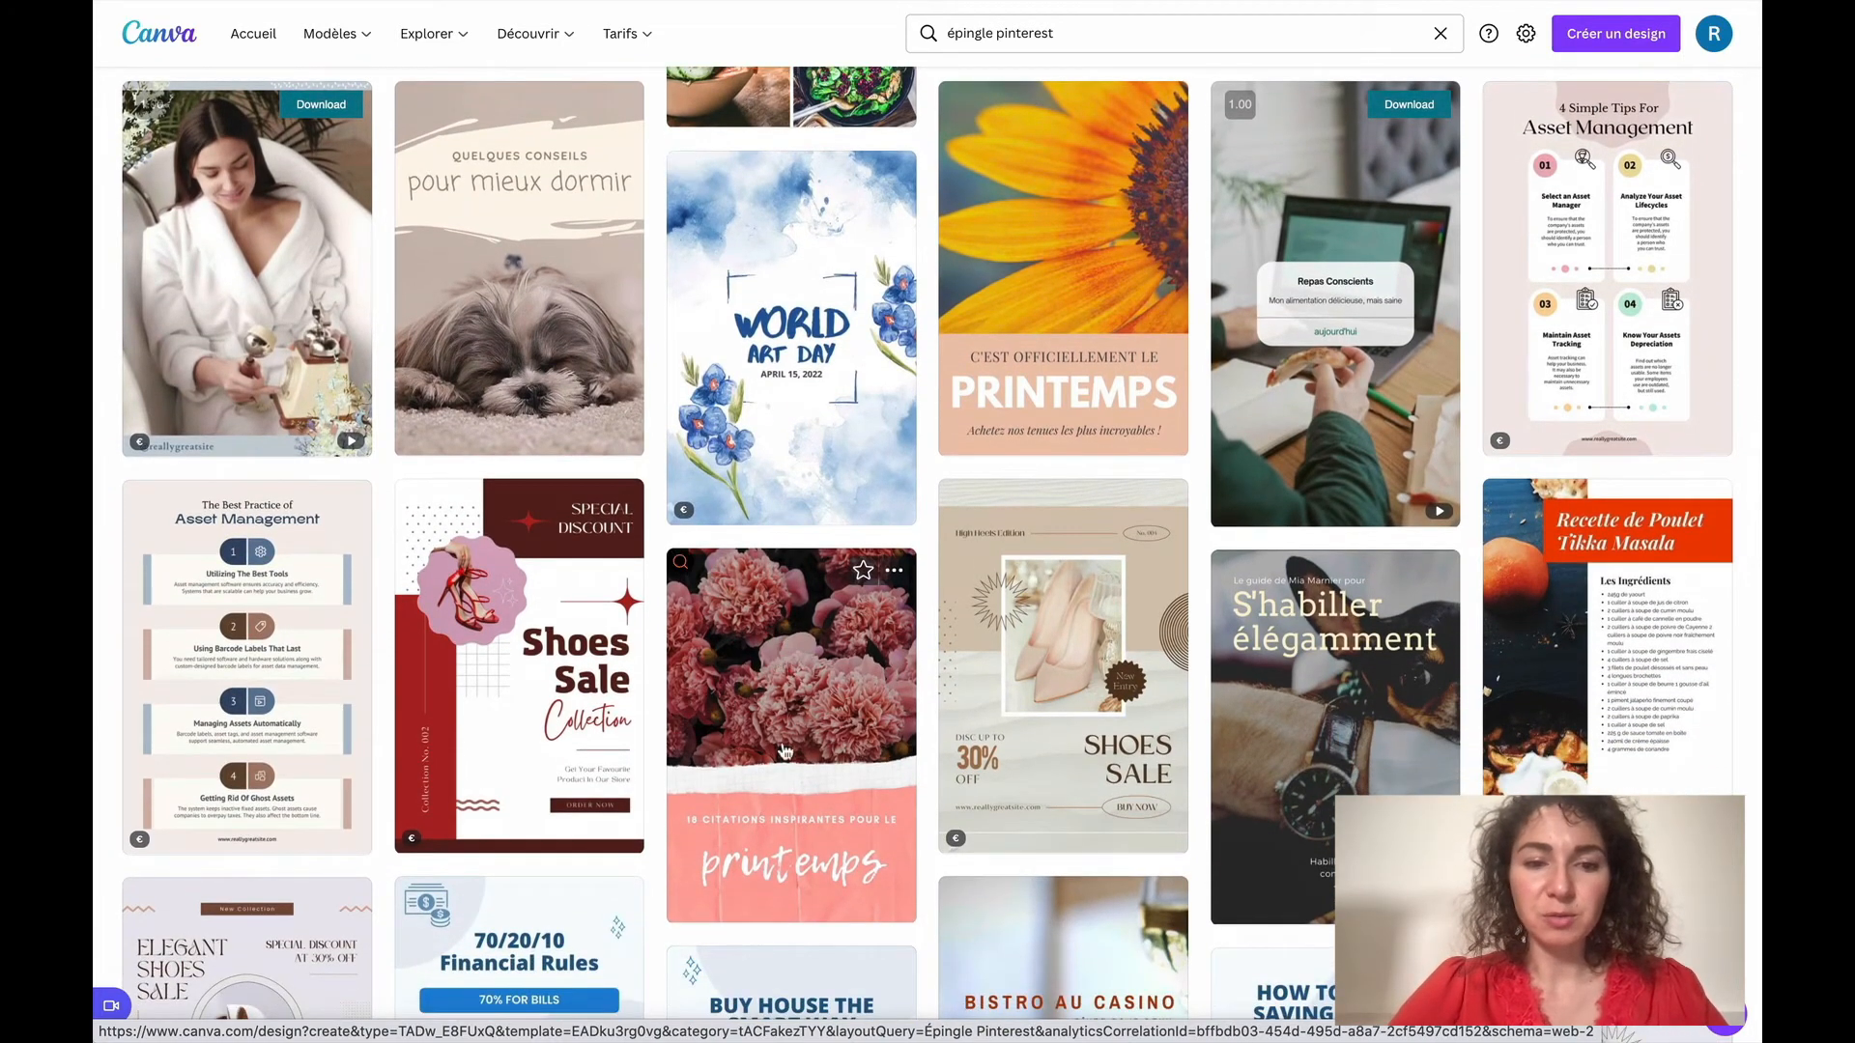
scroll(784, 752, down, 6)
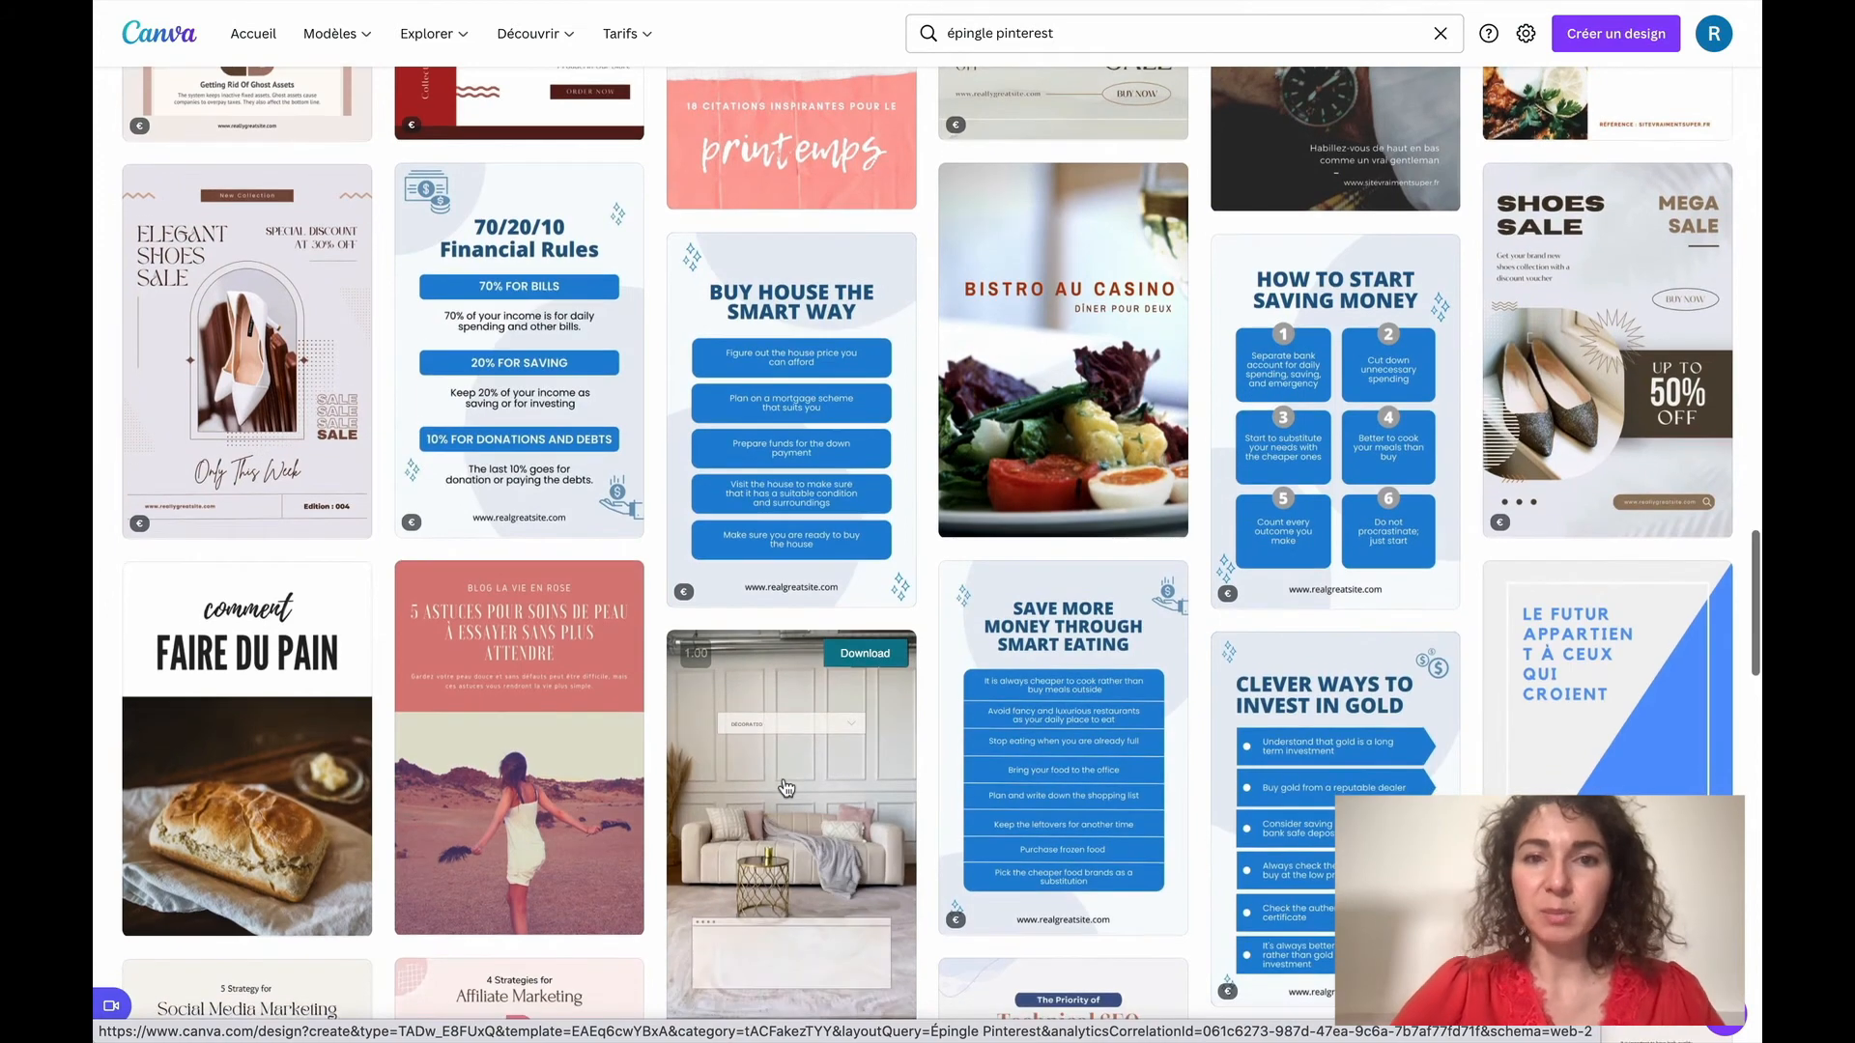
scroll(785, 789, down, 1)
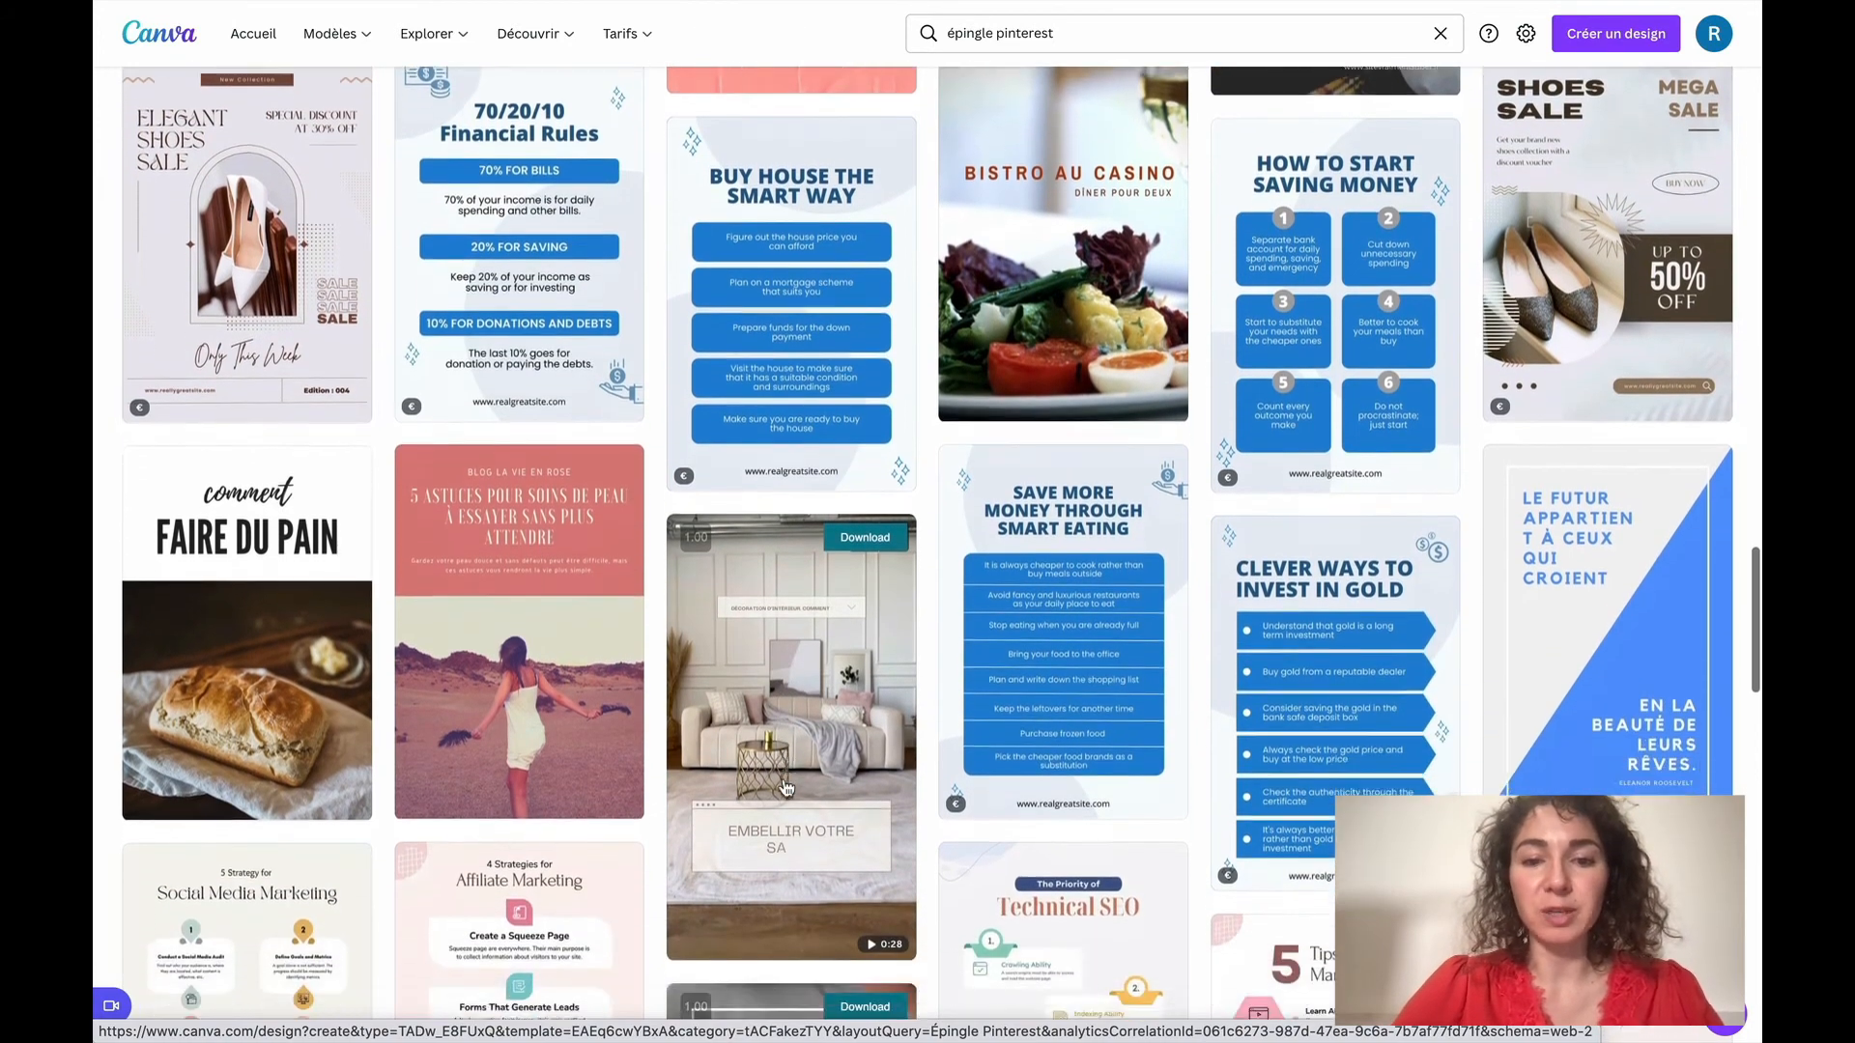
scroll(788, 788, down, 7)
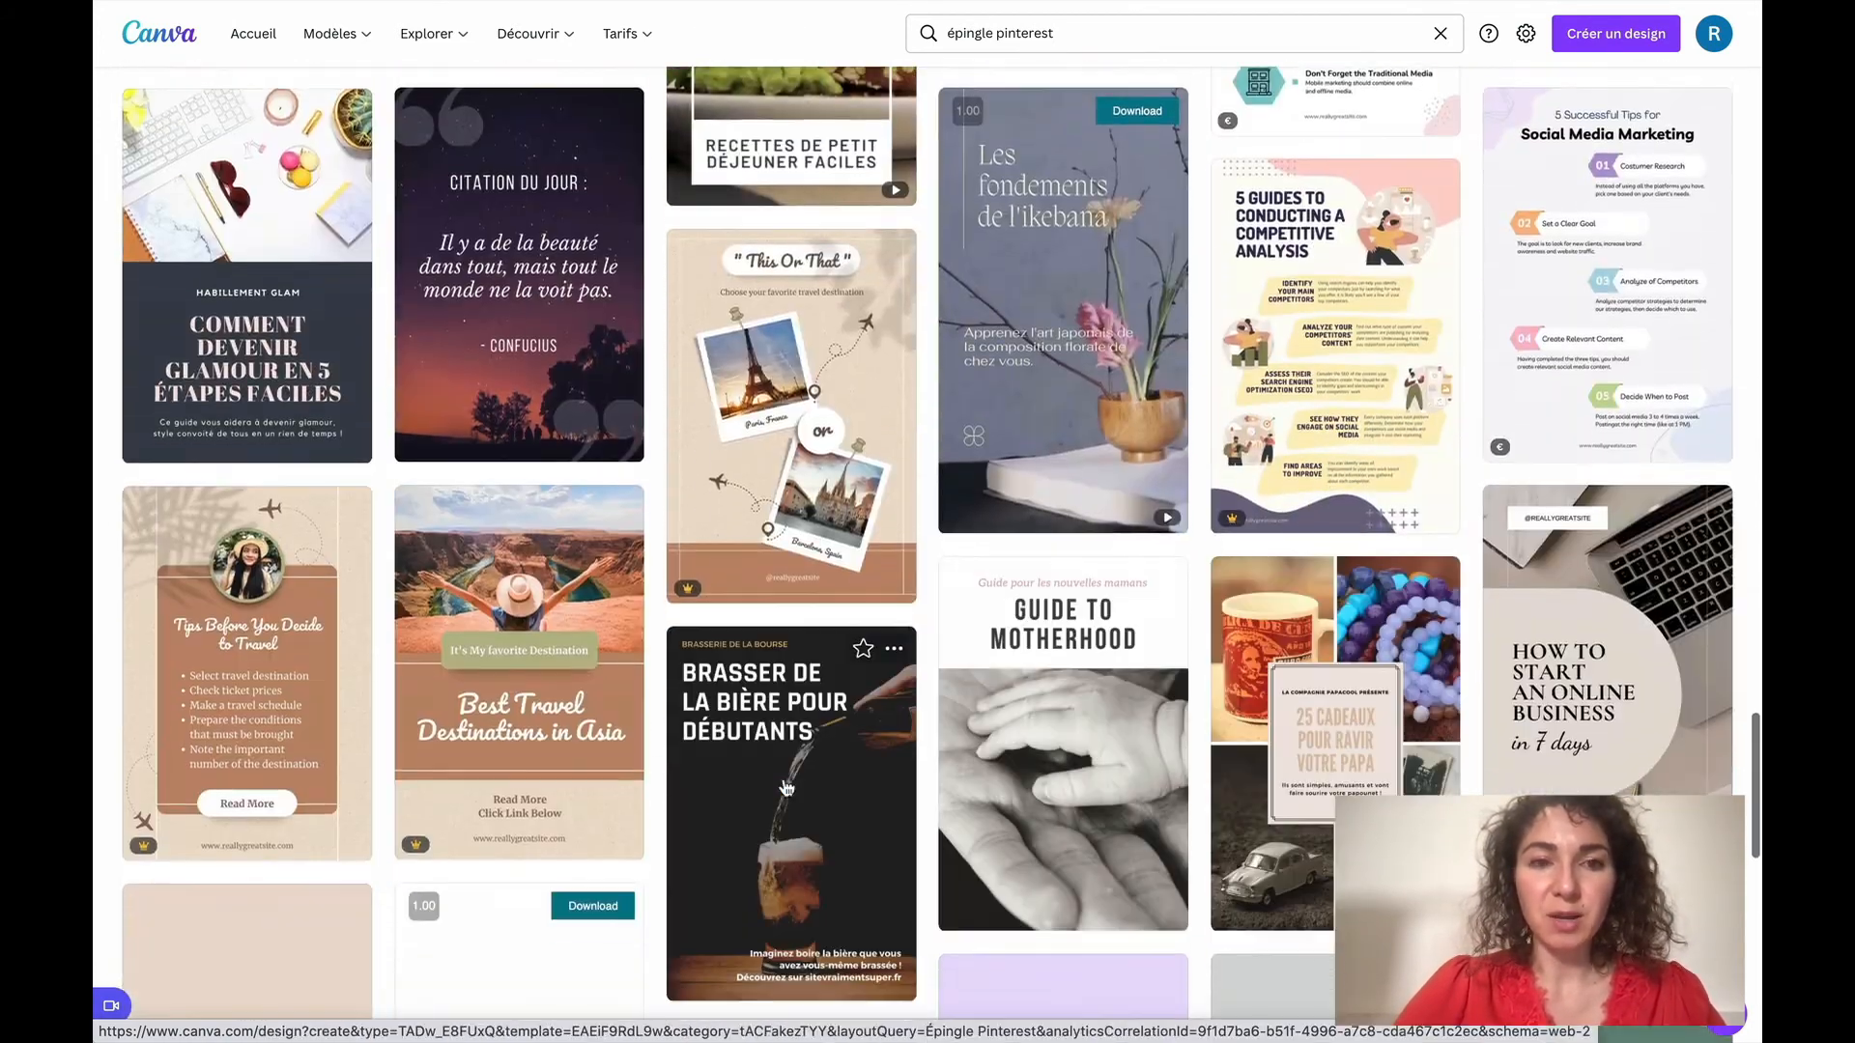
scroll(787, 788, down, 6)
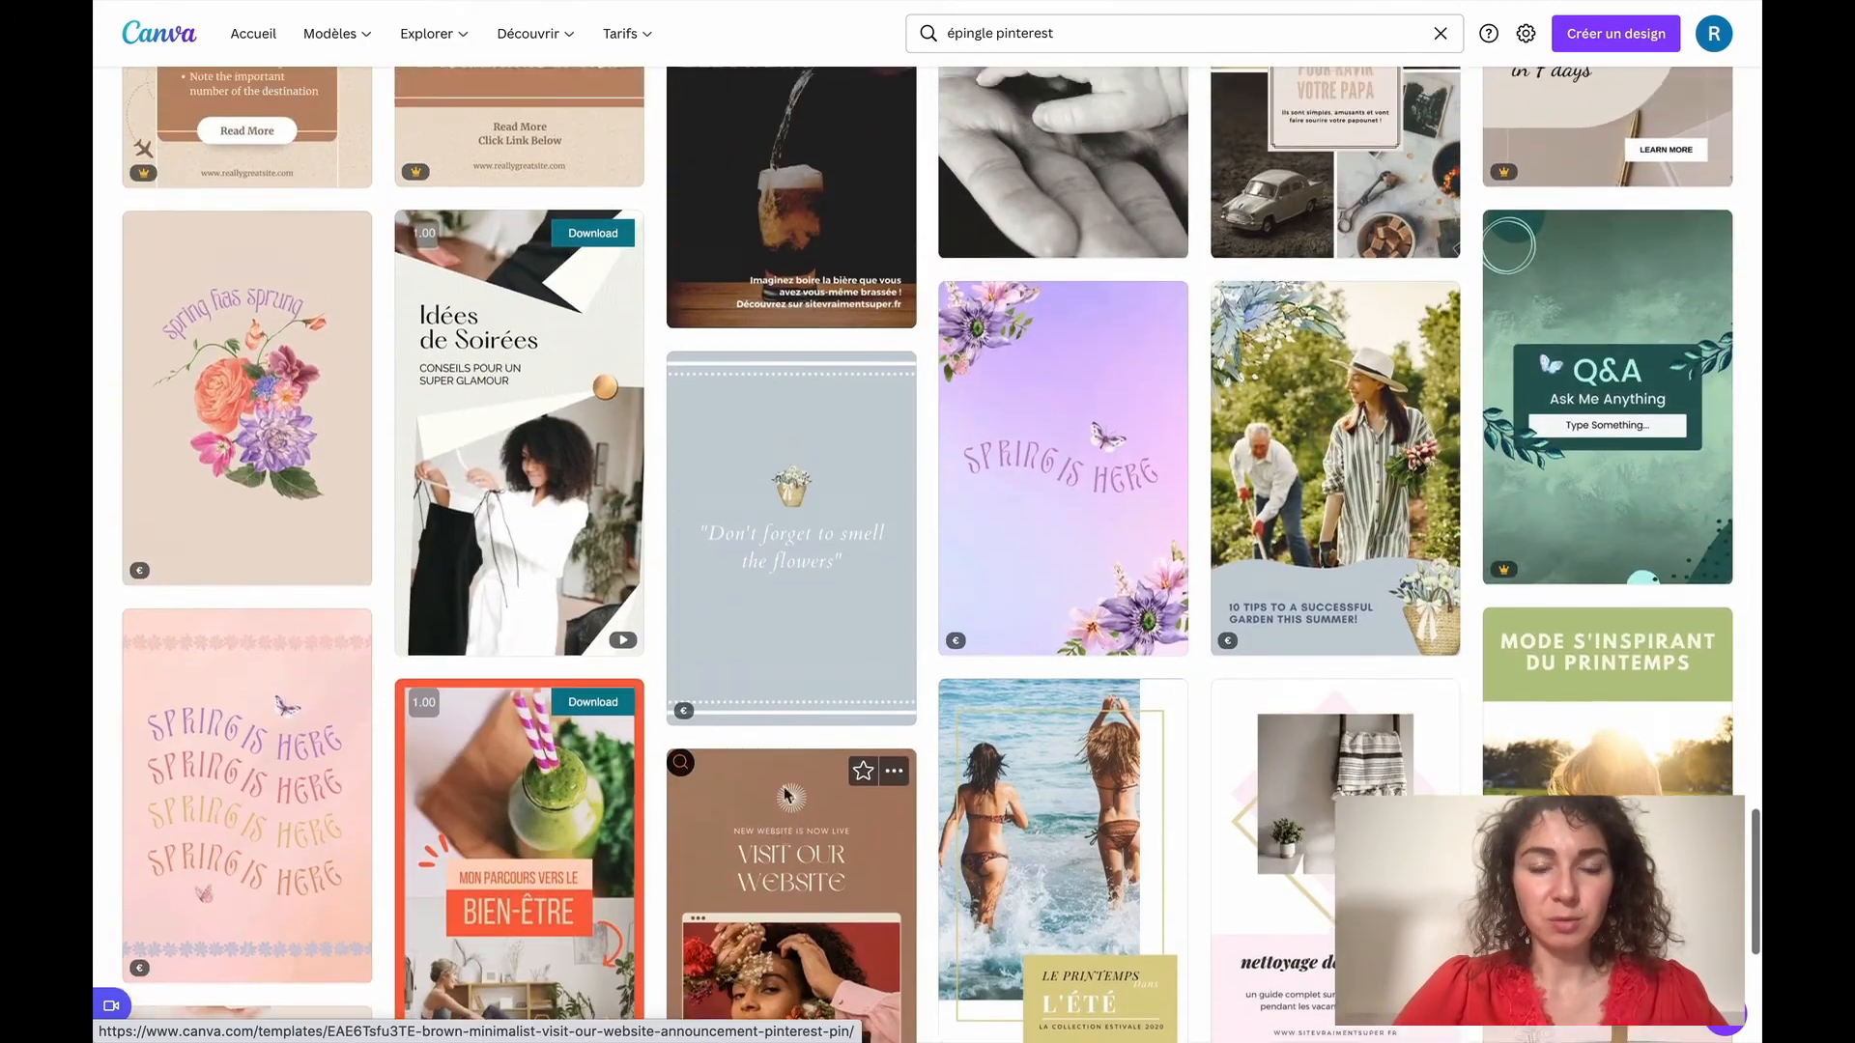
scroll(788, 788, down, 5)
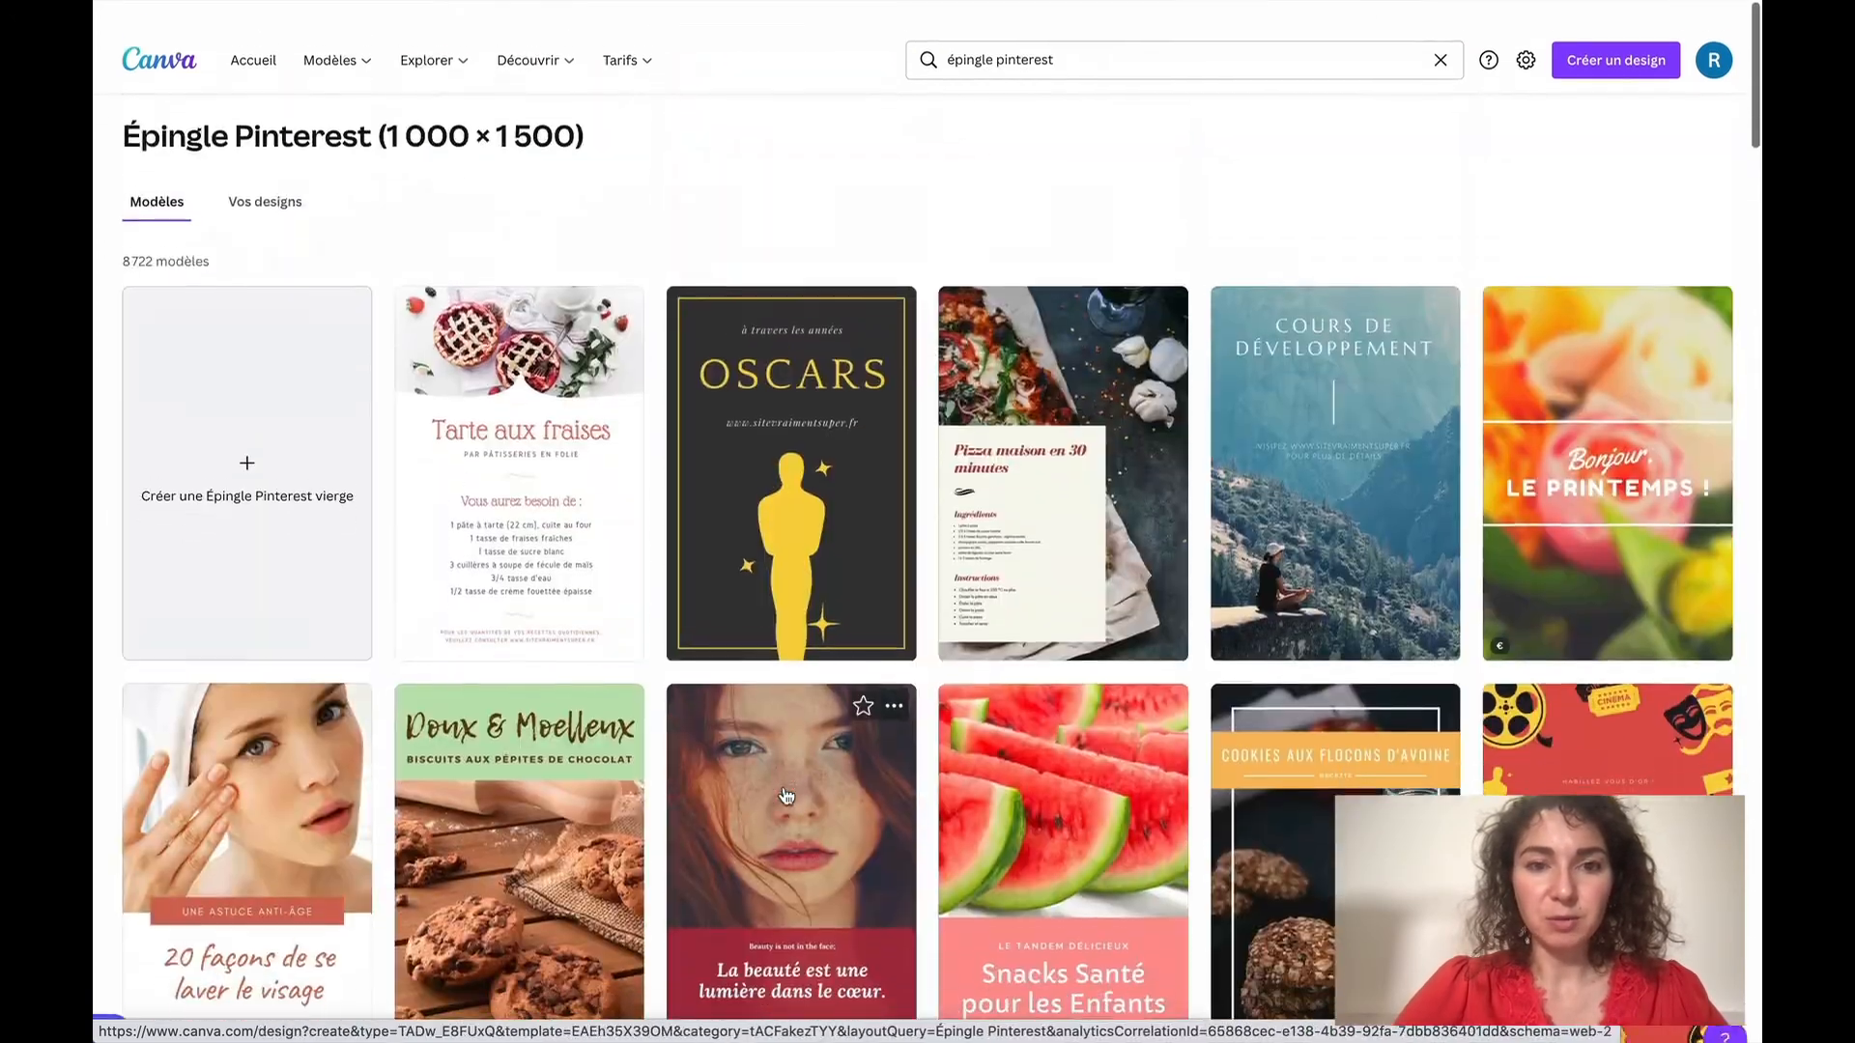
scroll(787, 792, down, 5)
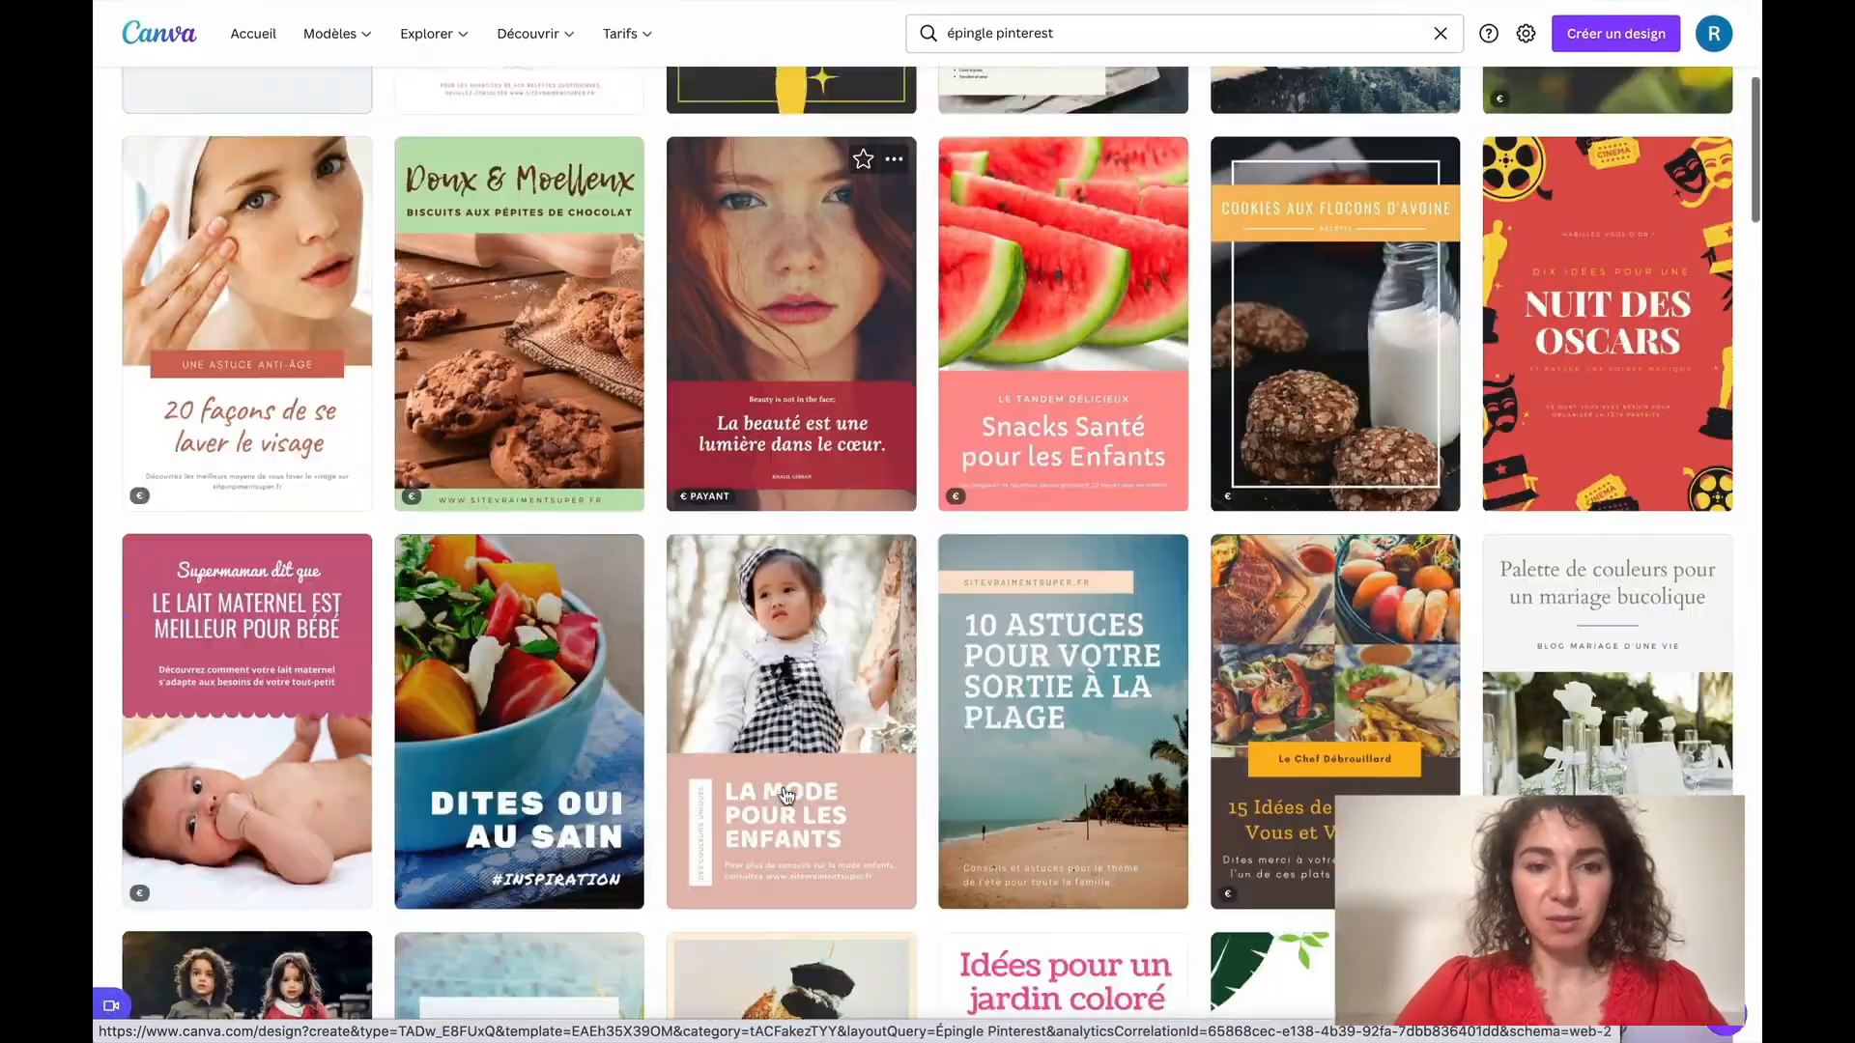
scroll(787, 796, down, 1)
scroll(829, 727, up, 1)
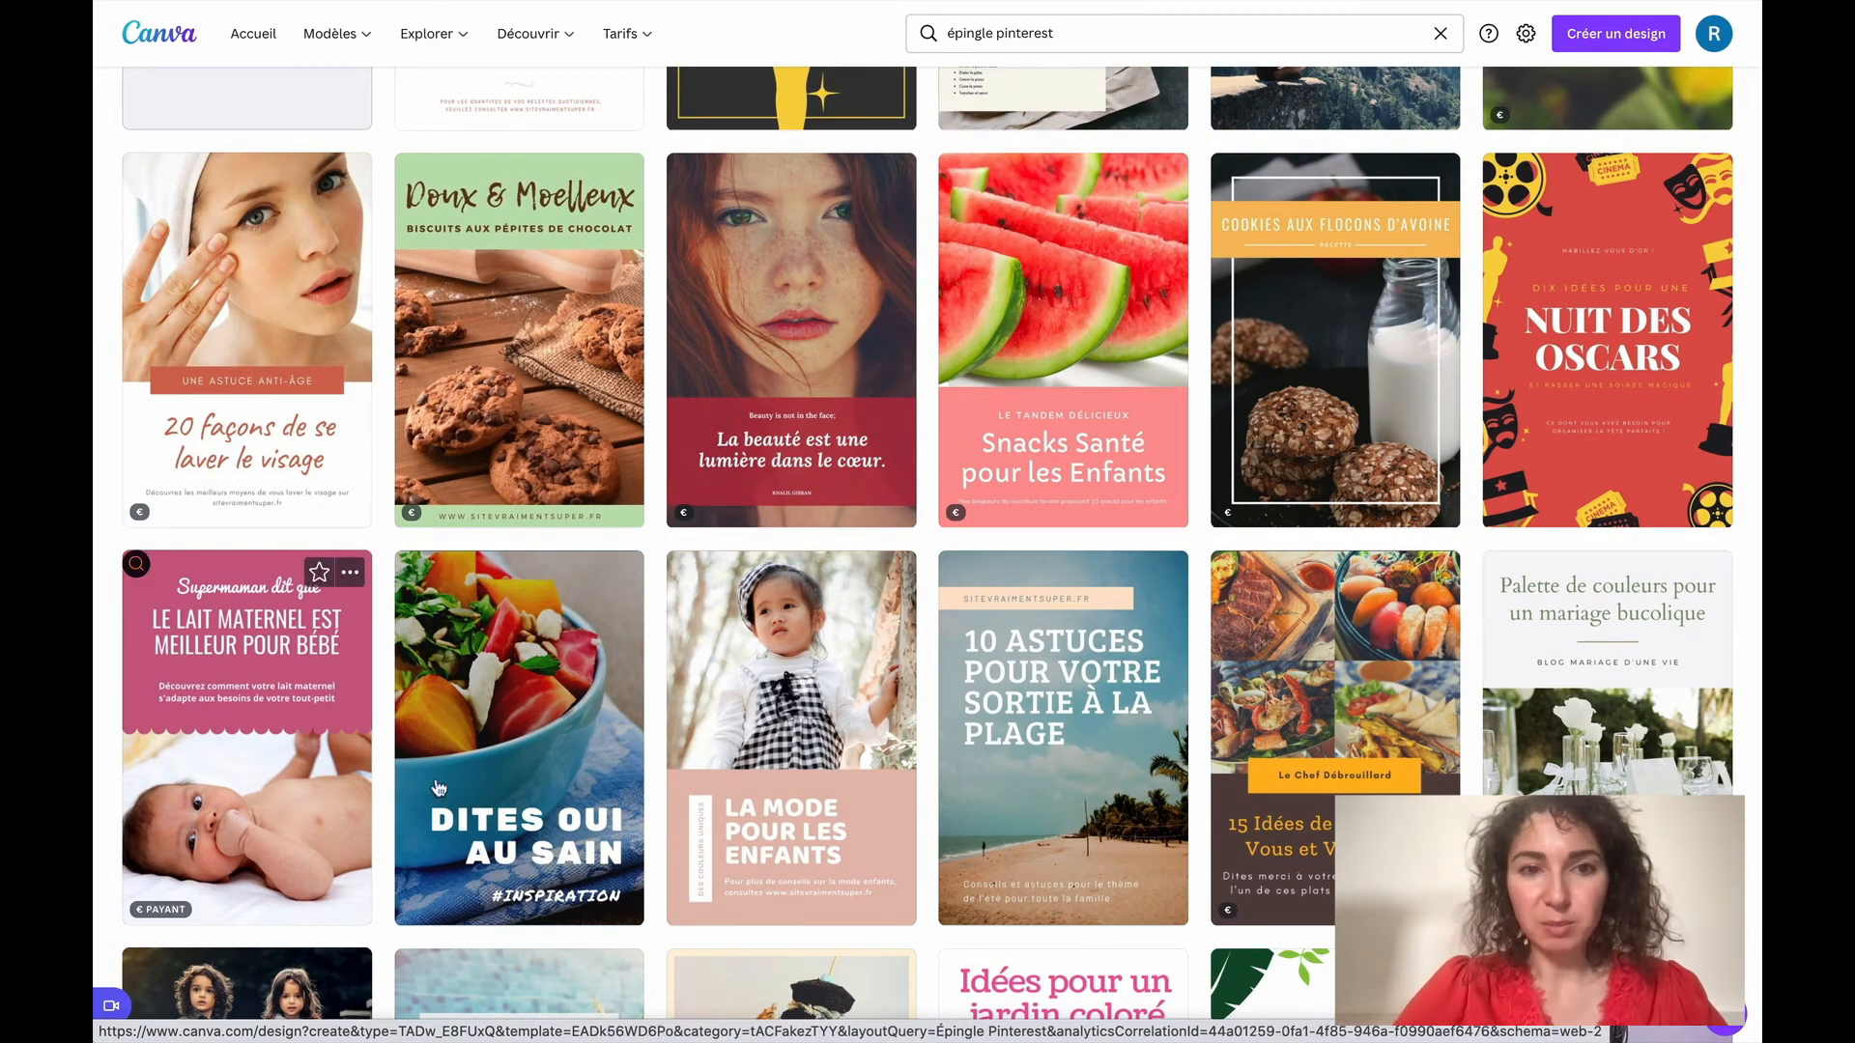
scroll(871, 766, up, 2)
scroll(870, 766, down, 8)
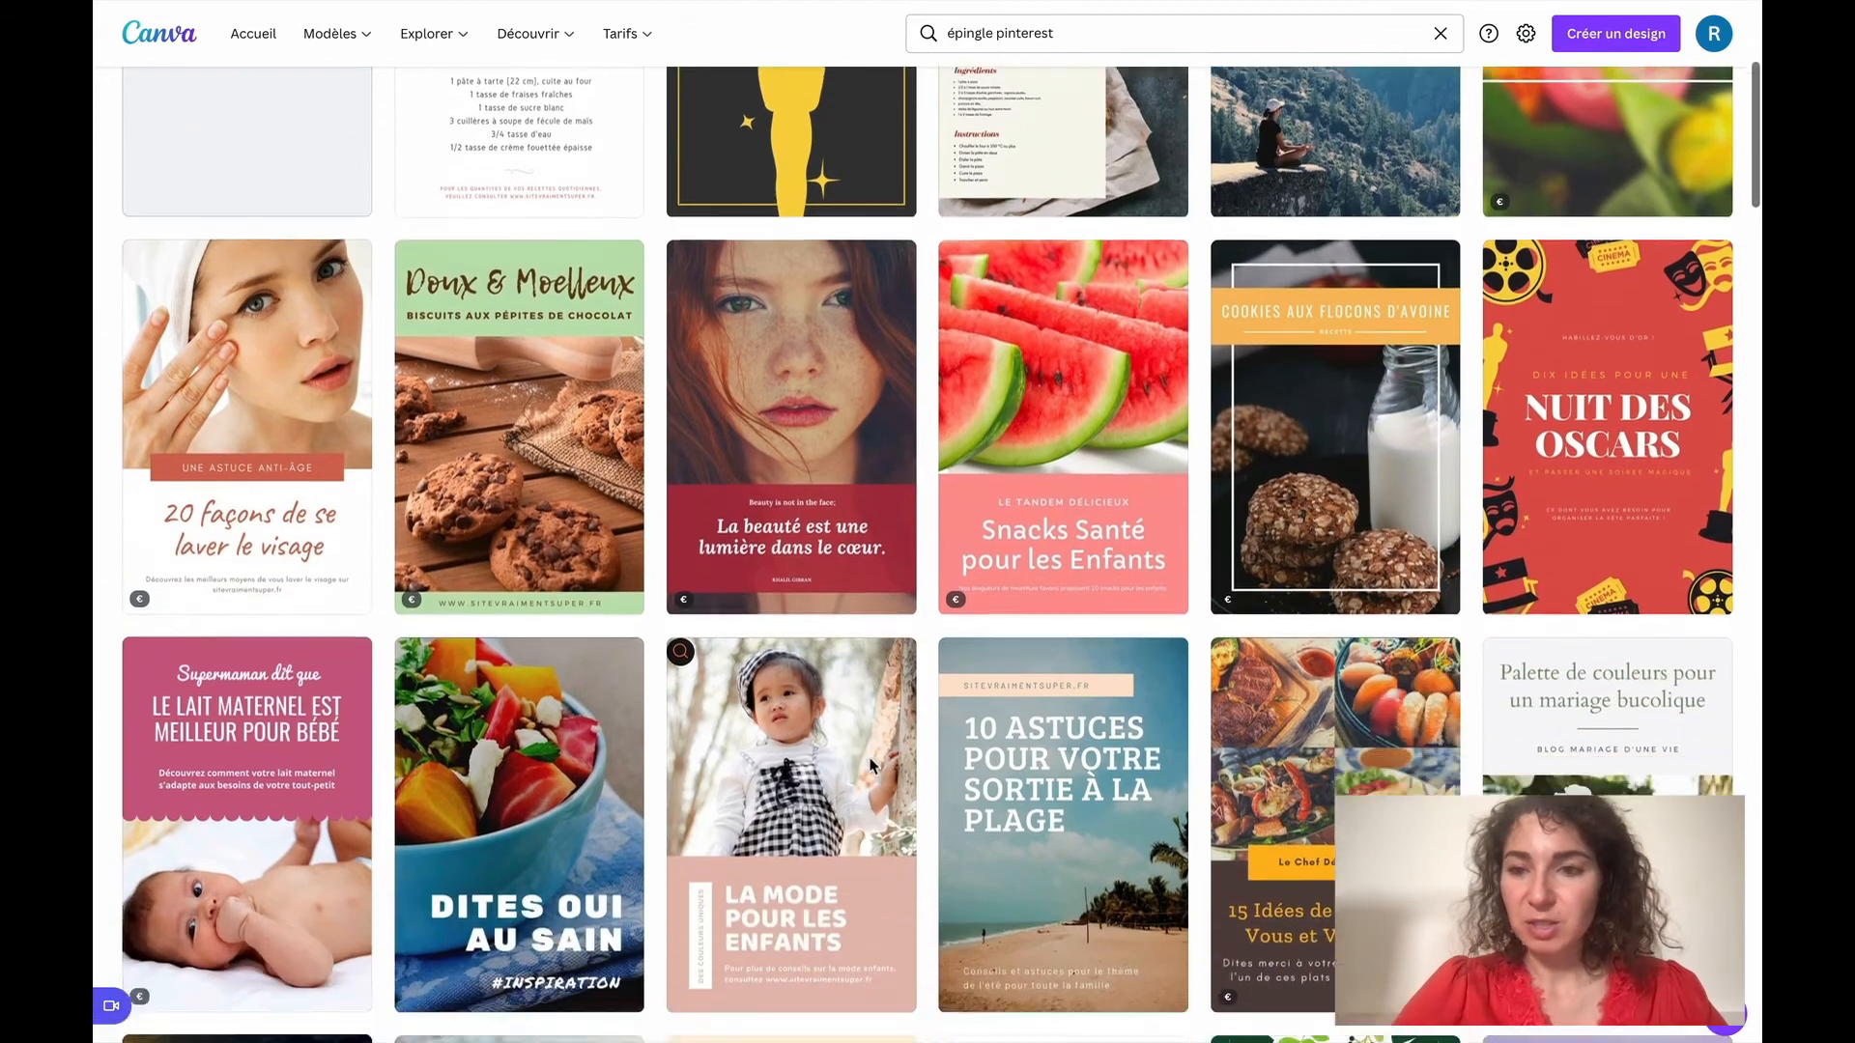
scroll(870, 766, down, 5)
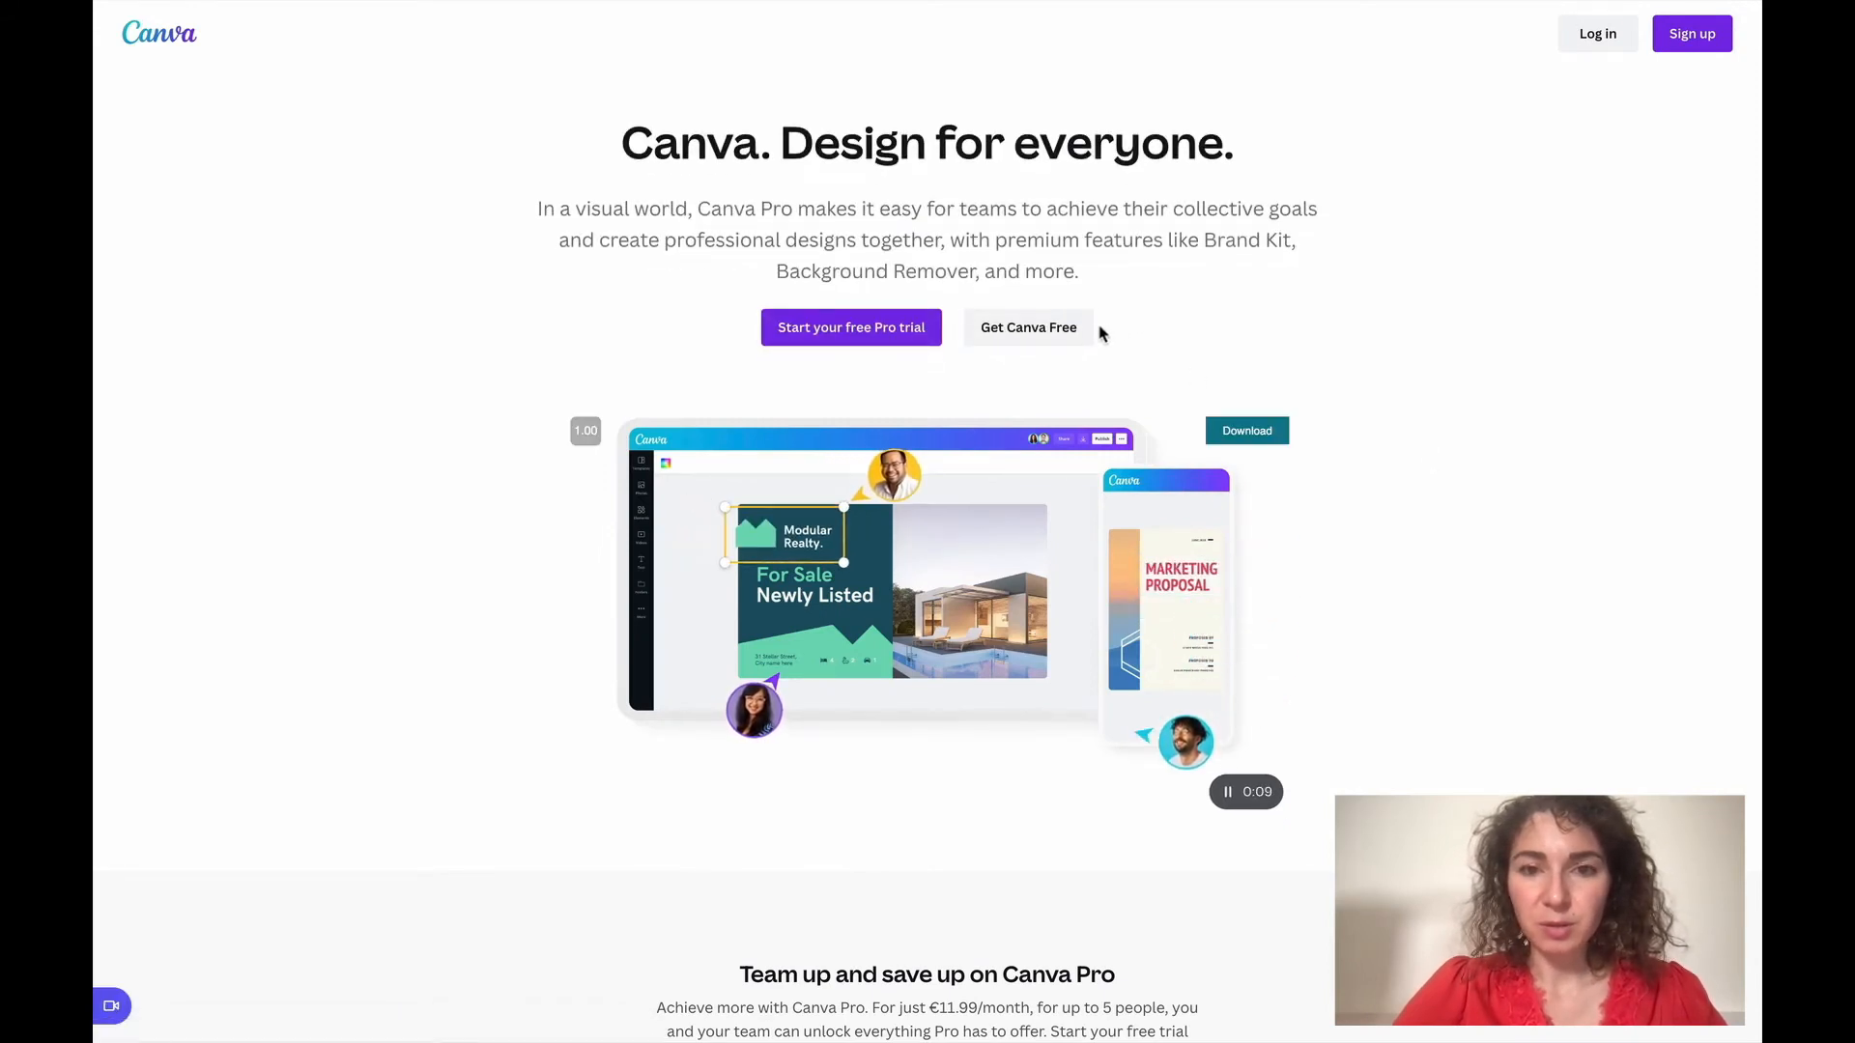
Create a blank Pinterest pin design and search its templates for "ebook"
click(1057, 329)
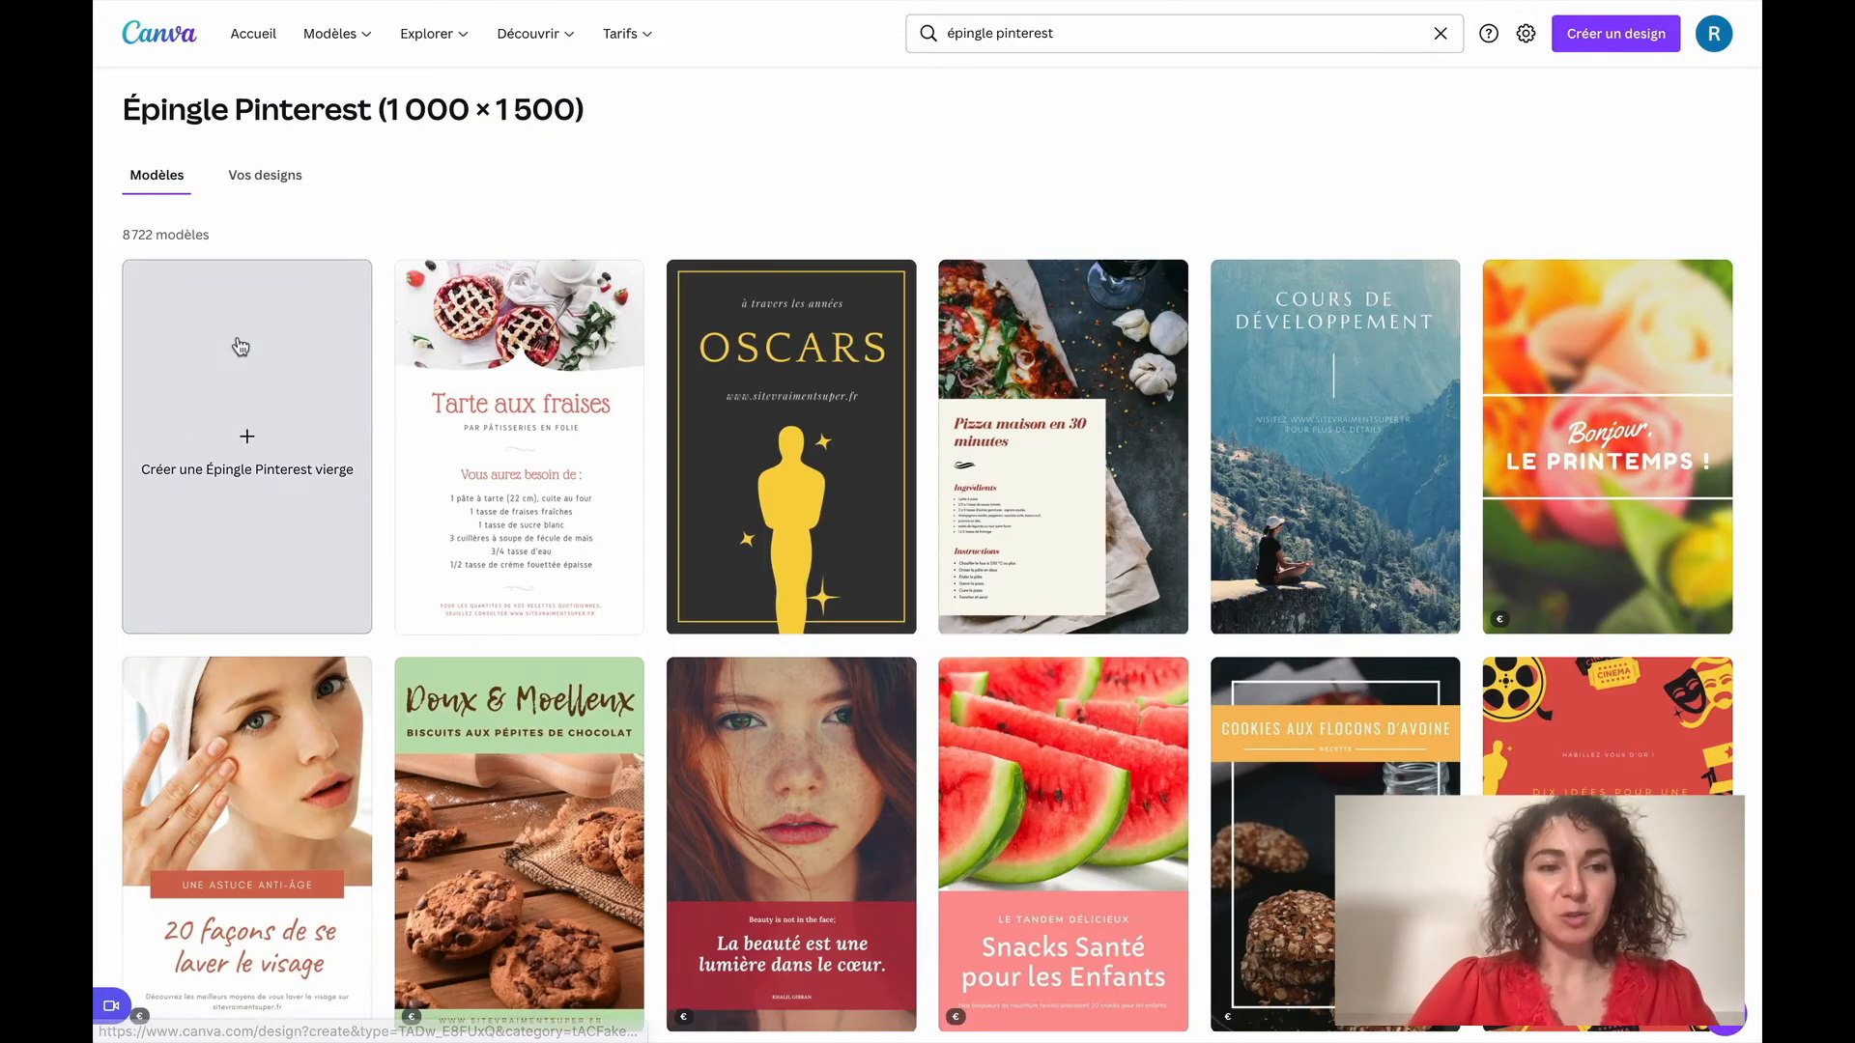
click(270, 437)
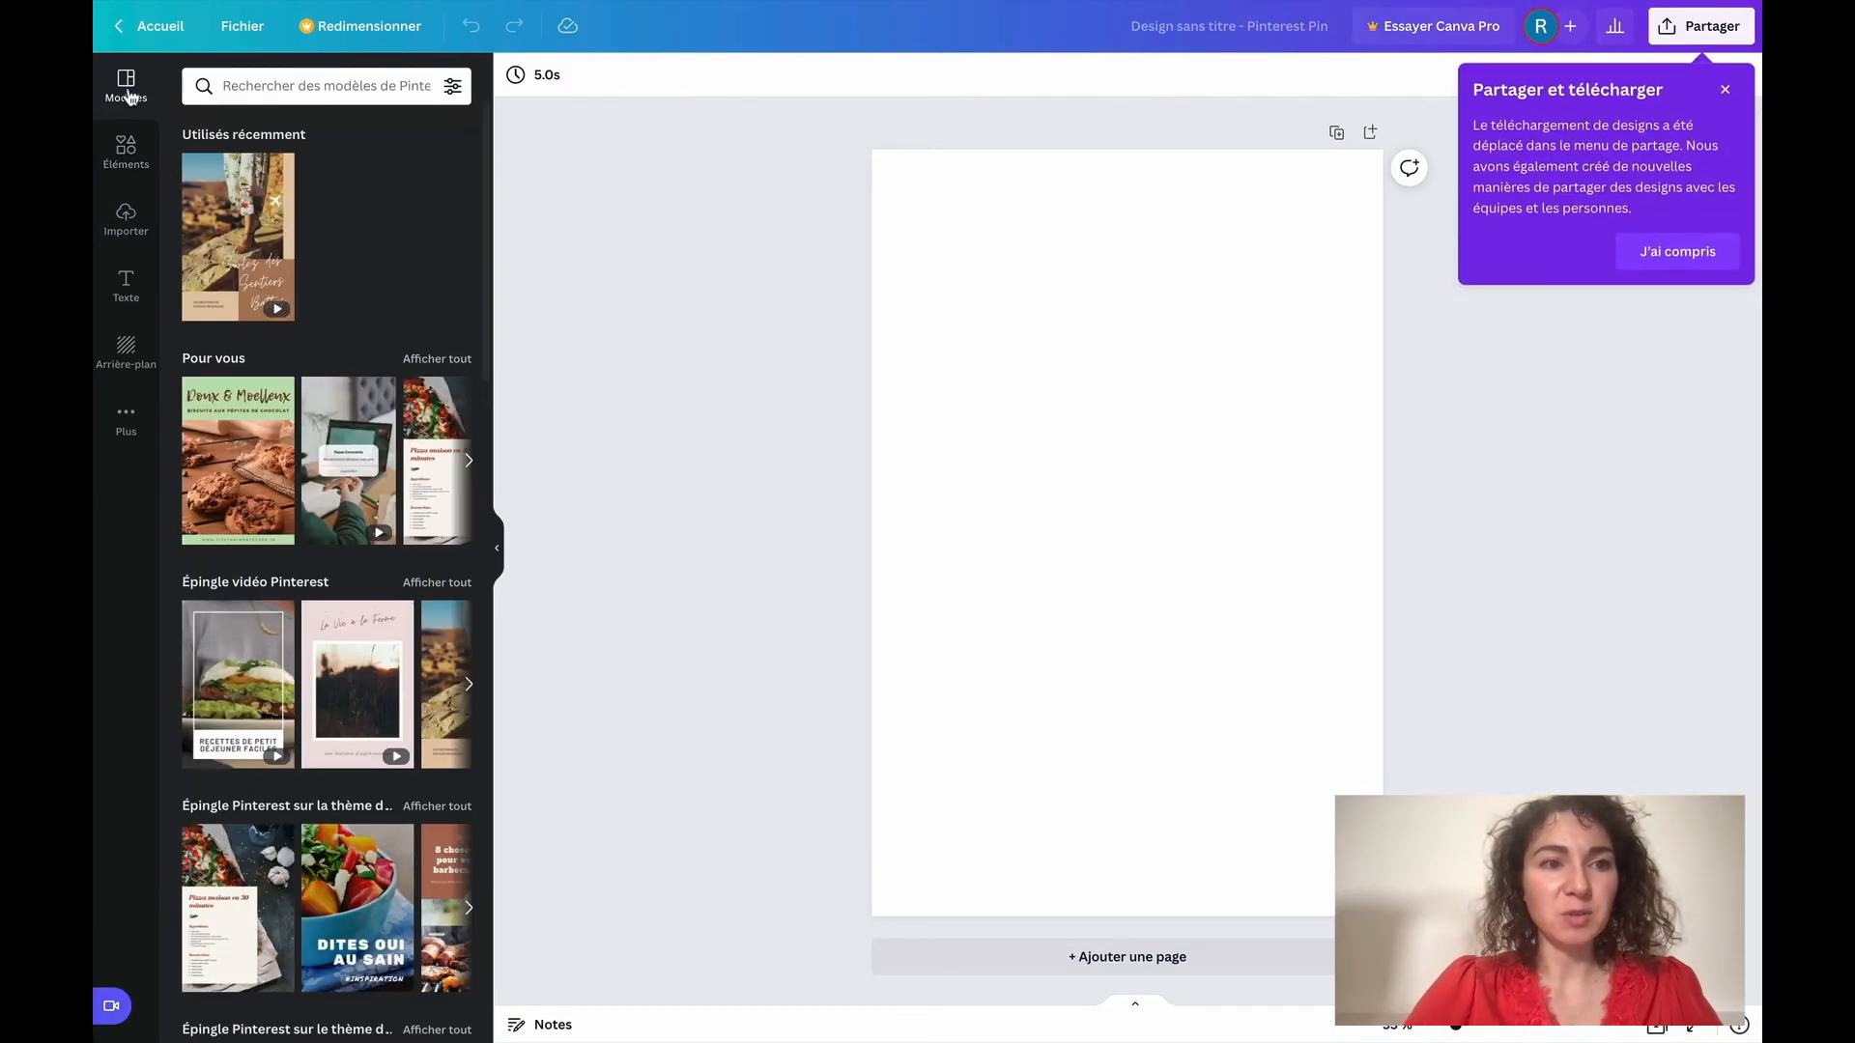
scroll(368, 524, down, 3)
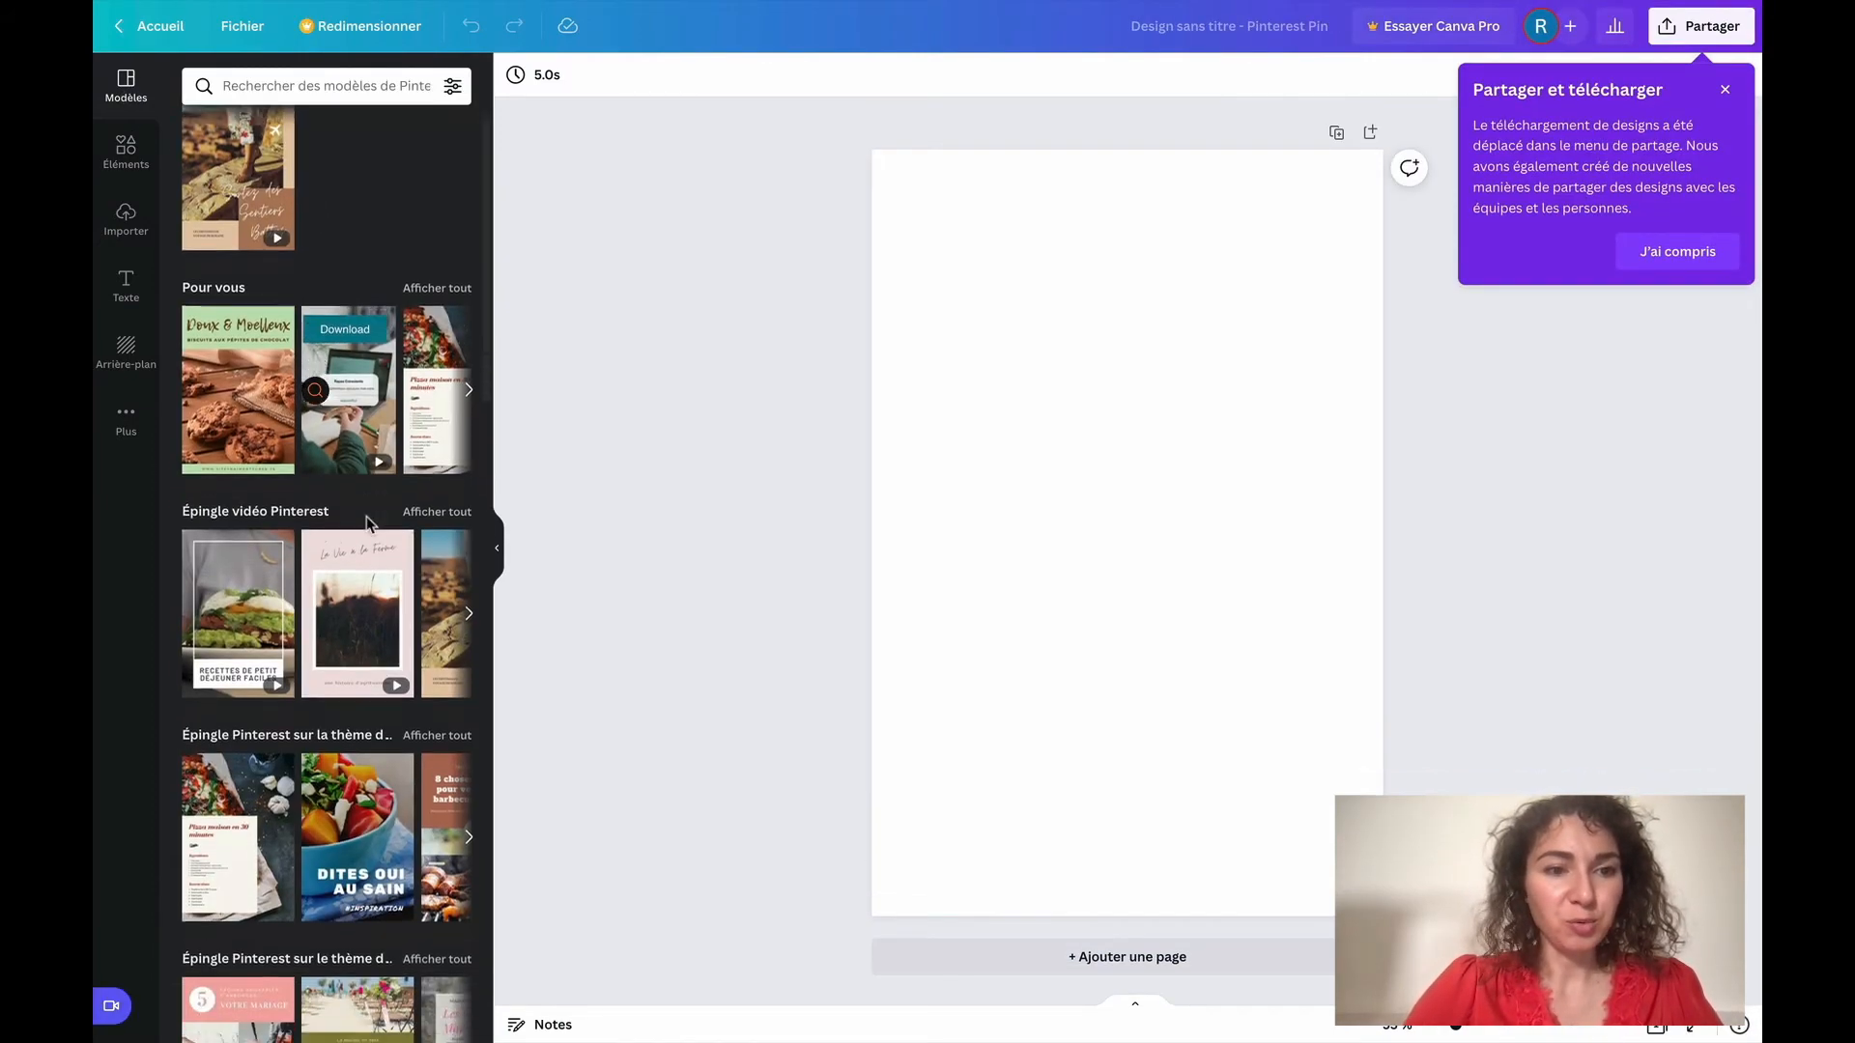
scroll(368, 524, up, 2)
scroll(368, 525, up, 1)
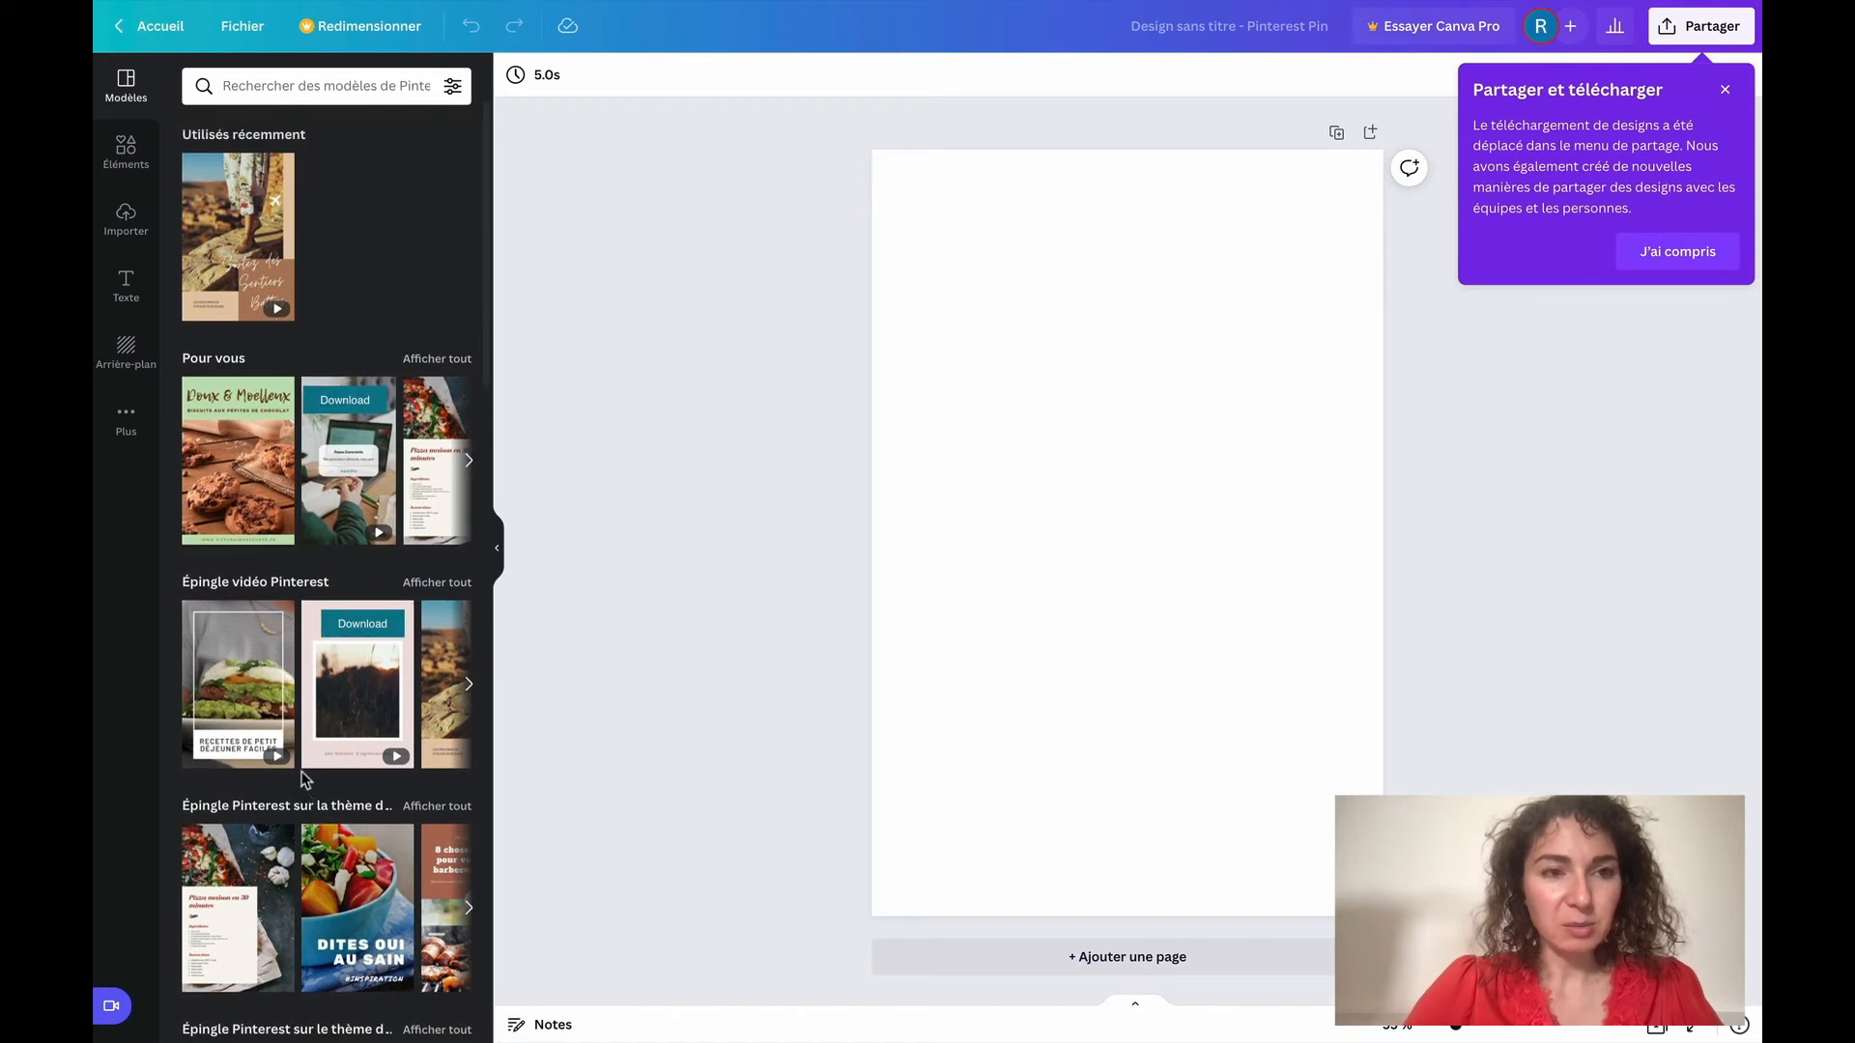
click(316, 90)
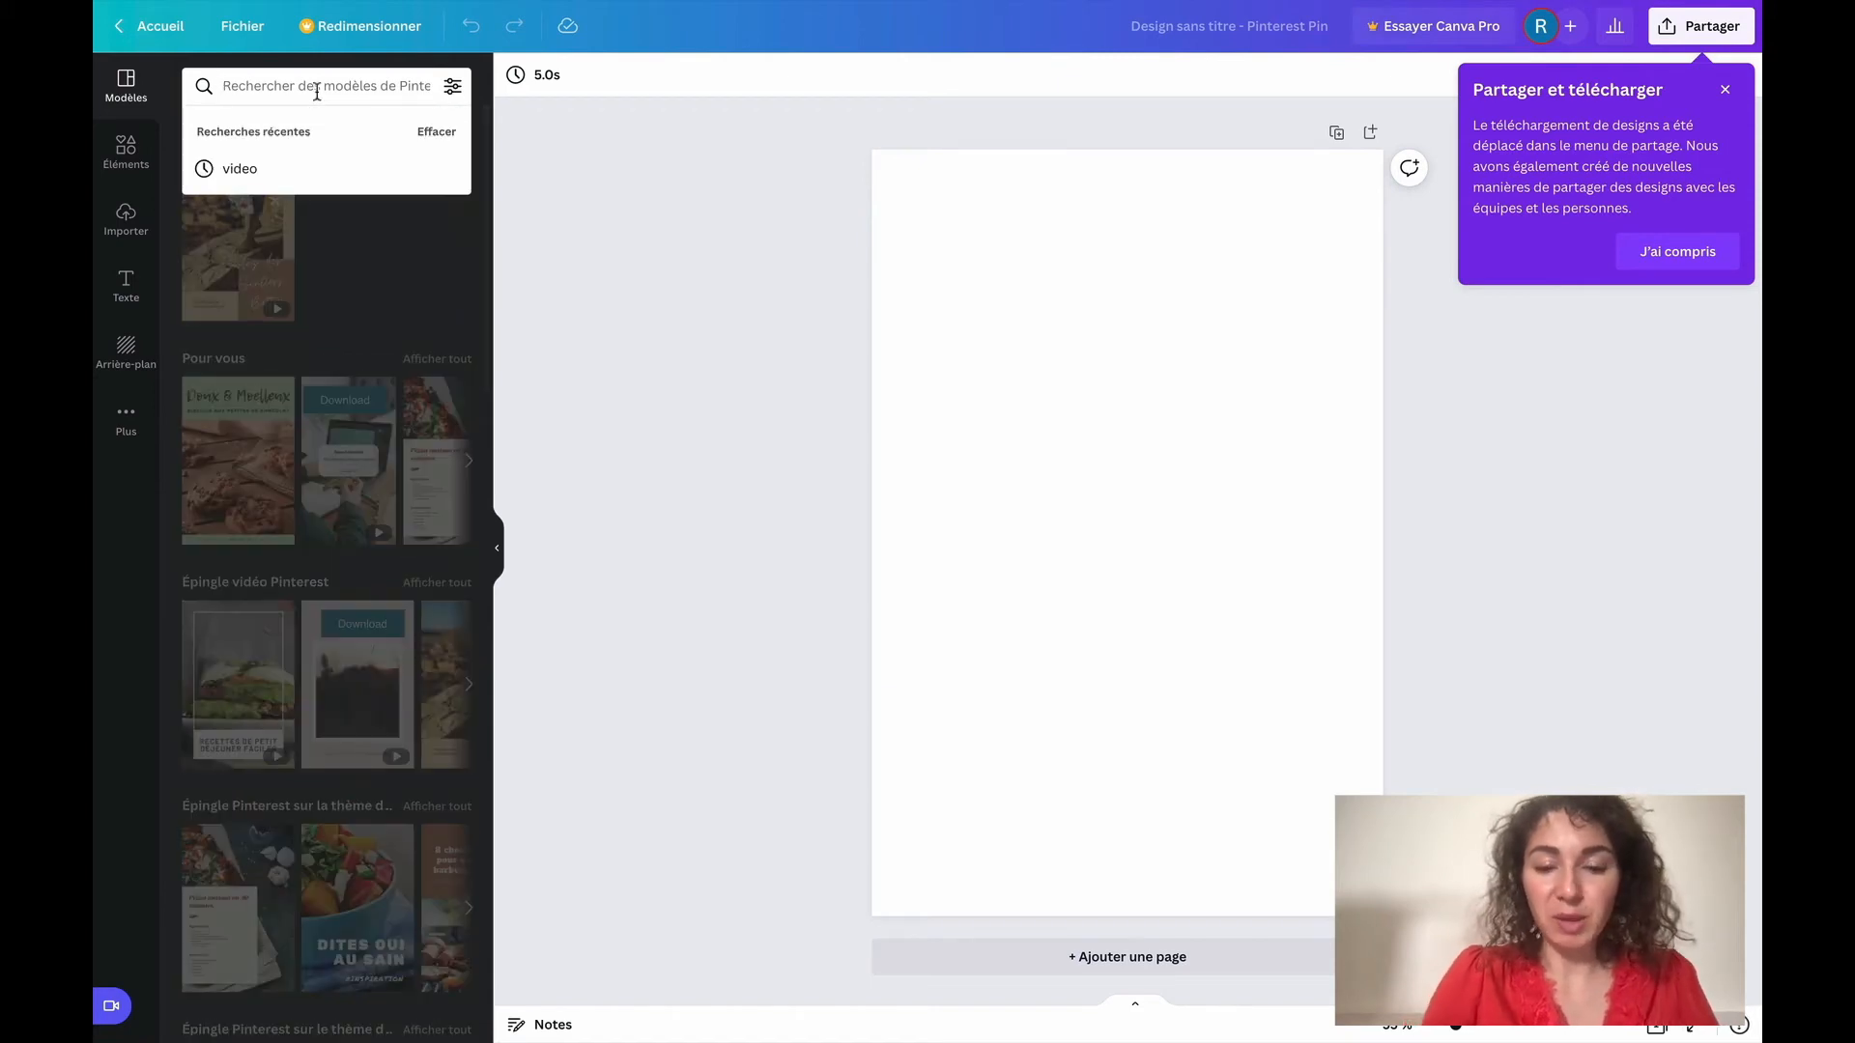
text(ebook)
key(Return)
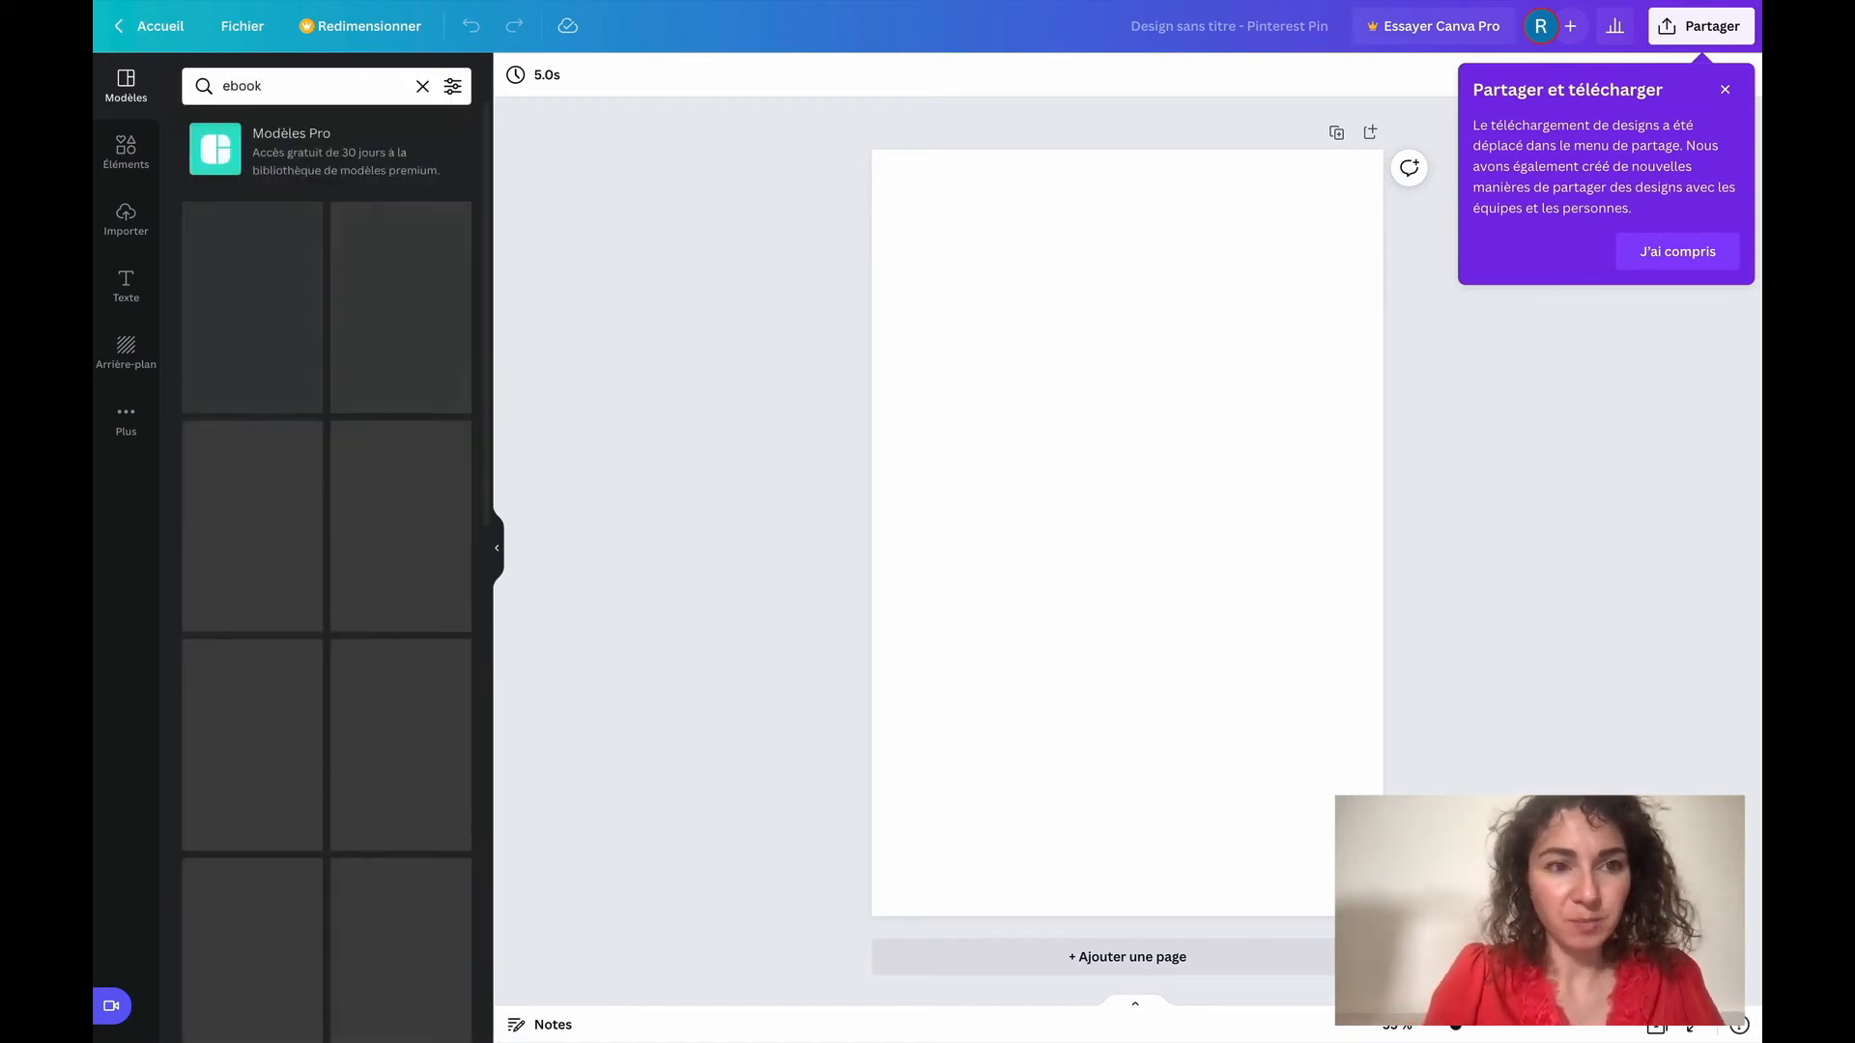
Try to apply the "Best Homemade guacamole" ebook template to the blank pin
scroll(302, 763, down, 1)
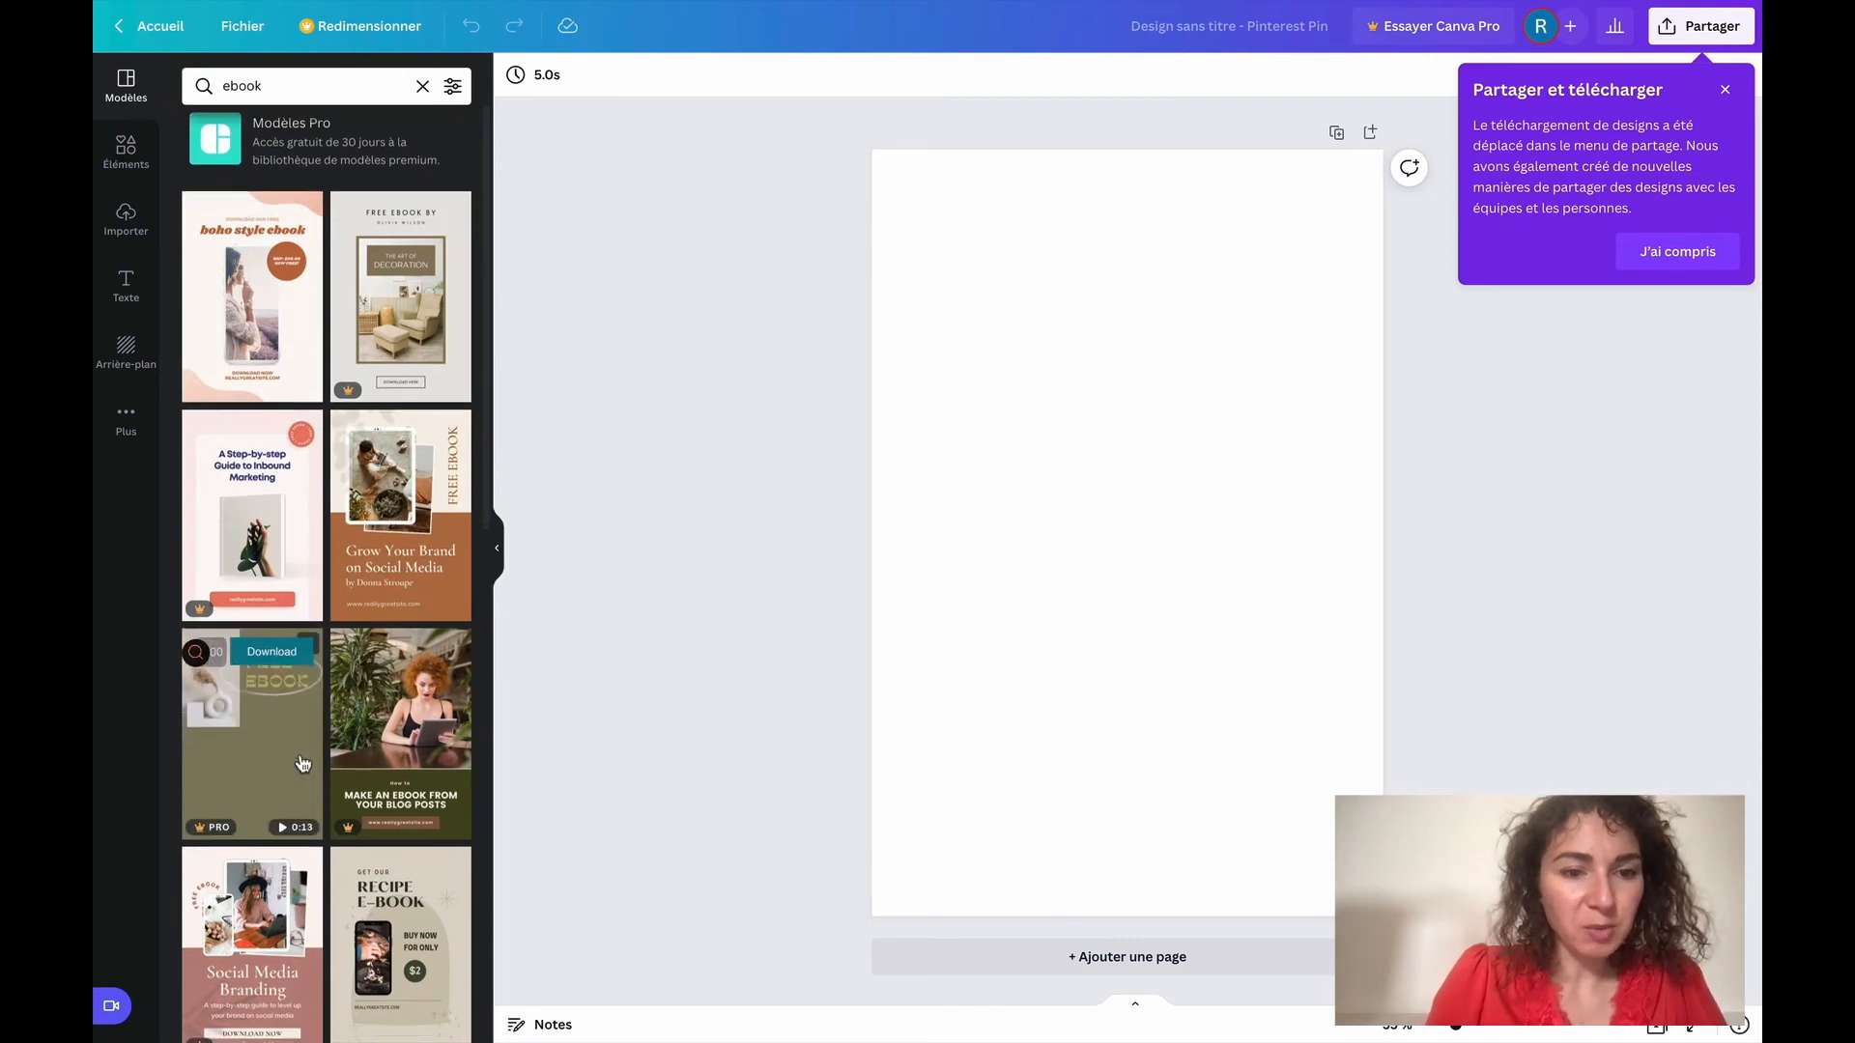
scroll(417, 666, down, 3)
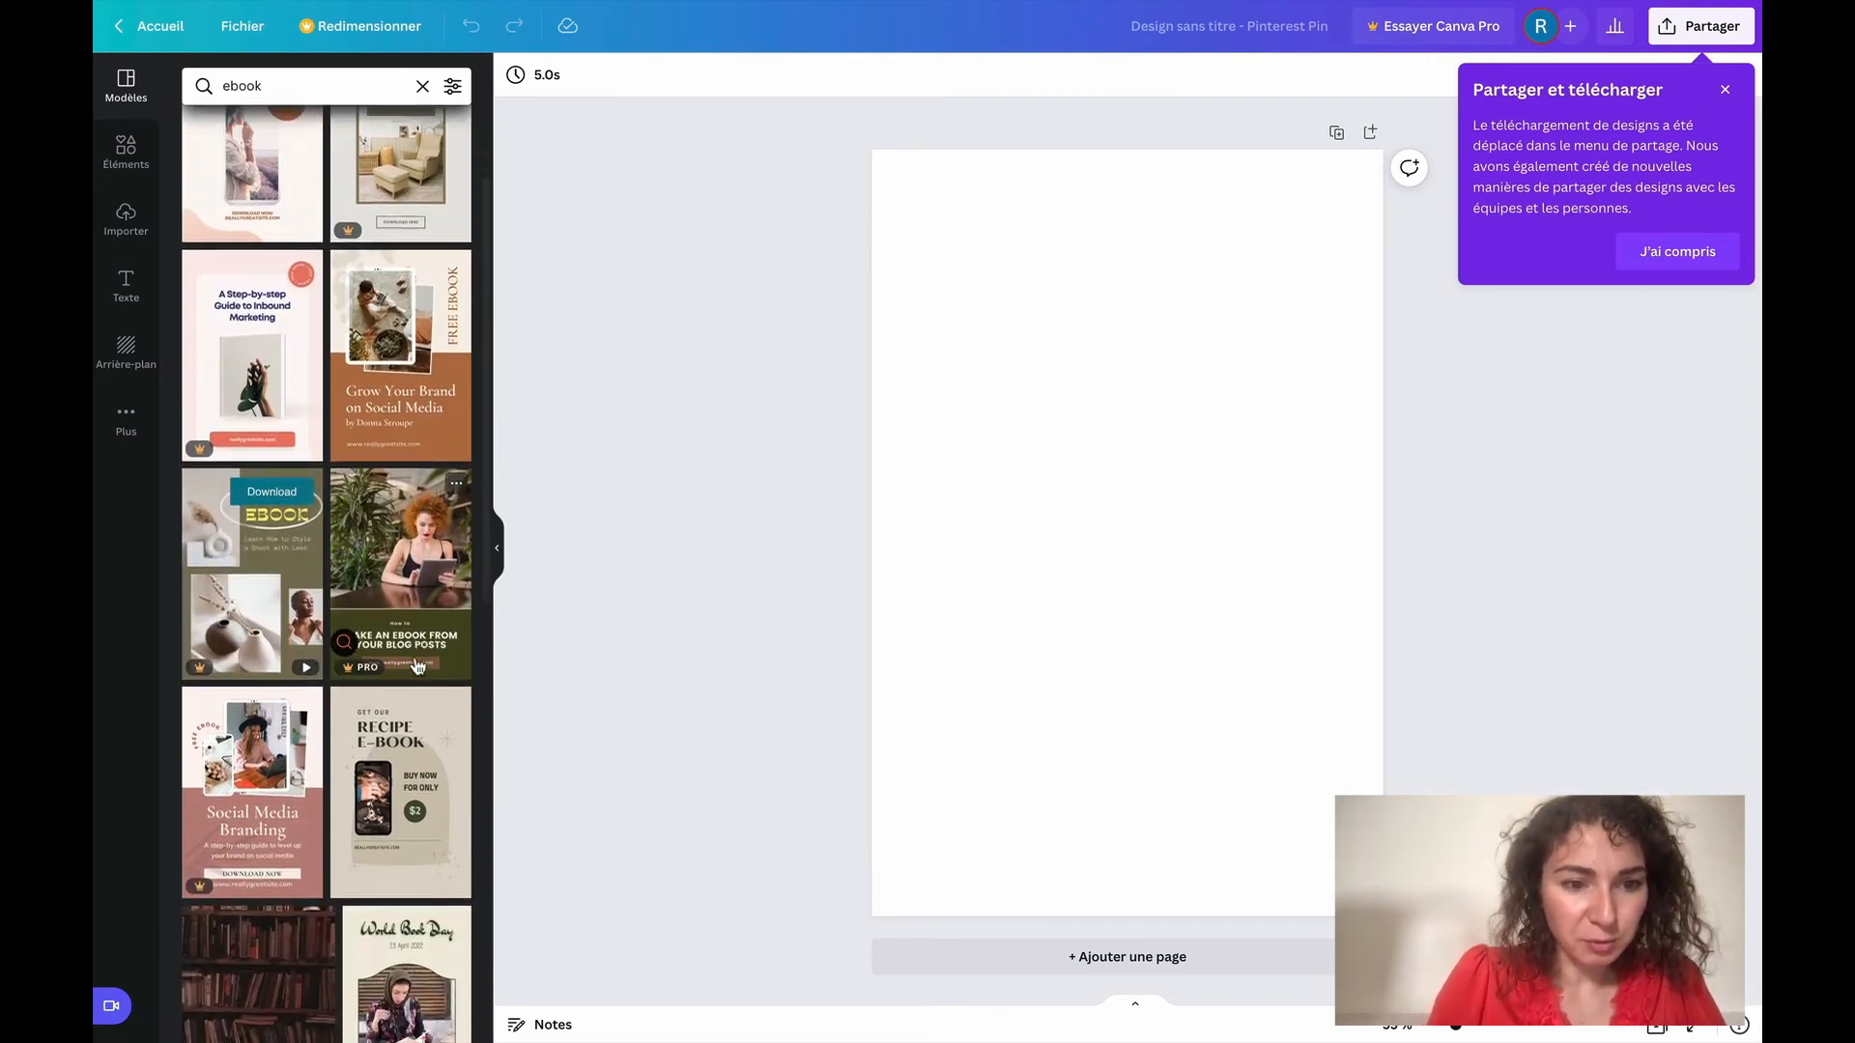
scroll(394, 773, down, 8)
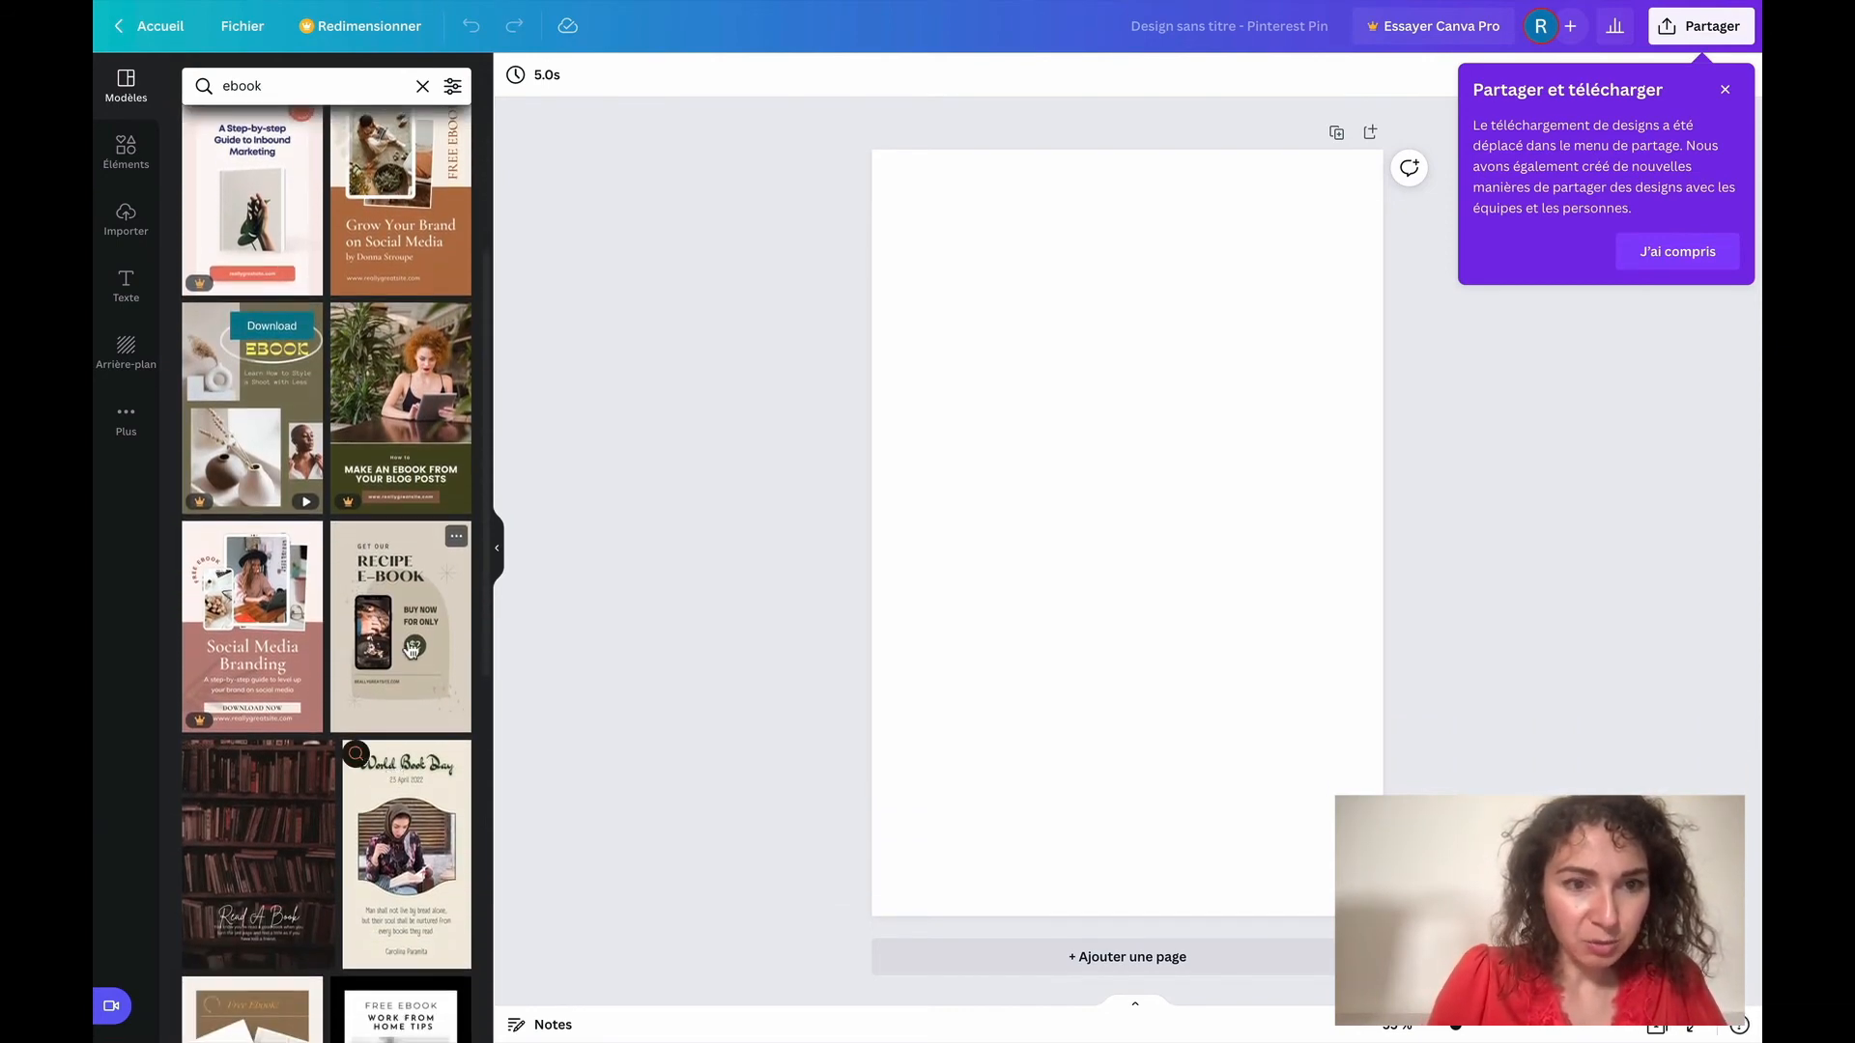
scroll(411, 650, down, 3)
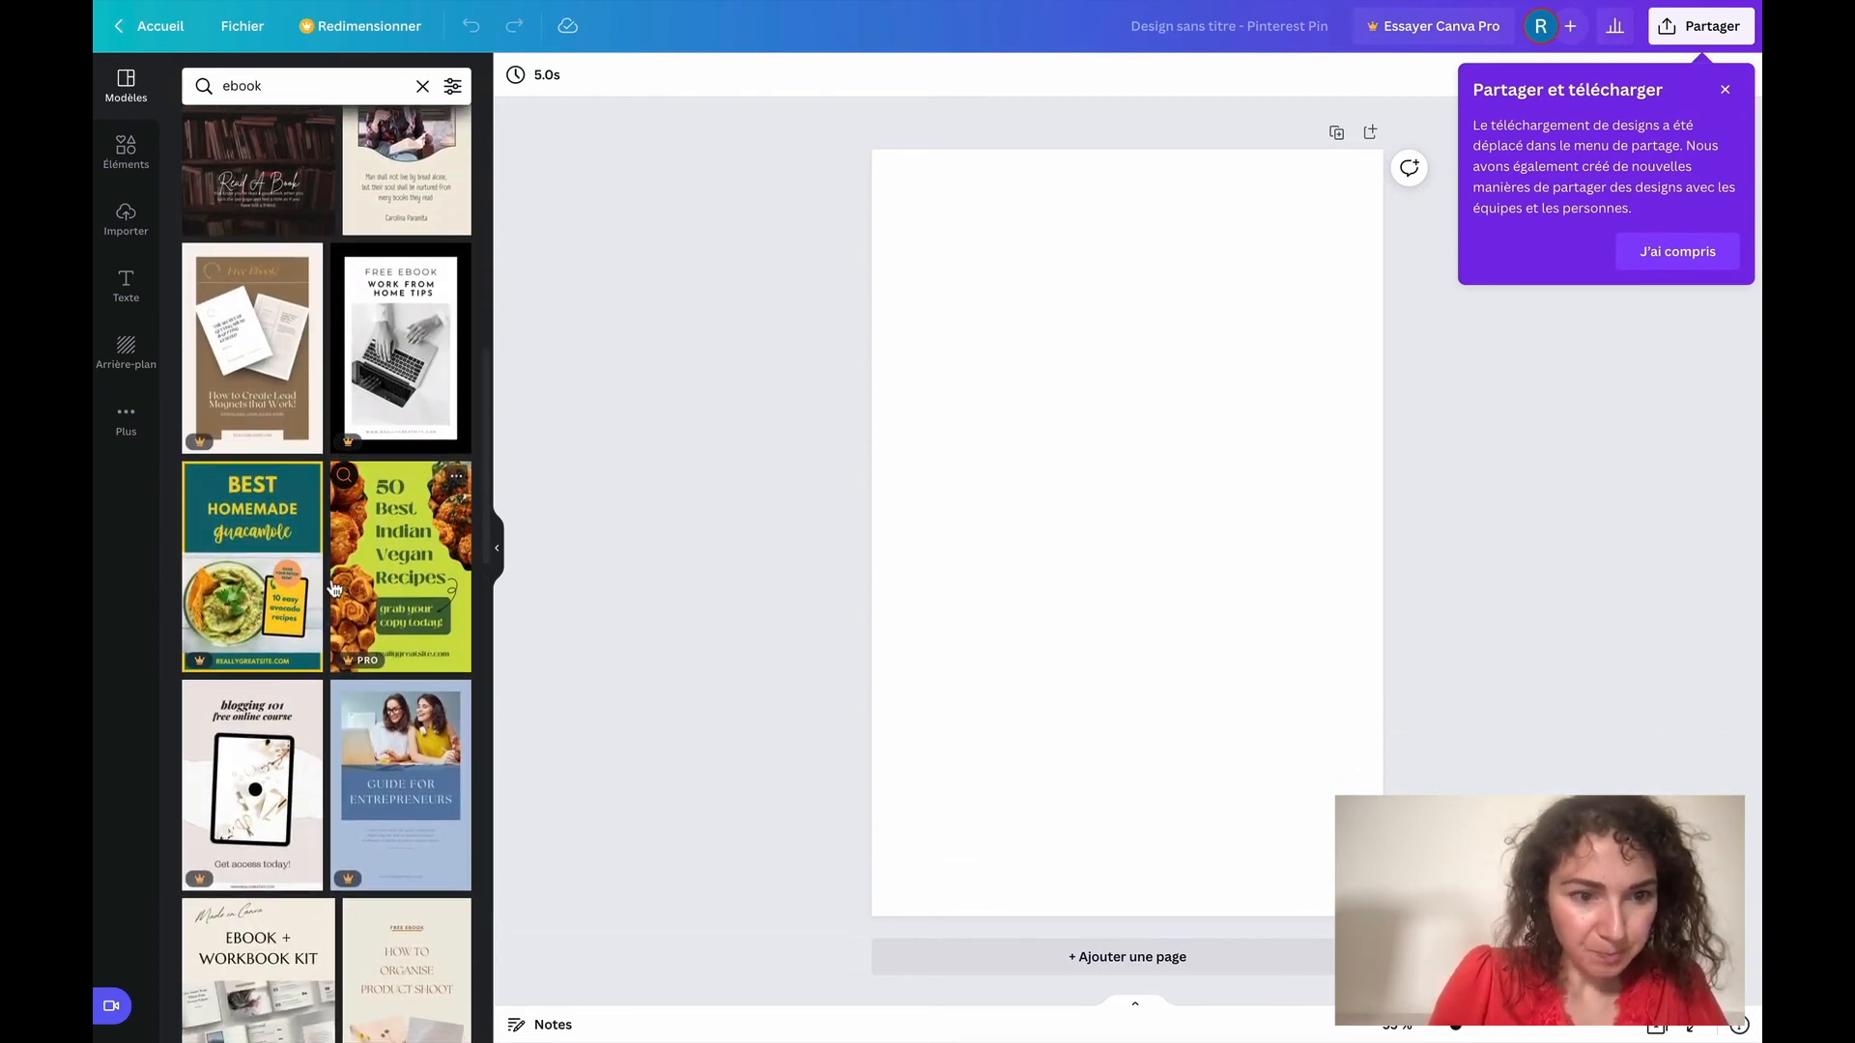
click(272, 562)
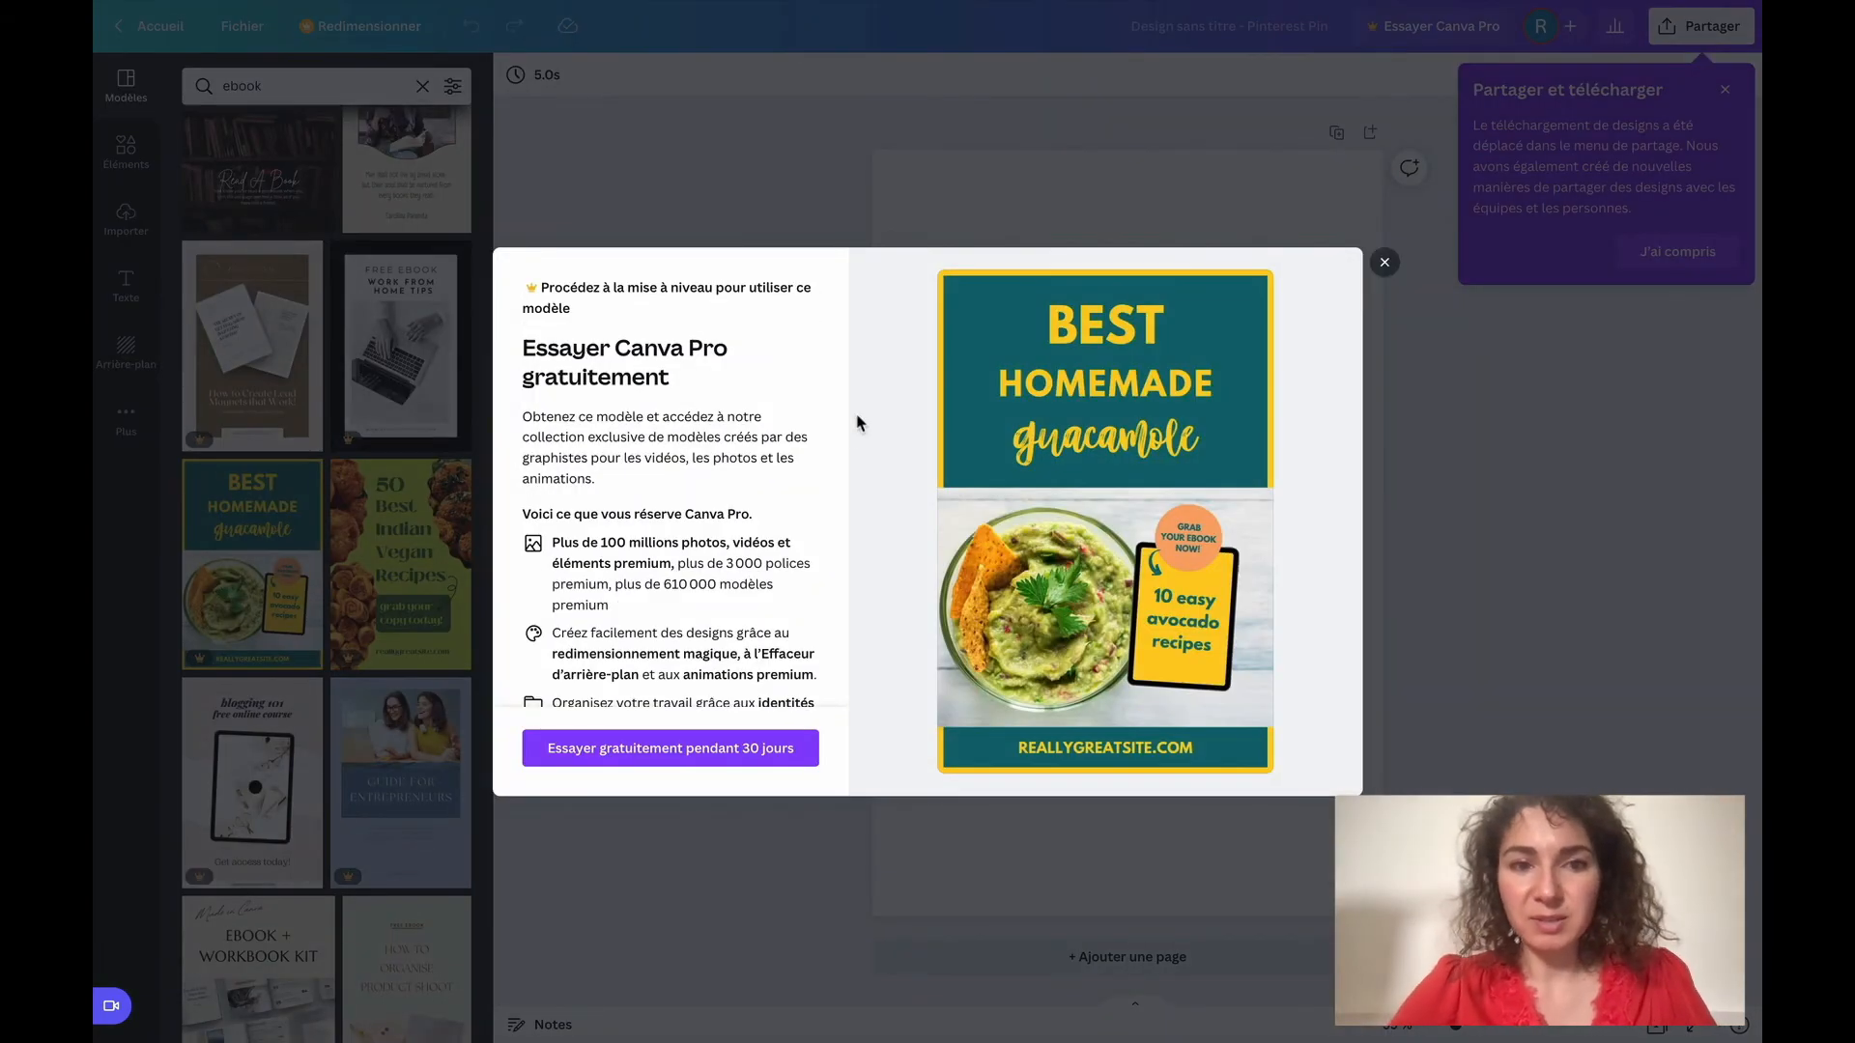
click(1385, 262)
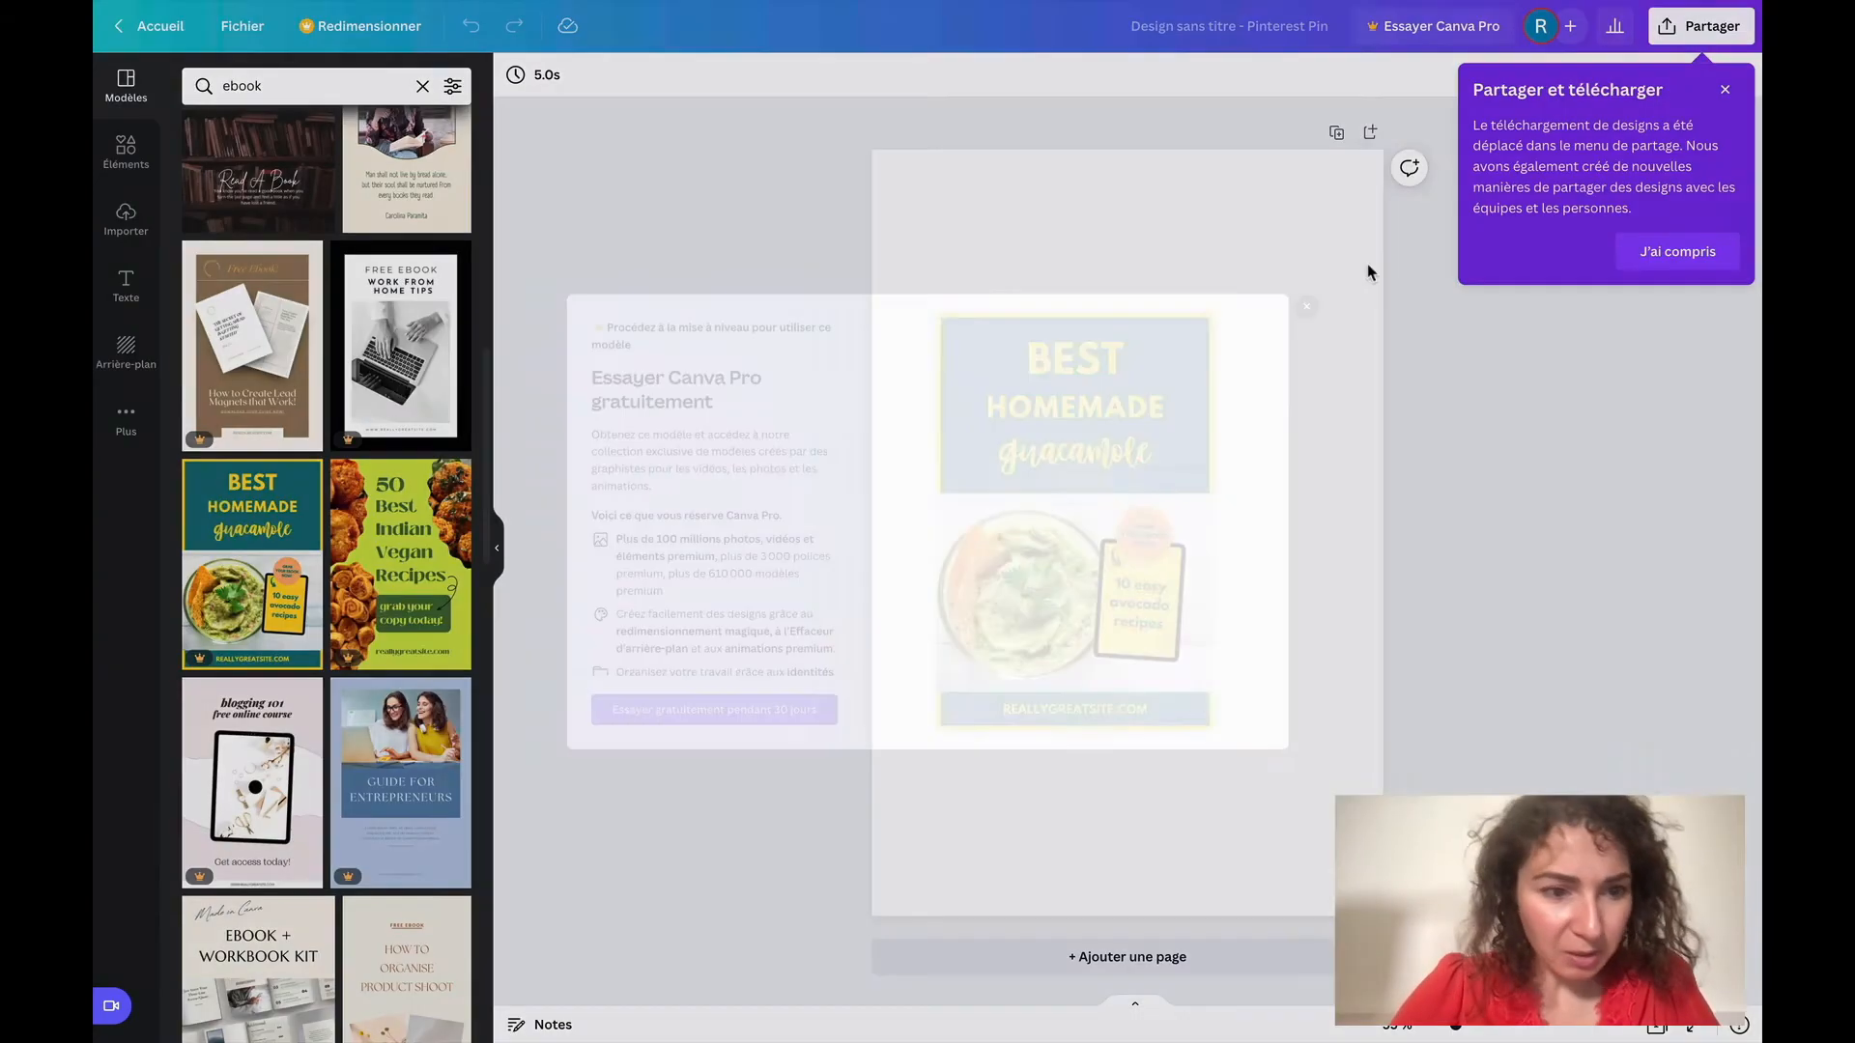
Apply the brown "Grow Your Brand on Social Media" free ebook template to the pin
scroll(368, 581, up, 10)
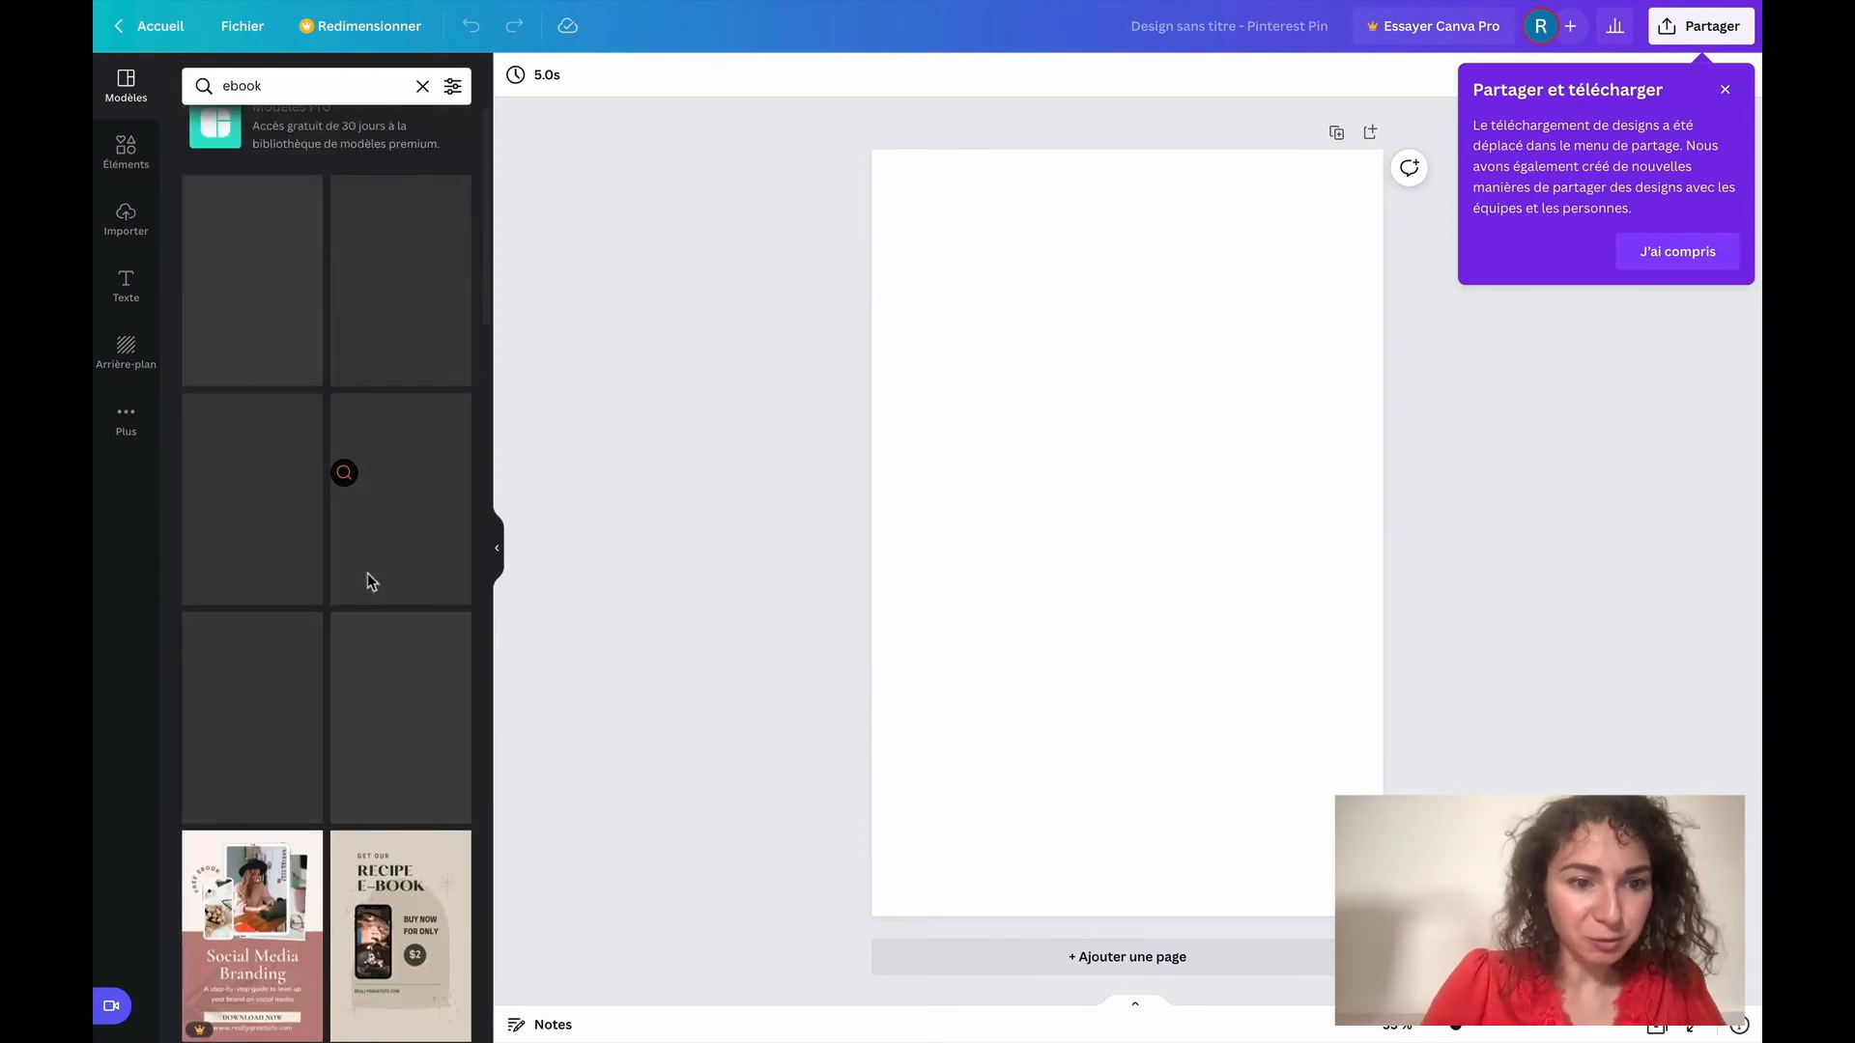
scroll(368, 580, up, 1)
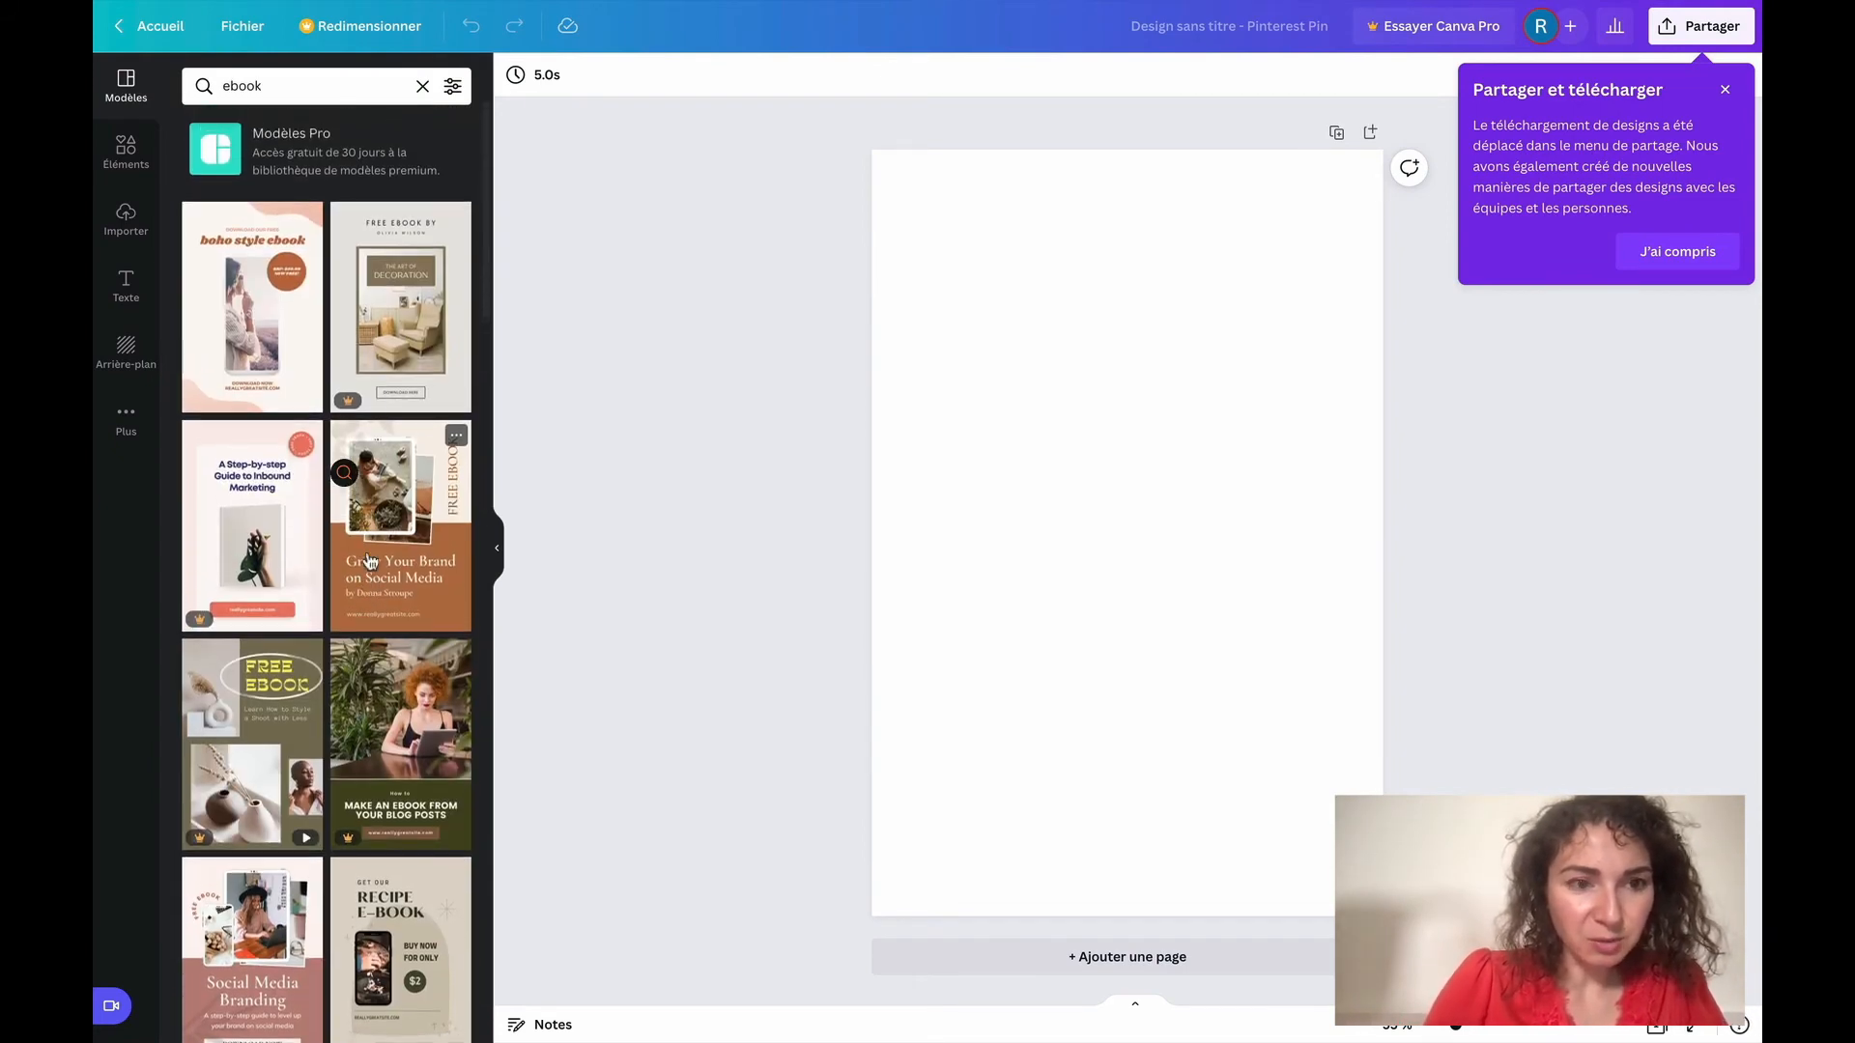
click(406, 601)
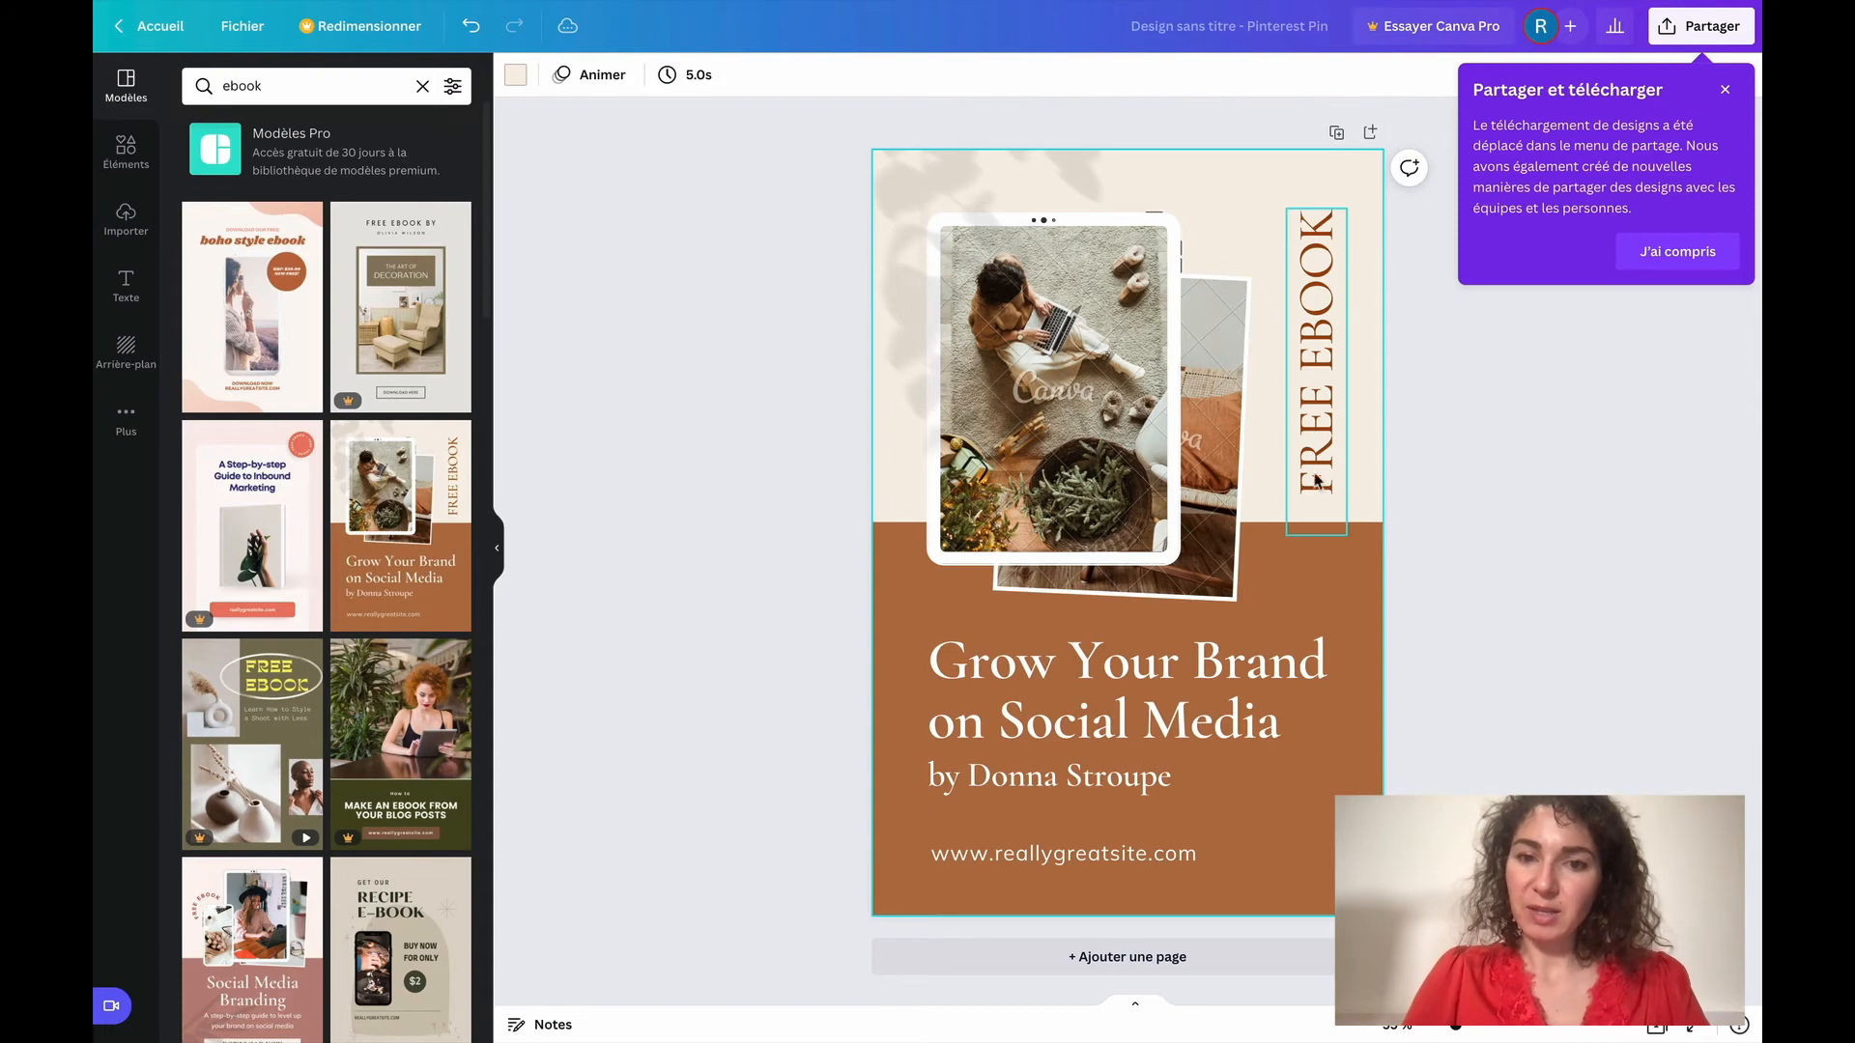
Delete the website address text at the foot of the pin
click(1109, 860)
drag(1109, 860, 1166, 874)
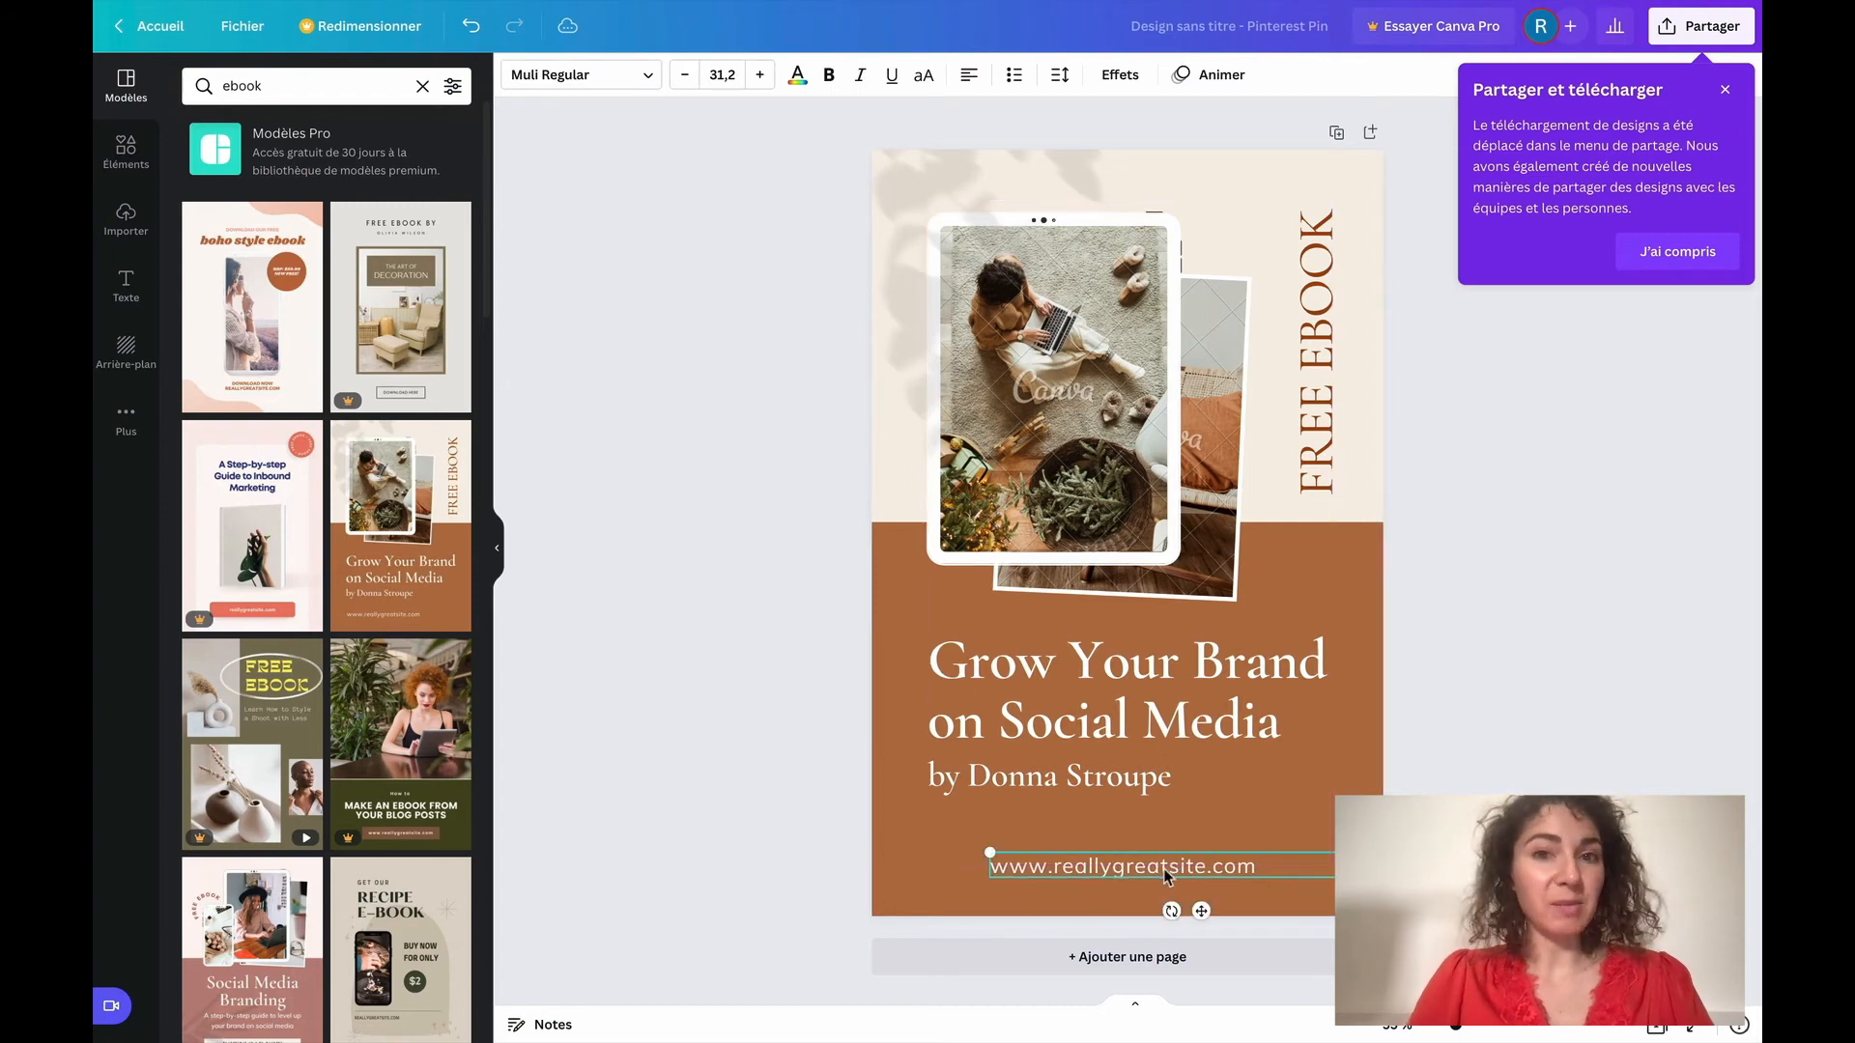
key(Delete)
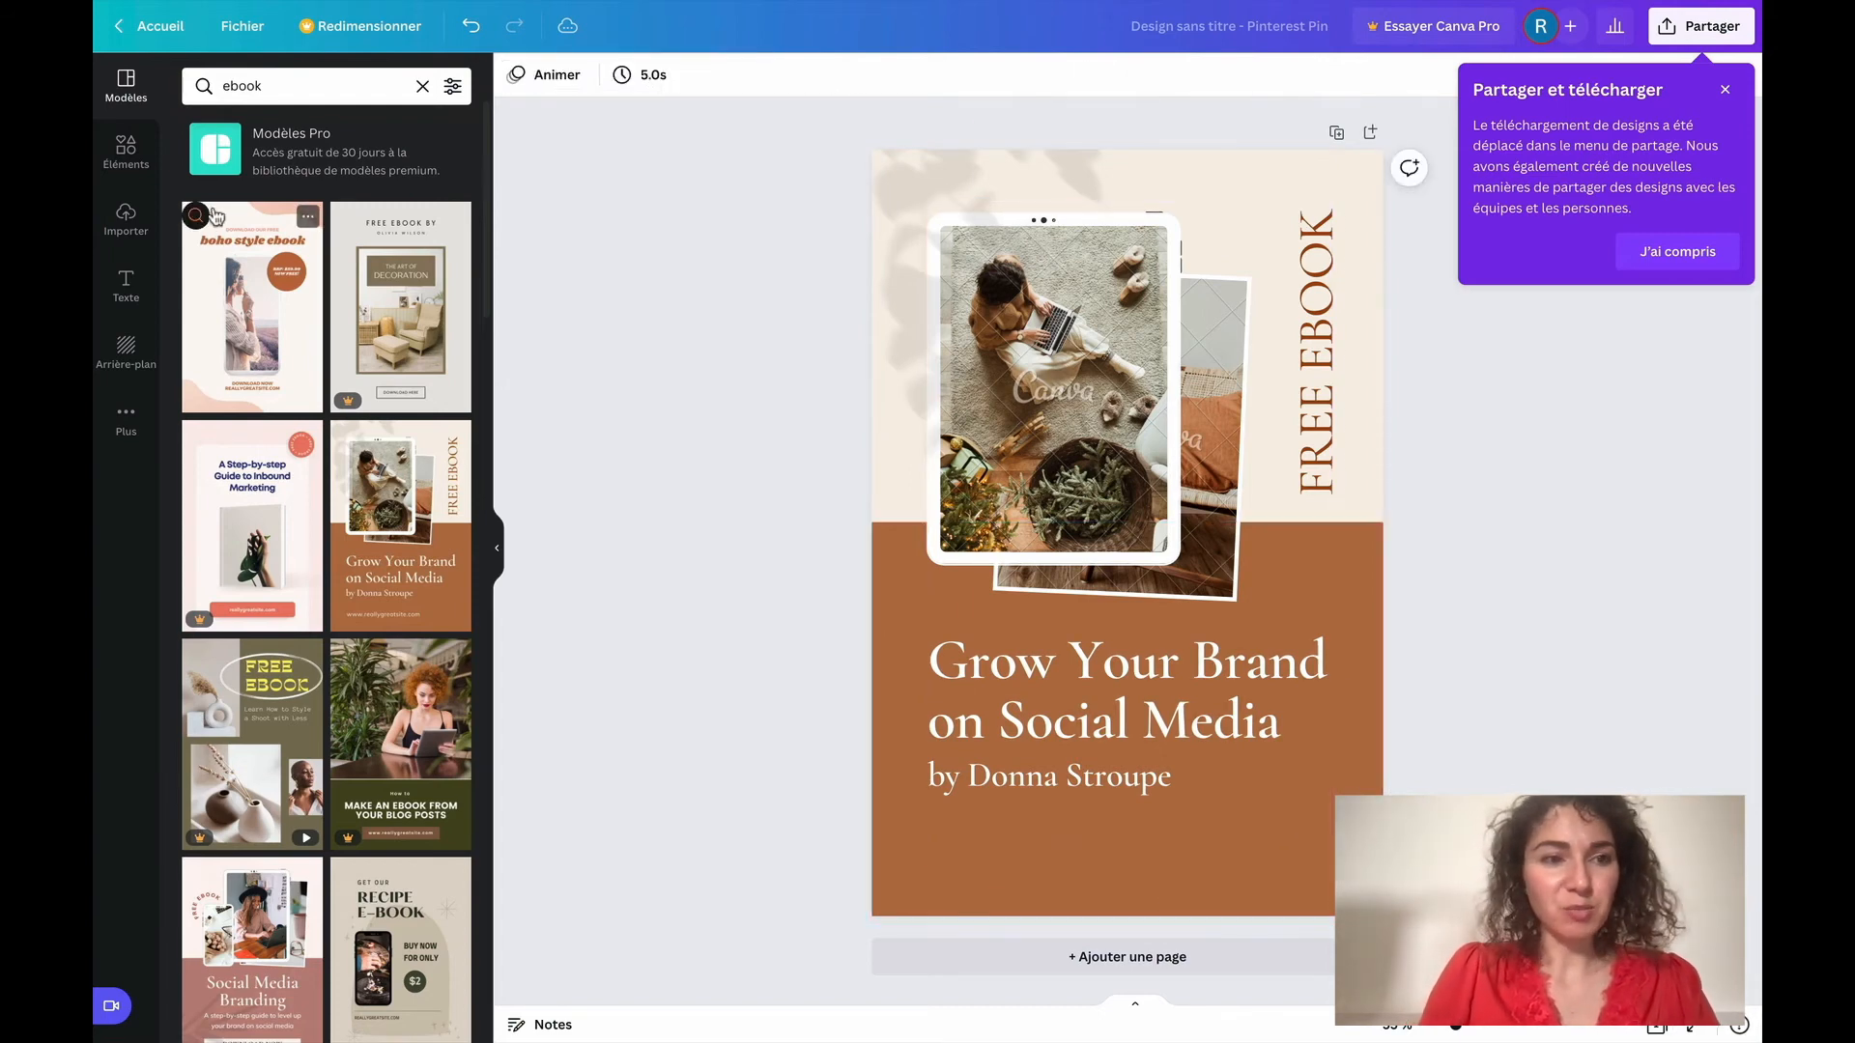
Add a square shape and shorten it from above into a flat button-like rectangle beneath the author line
click(126, 150)
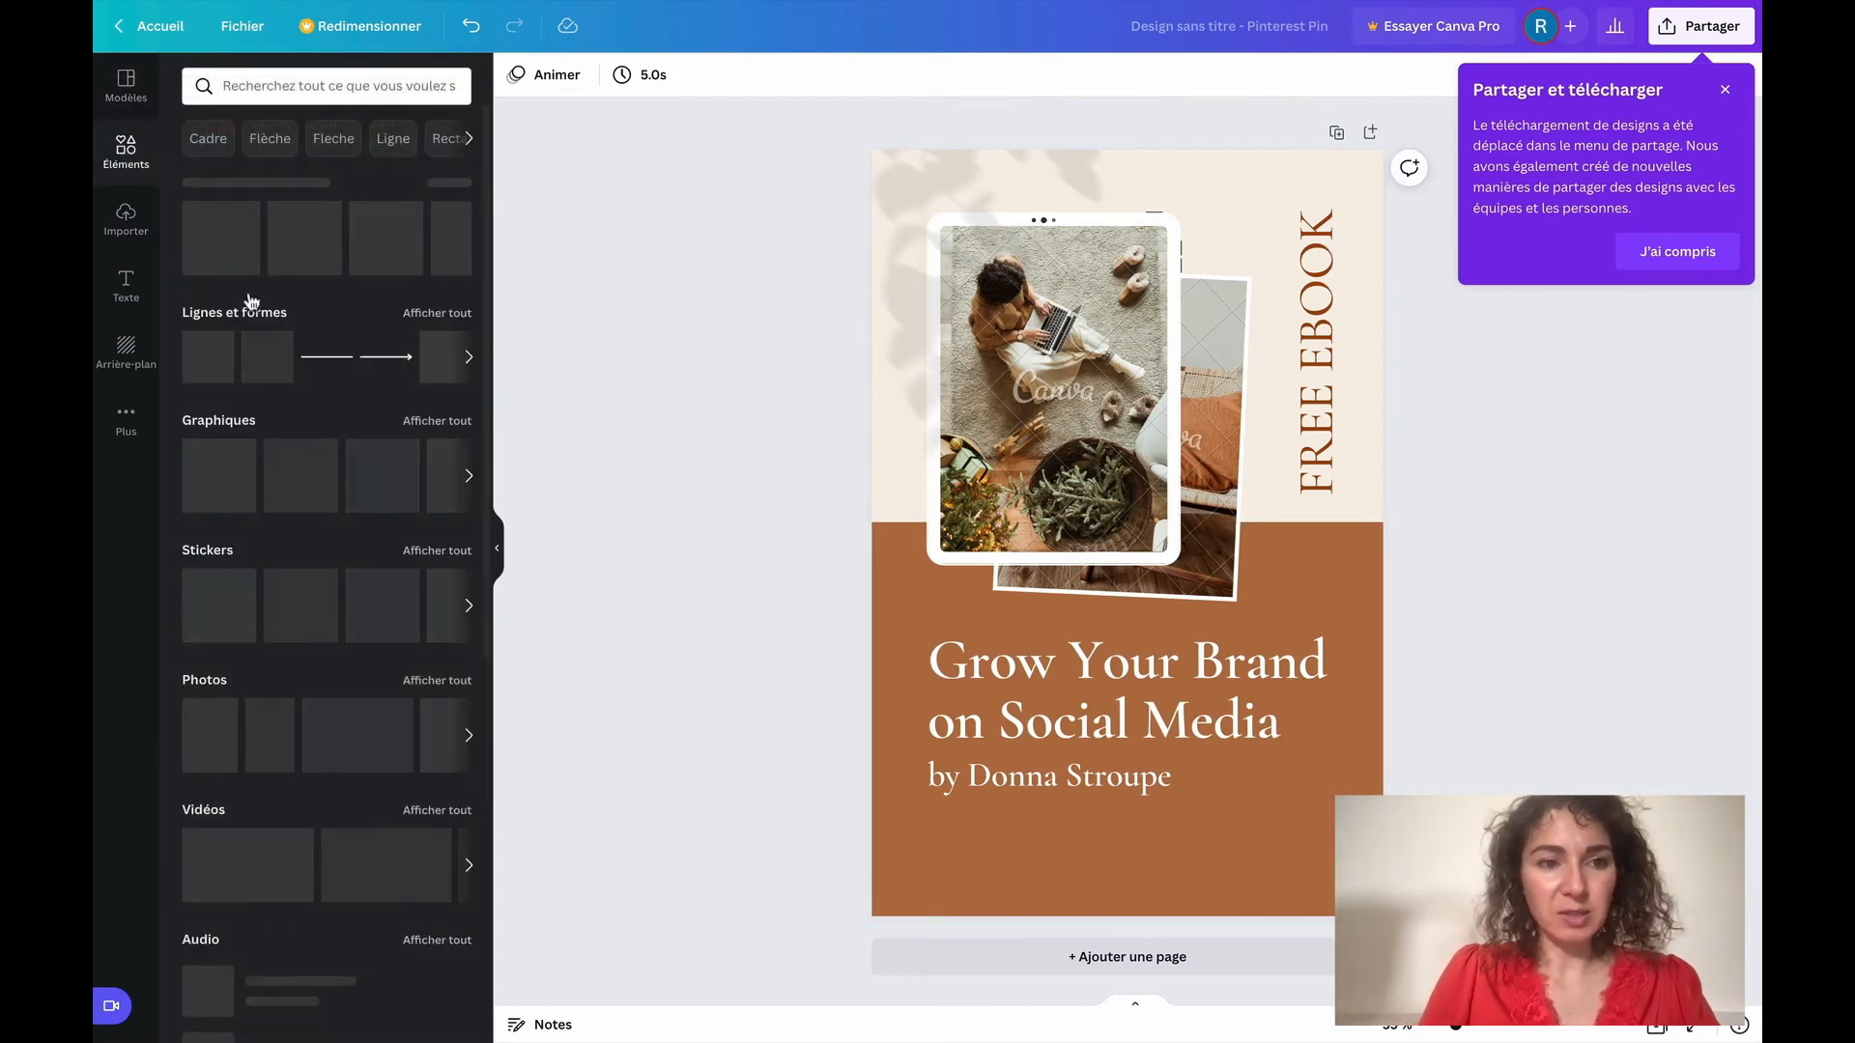
click(266, 356)
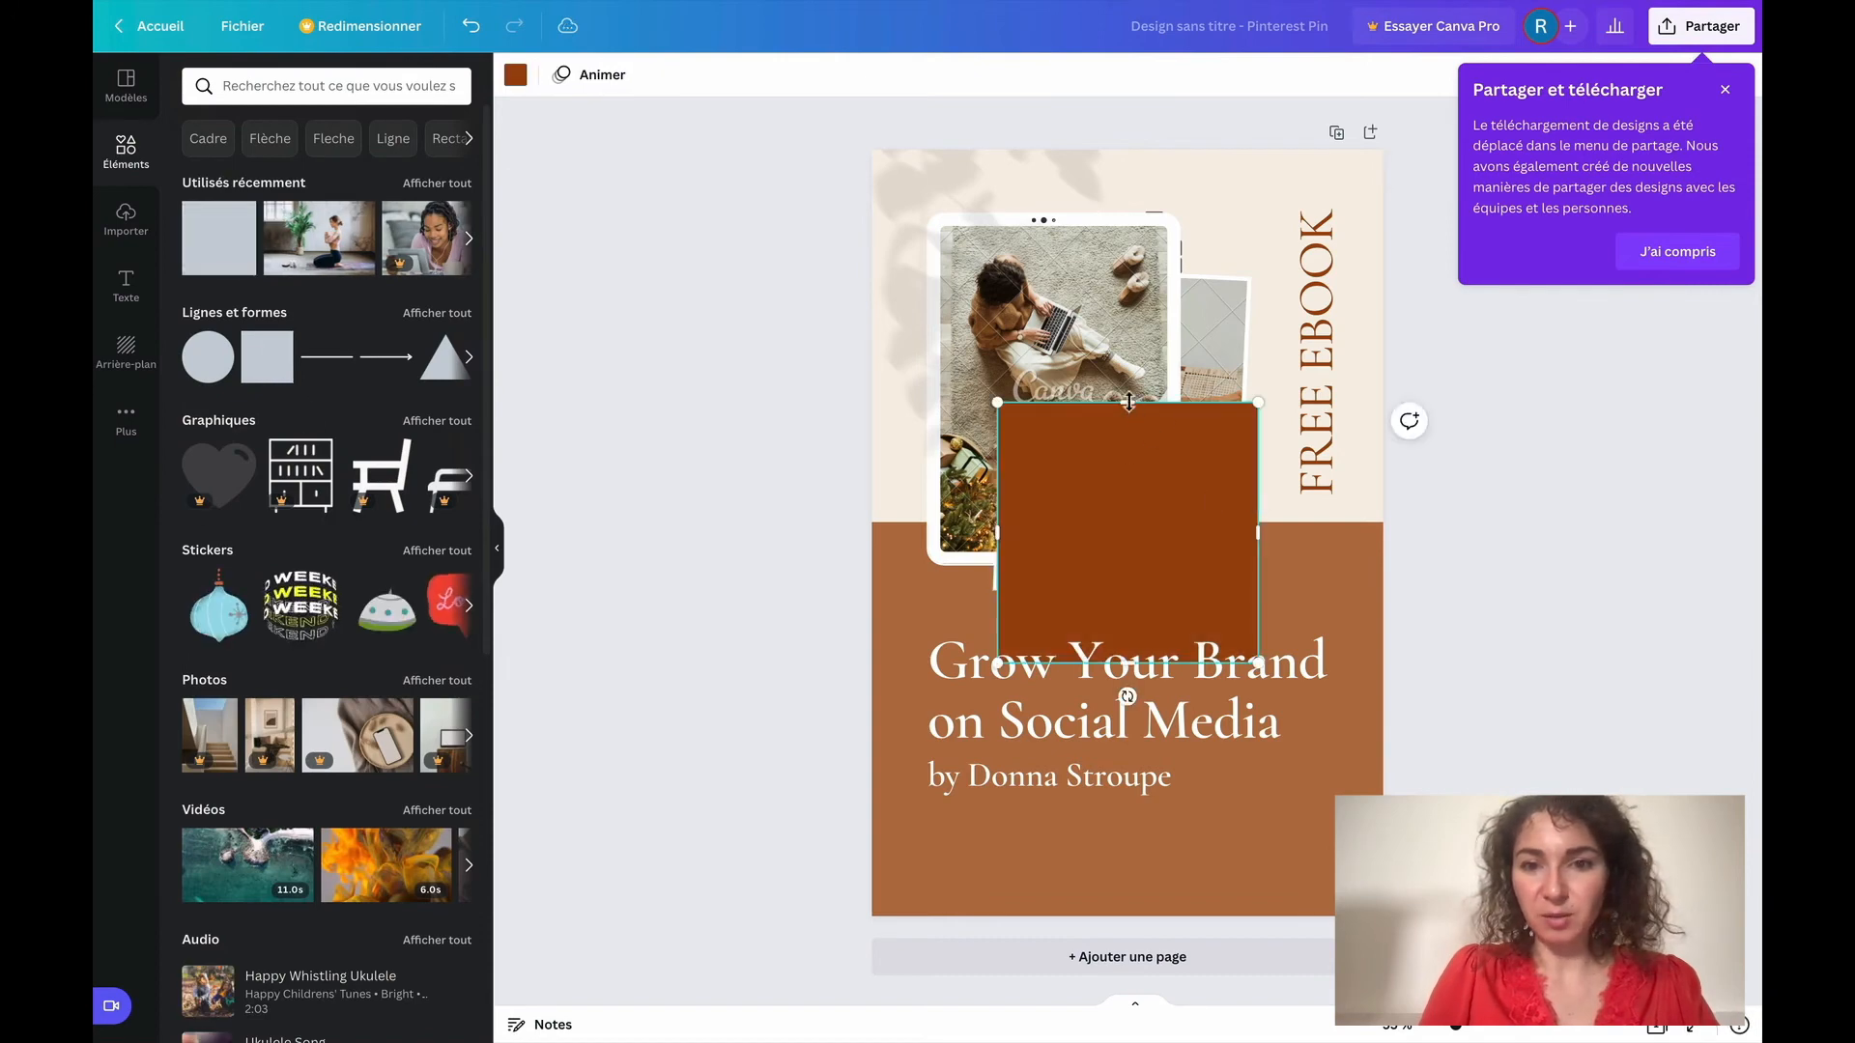
drag(1128, 399, 1162, 836)
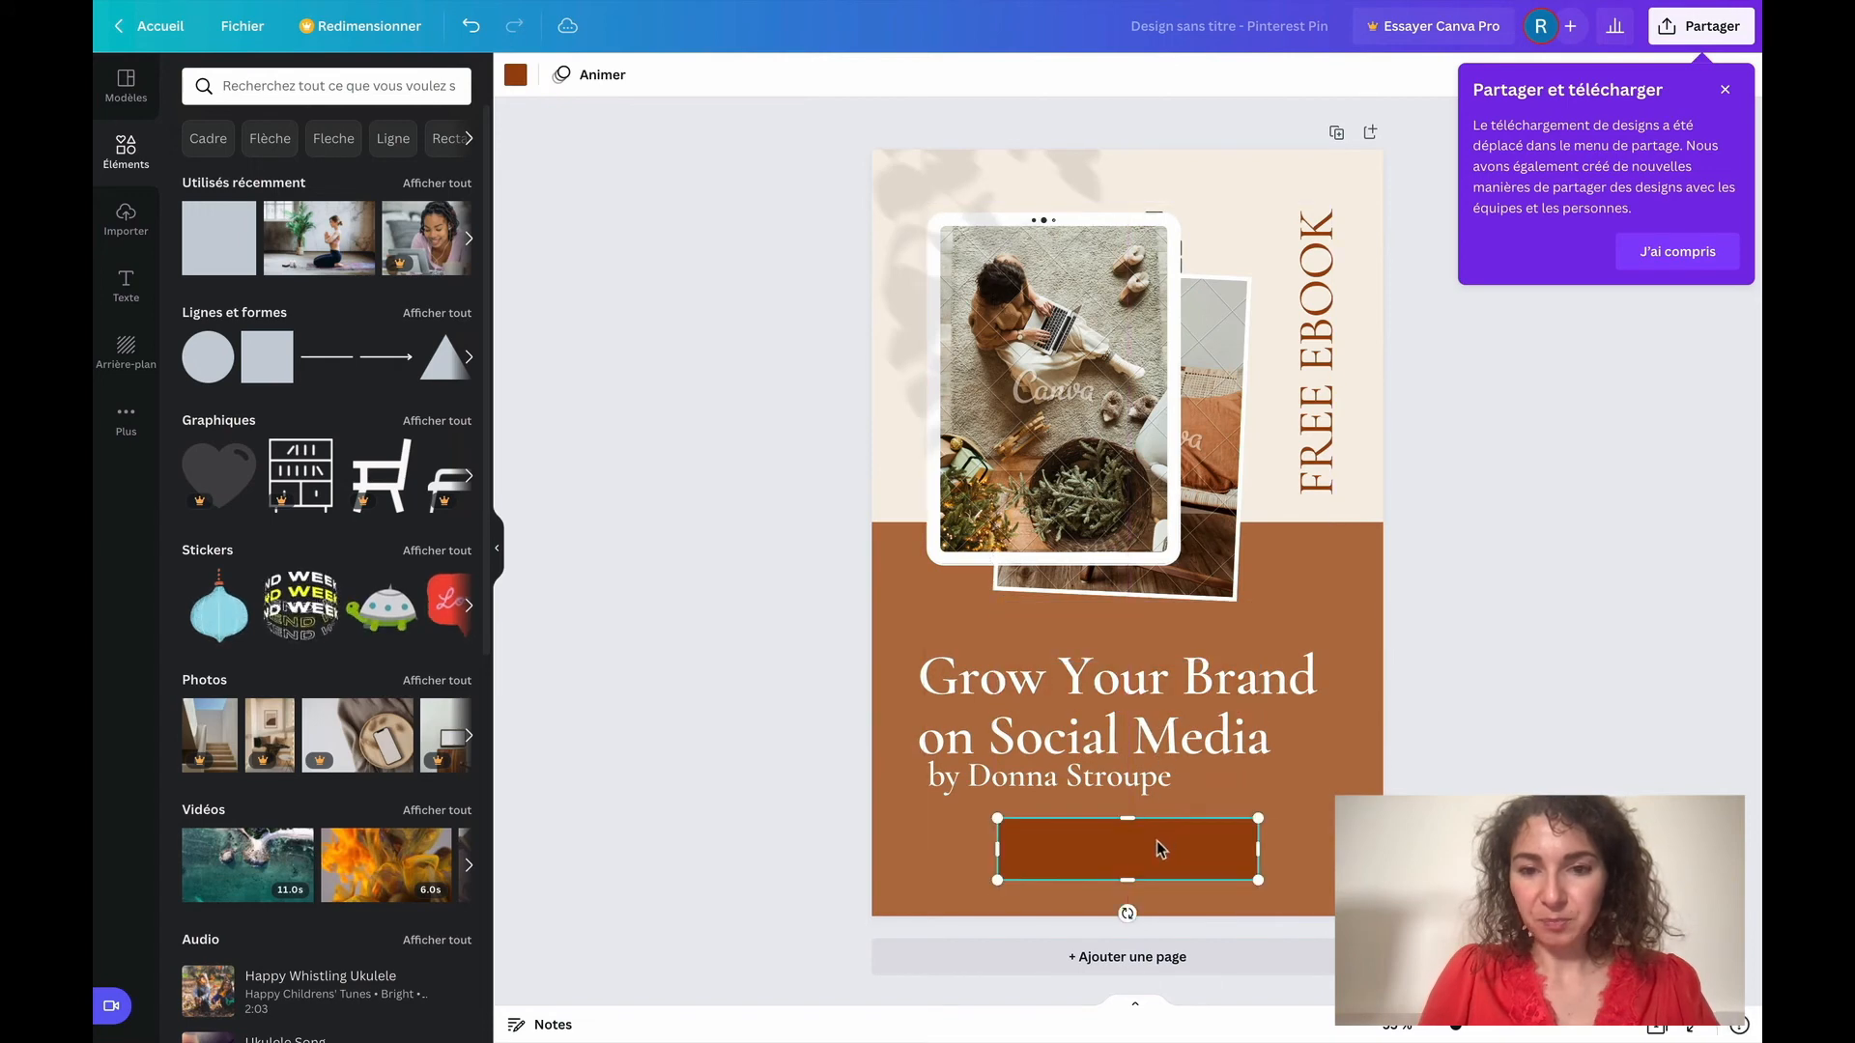
Recolour the button rectangle beneath the author line with the cream document colour
click(514, 74)
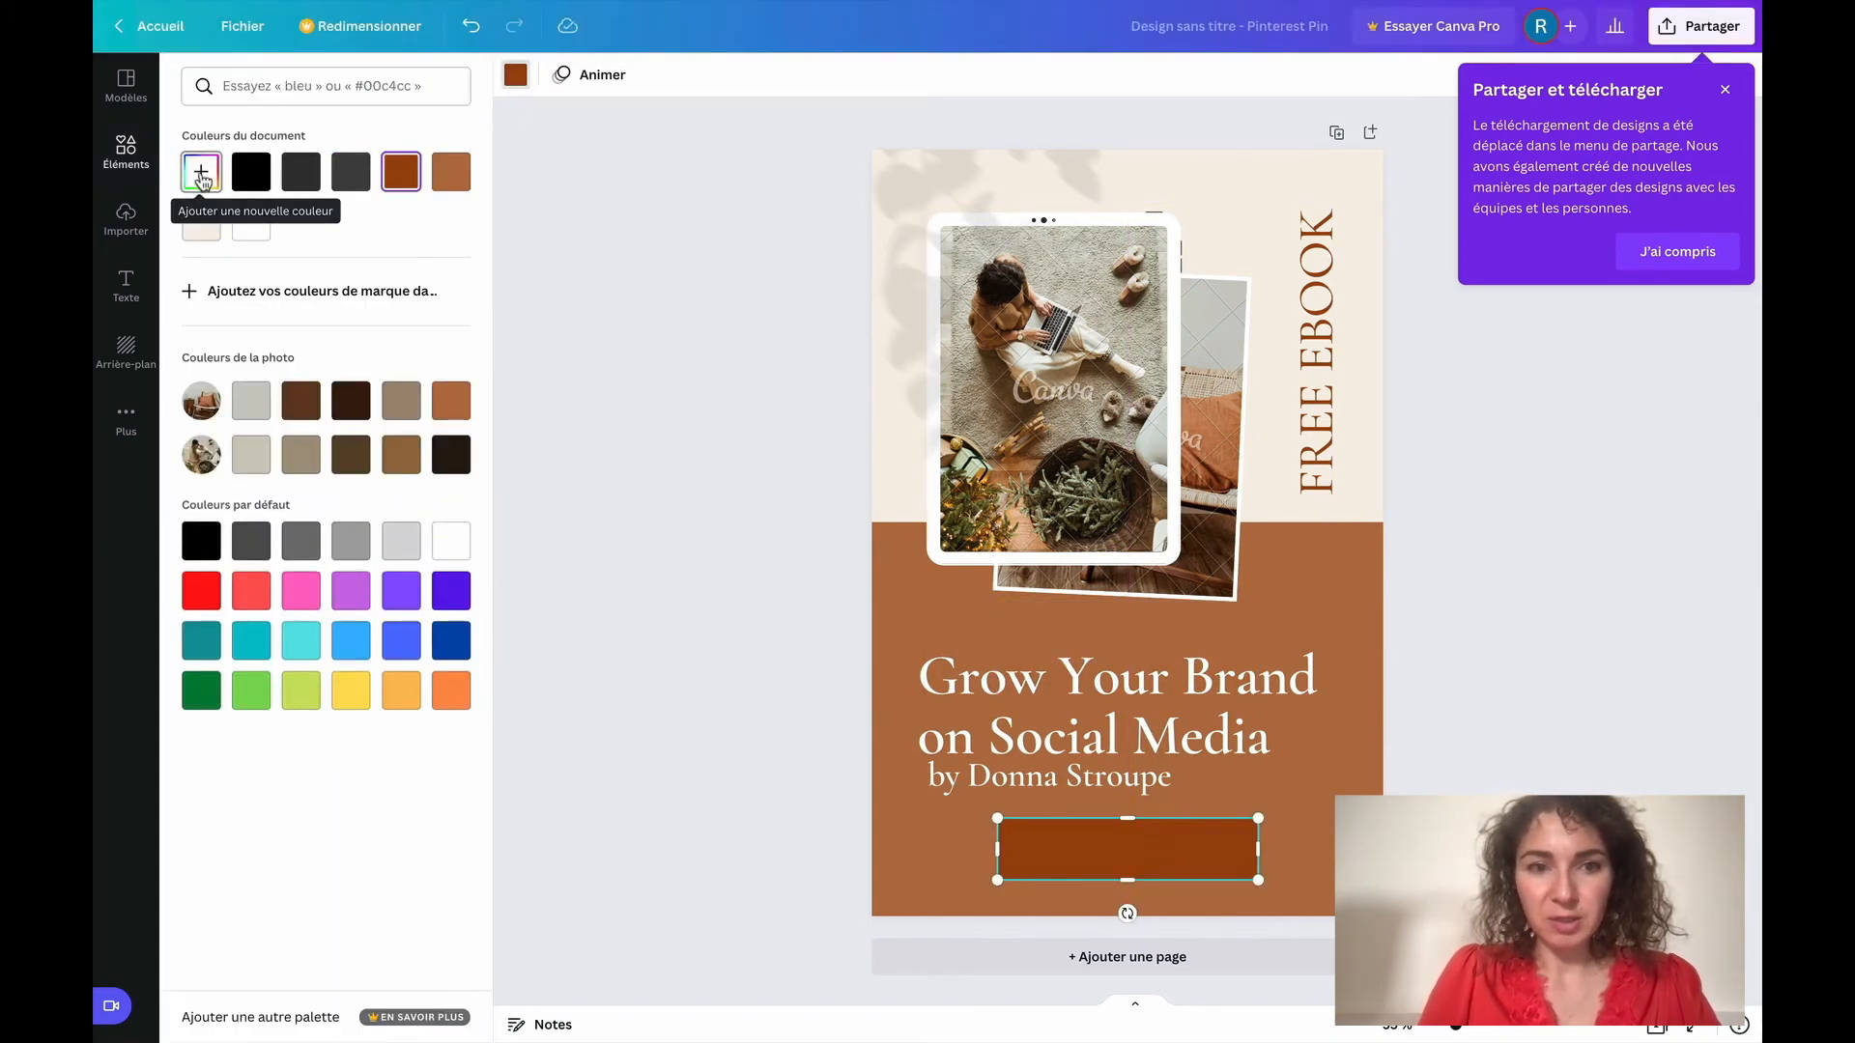
click(203, 223)
click(1426, 636)
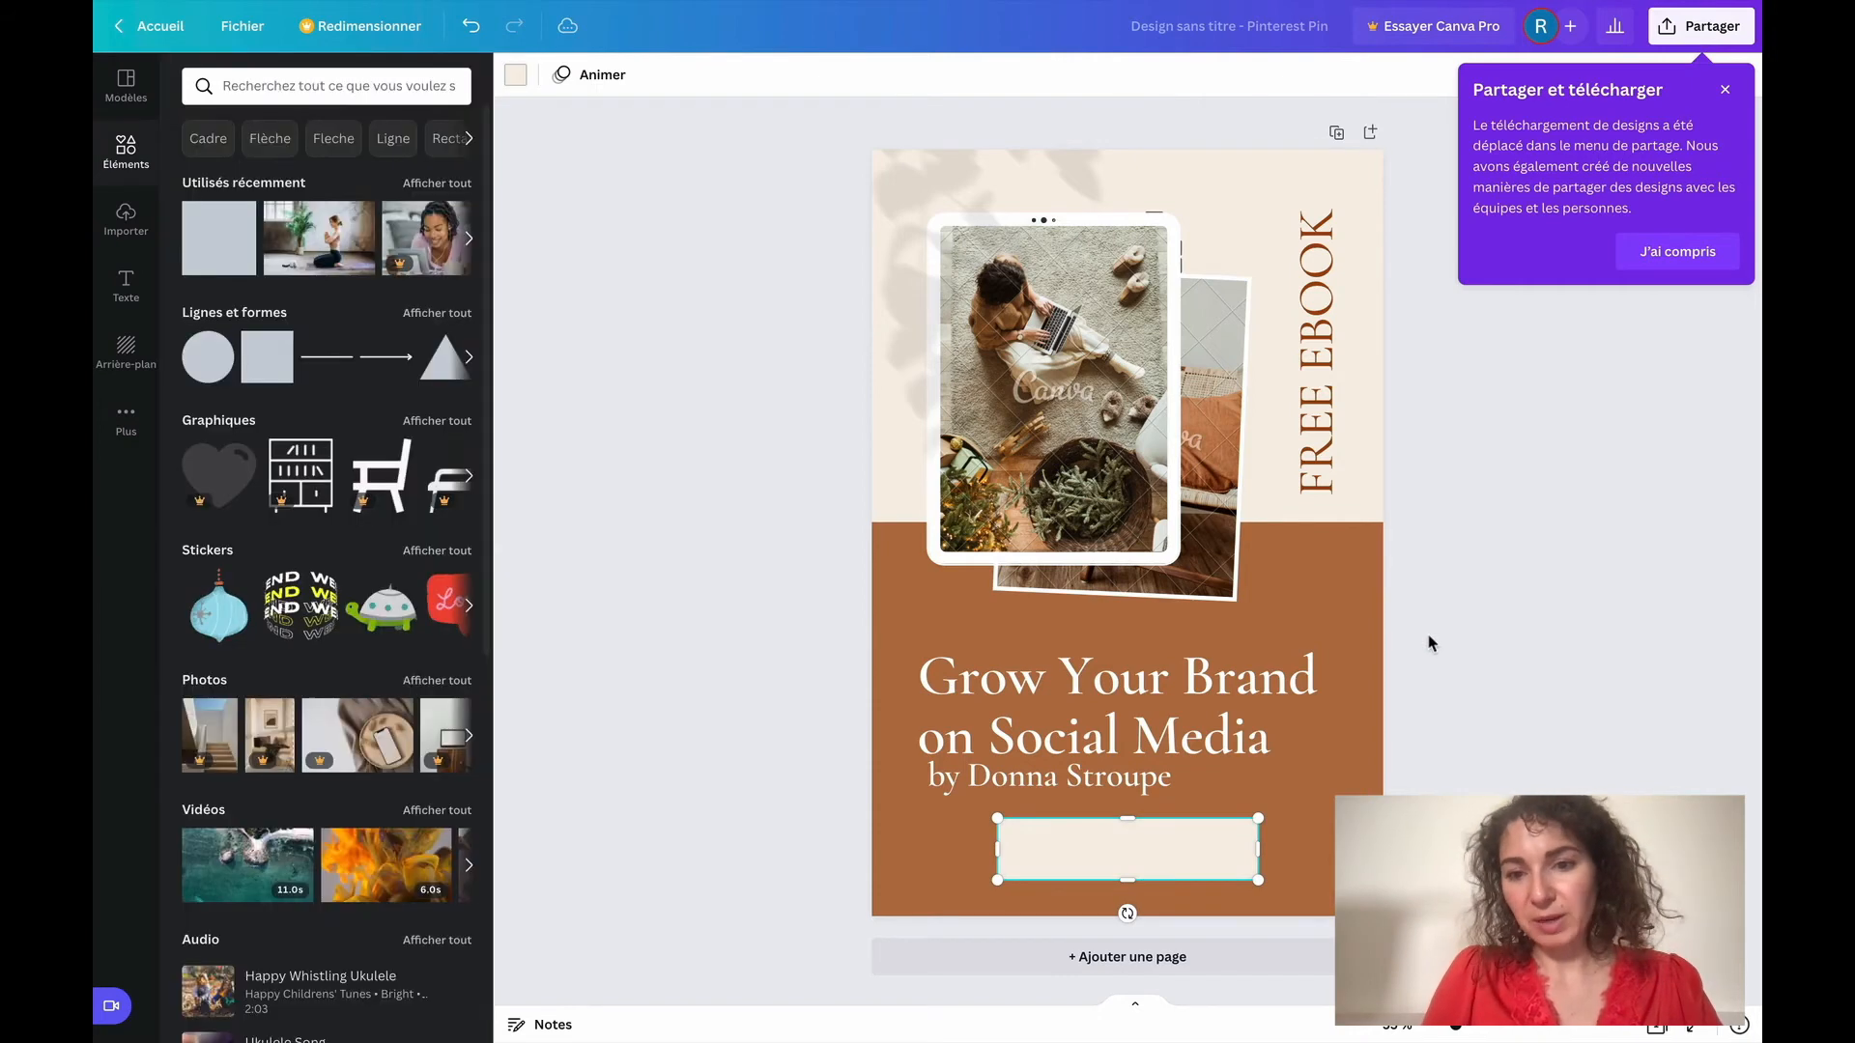
click(1377, 663)
Add a heading text to the pin and write "Télcharger" in it
click(124, 282)
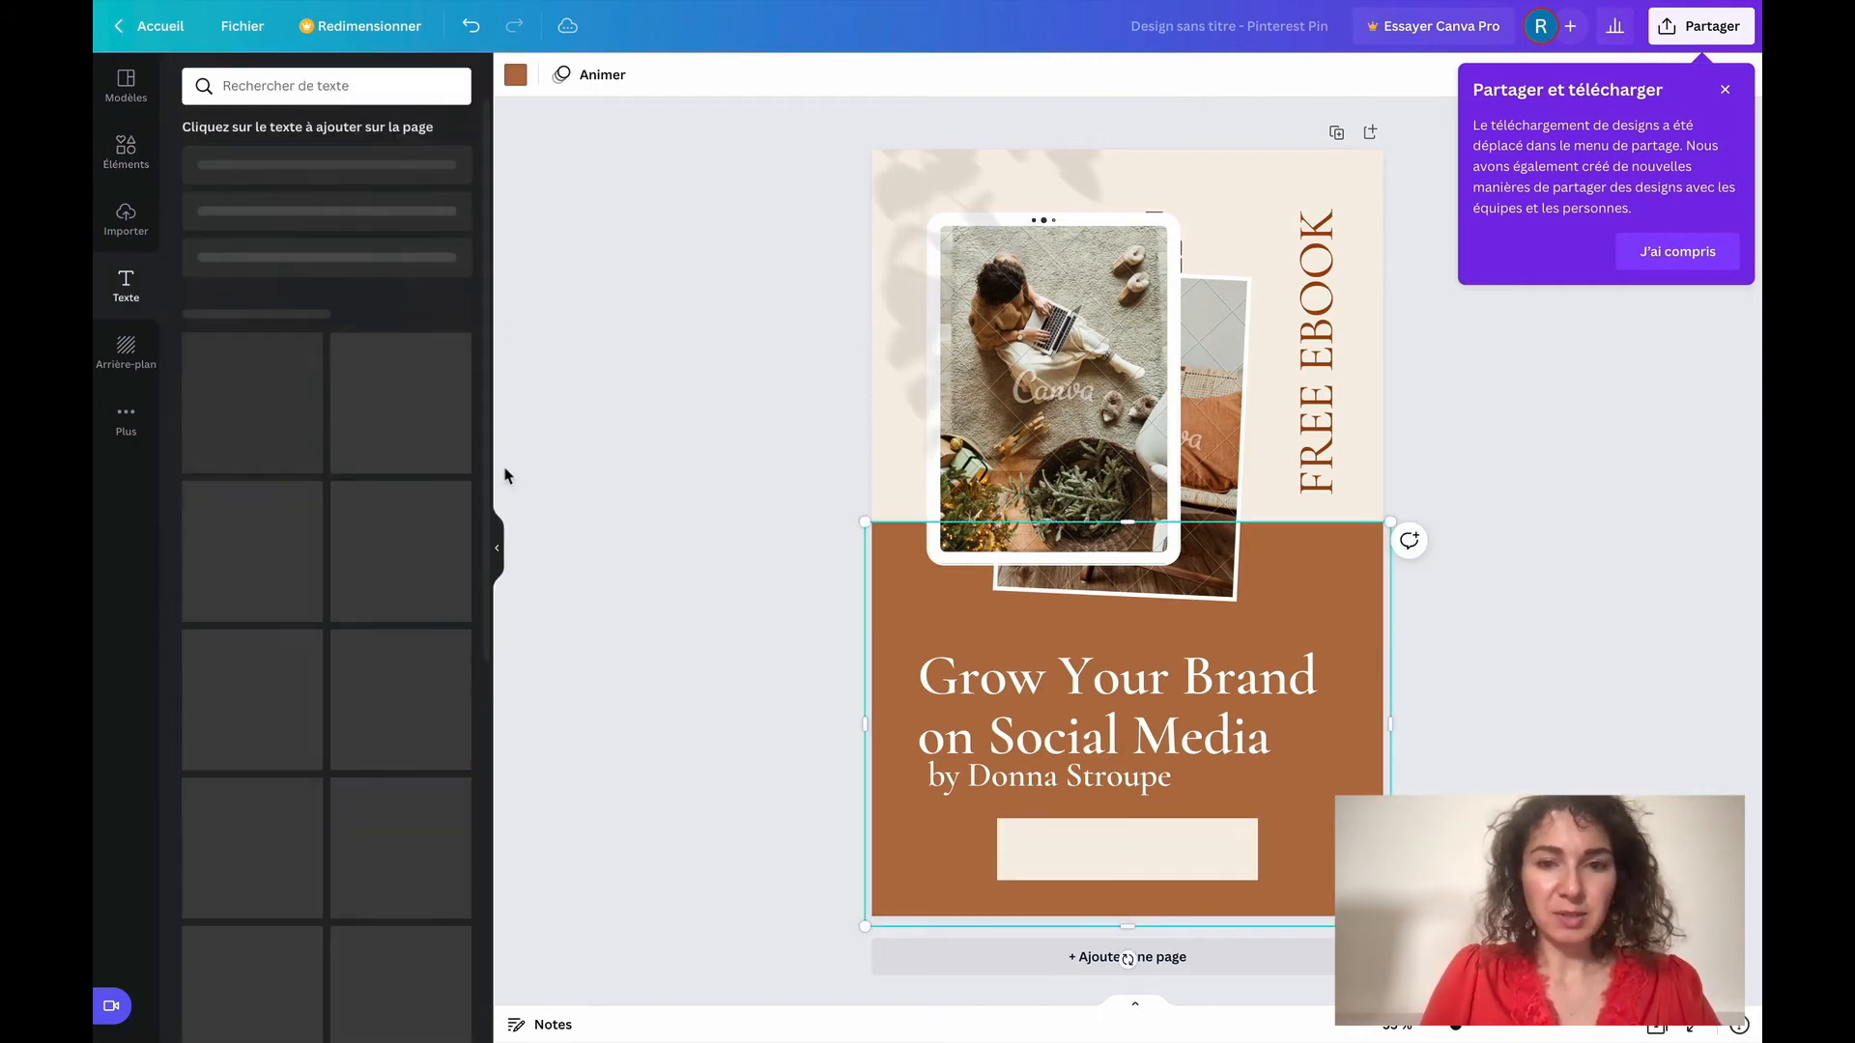
click(356, 179)
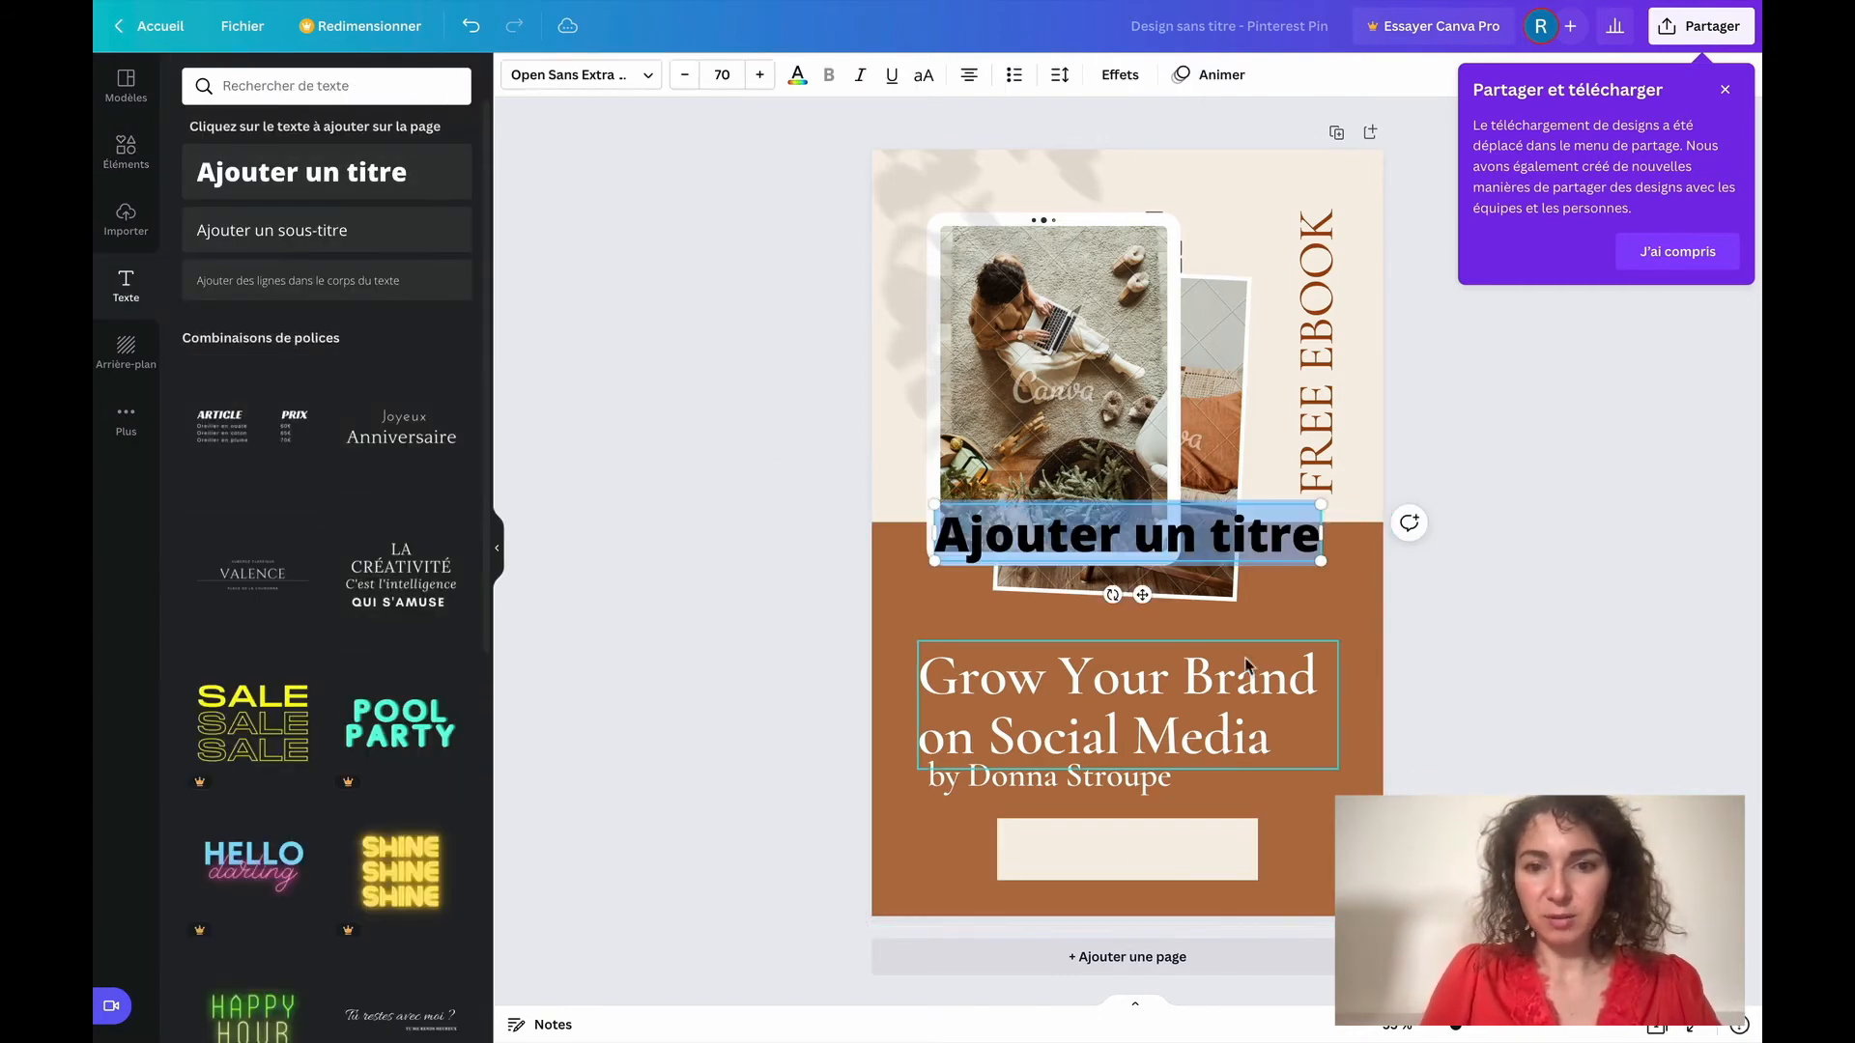
text(Telc)
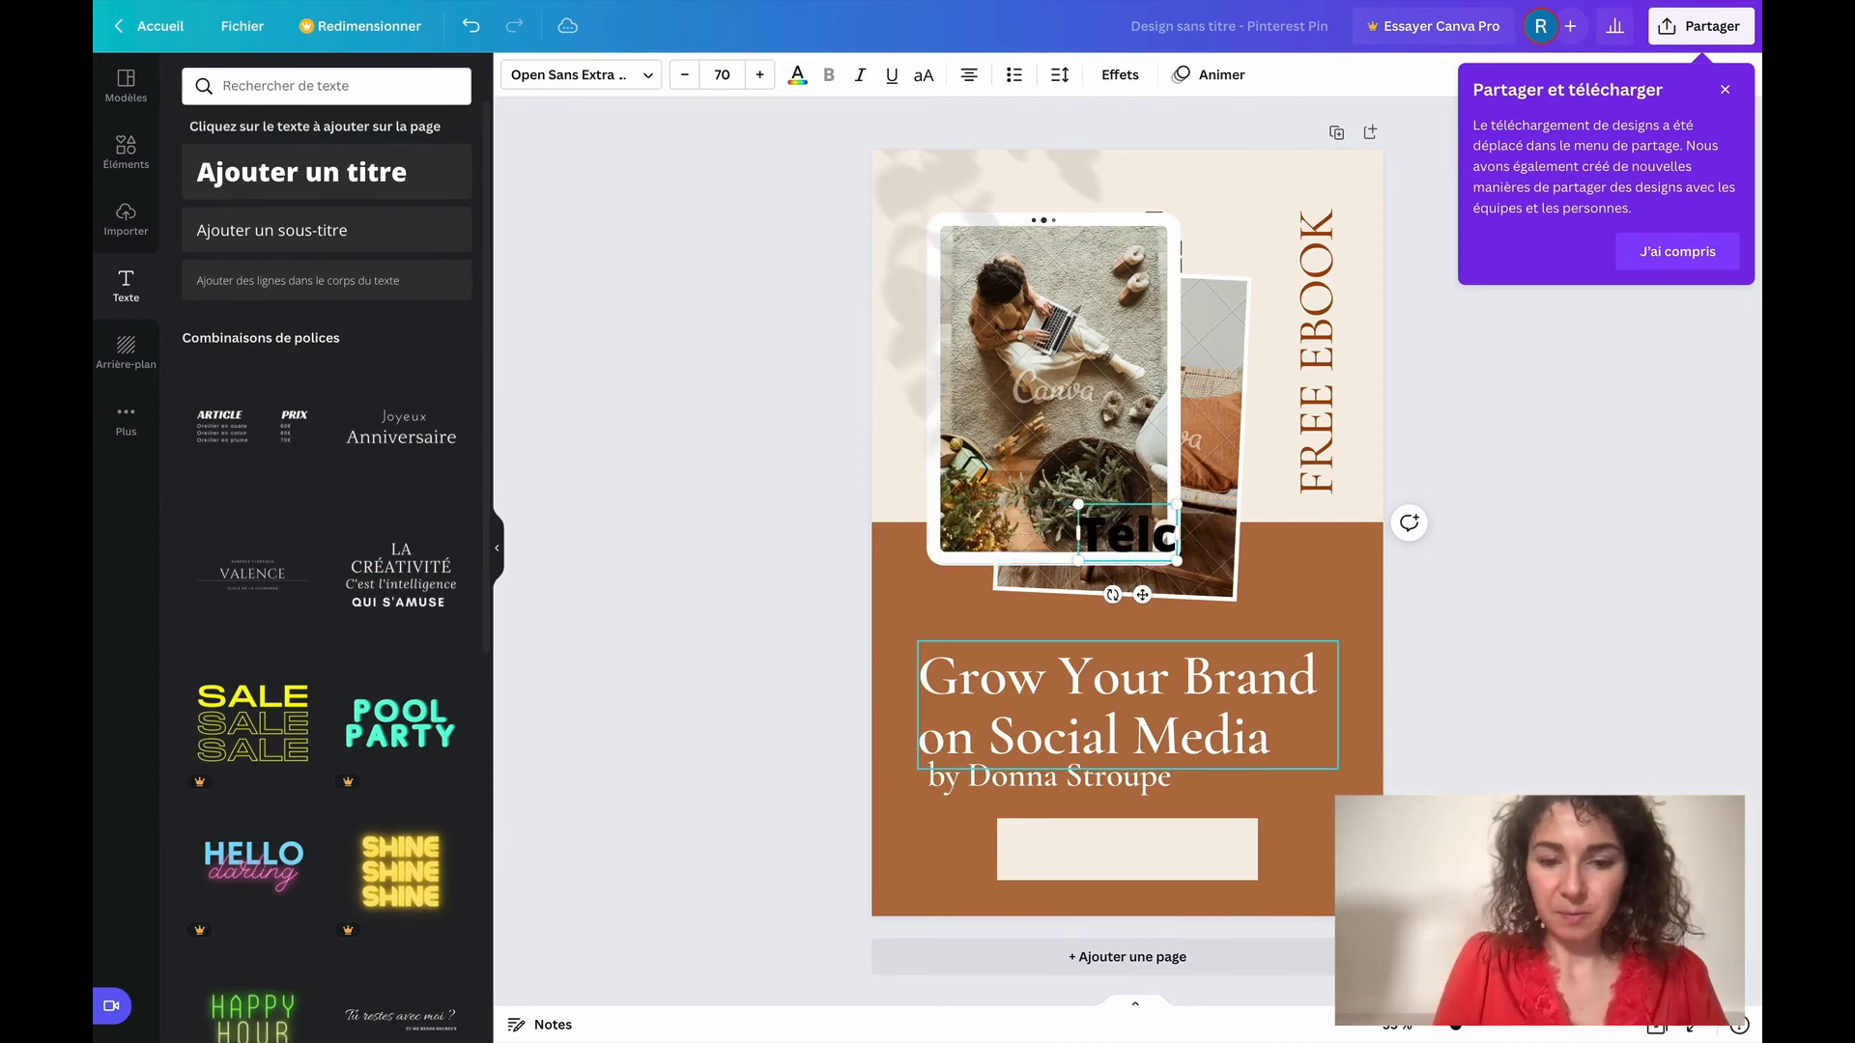
text(hargez)
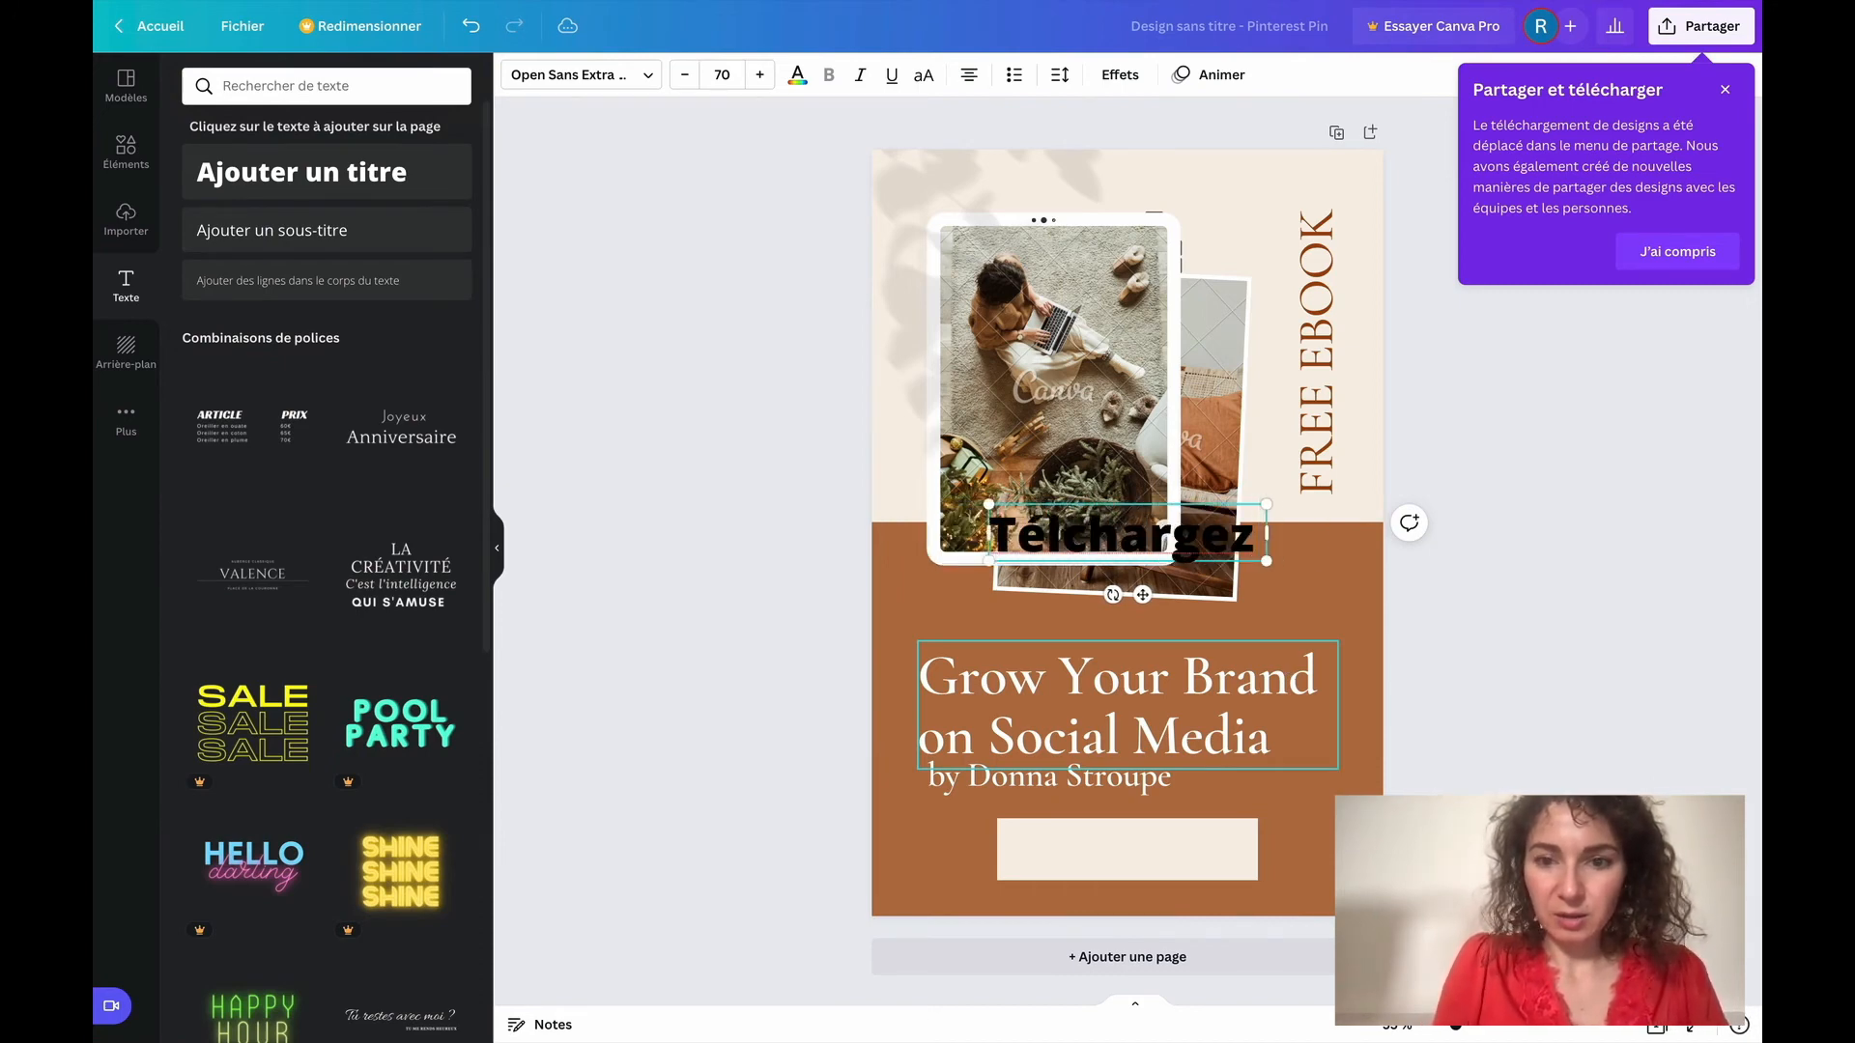
key(BackSpace)
text(r)
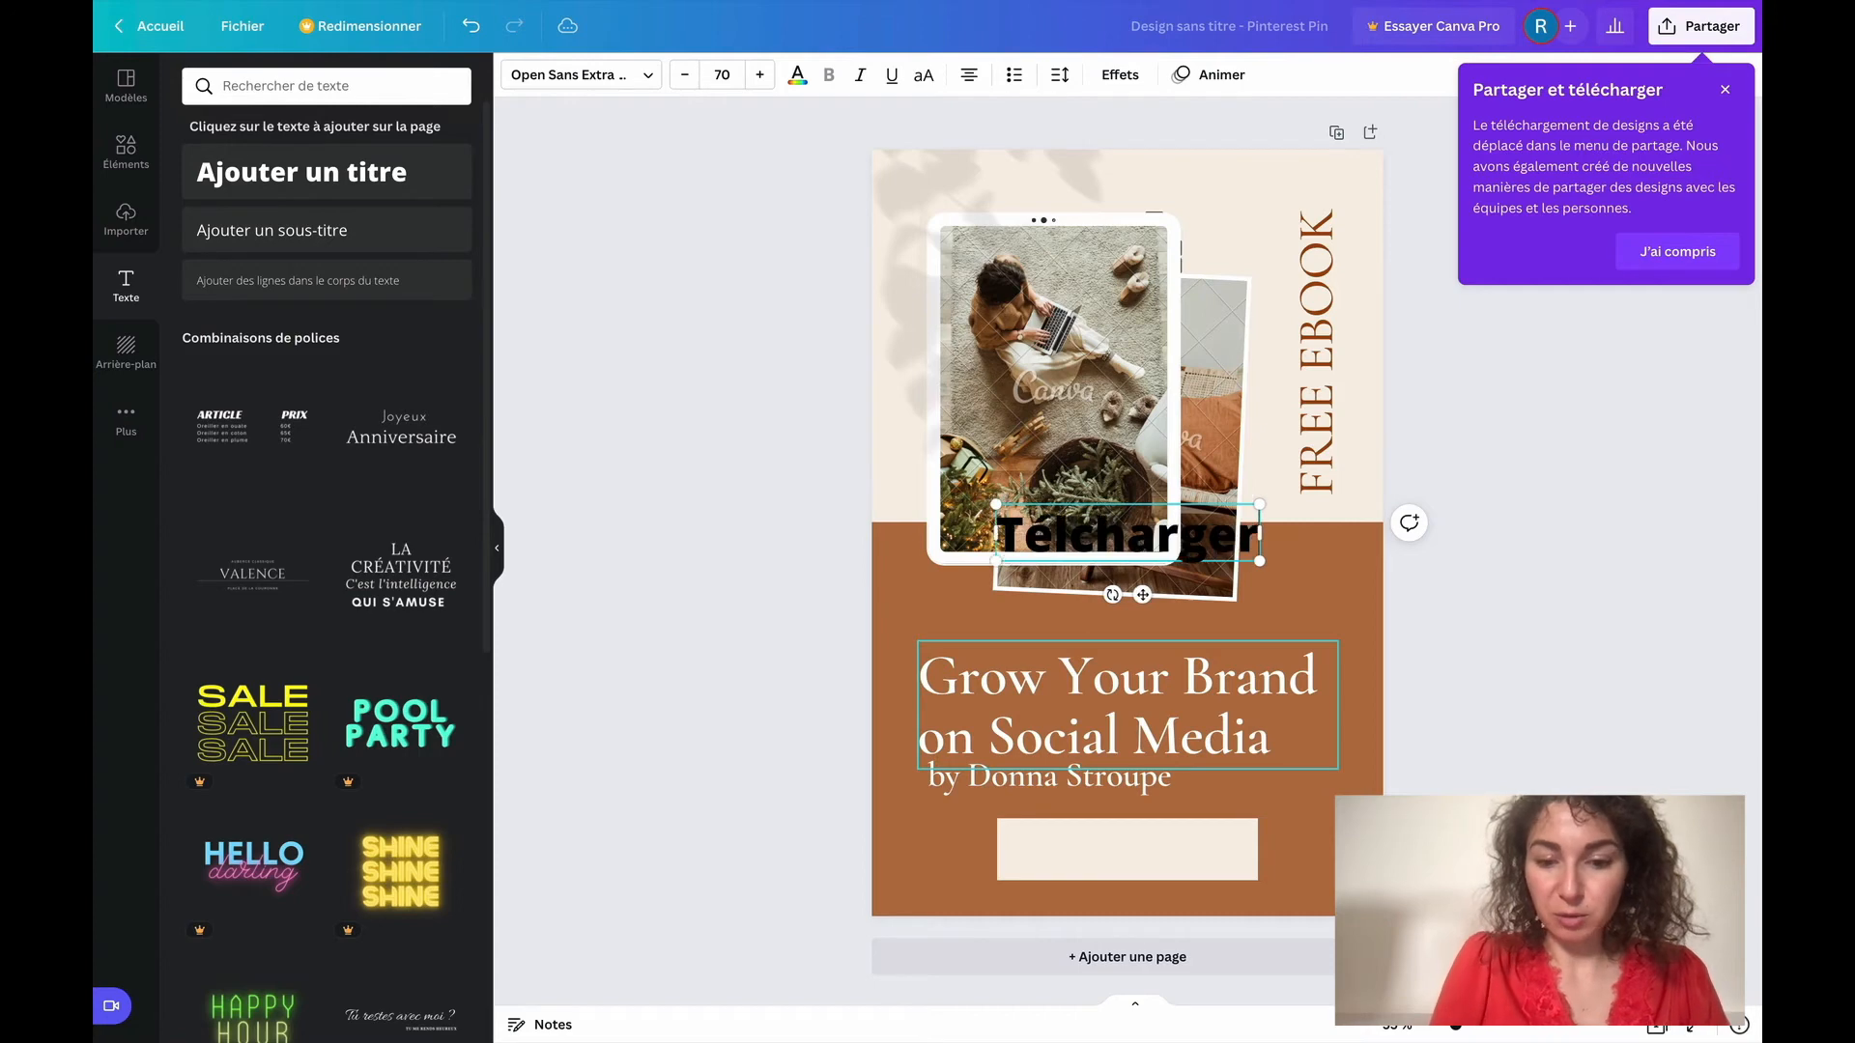
text(maint)
key(BackSpace)
key(BackSpace)
key(BackSpace)
key(BackSpace)
key(BackSpace)
key(BackSpace)
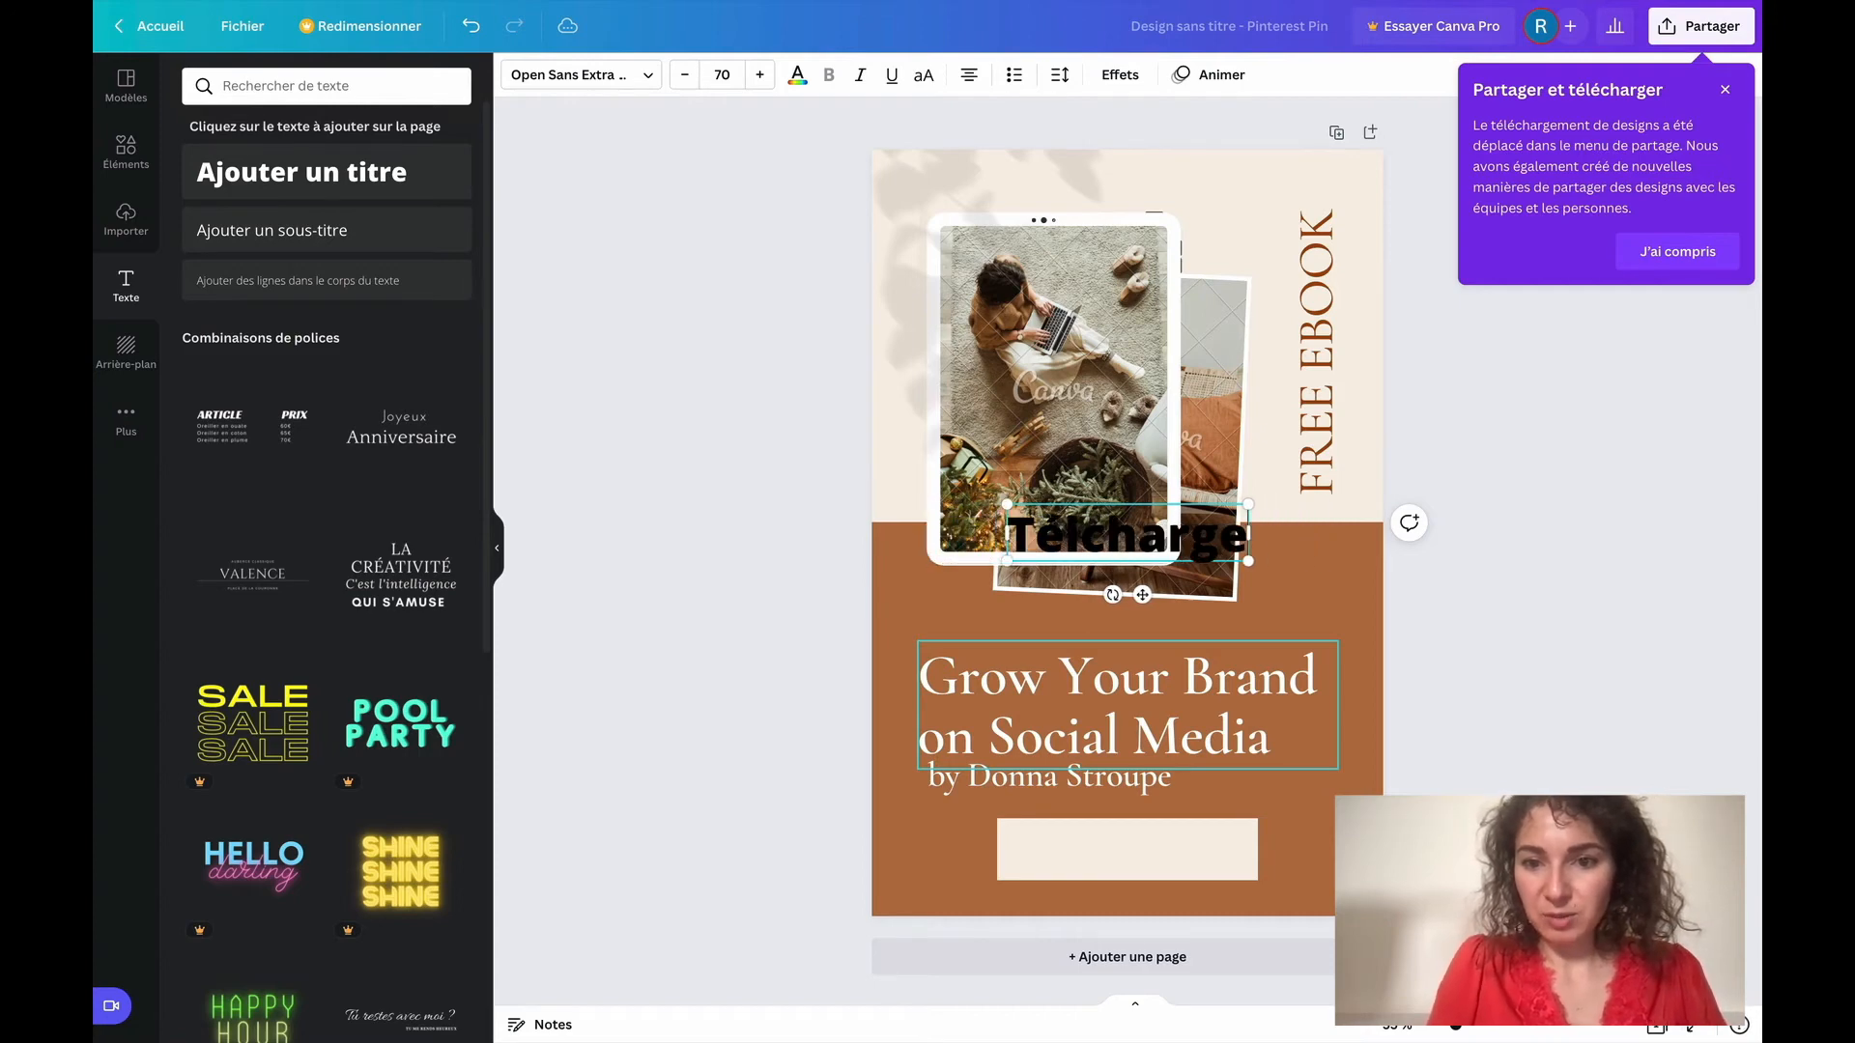
text(z)
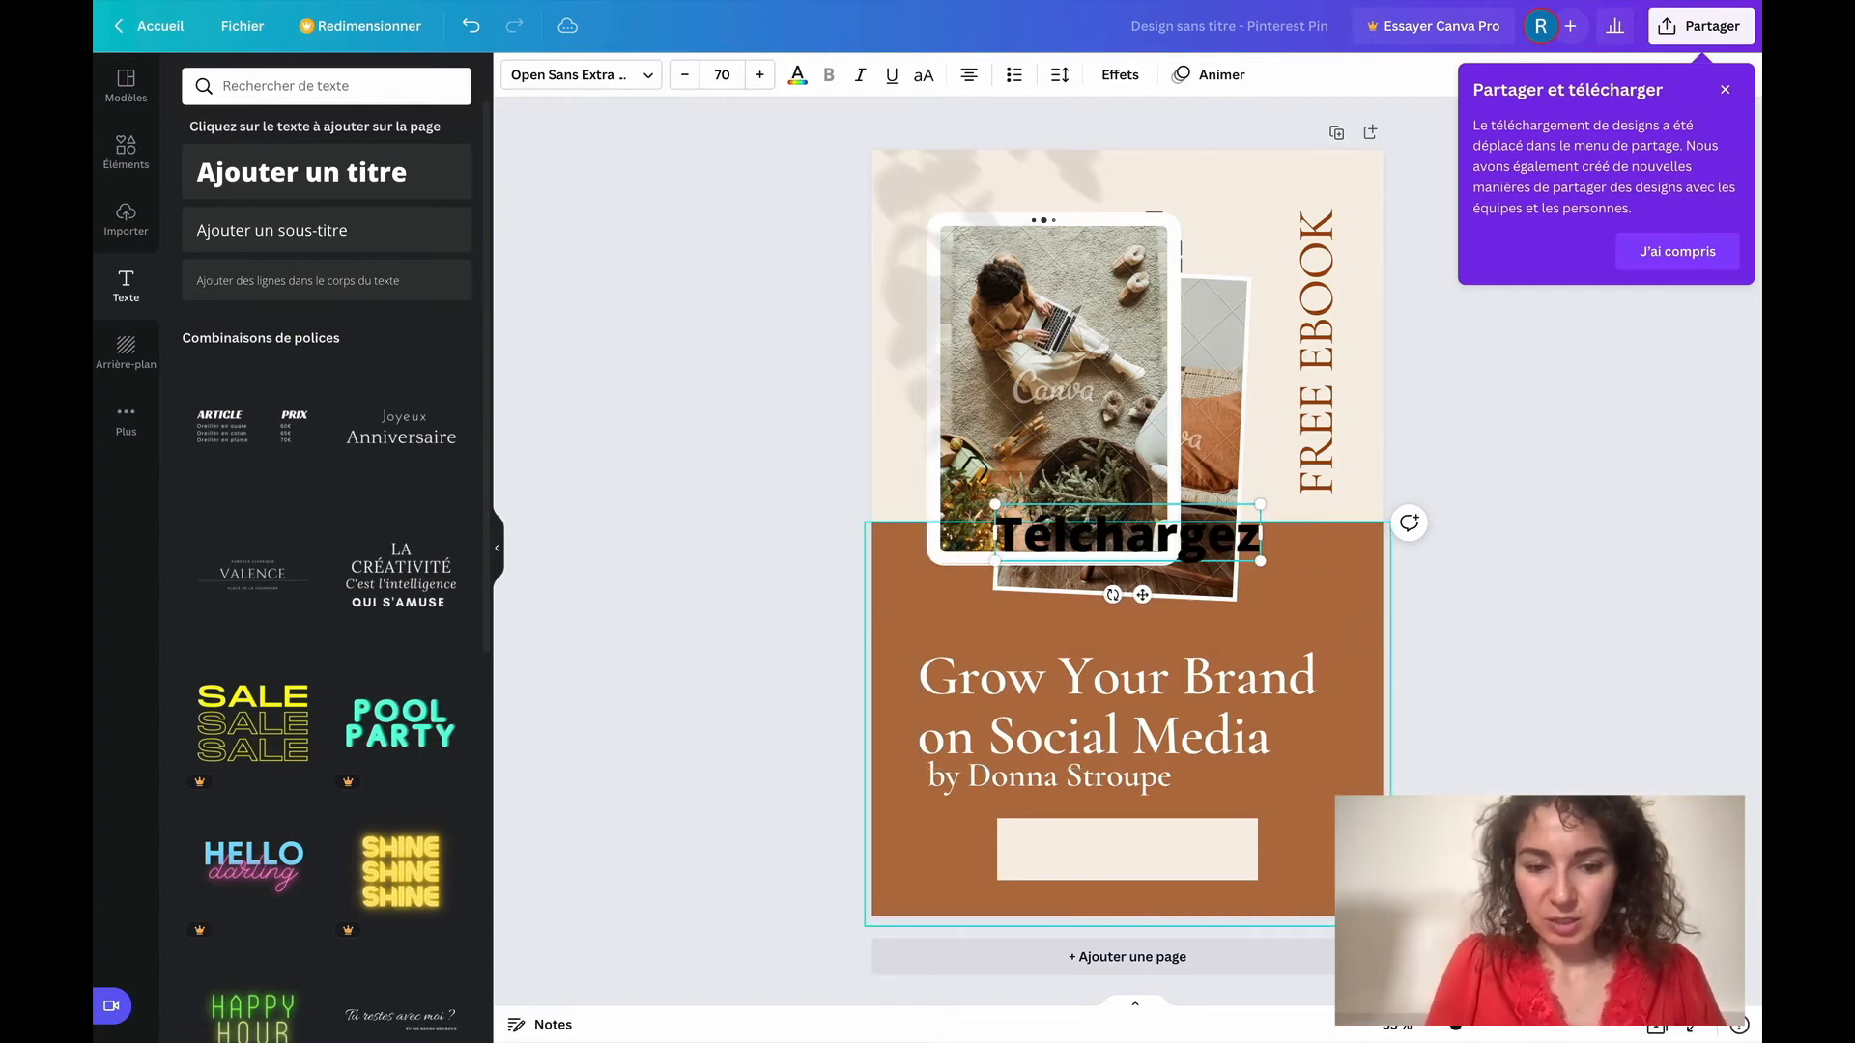
Move the new heading onto the cream rectangle and correct its spelling to "Télécharger"
click(1321, 613)
drag(1182, 554, 1190, 872)
click(1073, 856)
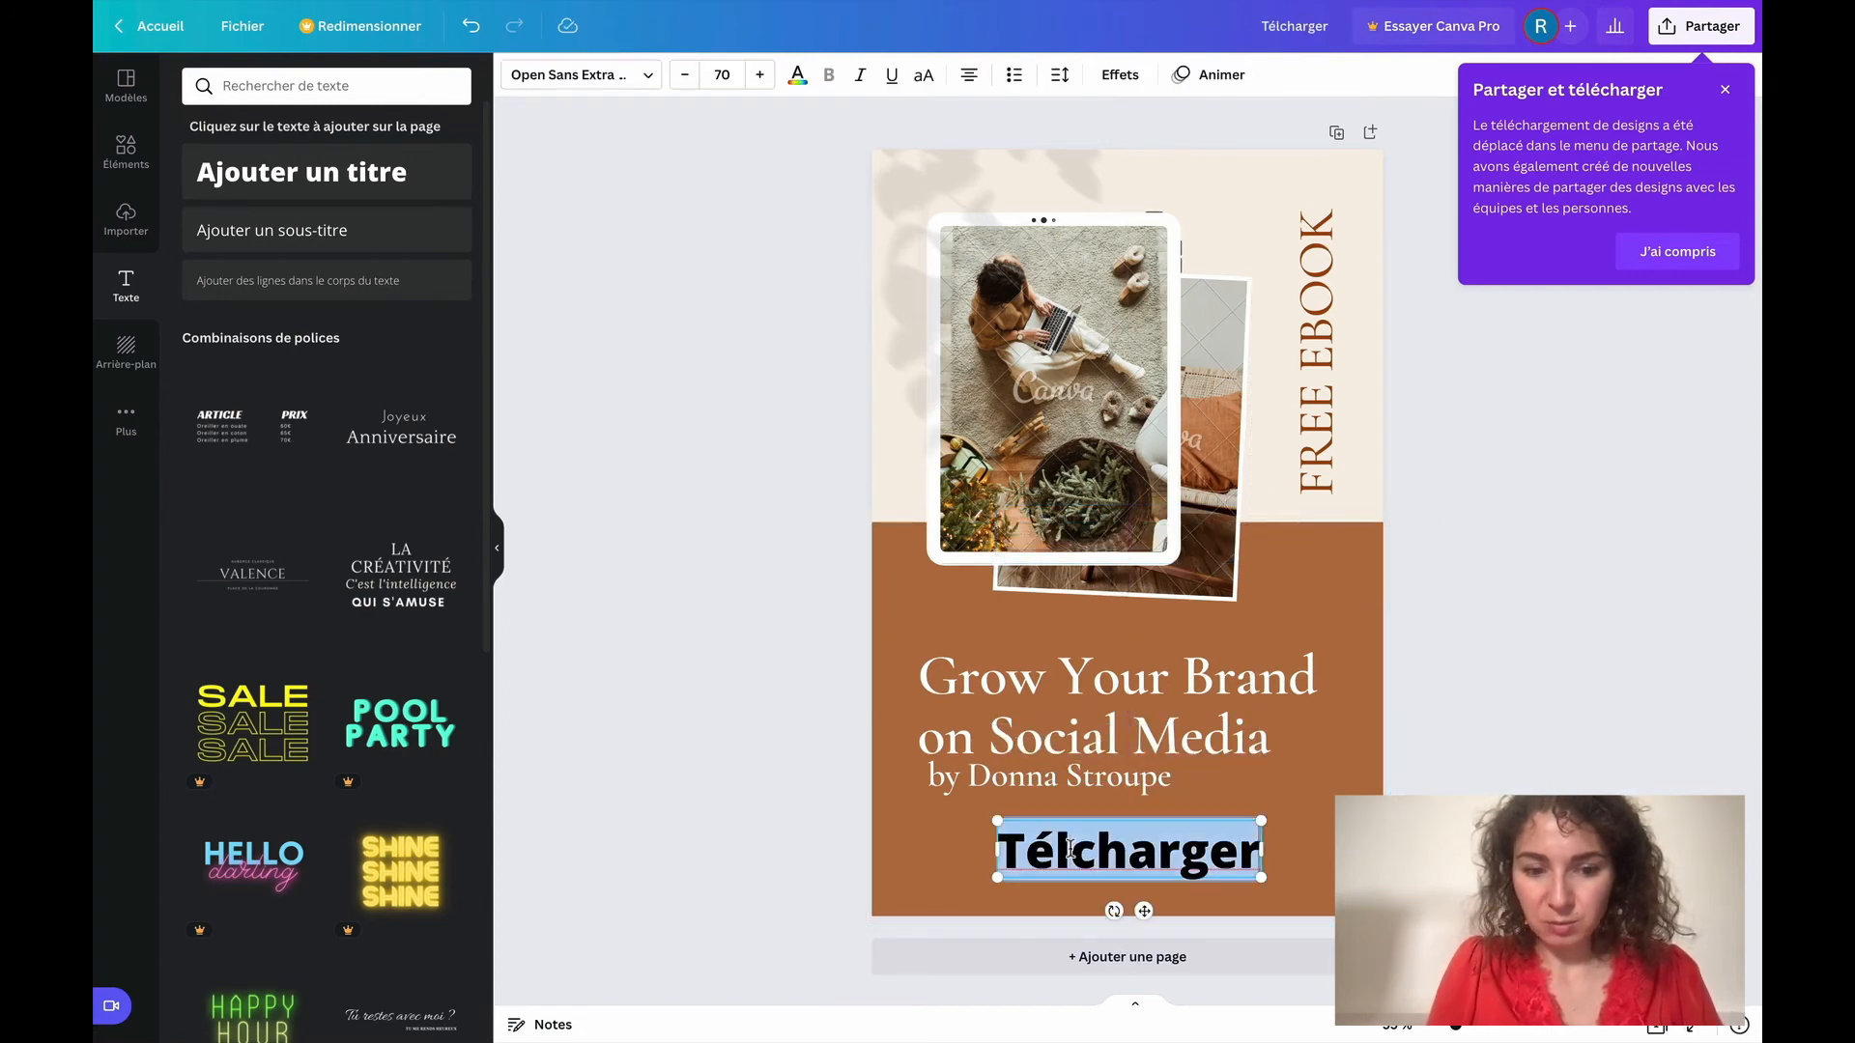
click(1071, 855)
text(é)
click(1263, 790)
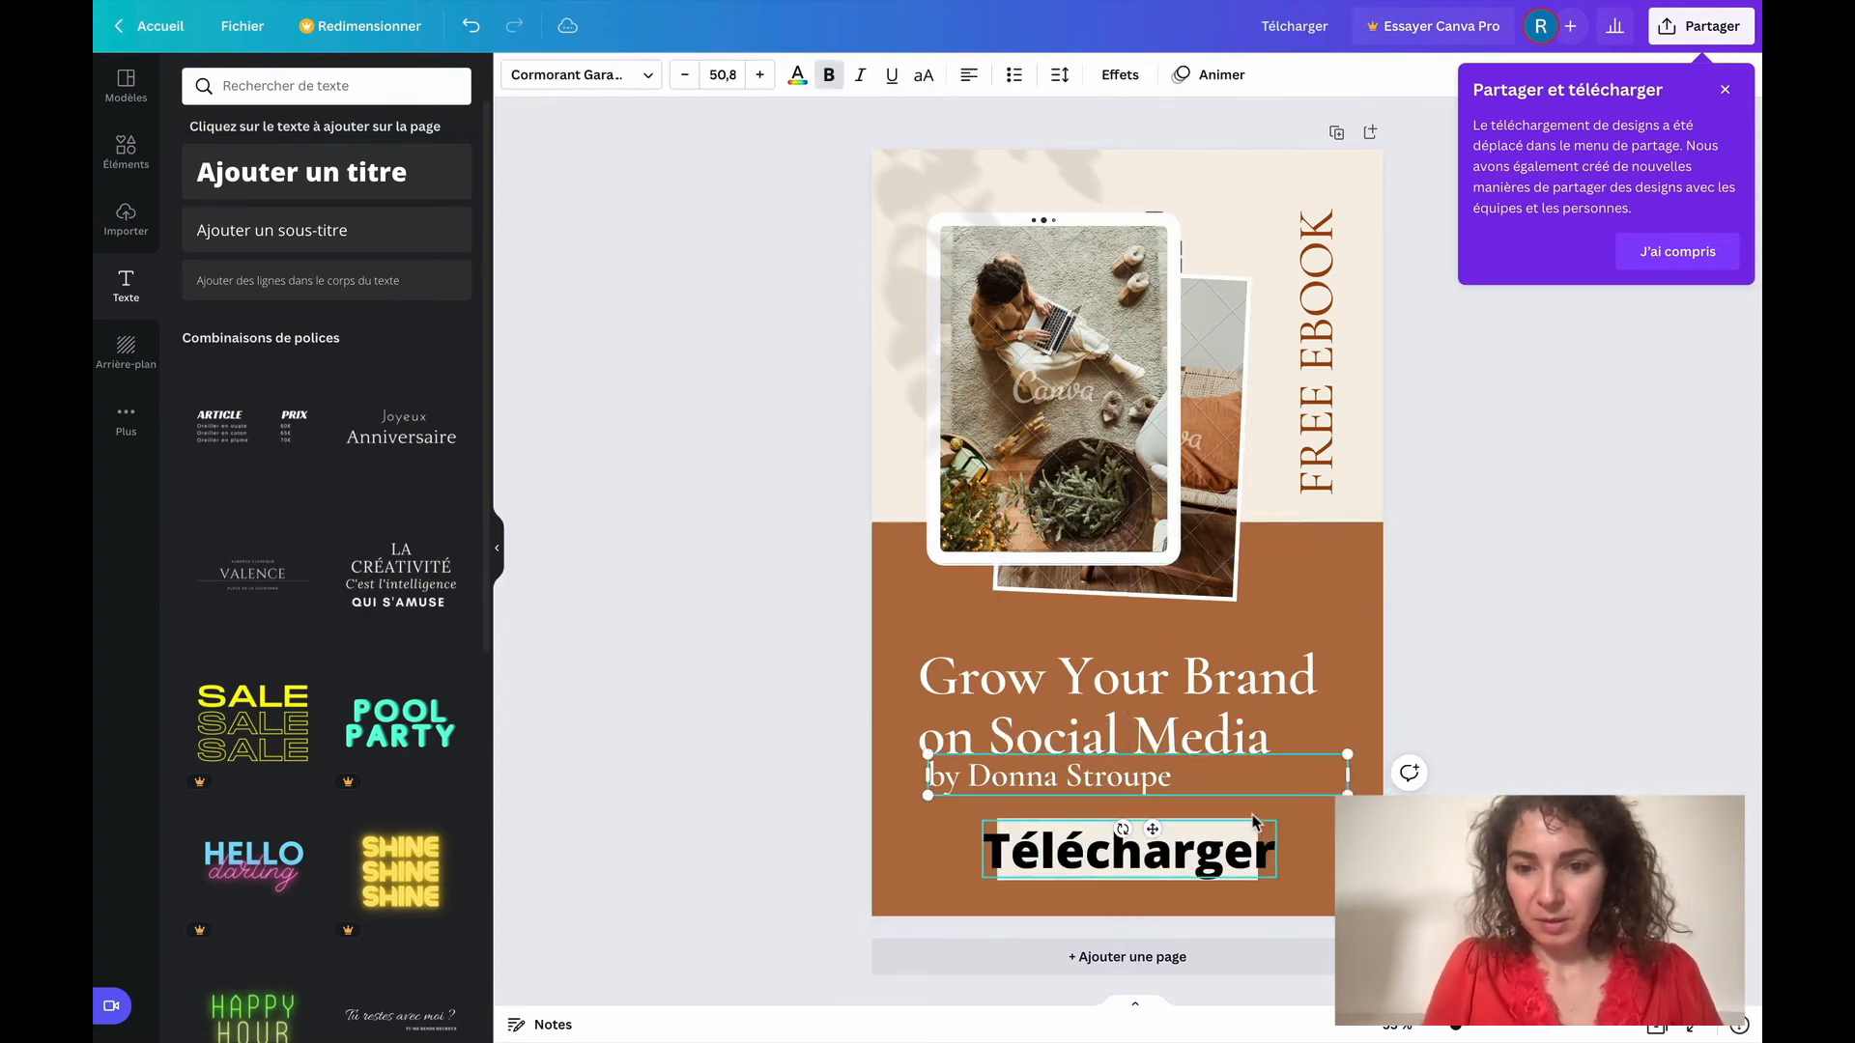
Reduce the "Télécharger" text to font size 60 and position it within the cream rectangle
click(1242, 845)
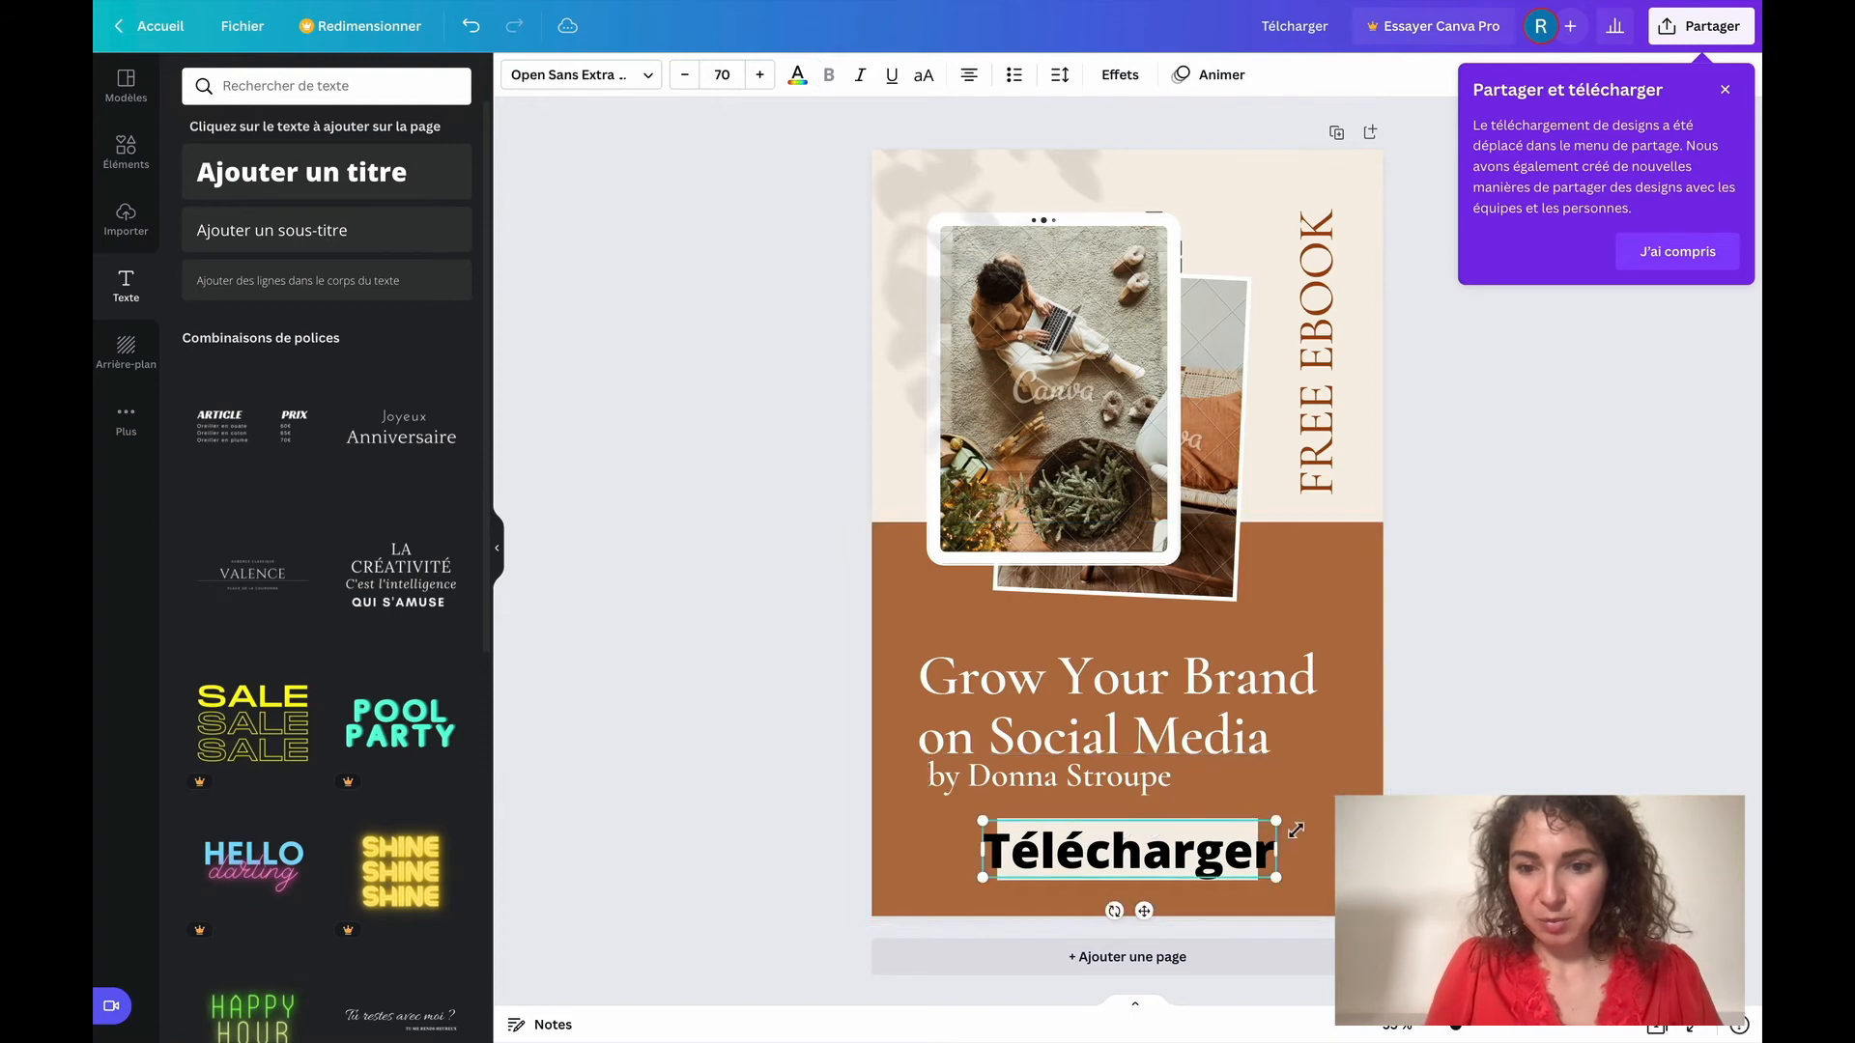
double_click(1224, 850)
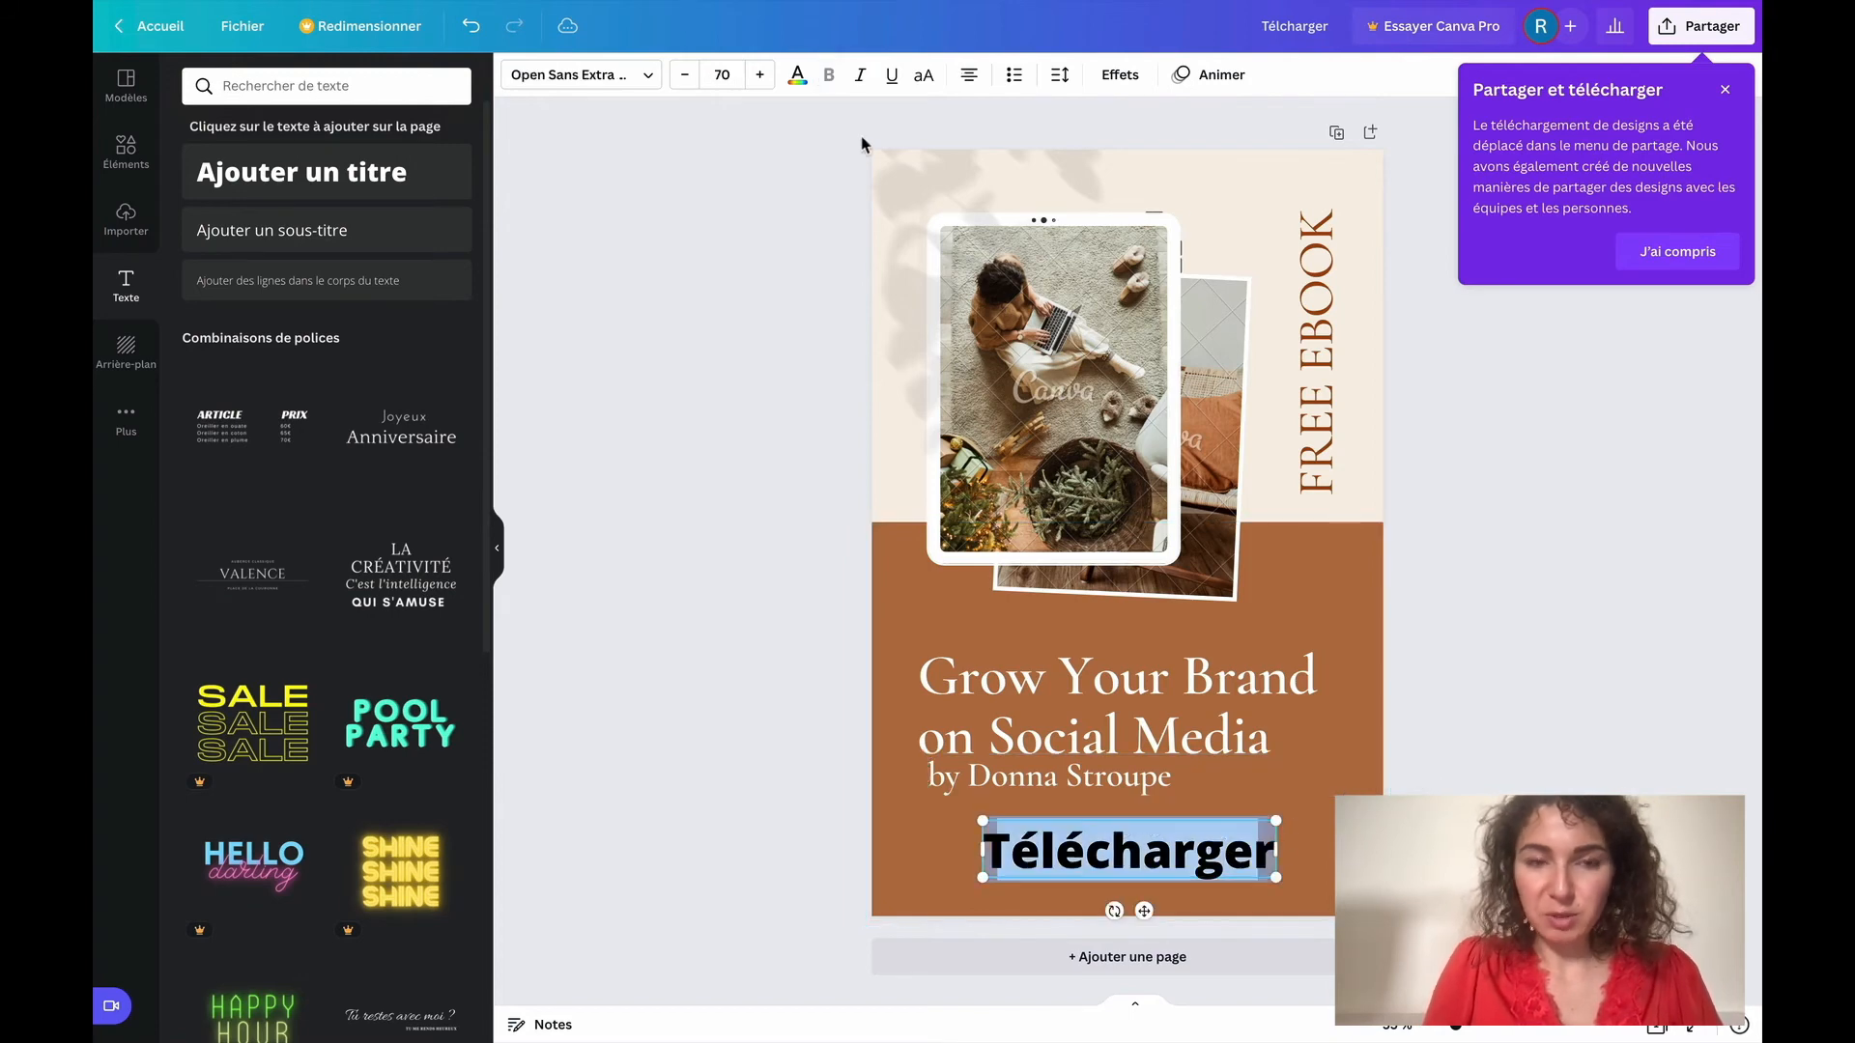
click(685, 77)
click(685, 77)
click(685, 78)
click(684, 78)
click(685, 77)
click(685, 77)
click(685, 78)
click(685, 77)
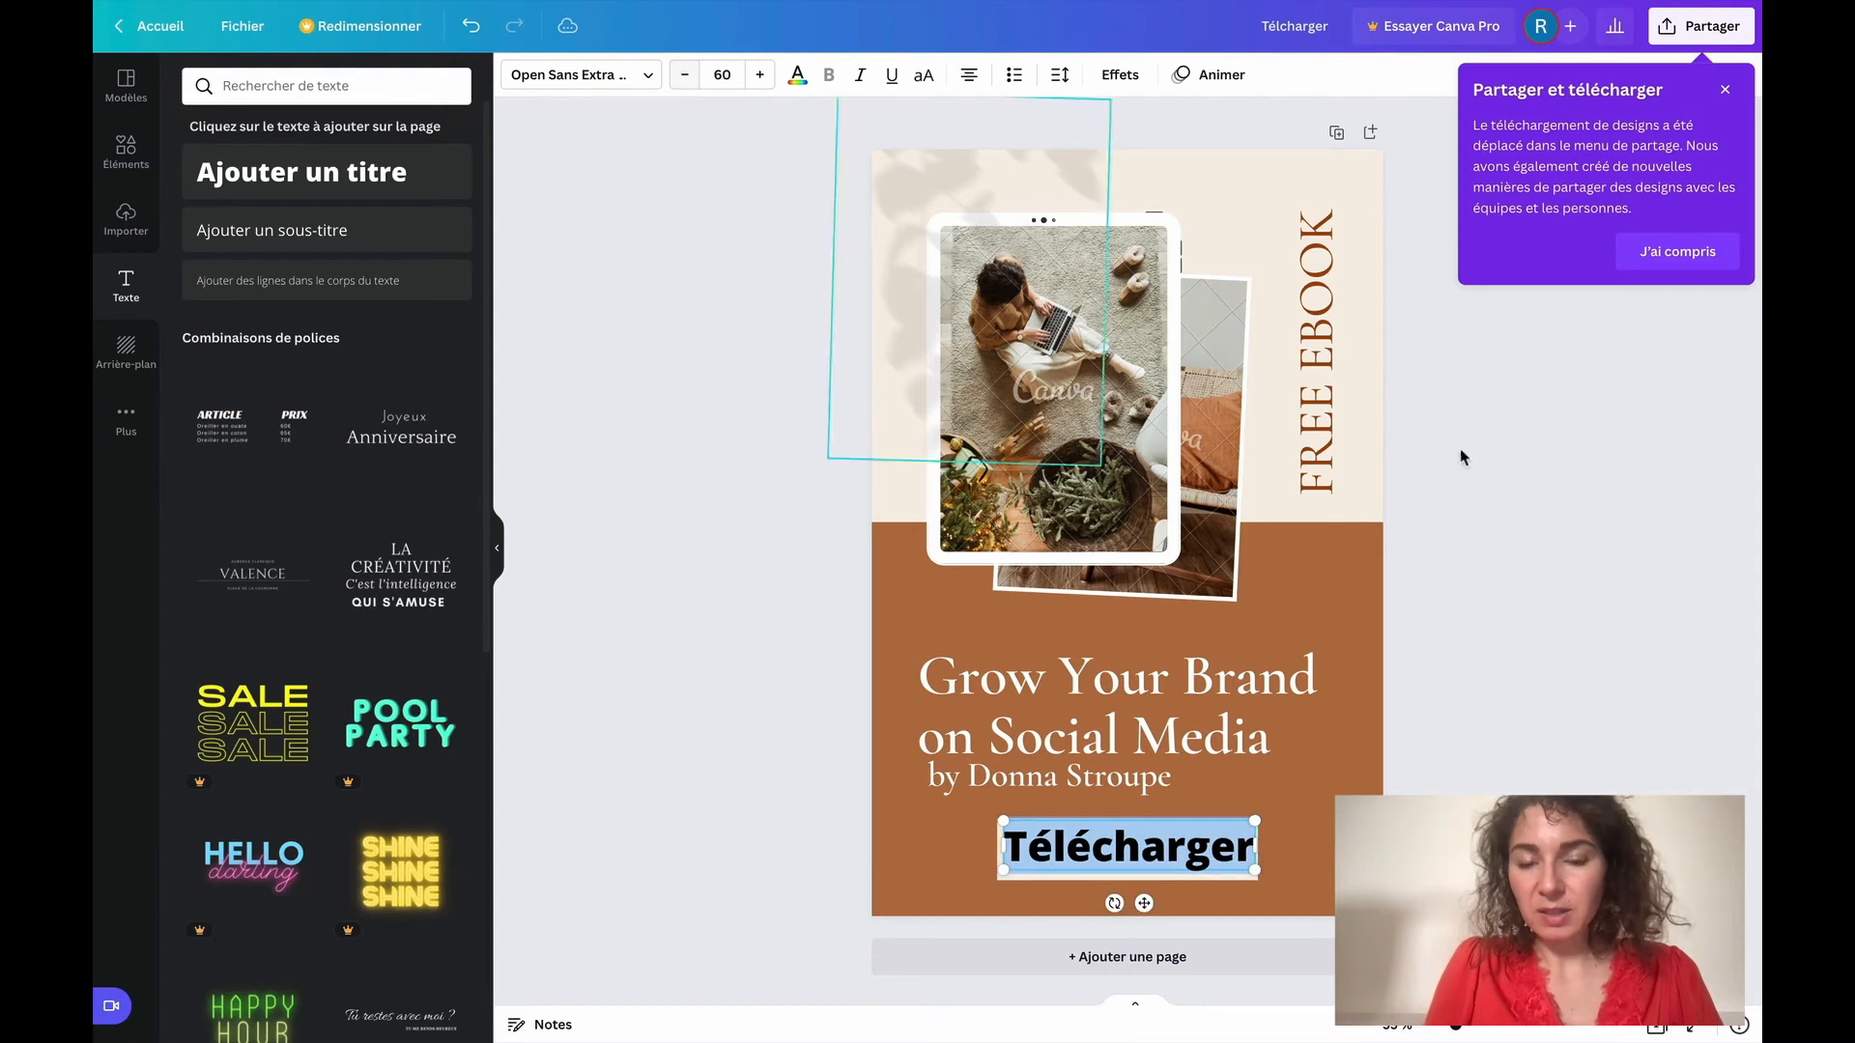
click(1527, 501)
click(1157, 858)
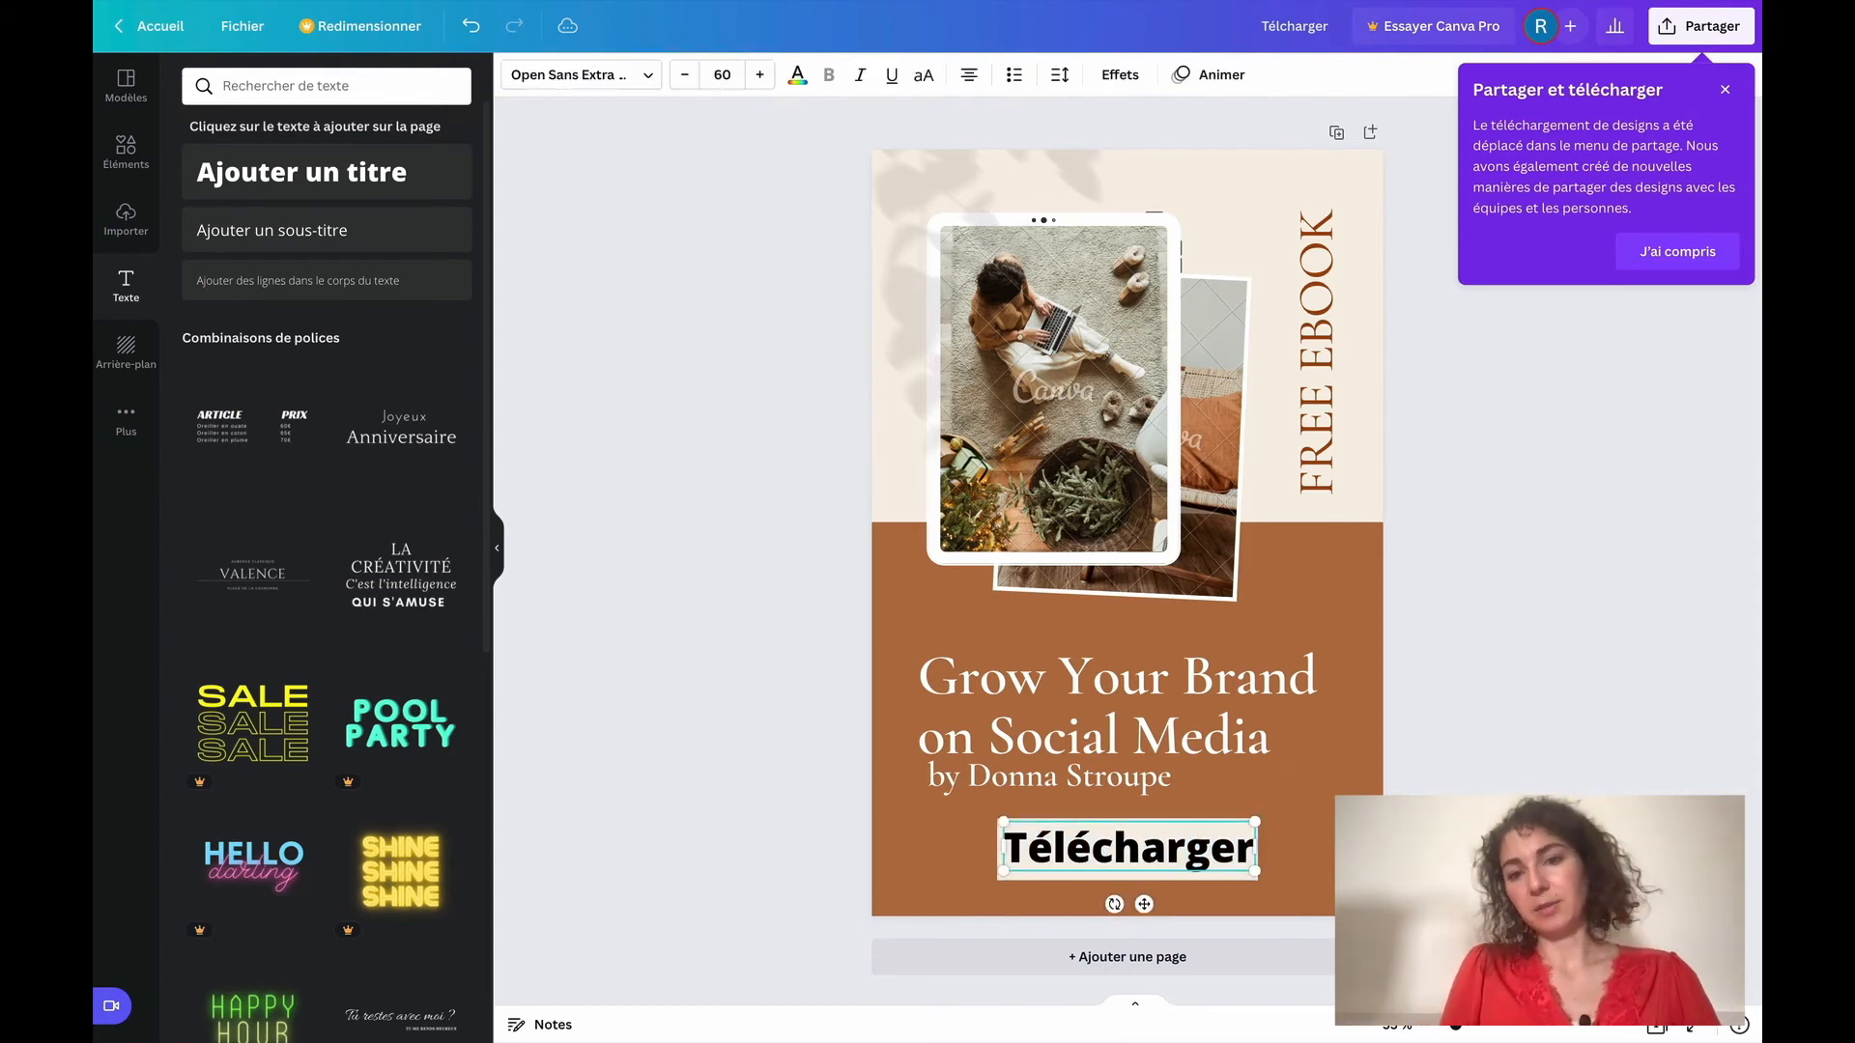
click(1559, 612)
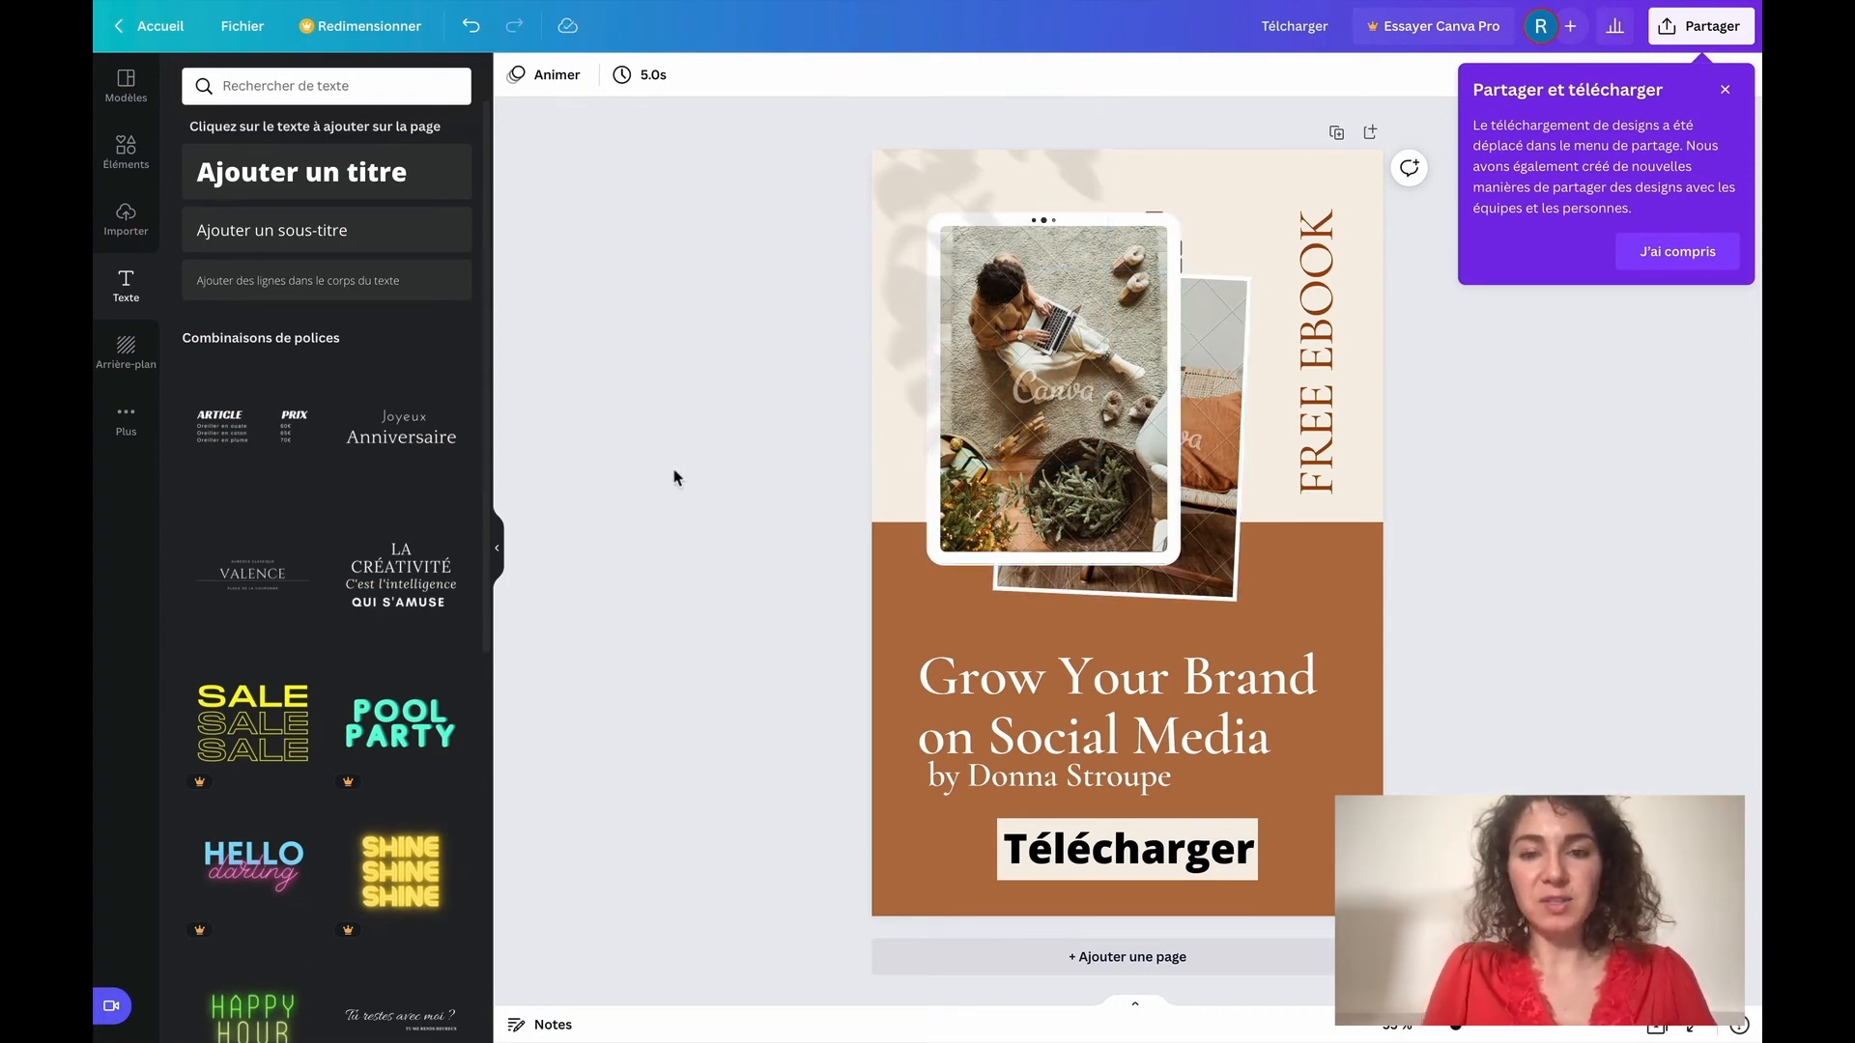
Search the elements for "ebook" and place the photo of an e-reader beside stacked books in the pin's tablet frame
click(120, 153)
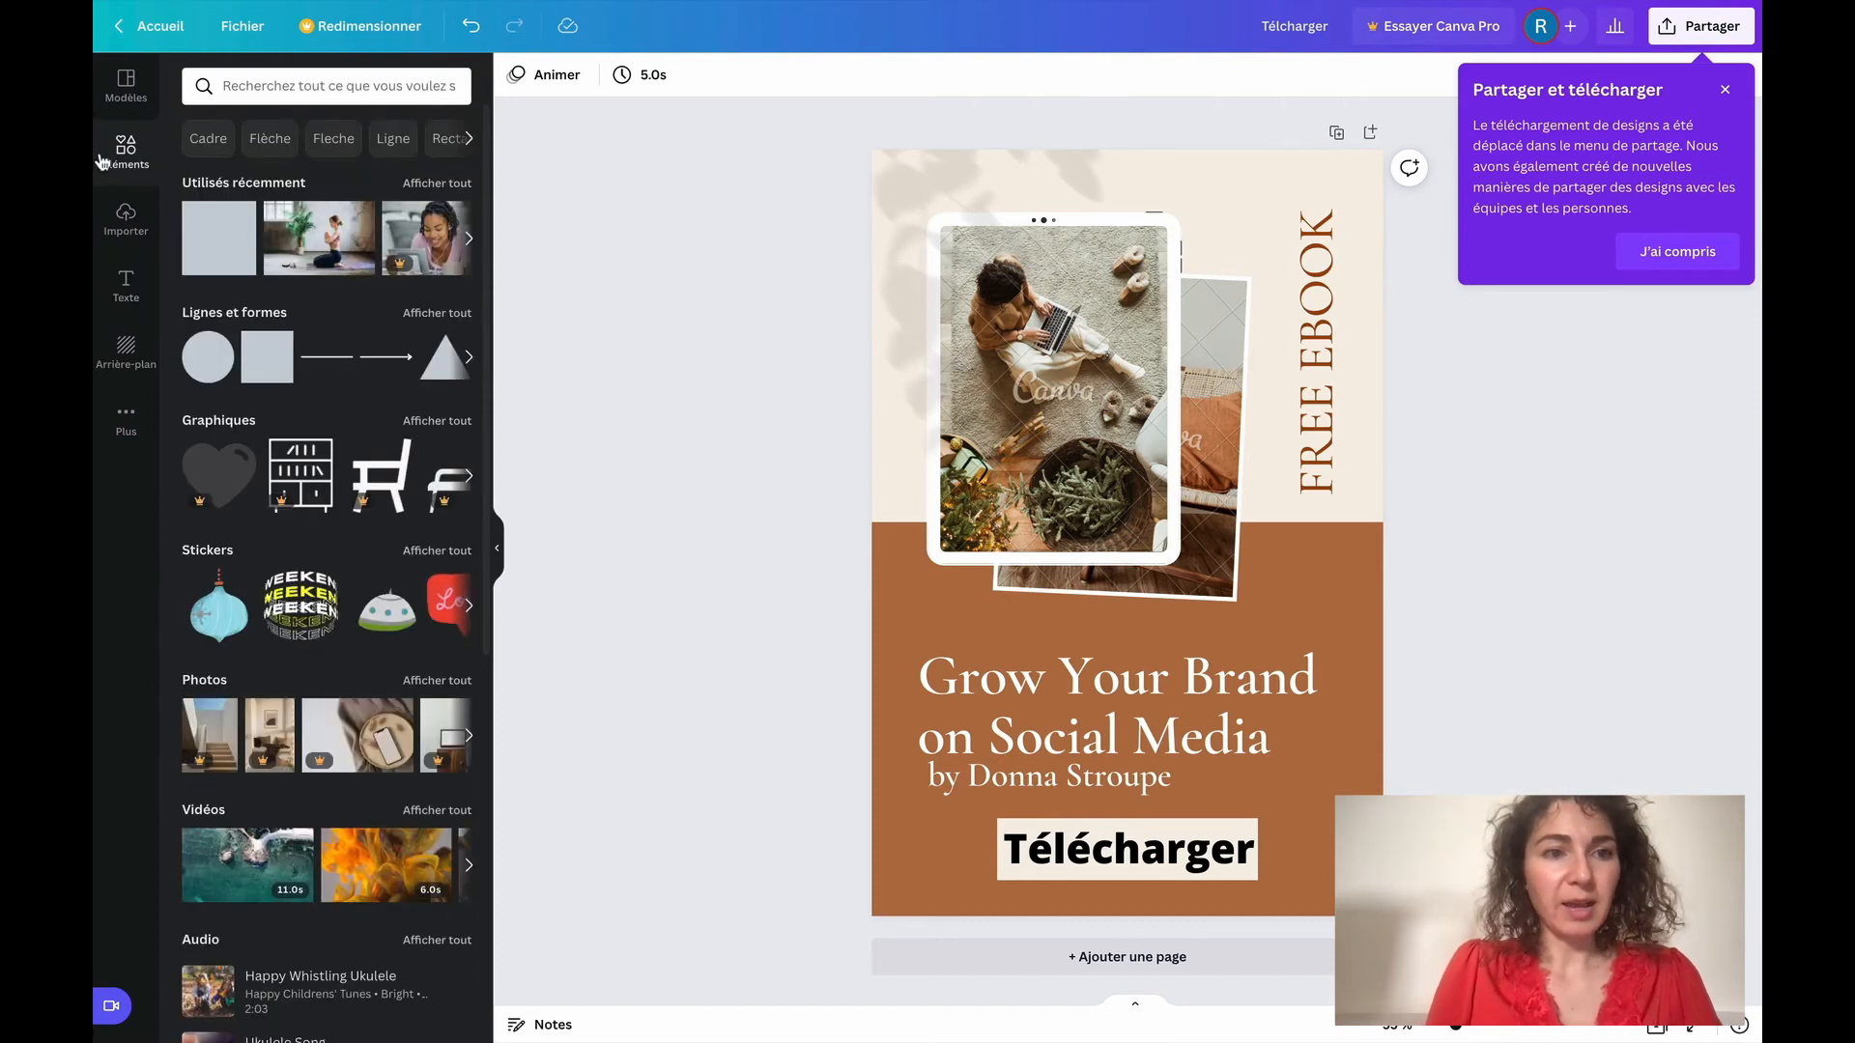
click(302, 84)
text(ebook)
key(Return)
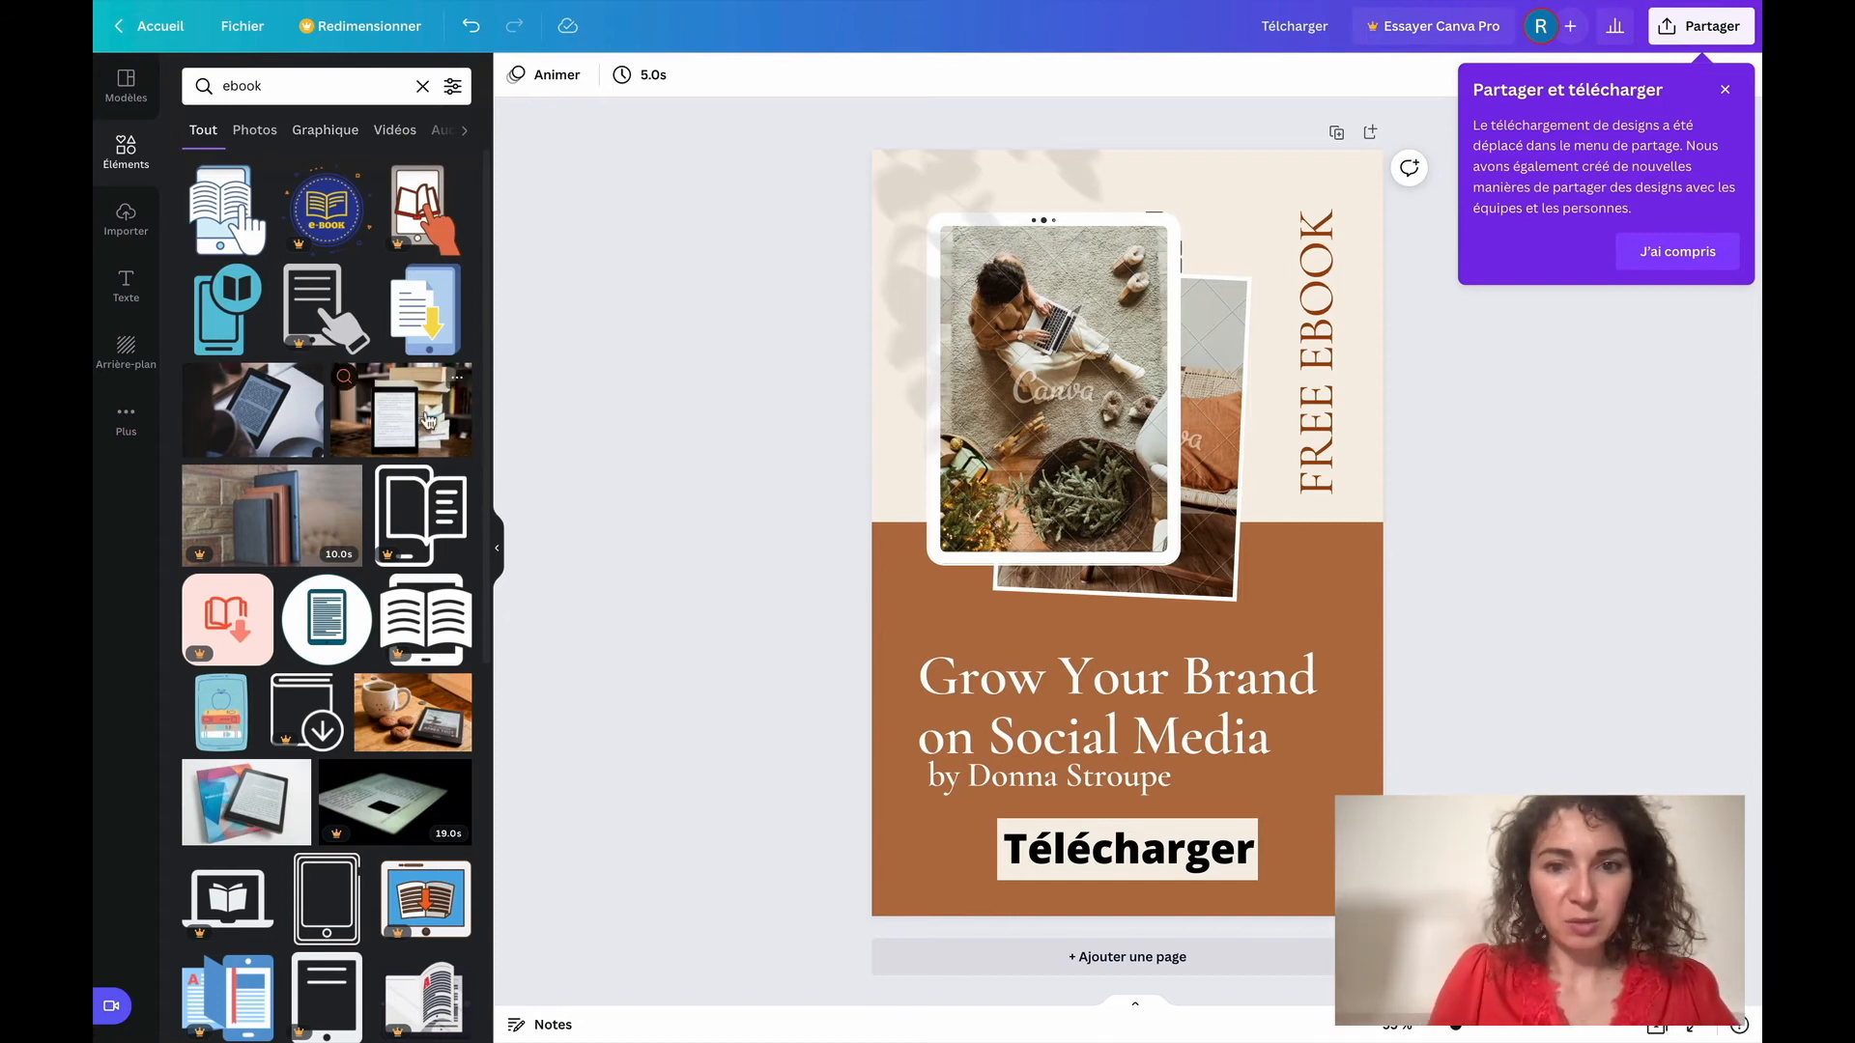
drag(428, 418, 1043, 442)
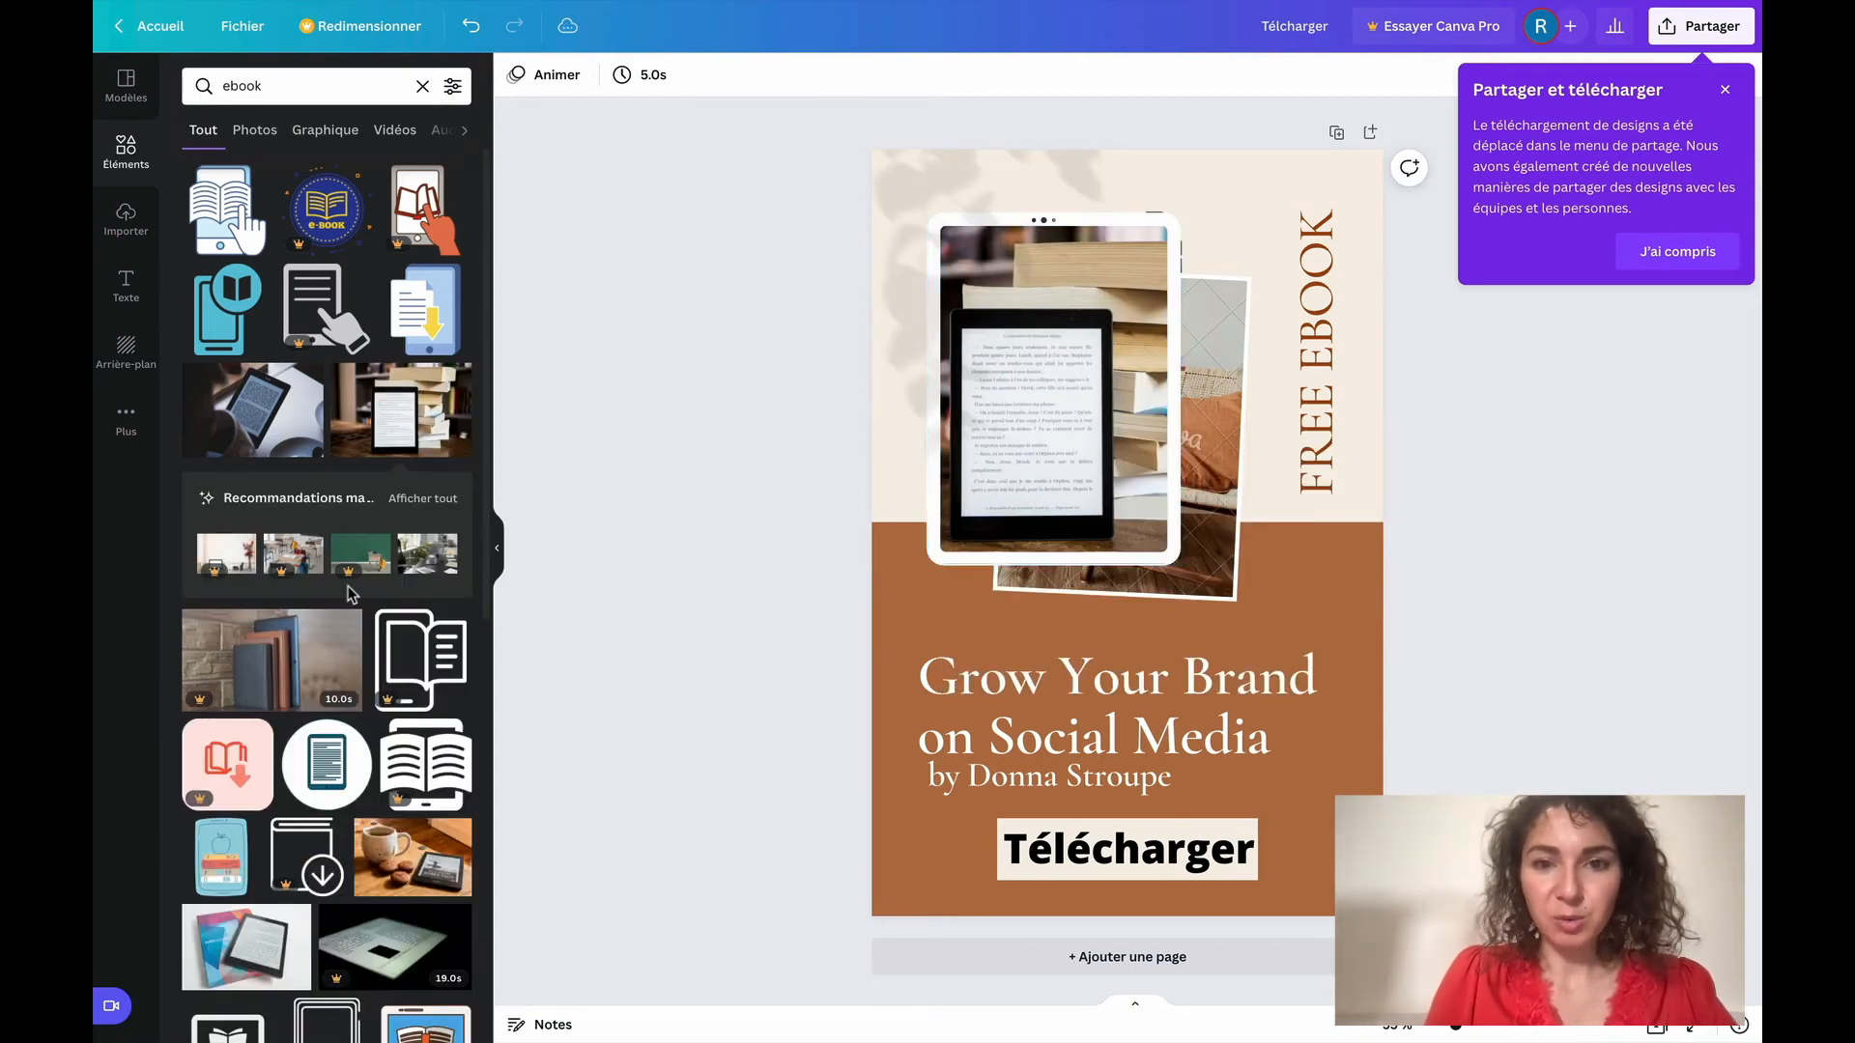
Browse the remaining ebook images in the element search results
scroll(350, 594, down, 3)
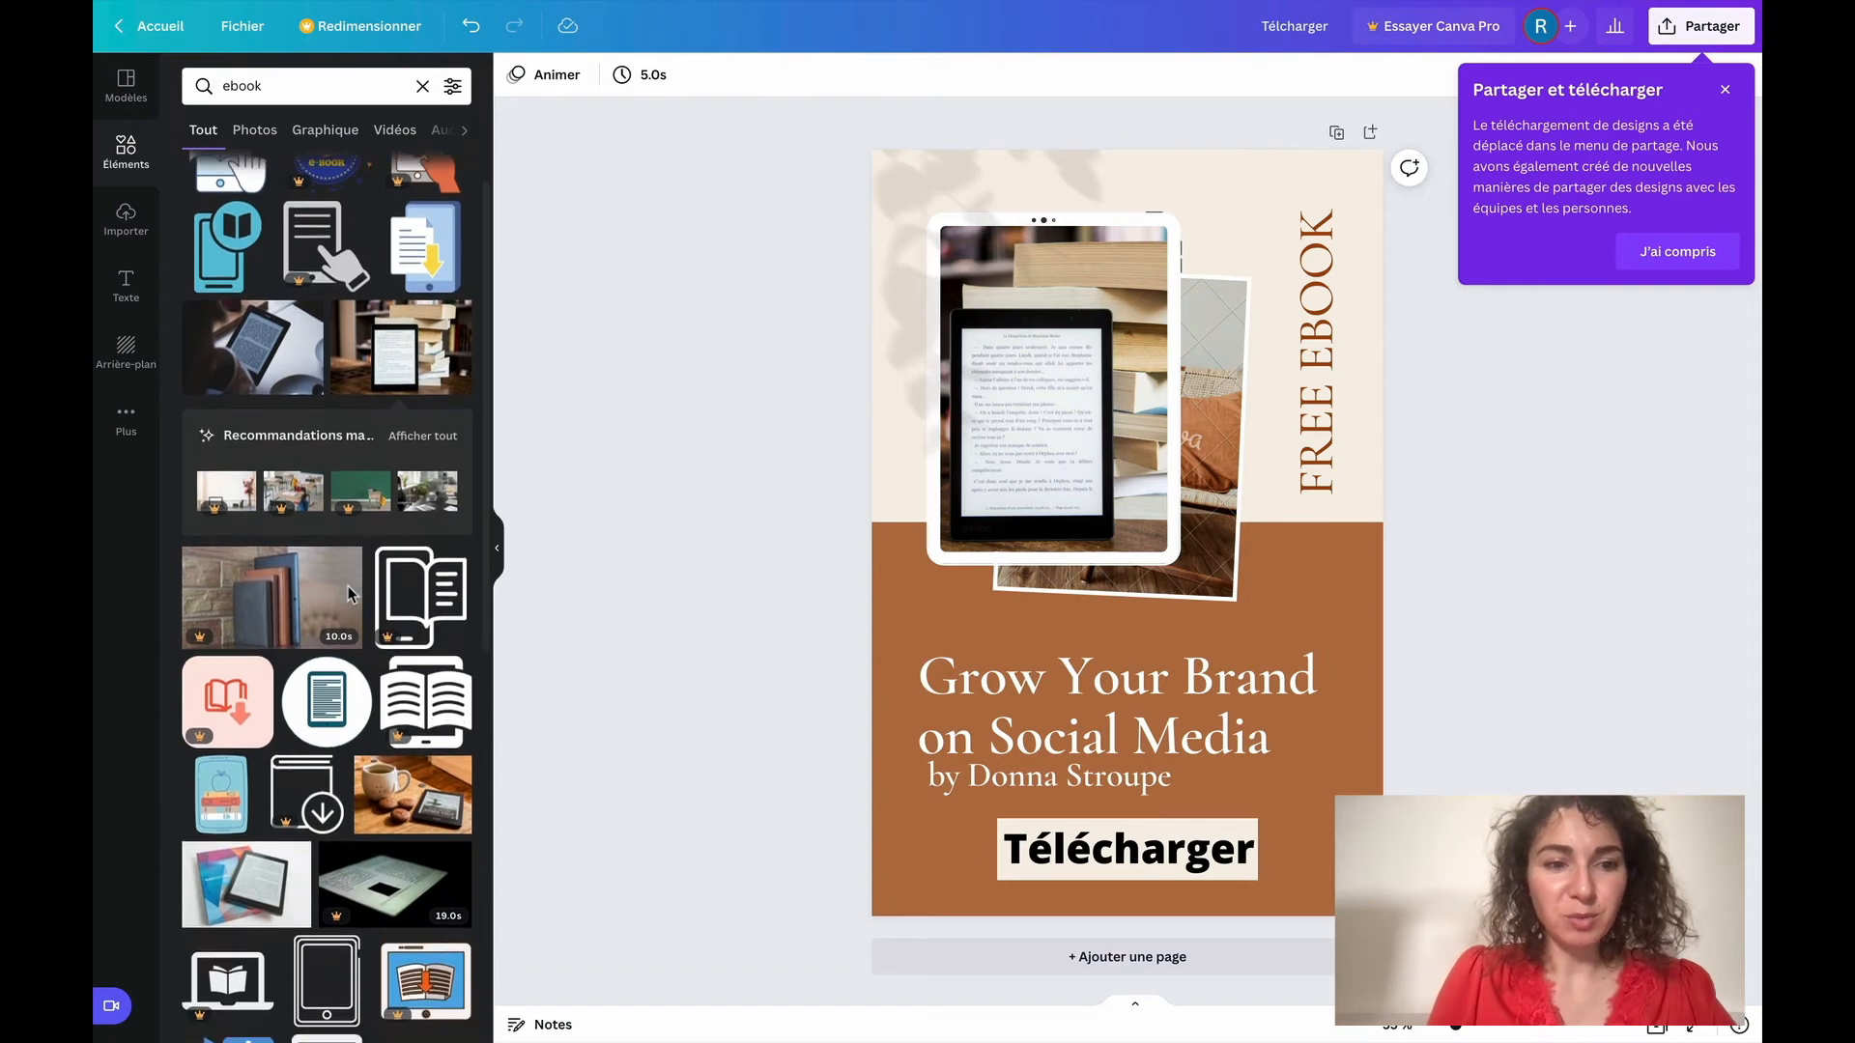
scroll(350, 594, down, 1)
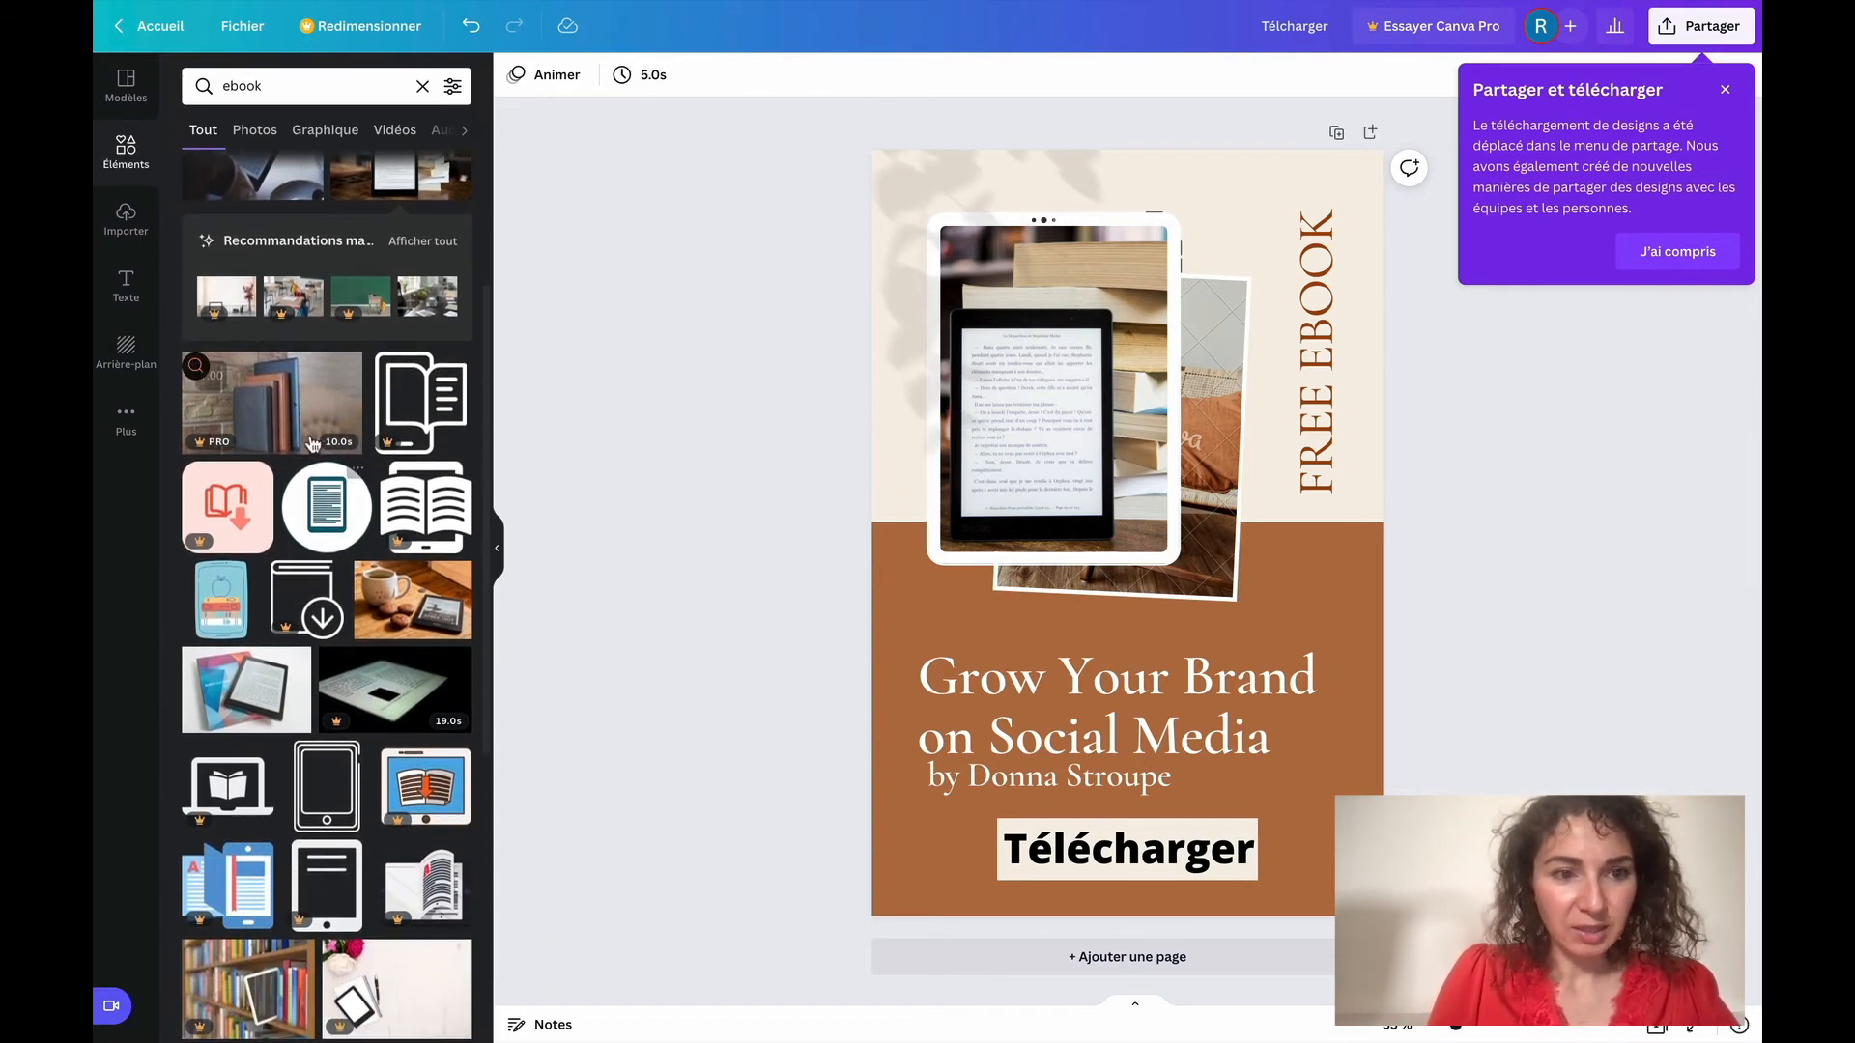
drag(227, 439, 441, 452)
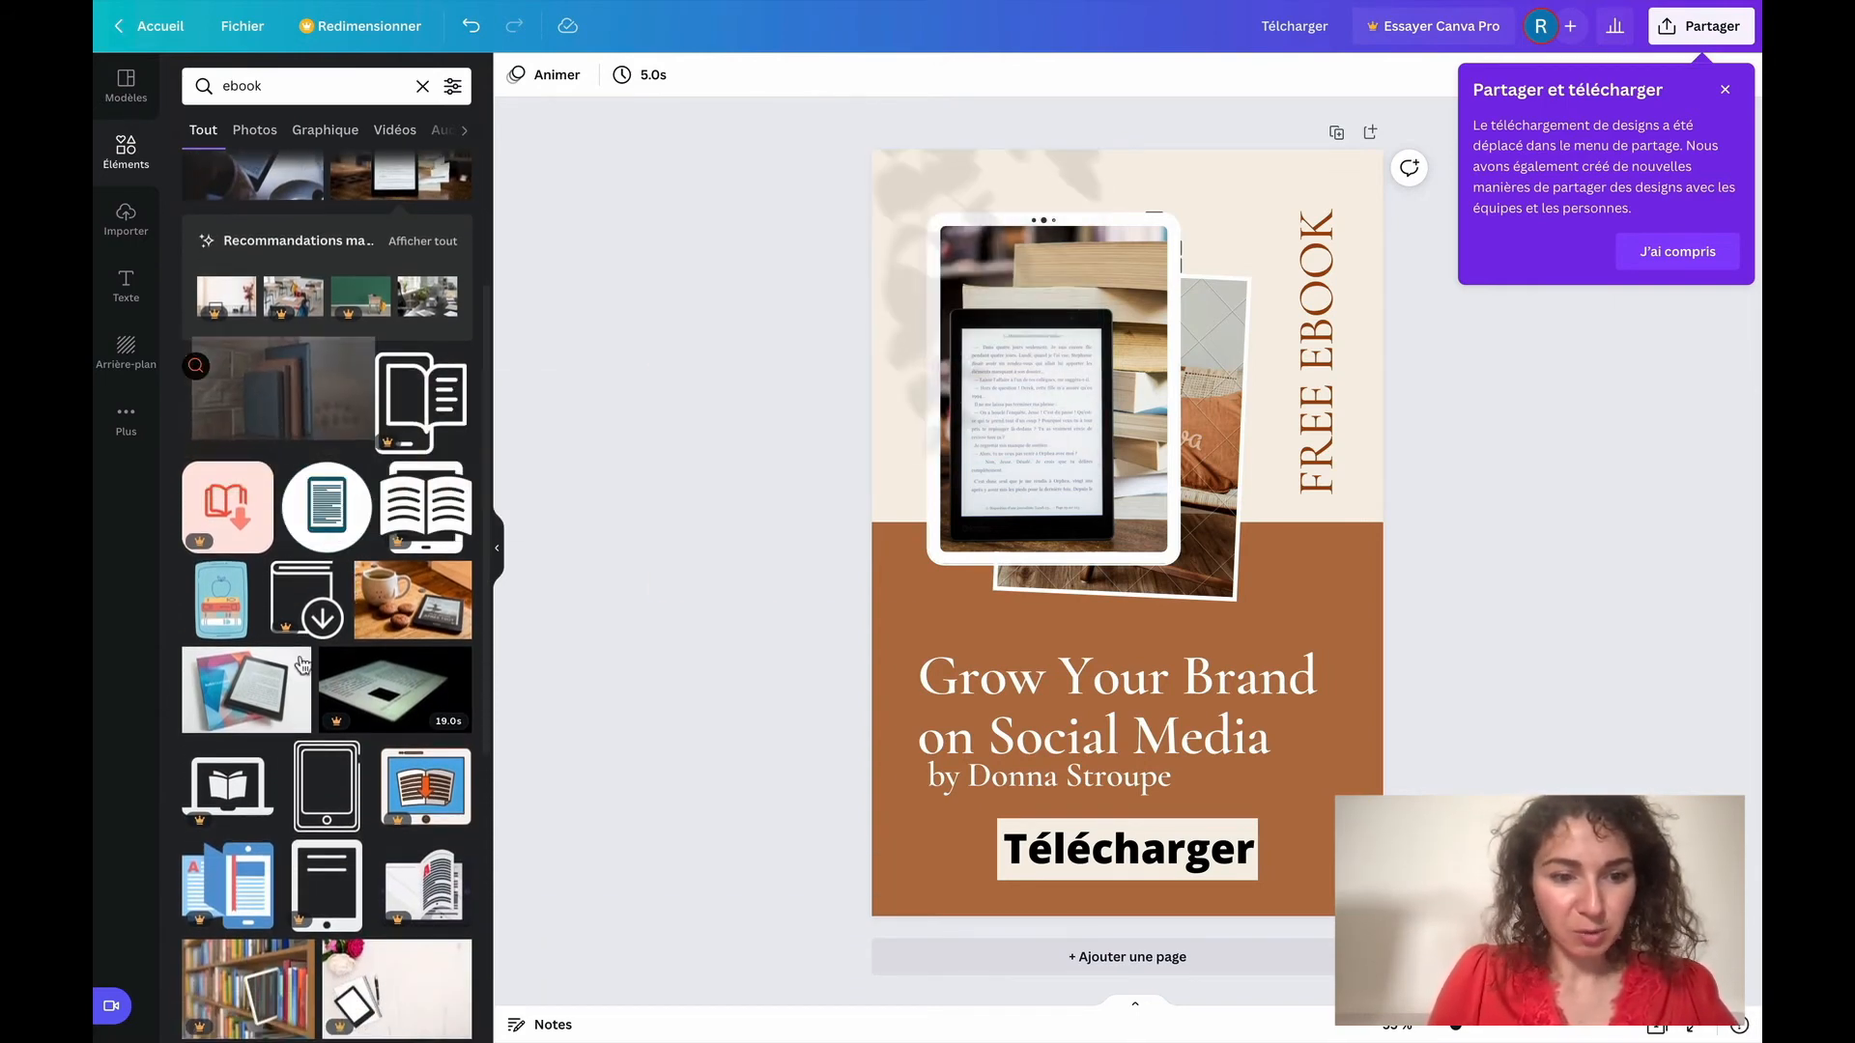
scroll(302, 665, down, 10)
scroll(302, 665, down, 10)
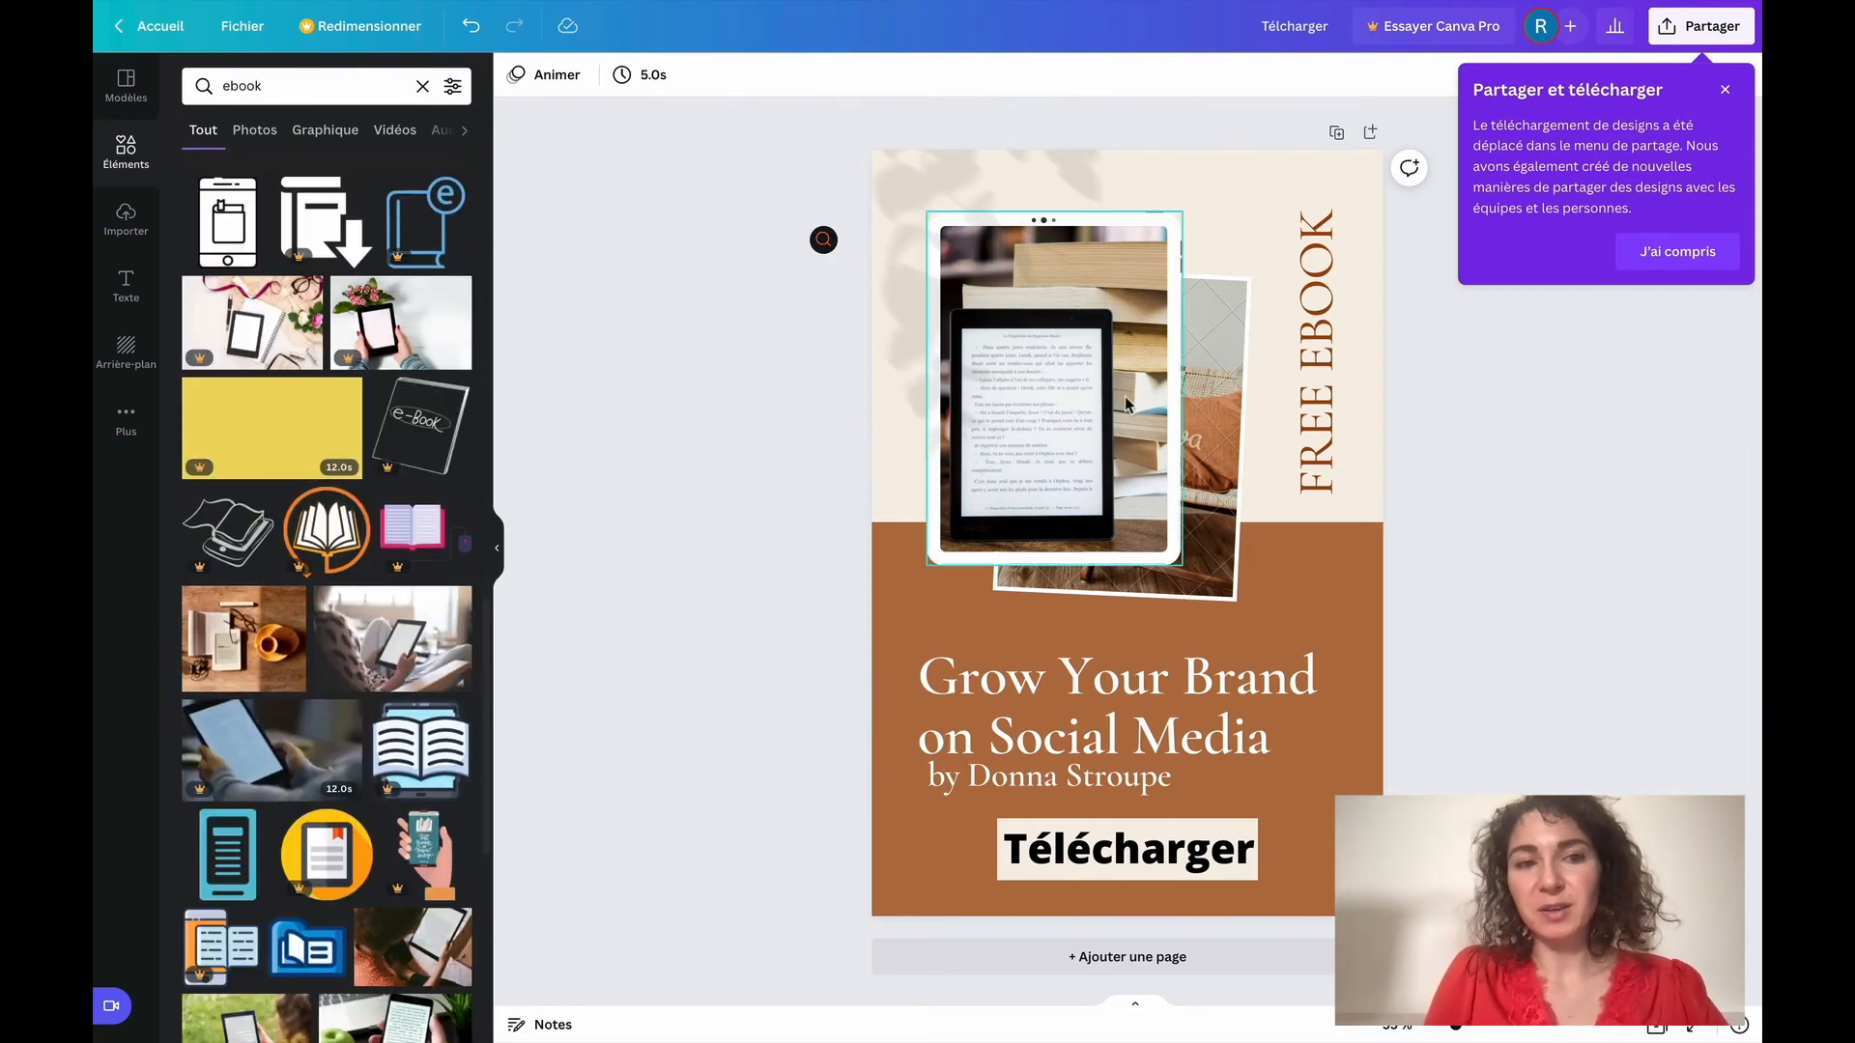
scroll(327, 667, up, 10)
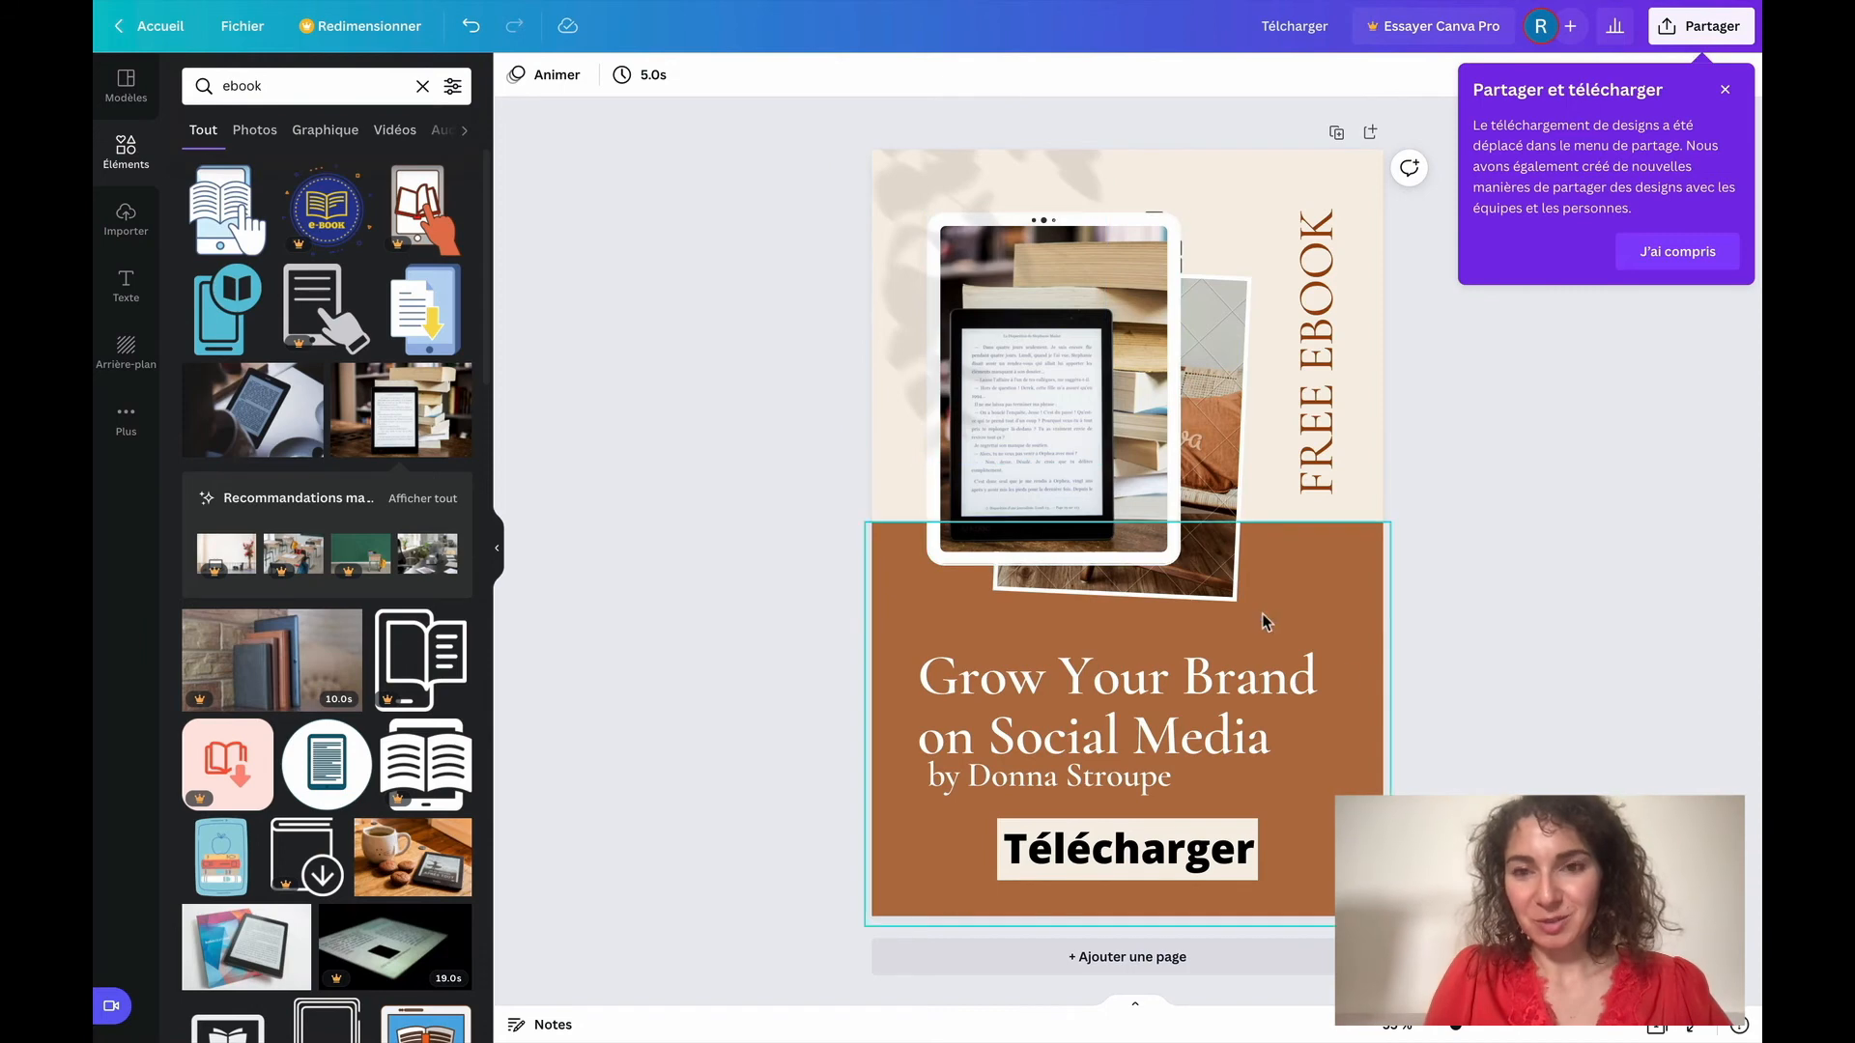
Move the pin's title slightly up and replace its text with "Les 4 secrets de ..."
mouse_move(1188, 706)
mouse_down()
mouse_move(1233, 675)
mouse_move(1213, 684)
mouse_up()
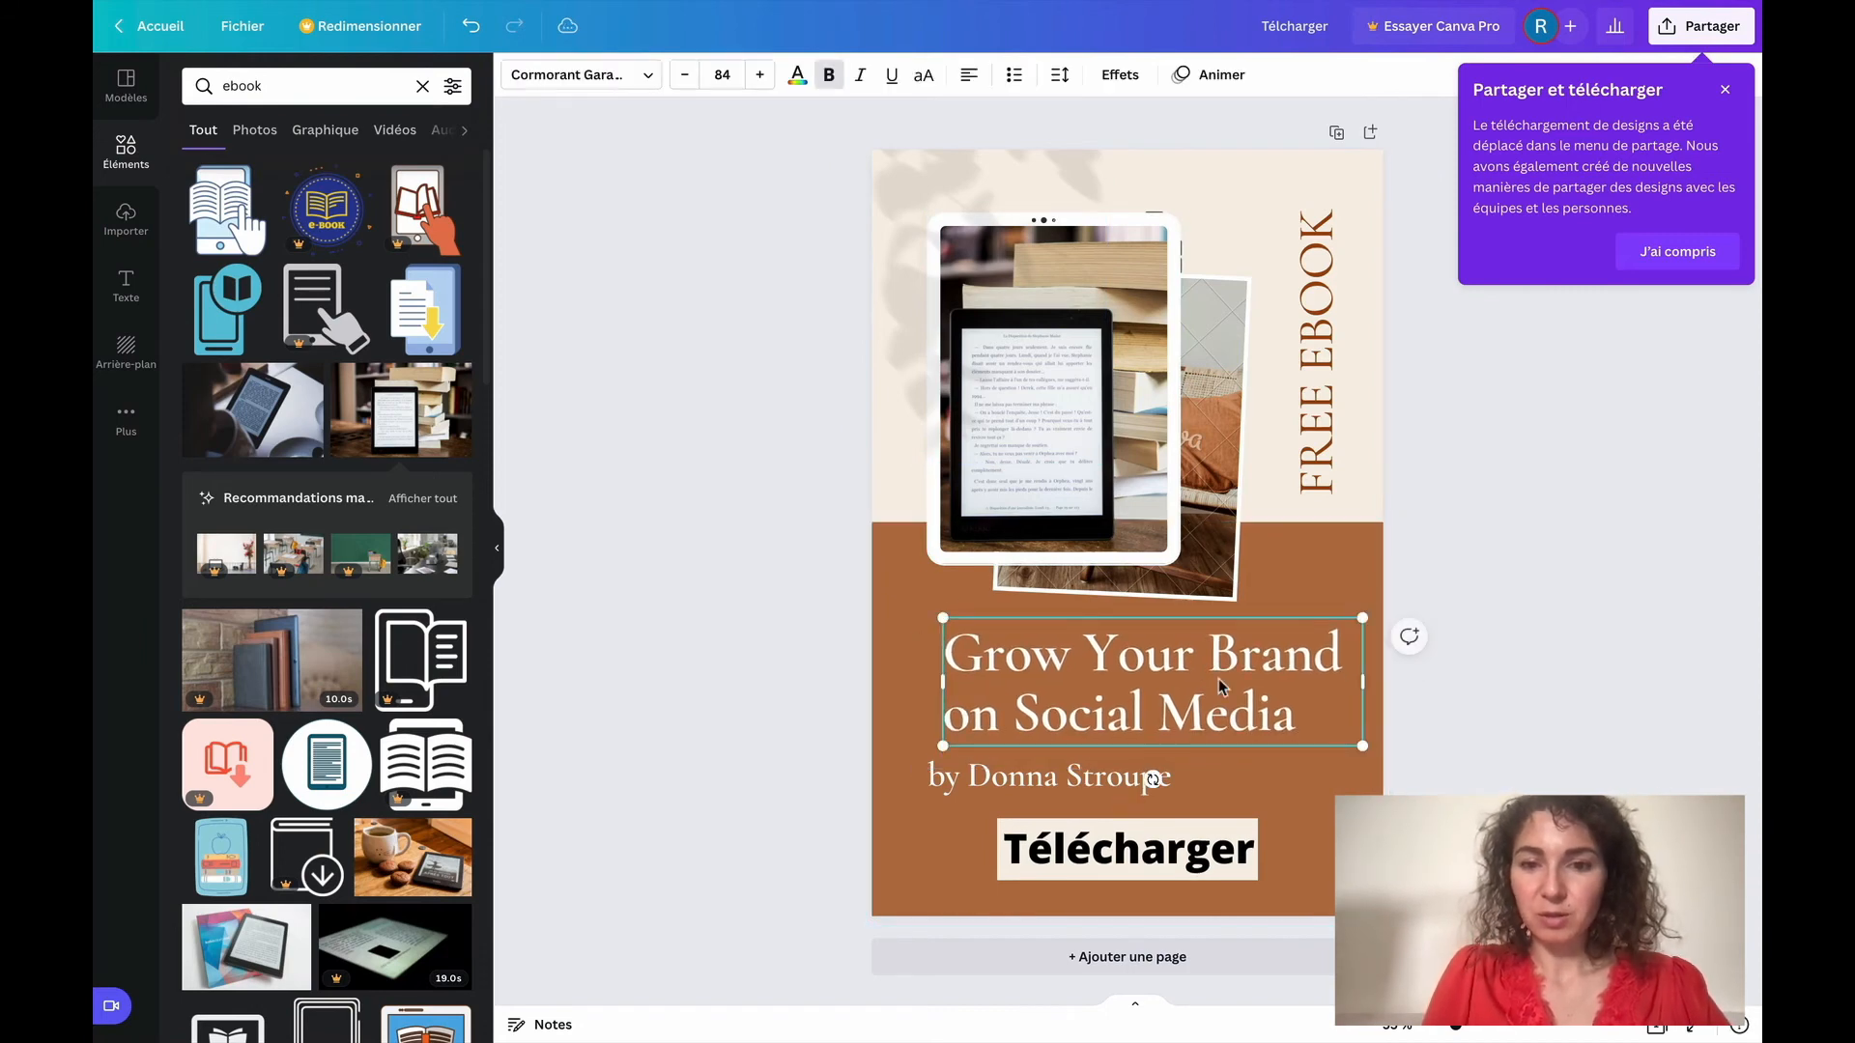
click(1218, 679)
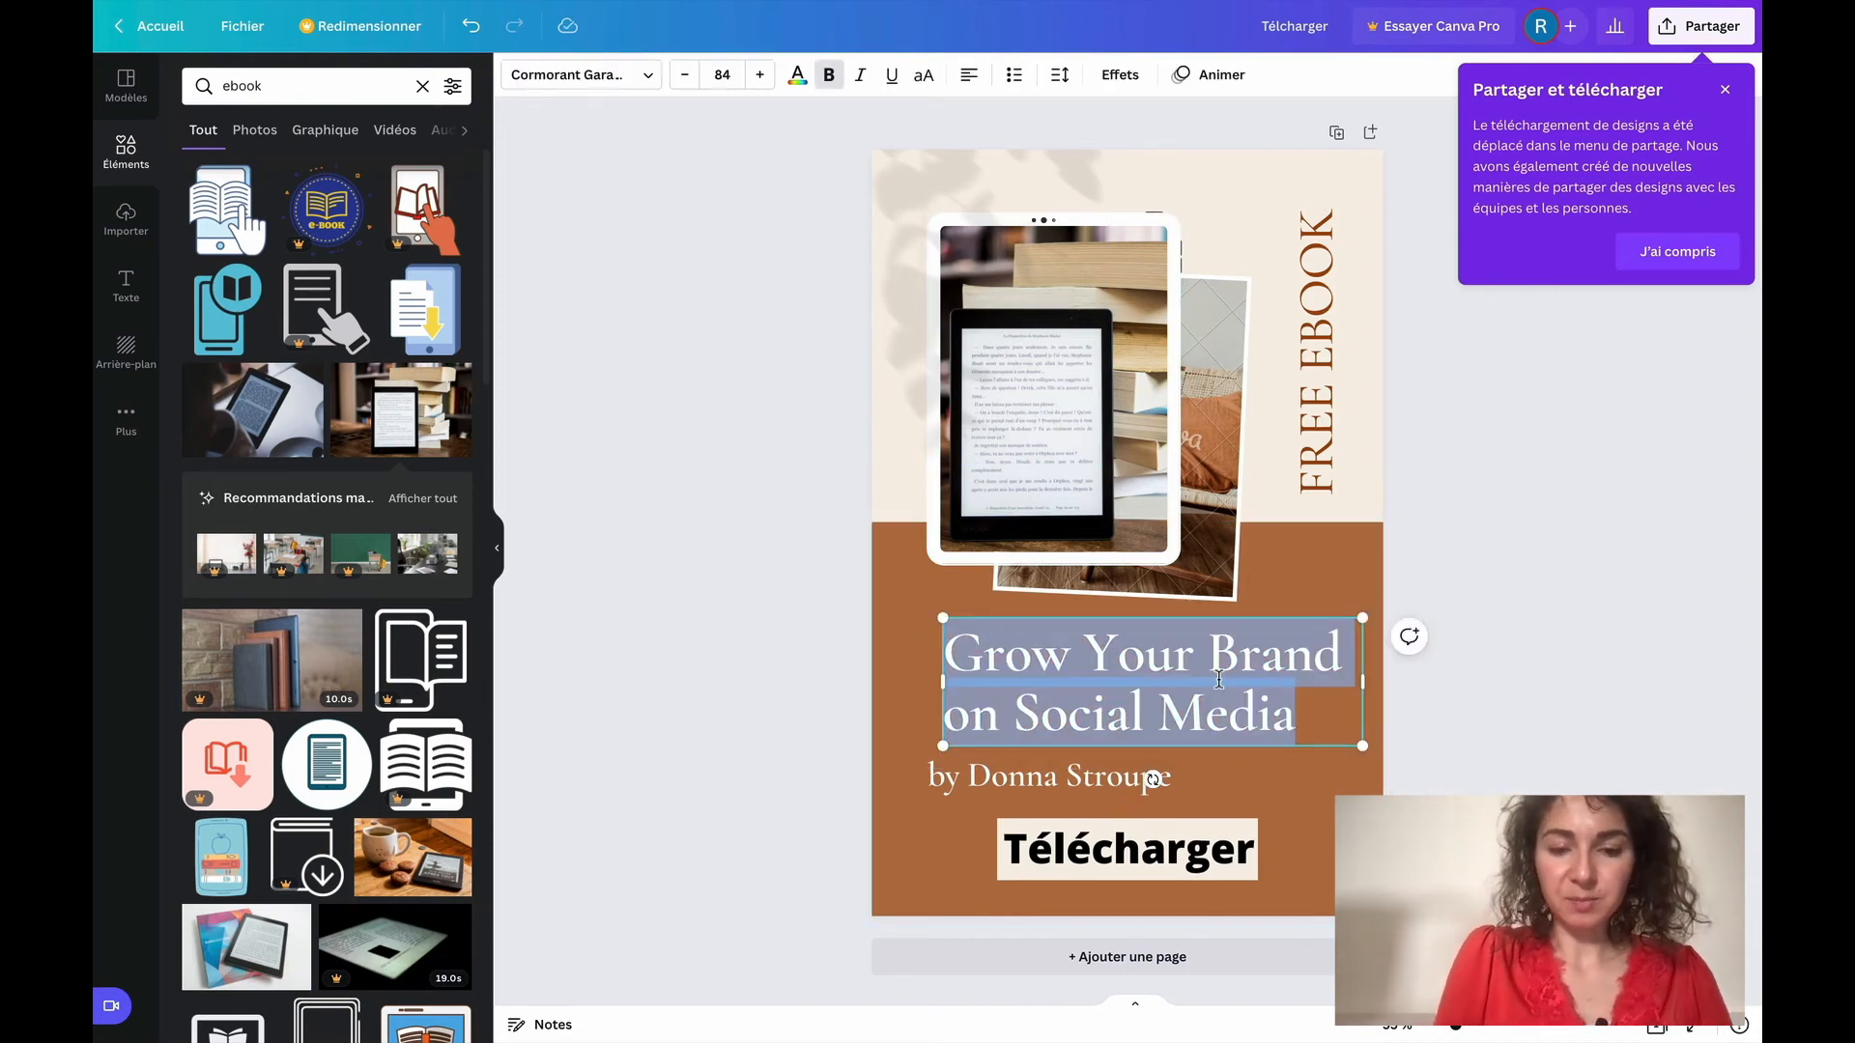
text(E)
key(BackSpace)
text(Les)
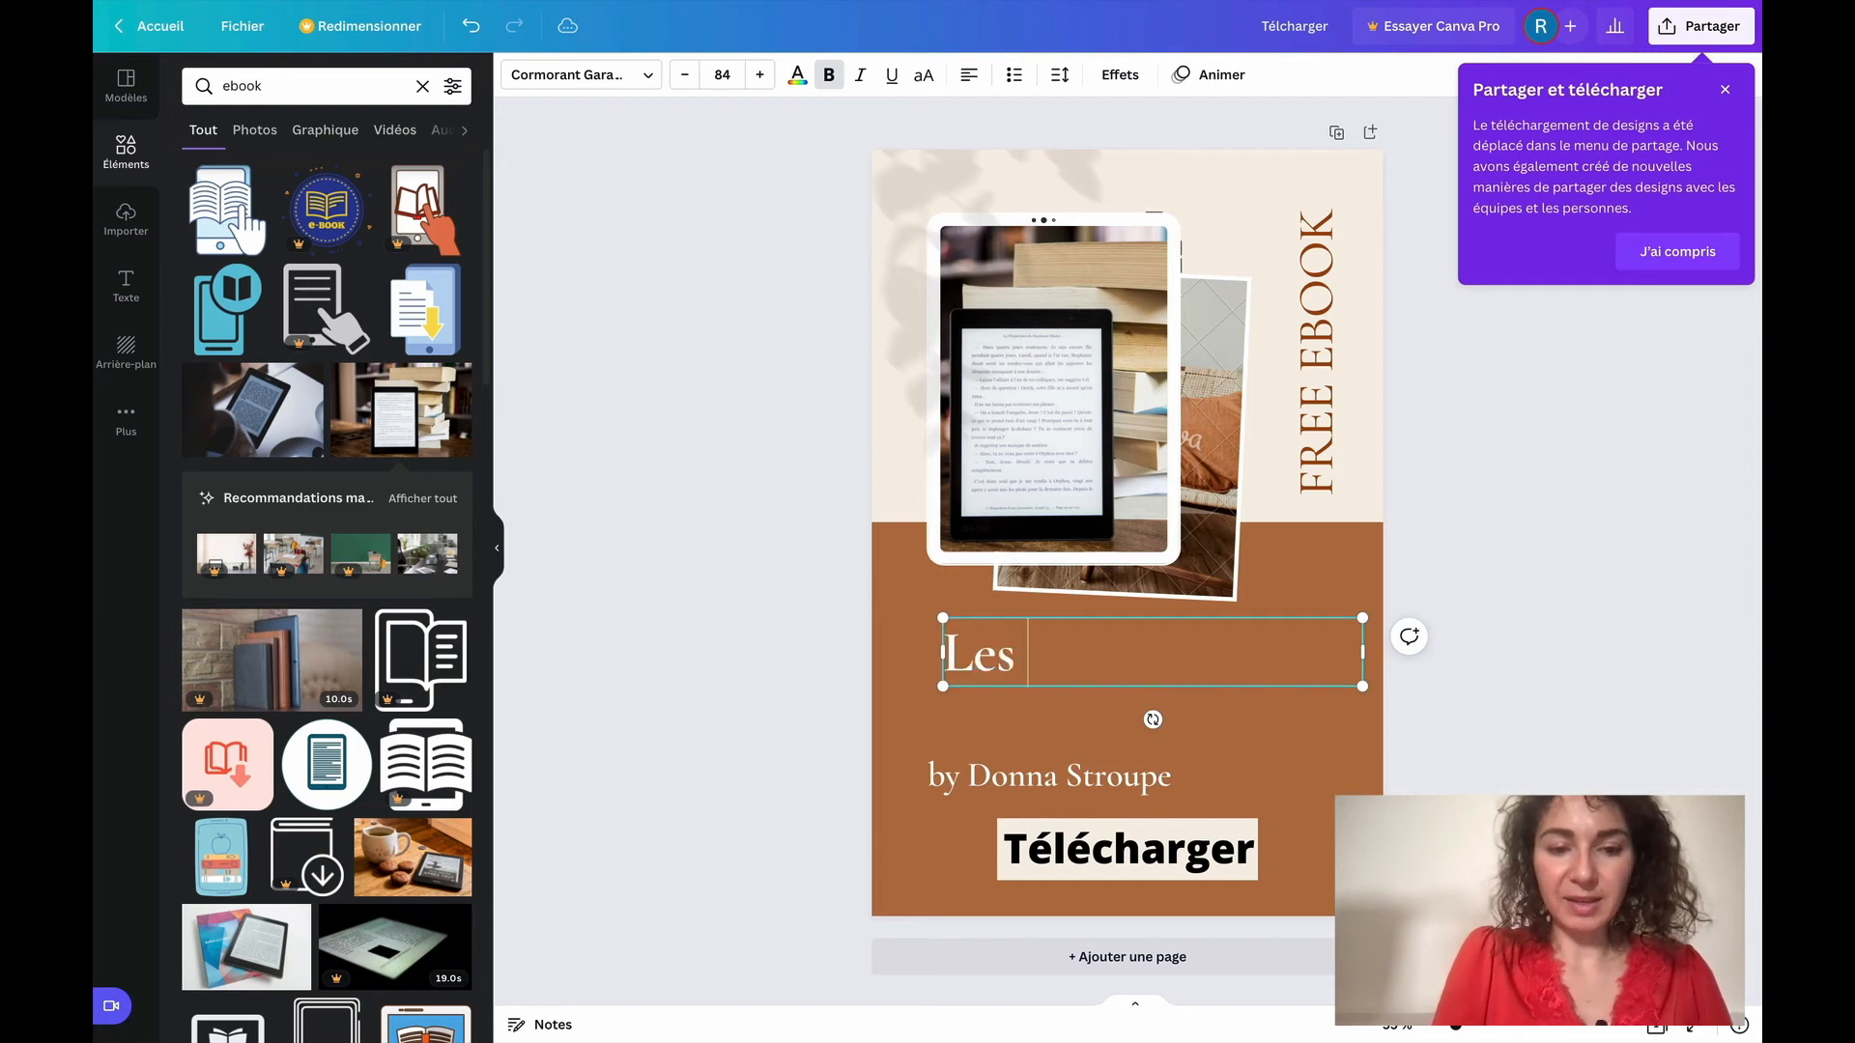
text( 4 secreys de)
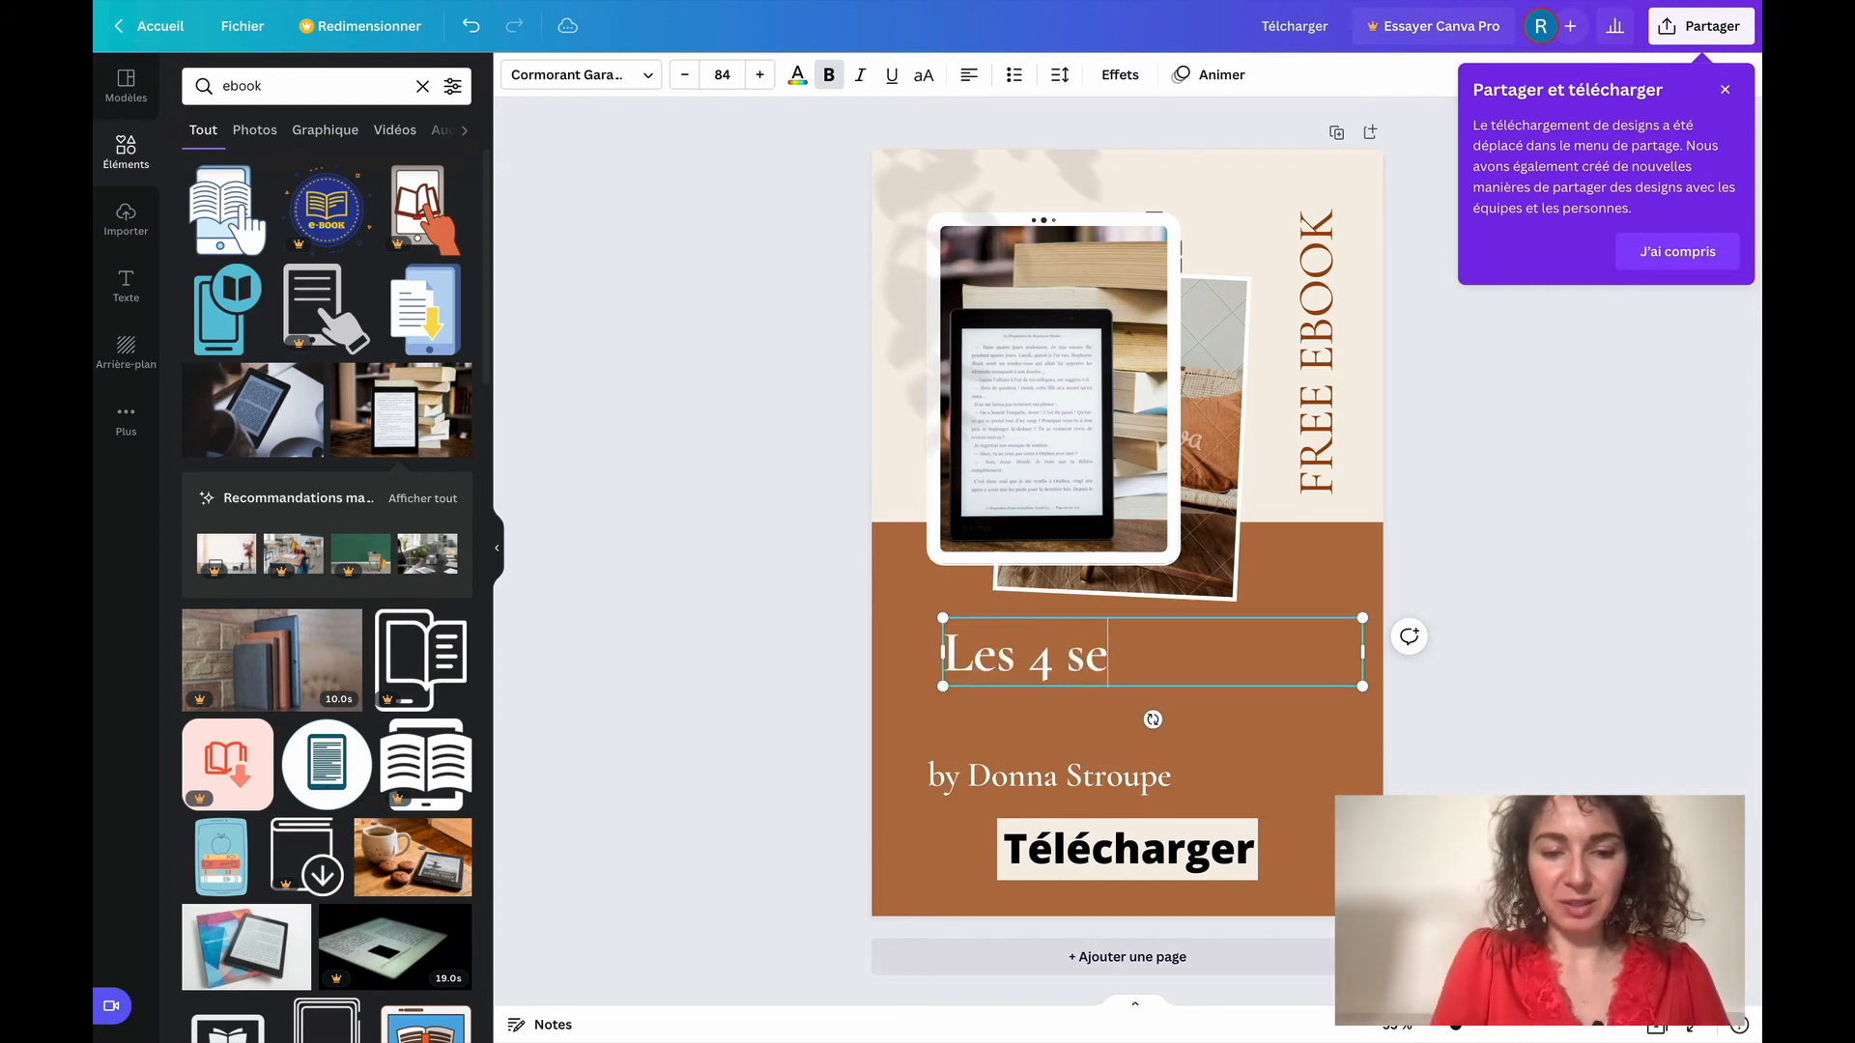
key(BackSpace)
key(BackSpace)
key(BackSpace)
key(BackSpace)
key(BackSpace)
text(ts de ...)
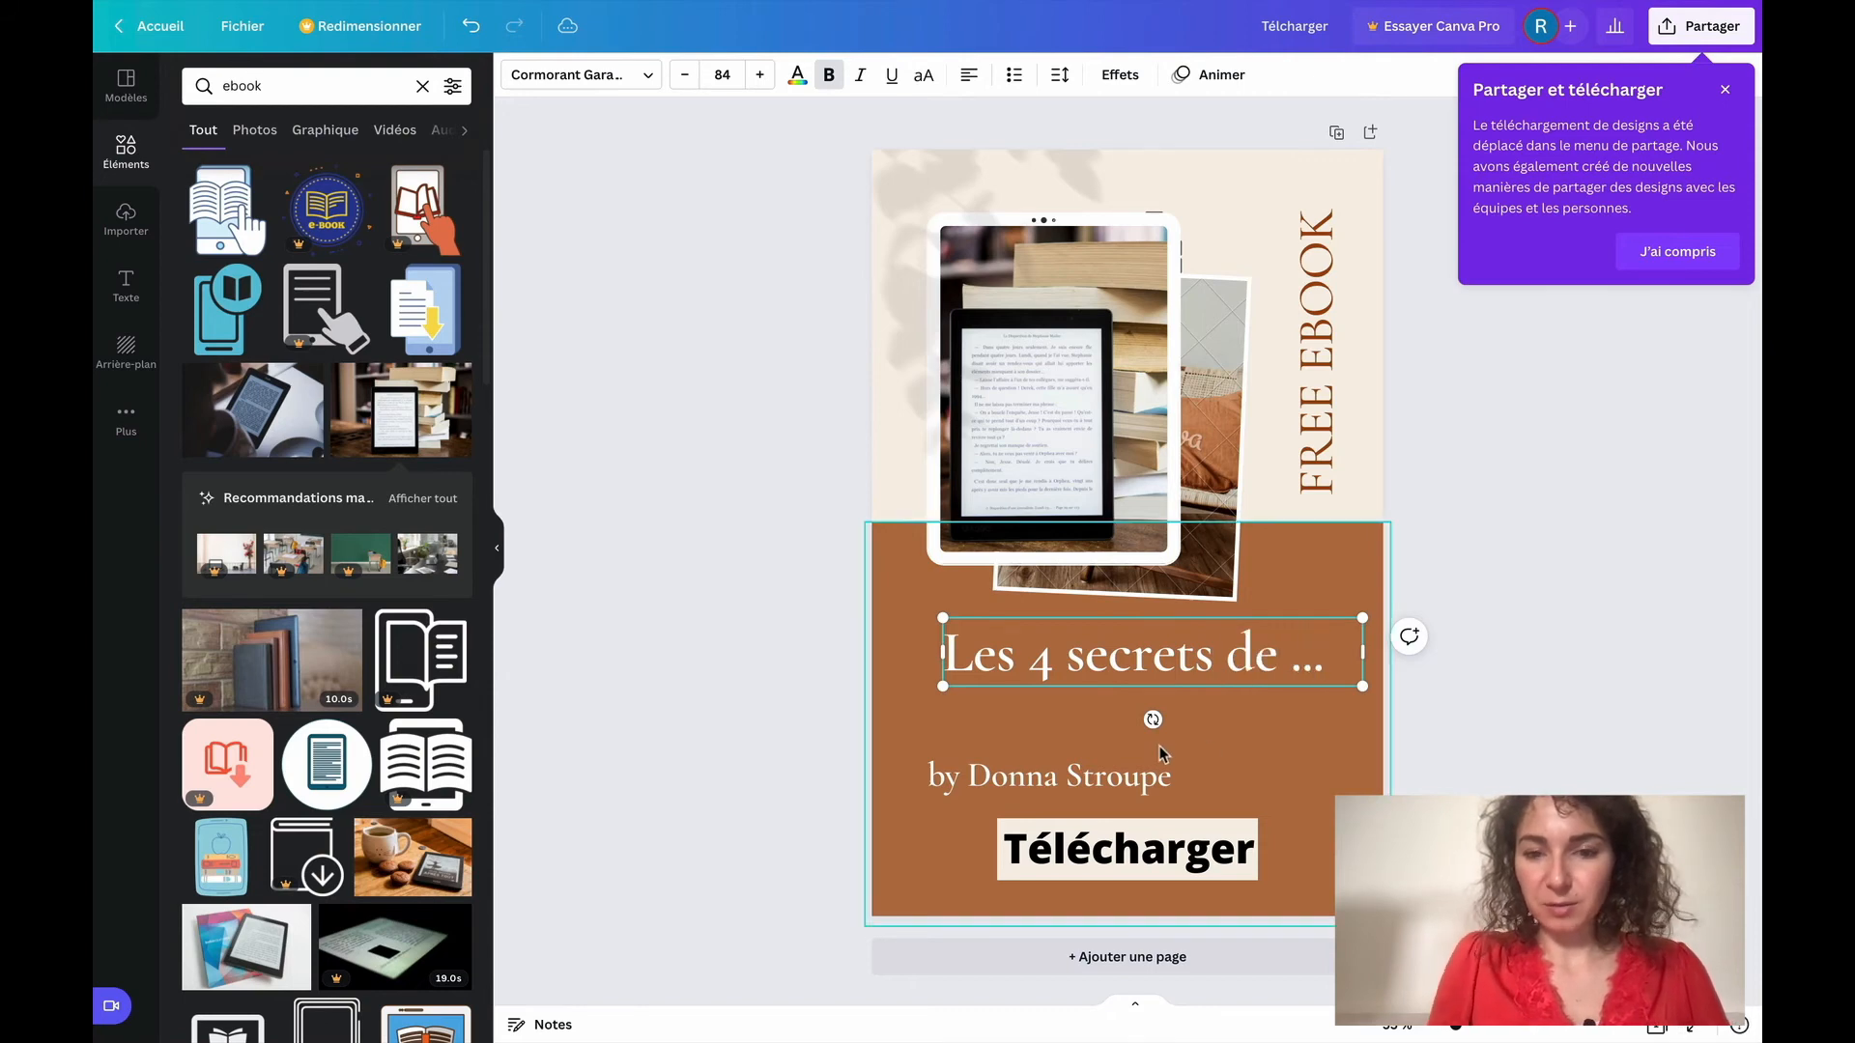
Shift the author line slightly up and sideways, and replace its text with the new author's name
click(1068, 785)
drag(1068, 785, 1105, 768)
double_click(1101, 764)
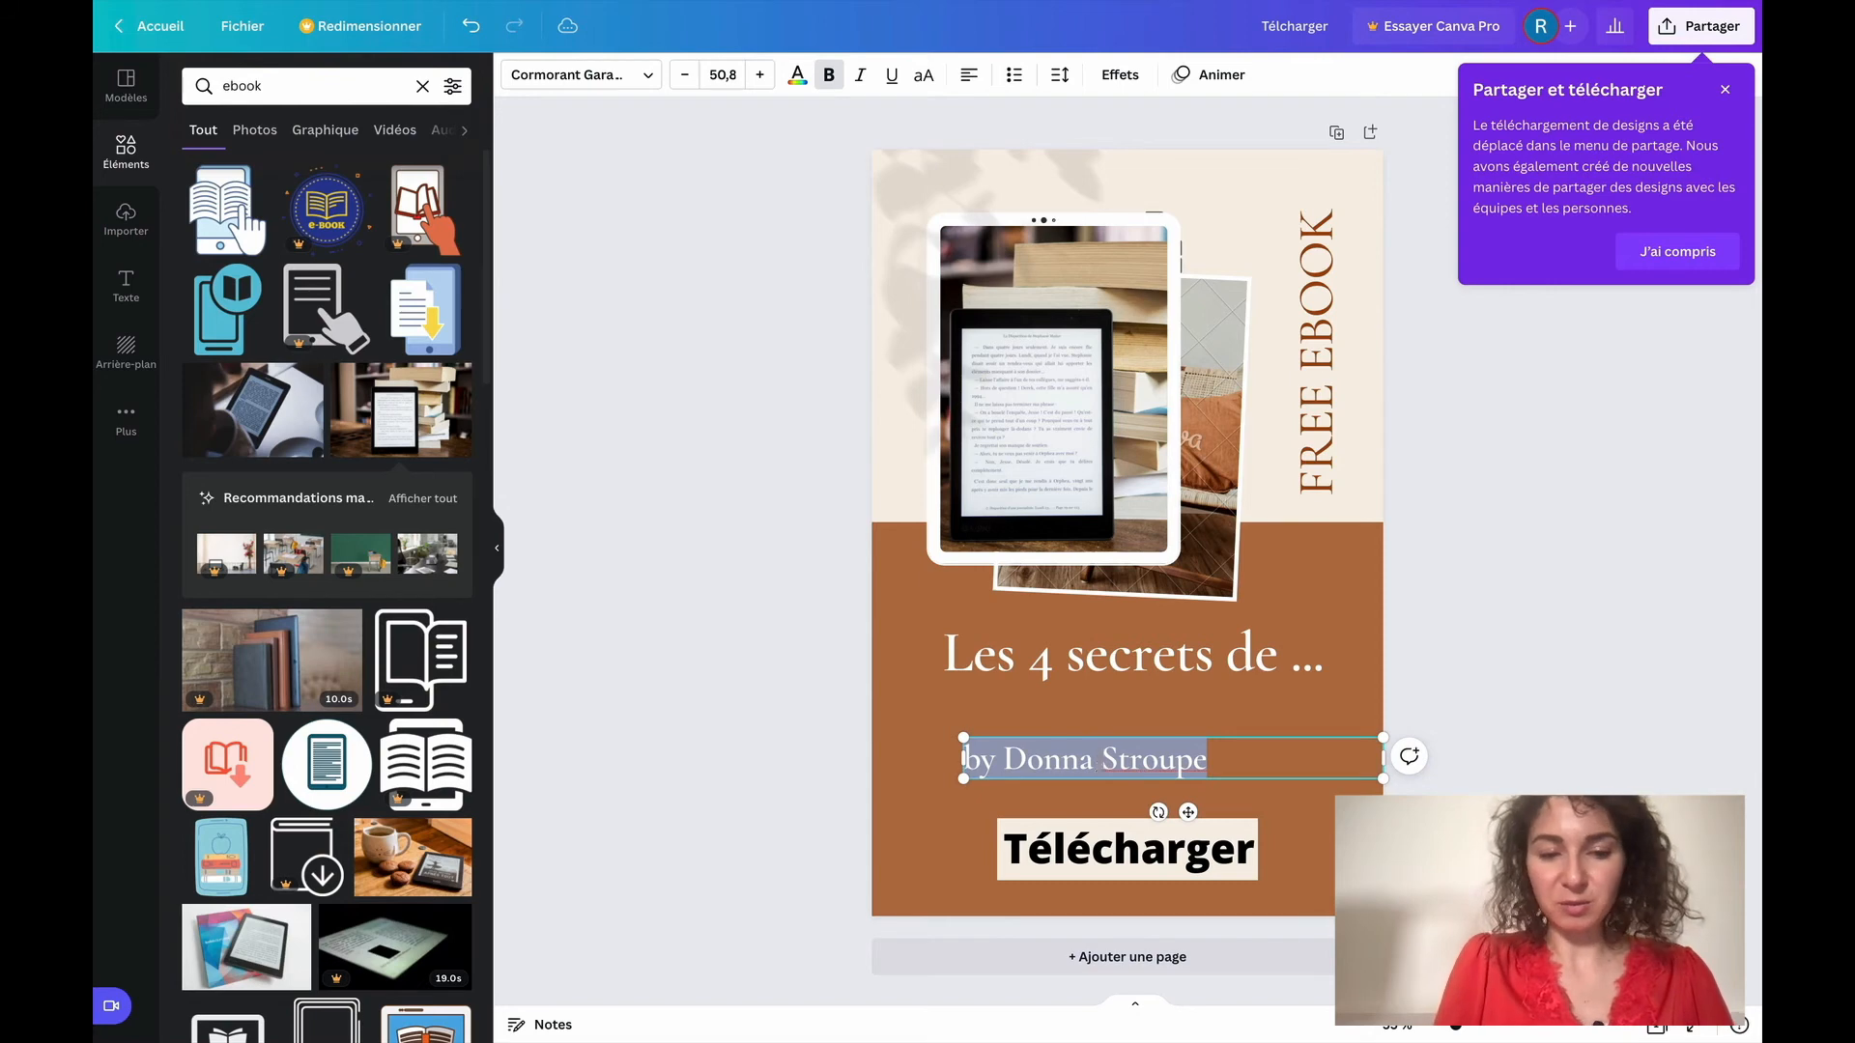
text(Nathalie)
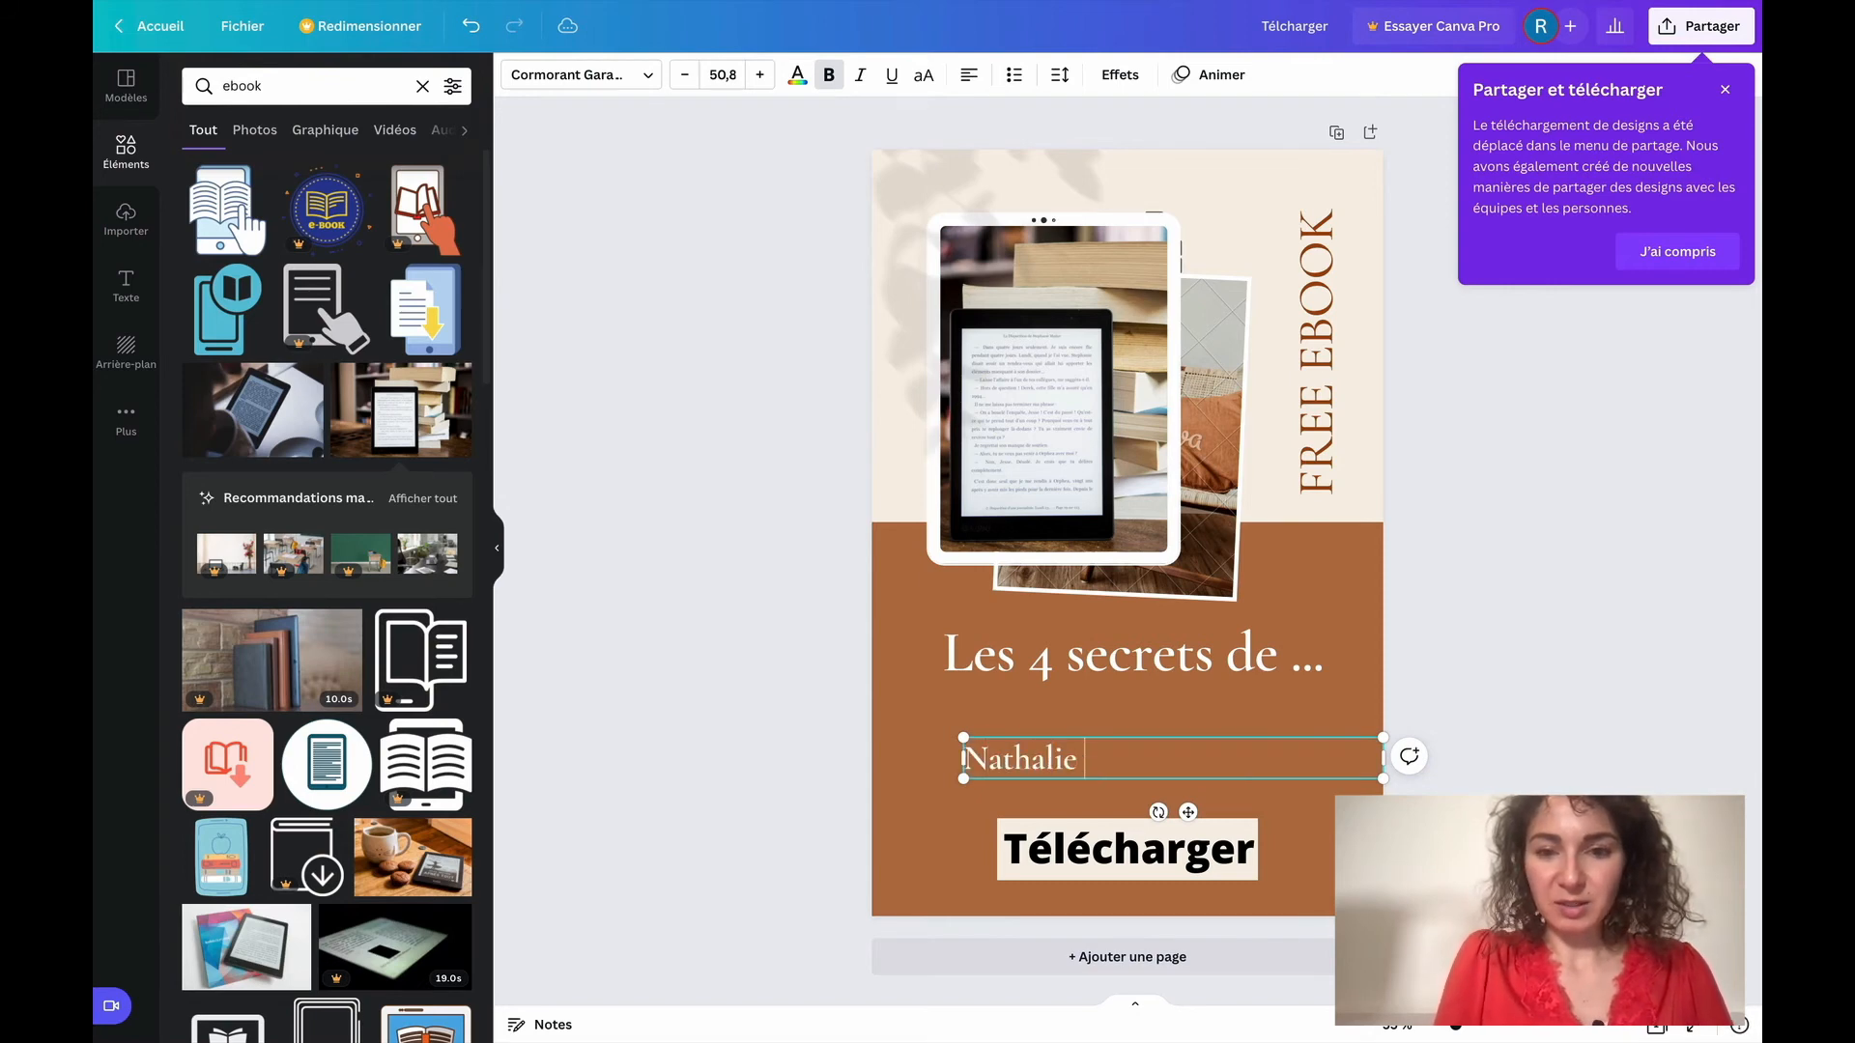